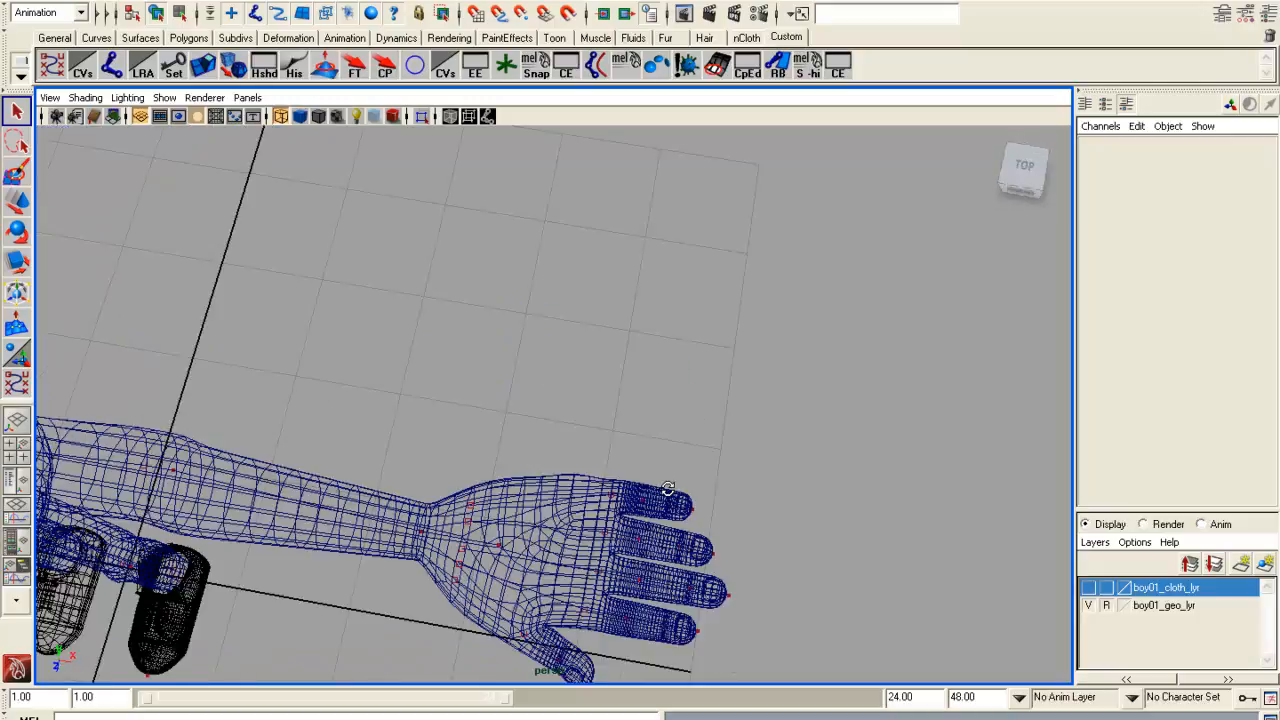
# Add the boy01_body_geo mesh to the boy01_geo_lyr display layer so it becomes reference geometry.
pyautogui.keyDown('alt'); pyautogui.moveTo(684, 477); pyautogui.dragTo(614, 433, button='middle'); pyautogui.keyUp('alt')
pyautogui.scroll(3, 546, 418)
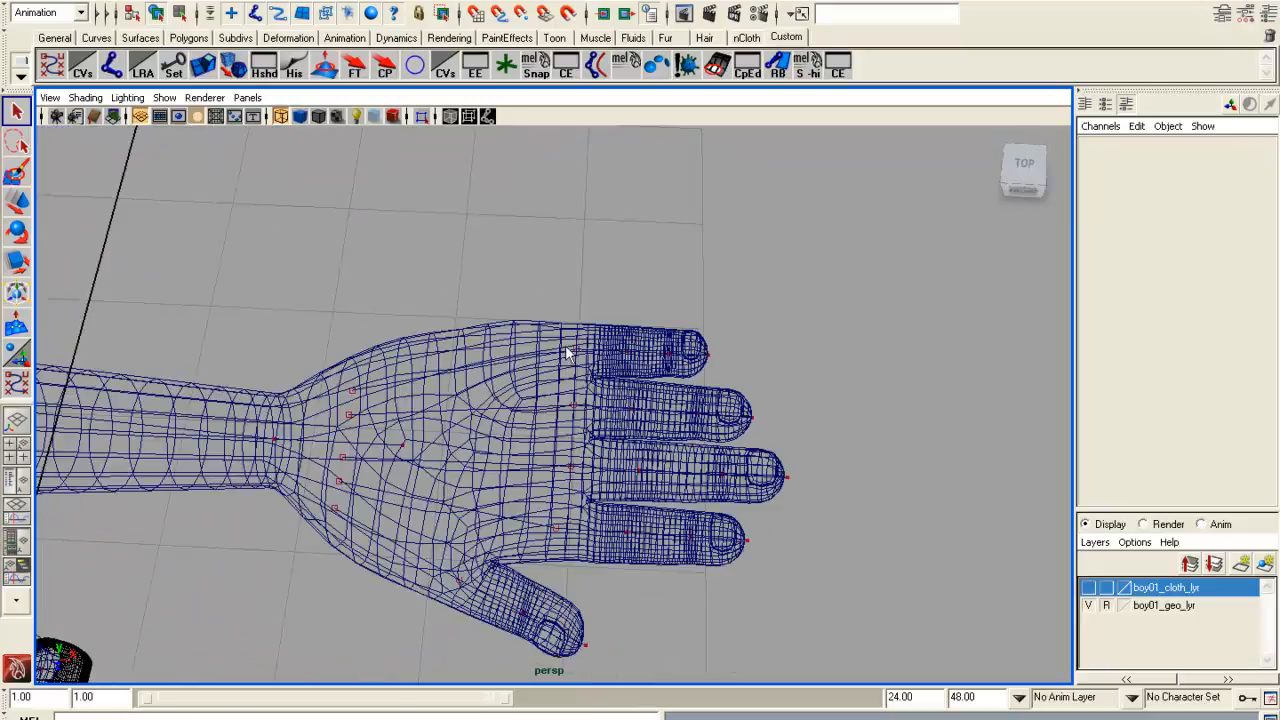
pyautogui.click(575, 353)
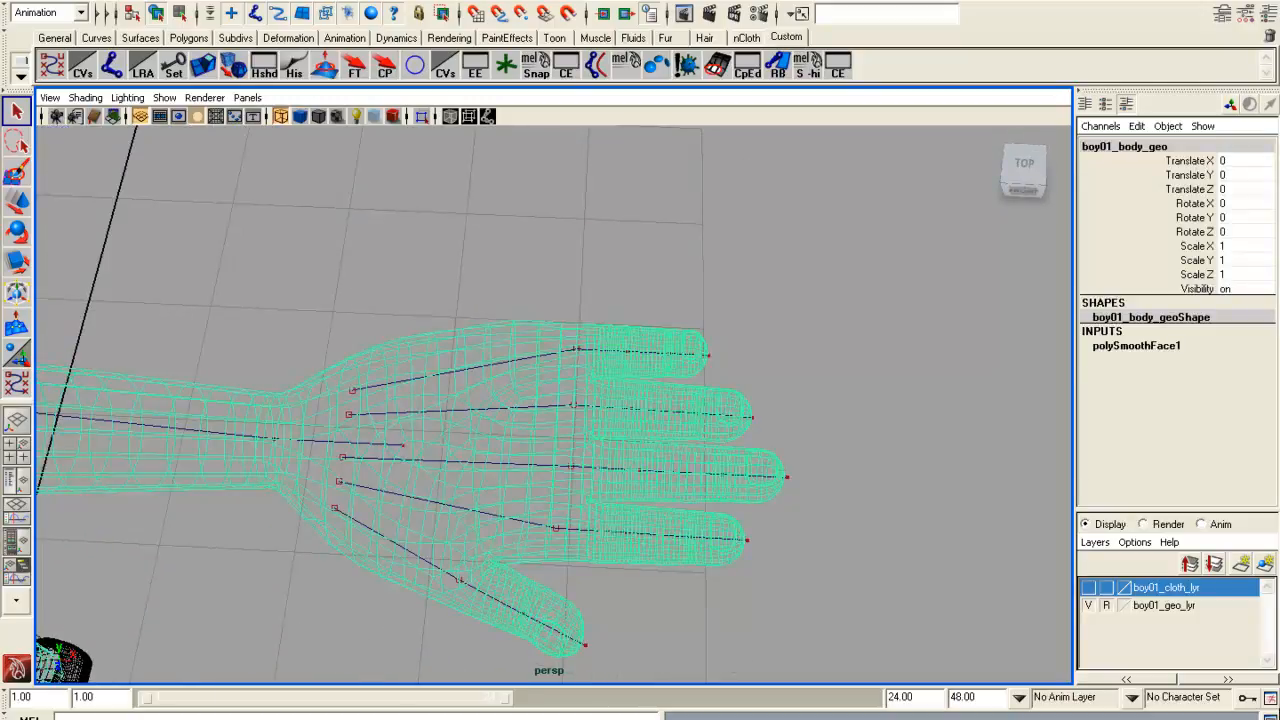
pyautogui.click(1178, 603)
pyautogui.rightClick(1178, 603)
pyautogui.click(1110, 581)
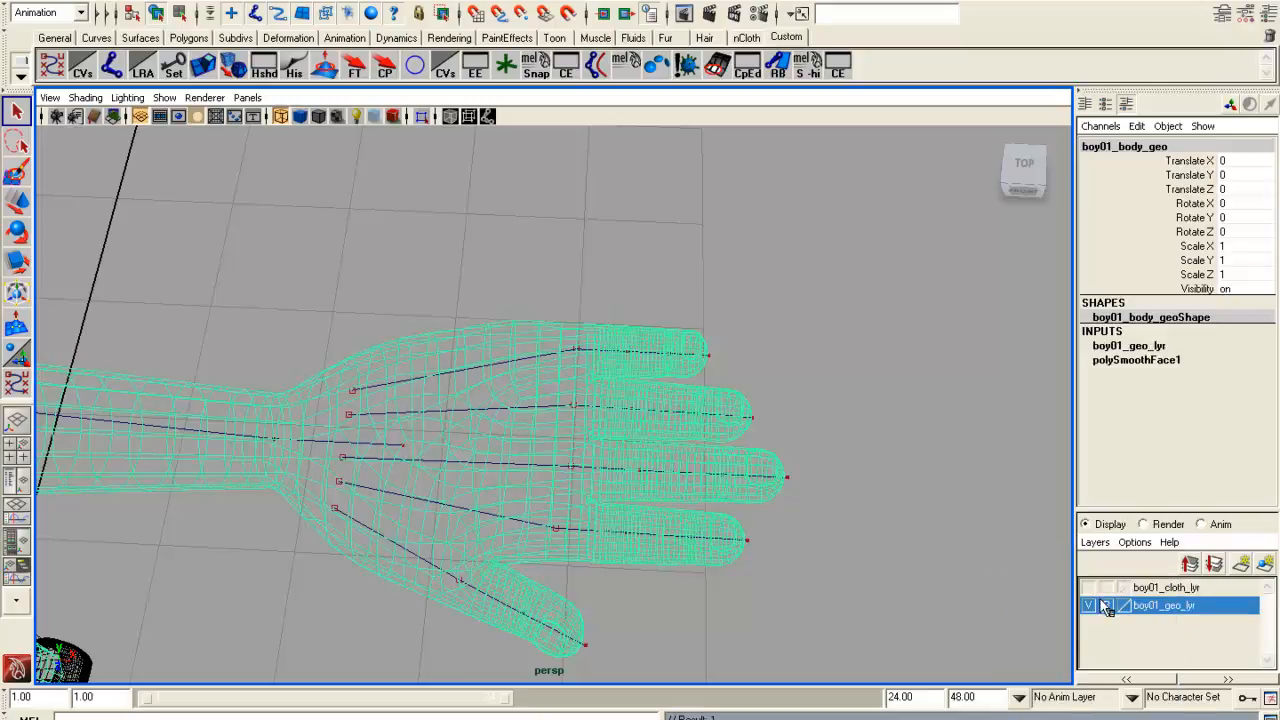
pyautogui.click(905, 467)
# Select the four finger guide curves together and examine how they run through the hand mesh.
pyautogui.scroll(-5, 714, 516)
pyautogui.keyDown('alt'); pyautogui.moveTo(714, 520); pyautogui.dragTo(660, 505); pyautogui.keyUp('alt')
pyautogui.scroll(4, 544, 324)
pyautogui.click(548, 325)
pyautogui.keyDown('alt'); pyautogui.moveTo(726, 383); pyautogui.dragTo(754, 392); pyautogui.keyUp('alt')
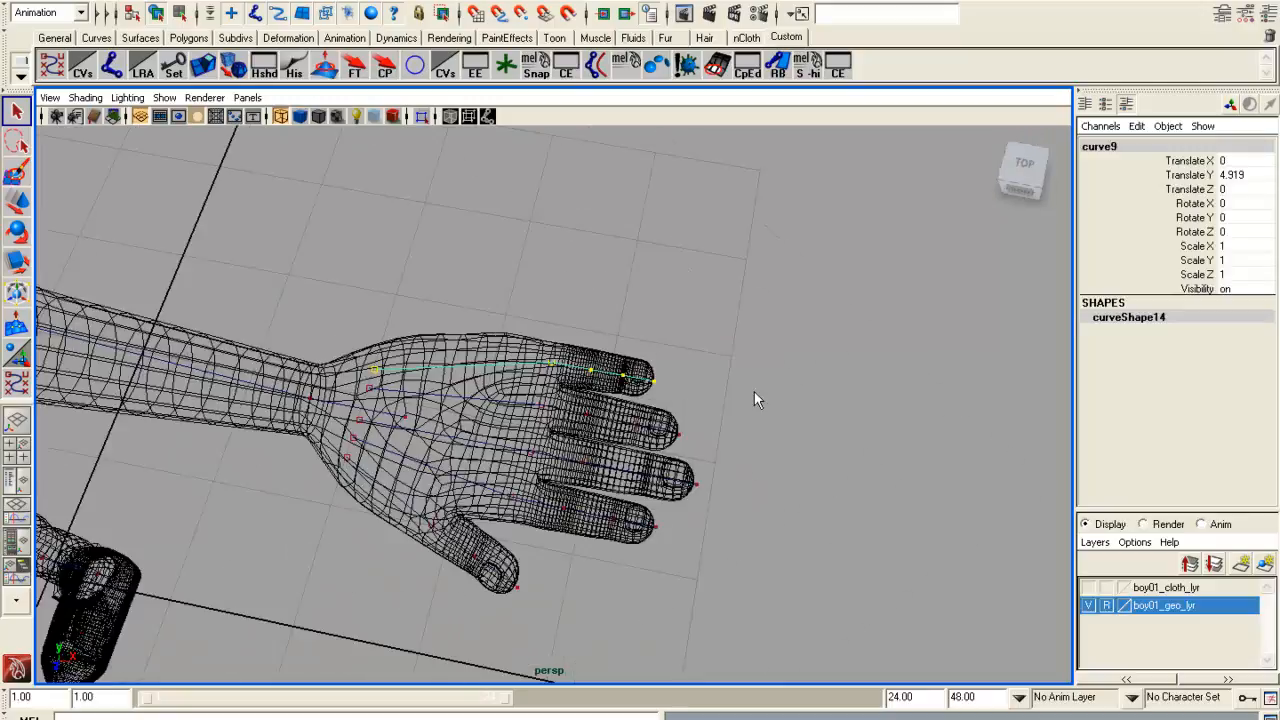
pyautogui.scroll(3, 600, 410)
pyautogui.keyDown('alt'); pyautogui.moveTo(600, 410); pyautogui.dragTo(651, 348); pyautogui.keyUp('alt')
pyautogui.keyDown('shift'); pyautogui.click(474, 332); pyautogui.keyUp('shift')
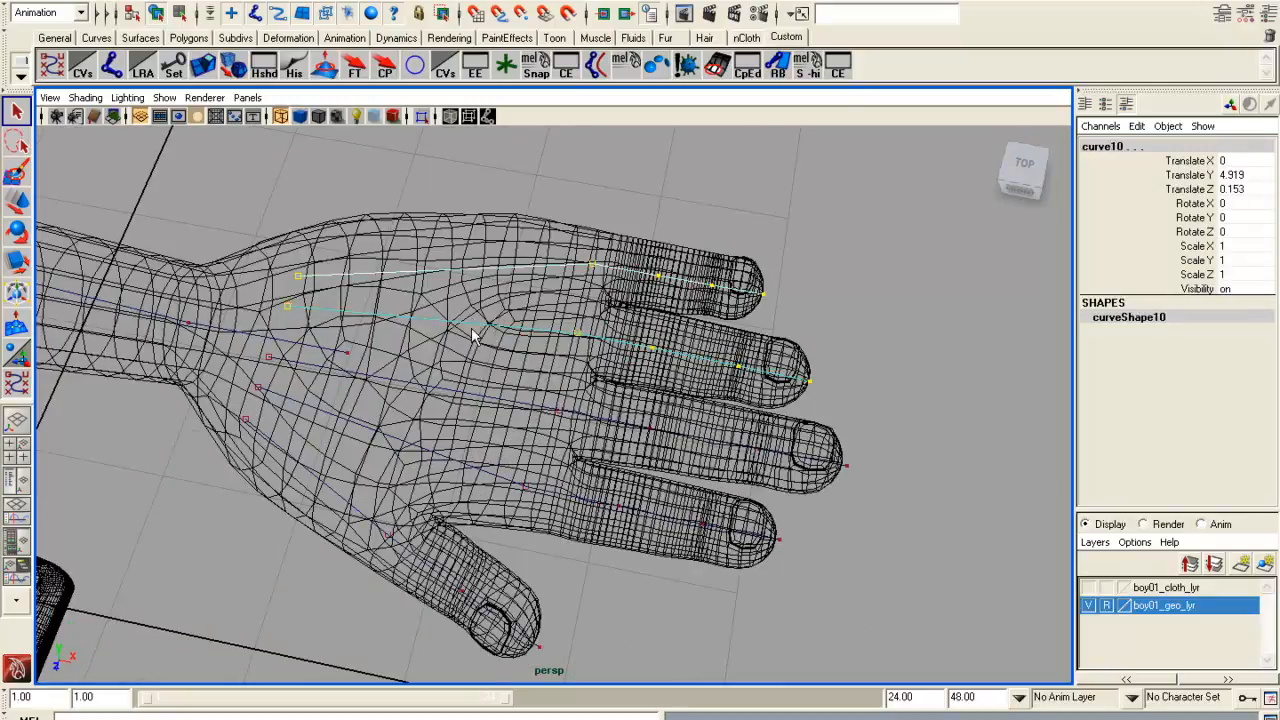
pyautogui.keyDown('shift'); pyautogui.click(495, 408); pyautogui.keyUp('shift')
pyautogui.keyDown('shift'); pyautogui.click(461, 463); pyautogui.keyUp('shift')
pyautogui.keyDown('alt'); pyautogui.moveTo(519, 468); pyautogui.dragTo(593, 568); pyautogui.keyUp('alt')
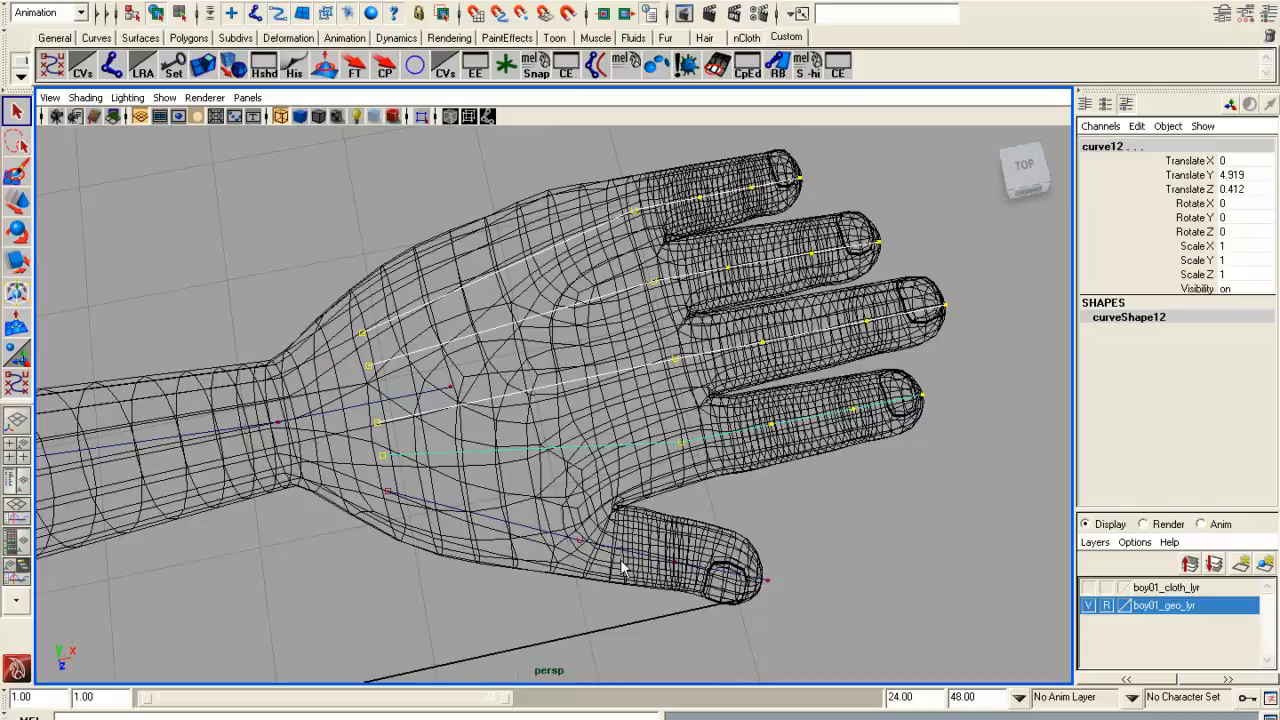
# Select the thumb guide curve and examine its rotated placement inside the thumb from several angles.
pyautogui.click(621, 567)
pyautogui.keyDown('alt'); pyautogui.moveTo(621, 569); pyautogui.dragTo(512, 490, button='middle'); pyautogui.keyUp('alt')
pyautogui.scroll(3, 589, 523)
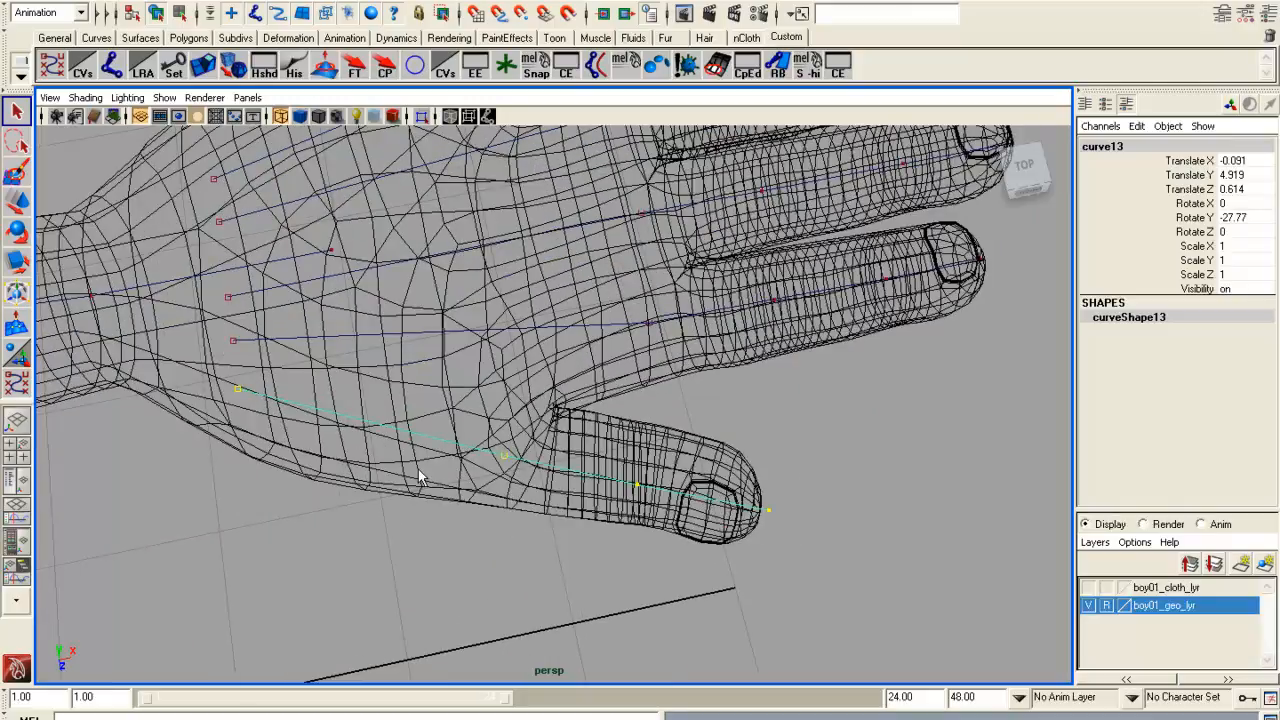
pyautogui.keyDown('alt'); pyautogui.moveTo(524, 481); pyautogui.dragTo(325, 421); pyautogui.keyUp('alt')
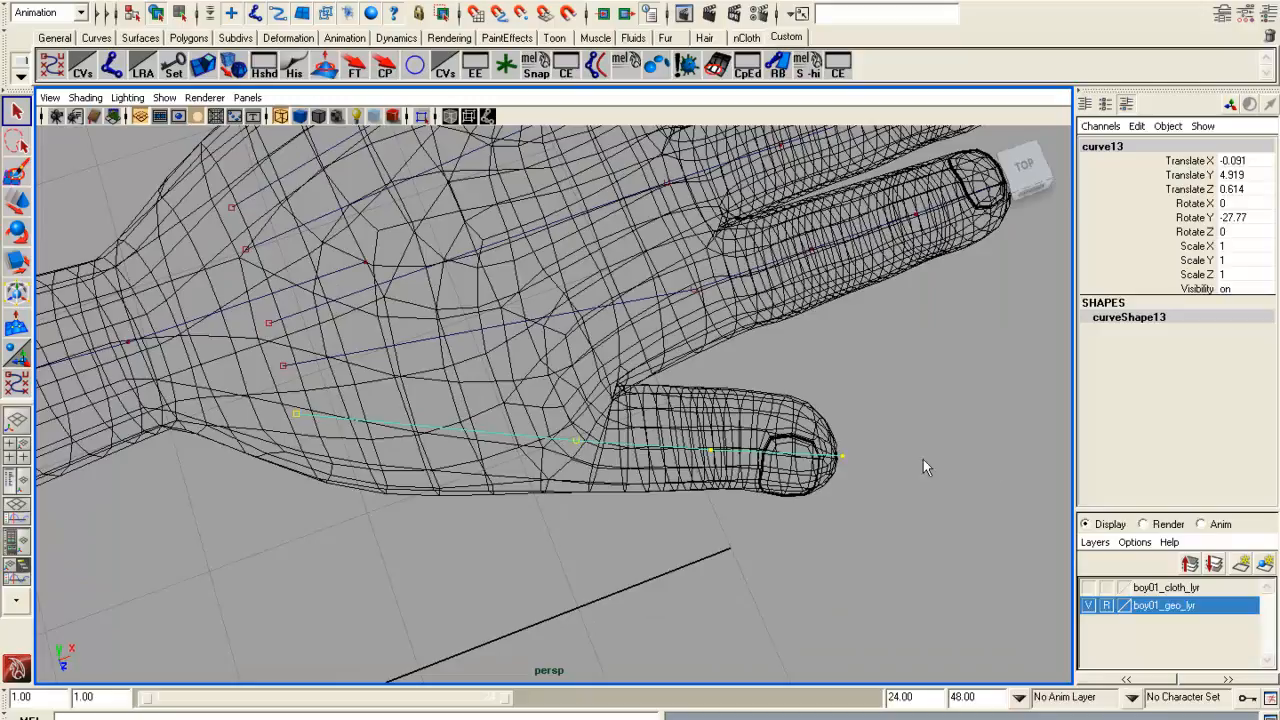
pyautogui.keyDown('alt'); pyautogui.moveTo(808, 464); pyautogui.dragTo(410, 465); pyautogui.keyUp('alt')
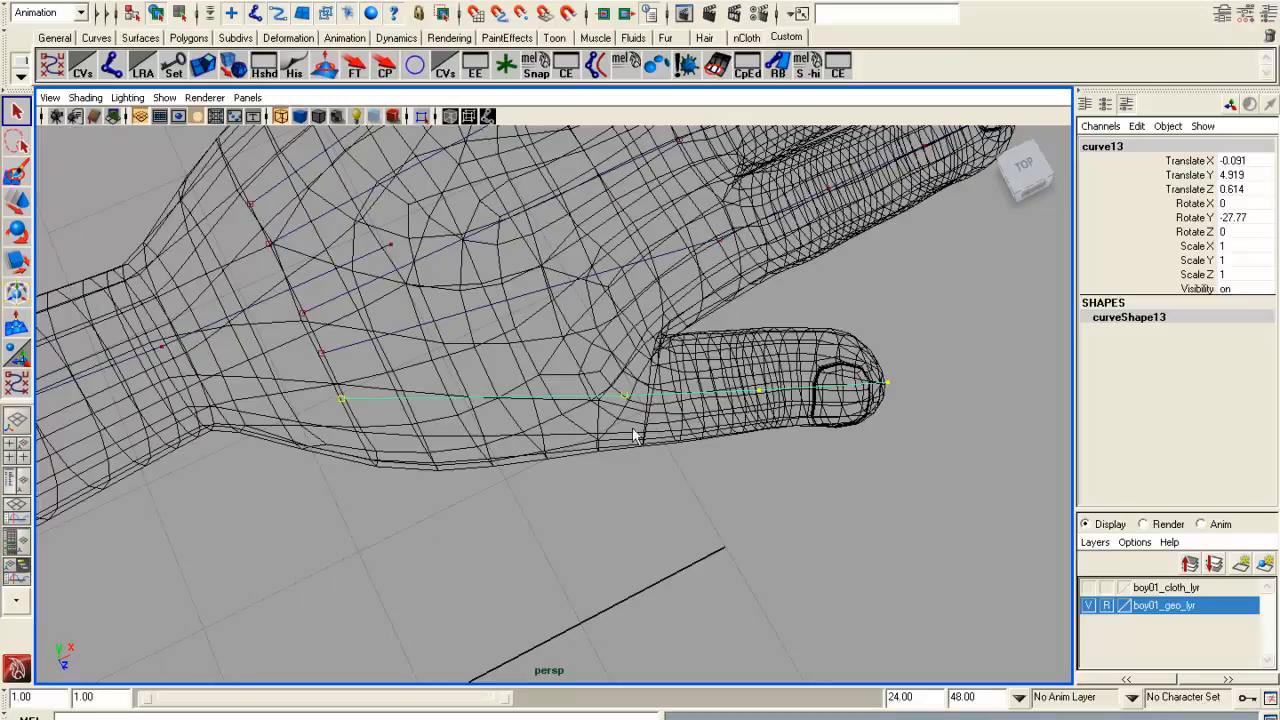
pyautogui.keyDown('alt'); pyautogui.moveTo(611, 482); pyautogui.dragTo(578, 507); pyautogui.keyUp('alt')
pyautogui.keyDown('alt'); pyautogui.moveTo(578, 507); pyautogui.dragTo(610, 478, button='middle'); pyautogui.keyUp('alt')
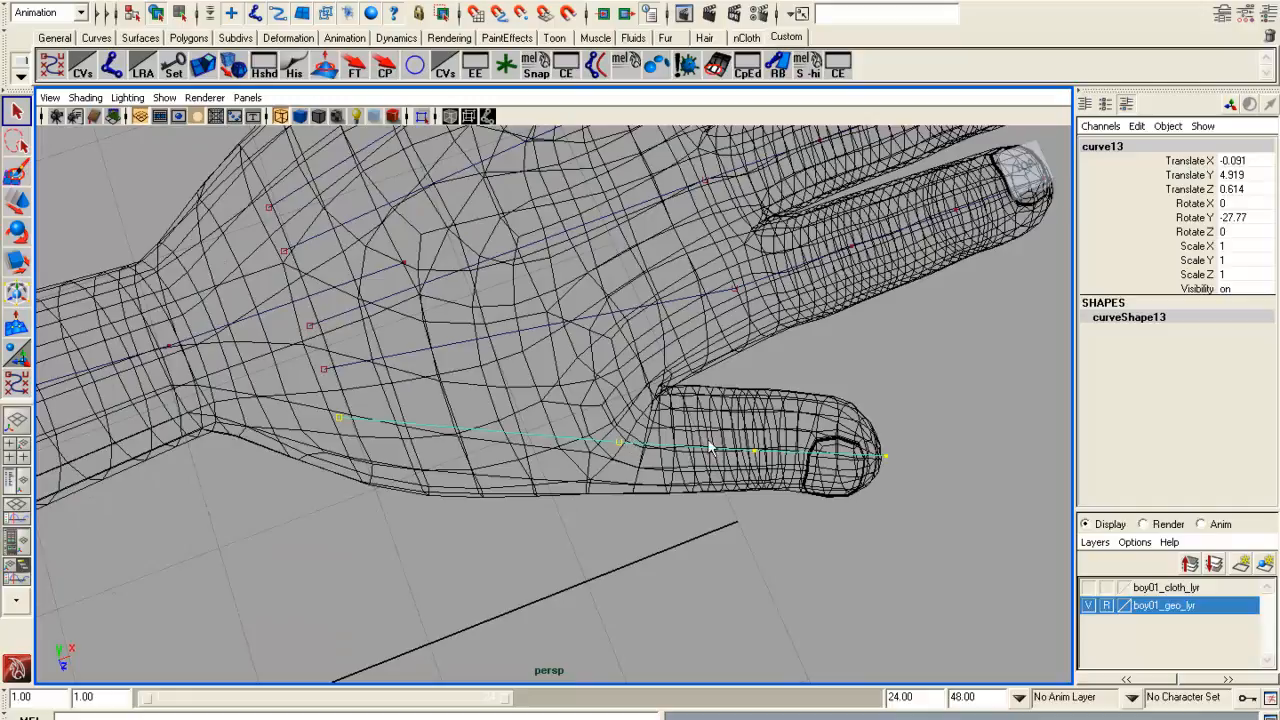
# Examine the thumb curve's control vertices at the thumb's base and near the wrist, then return to object selection.
pyautogui.moveTo(917, 443); pyautogui.dragTo(651, 451, button='right')
pyautogui.click(636, 467)
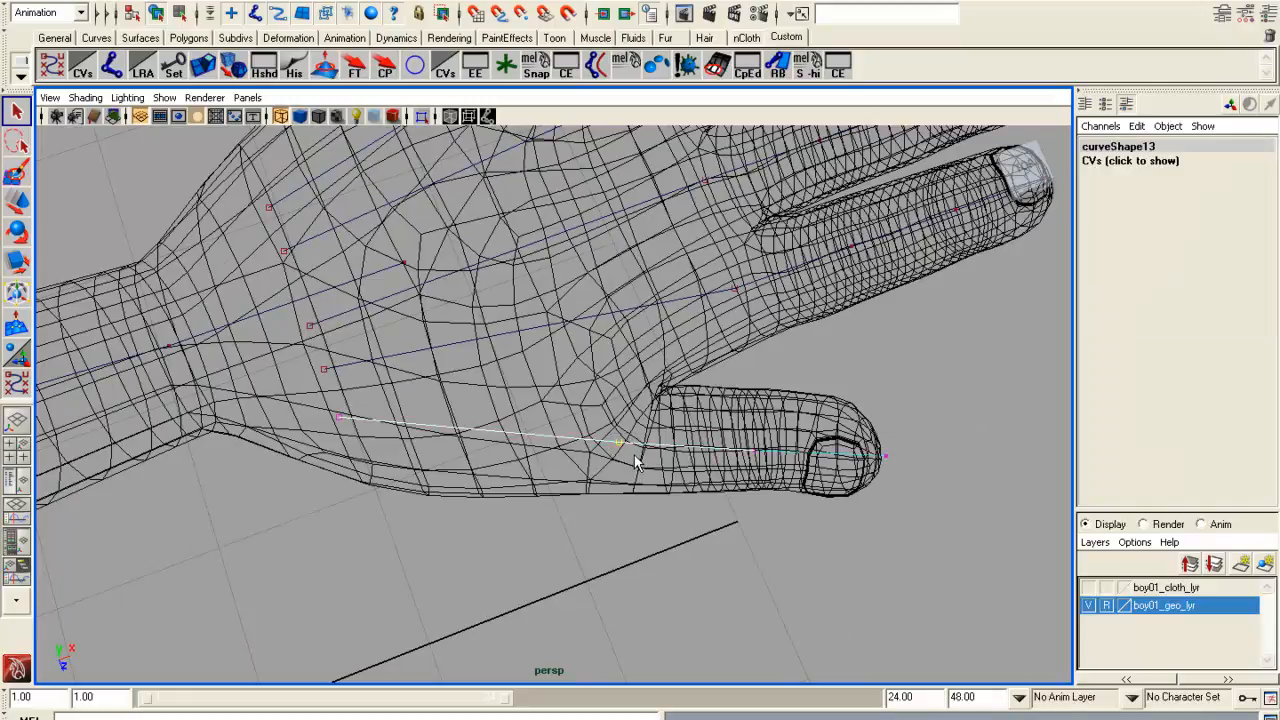
pyautogui.press('w')
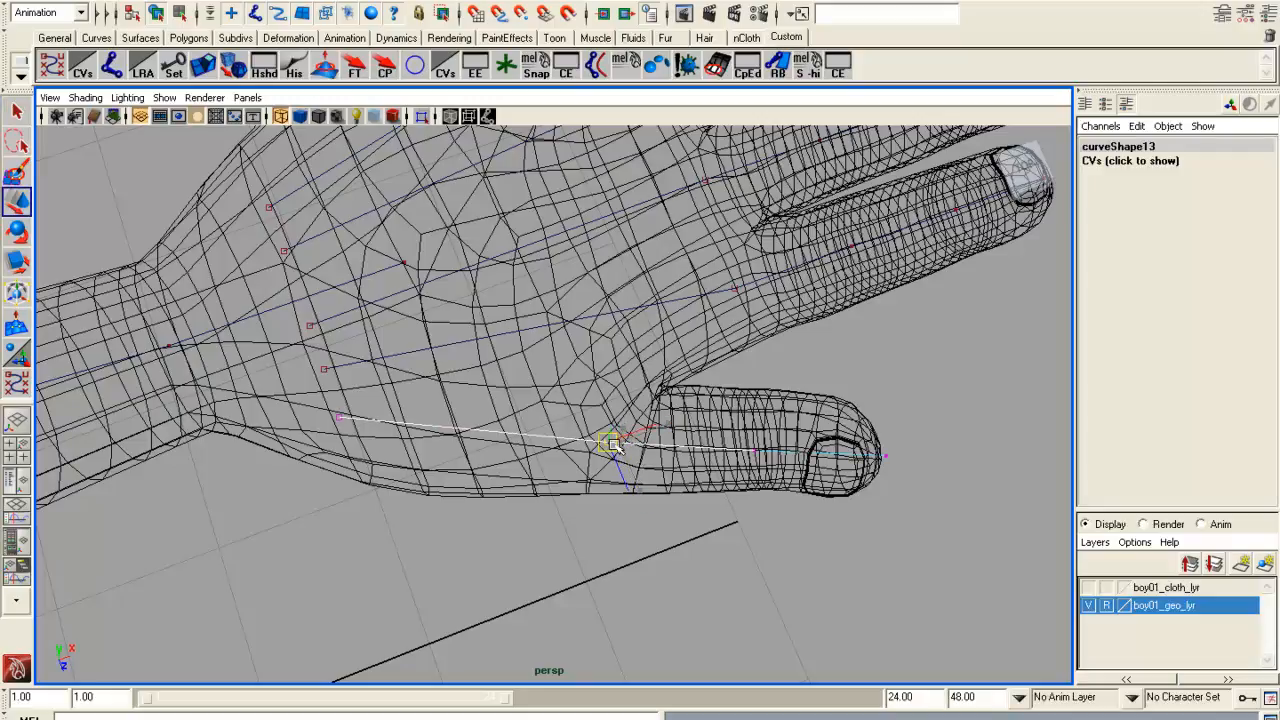
pyautogui.keyDown('alt'); pyautogui.moveTo(622, 448); pyautogui.dragTo(420, 320); pyautogui.keyUp('alt')
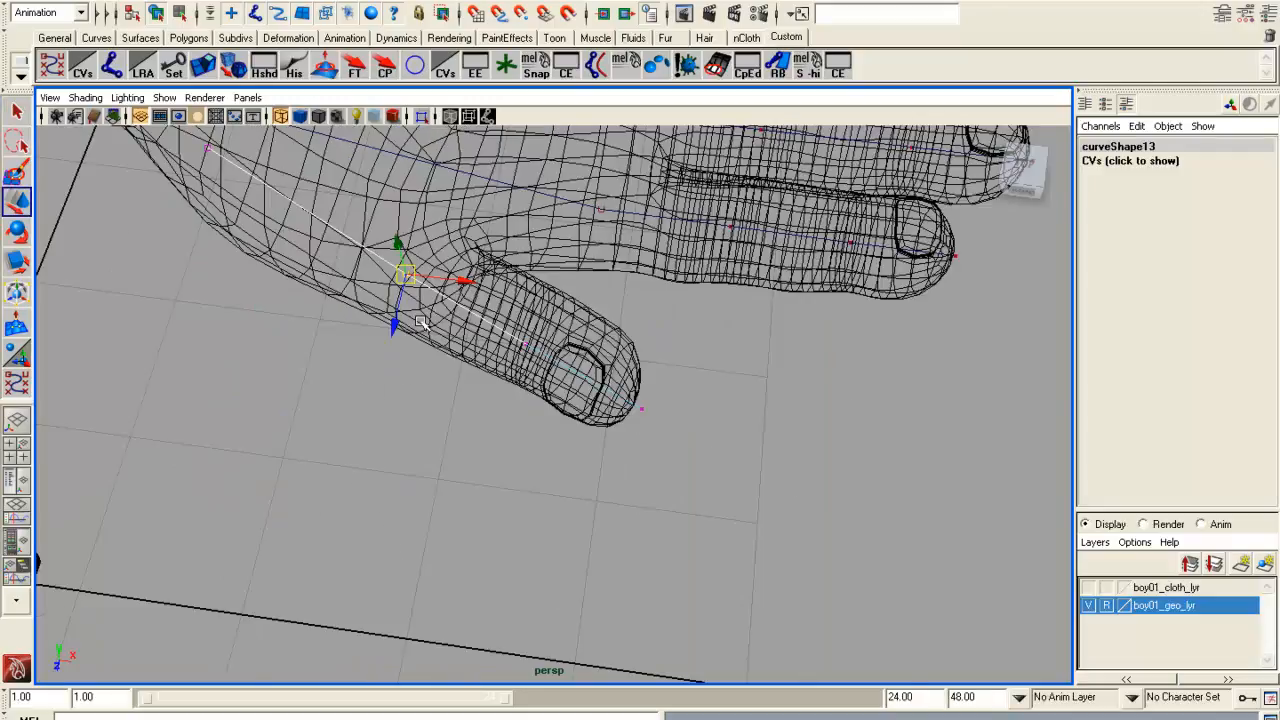
pyautogui.scroll(5, 420, 320)
pyautogui.click(456, 396)
pyautogui.moveTo(460, 400); pyautogui.dragTo(476, 402)
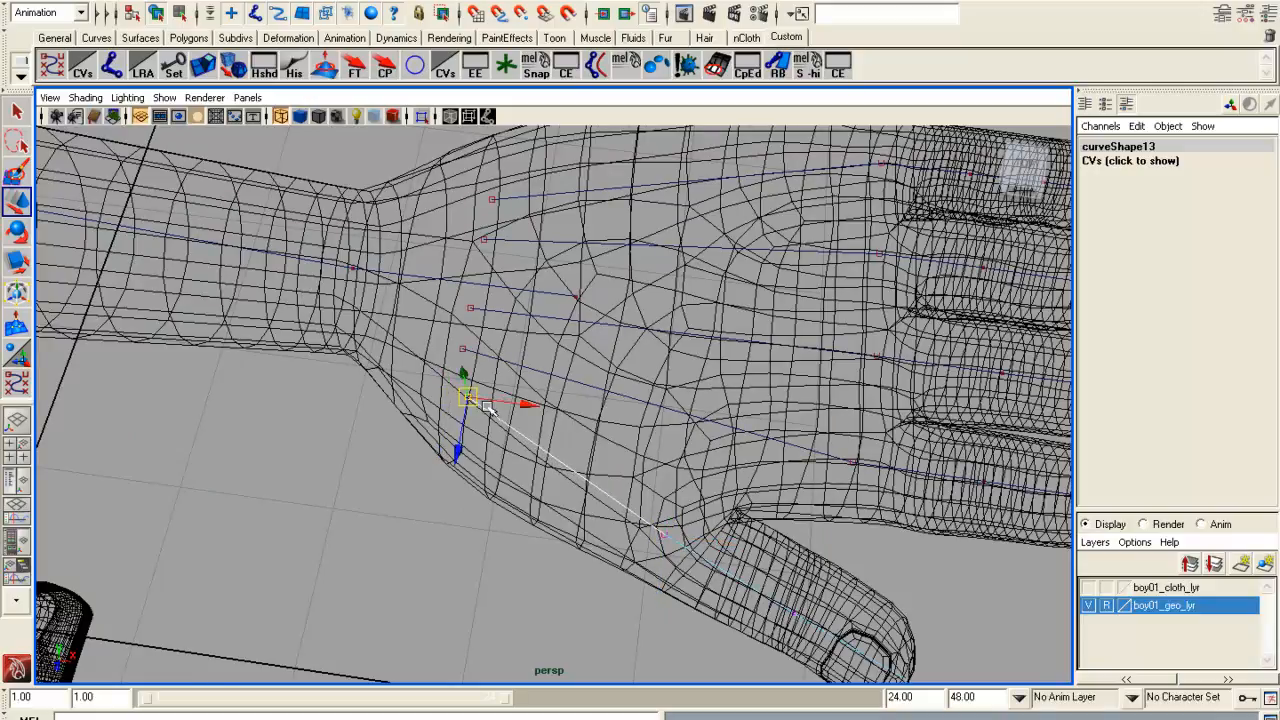
pyautogui.scroll(-6, 478, 404)
pyautogui.click(566, 334)
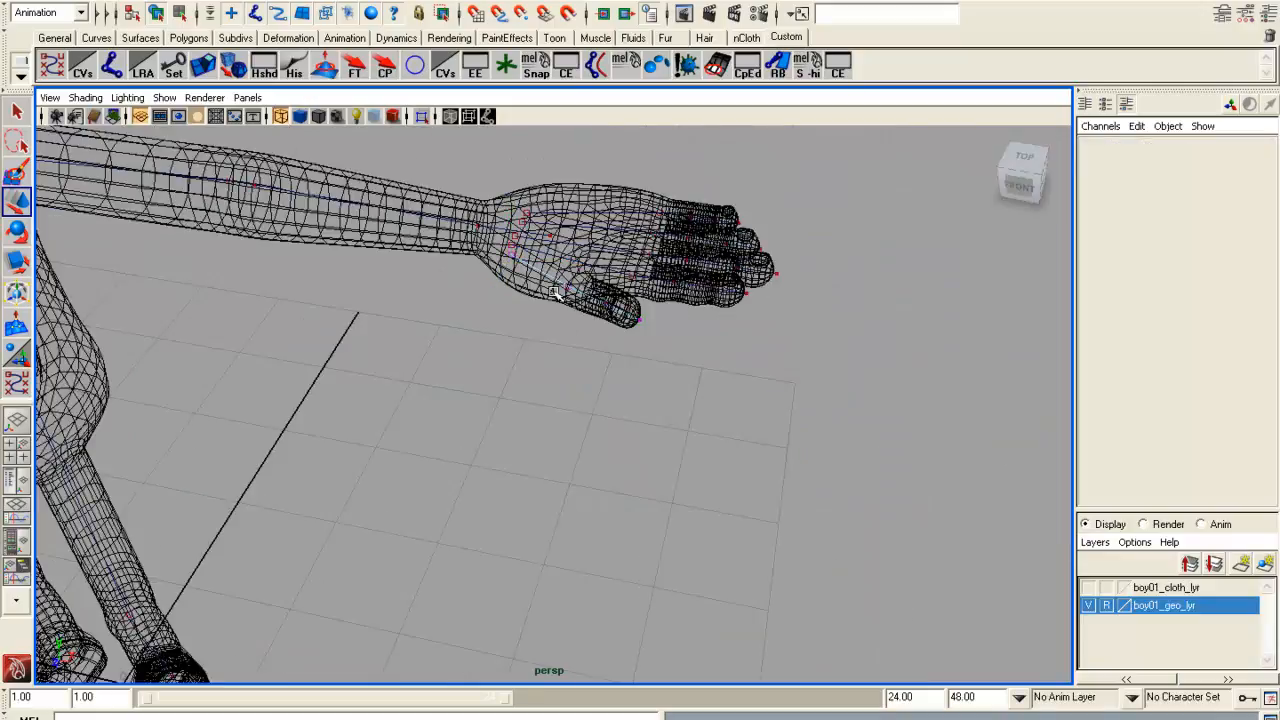
pyautogui.moveTo(552, 277); pyautogui.dragTo(610, 258, button='right')
# Examine the guide curves through the torso, arms and legs from the front and side, down to the foot.
pyautogui.scroll(-3, 565, 265)
pyautogui.keyDown('alt'); pyautogui.moveTo(565, 265); pyautogui.dragTo(531, 460); pyautogui.keyUp('alt')
pyautogui.scroll(-2, 572, 368)
pyautogui.scroll(4, 534, 460)
pyautogui.scroll(-3, 536, 460)
pyautogui.keyDown('alt'); pyautogui.moveTo(577, 363); pyautogui.dragTo(757, 586); pyautogui.keyUp('alt')
pyautogui.keyDown('alt'); pyautogui.moveTo(623, 529); pyautogui.dragTo(707, 528); pyautogui.keyUp('alt')
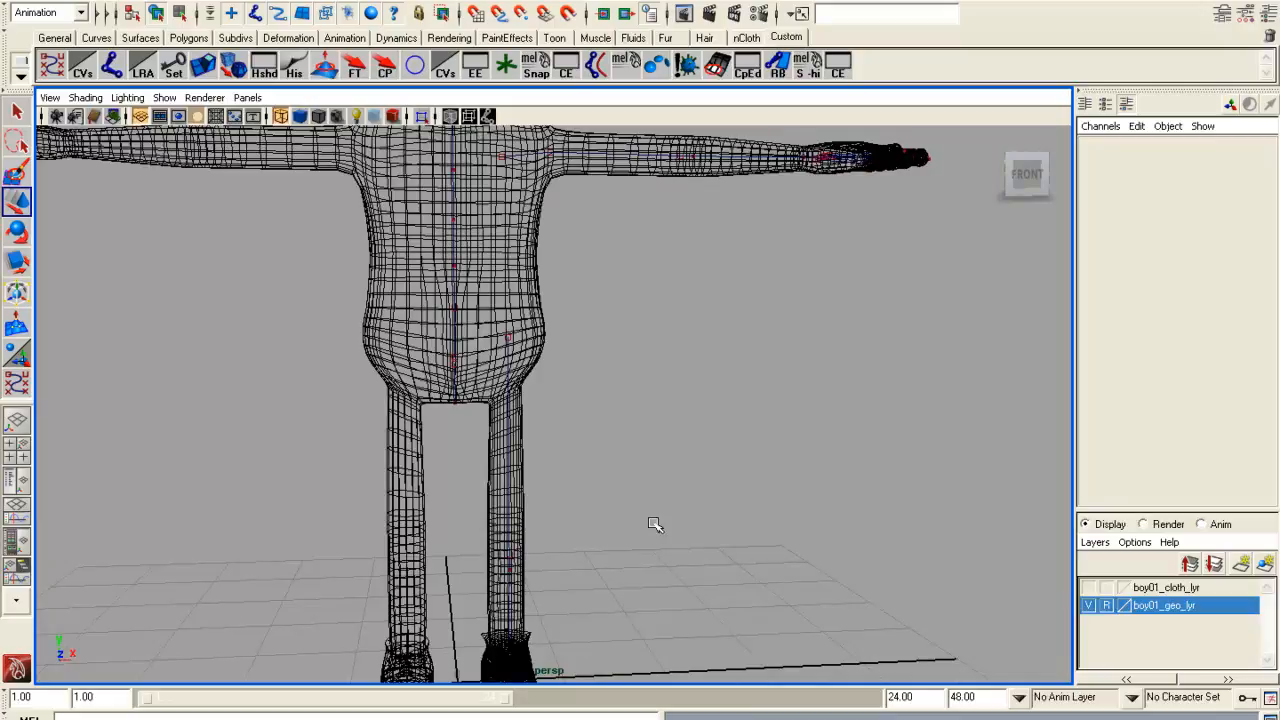
pyautogui.scroll(6, 531, 437)
pyautogui.keyDown('alt'); pyautogui.moveTo(822, 482); pyautogui.dragTo(720, 530); pyautogui.keyUp('alt')
pyautogui.scroll(-5, 724, 491)
pyautogui.scroll(4, 590, 519)
pyautogui.scroll(-3, 720, 530)
pyautogui.keyDown('alt'); pyautogui.moveTo(843, 455); pyautogui.dragTo(777, 492); pyautogui.keyUp('alt')
pyautogui.keyDown('alt'); pyautogui.moveTo(538, 496); pyautogui.dragTo(493, 488, button='middle'); pyautogui.keyUp('alt')
pyautogui.keyDown('alt'); pyautogui.moveTo(493, 488); pyautogui.dragTo(539, 482); pyautogui.keyUp('alt')
pyautogui.keyDown('alt'); pyautogui.moveTo(535, 590); pyautogui.dragTo(548, 460, button='middle'); pyautogui.keyUp('alt')
pyautogui.scroll(6, 548, 460)
pyautogui.keyDown('alt'); pyautogui.moveTo(680, 460); pyautogui.dragTo(571, 541); pyautogui.keyUp('alt')
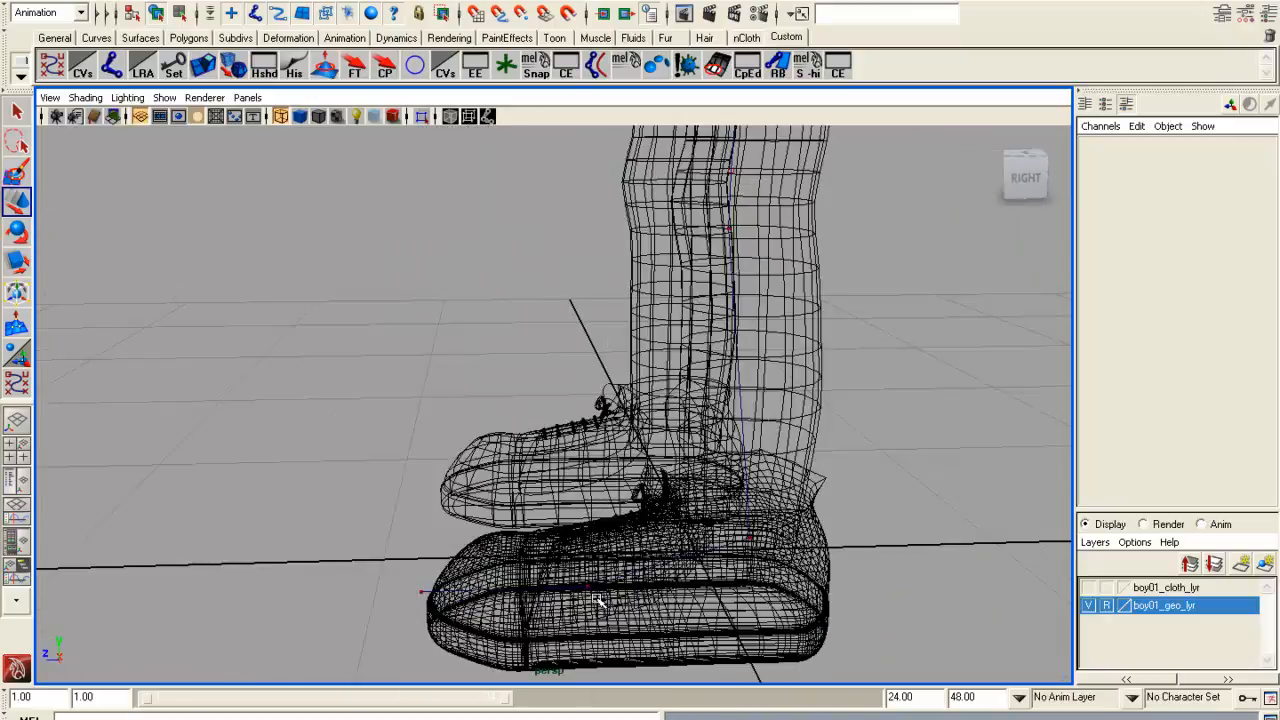
# Select the leg guide curve and inspect its control vertices at the ankle, ball and toe.
pyautogui.click(421, 593)
pyautogui.press('Return')
pyautogui.moveTo(573, 597); pyautogui.dragTo(560, 485, button='right')
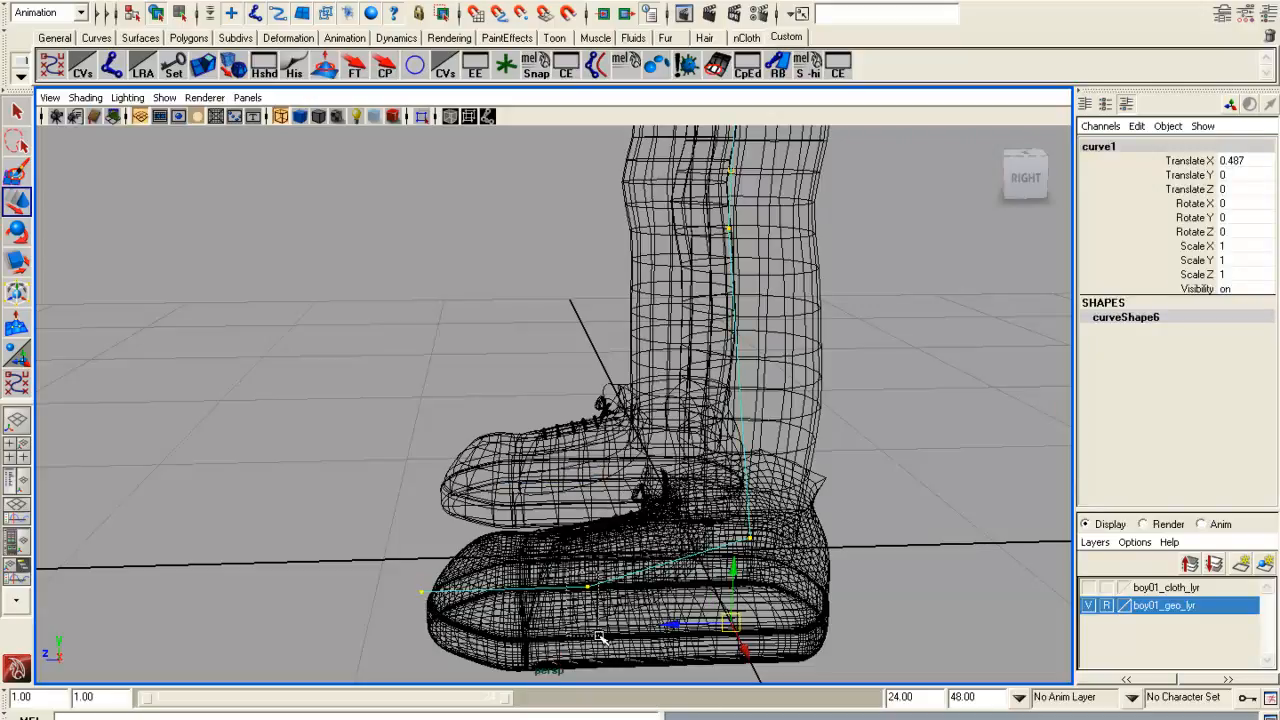
pyautogui.moveTo(598, 627); pyautogui.dragTo(600, 630)
pyautogui.moveTo(550, 588); pyautogui.dragTo(644, 625)
pyautogui.keyDown('alt'); pyautogui.moveTo(644, 625); pyautogui.dragTo(696, 477, button='middle'); pyautogui.keyUp('alt')
pyautogui.keyDown('alt'); pyautogui.moveTo(812, 380); pyautogui.dragTo(815, 412); pyautogui.keyUp('alt')
pyautogui.click(815, 412)
# Hide the boy01_geo_lyr layer and take the leg curve out of component mode, leaving it deselected.
pyautogui.click(1087, 607)
pyautogui.keyDown('alt'); pyautogui.moveTo(690, 498); pyautogui.dragTo(674, 557); pyautogui.keyUp('alt')
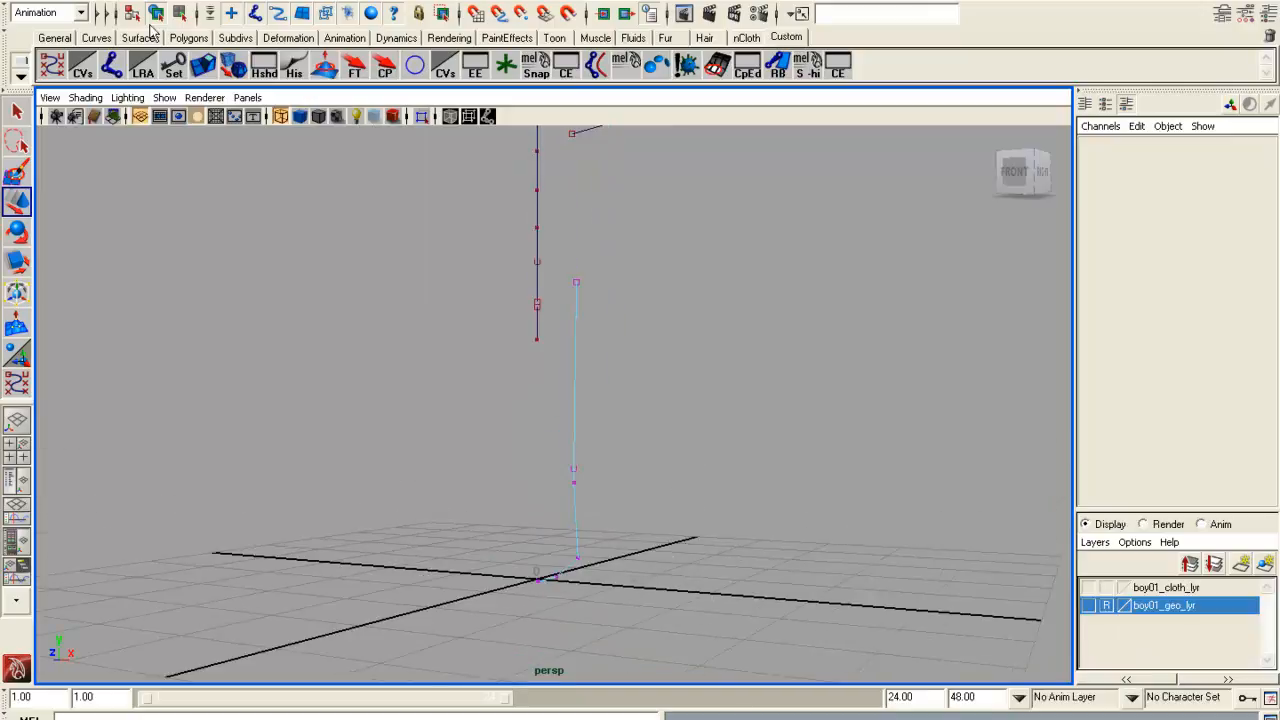
pyautogui.rightClick(725, 287)
pyautogui.moveTo(621, 324); pyautogui.dragTo(556, 264)
pyautogui.moveTo(709, 296); pyautogui.dragTo(737, 271, button='right')
pyautogui.click(668, 436)
pyautogui.click(179, 13)
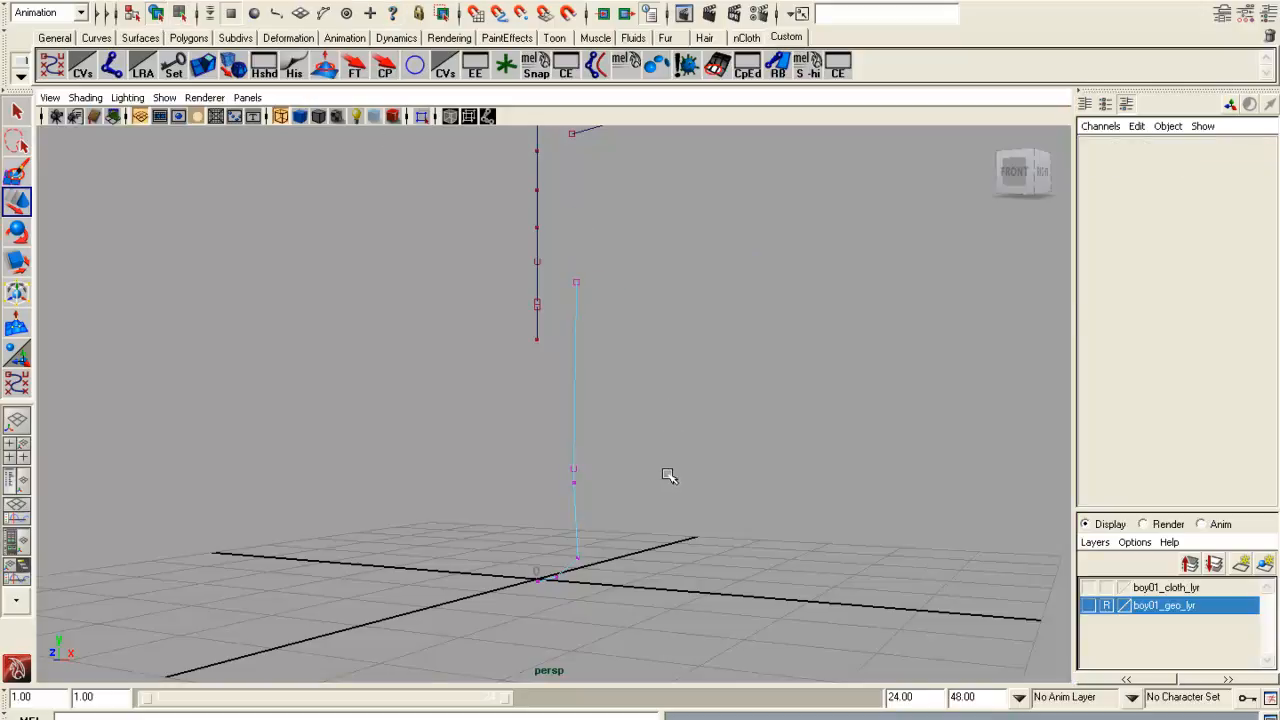
pyautogui.press('F8')
pyautogui.keyDown('alt'); pyautogui.moveTo(668, 476); pyautogui.dragTo(537, 342); pyautogui.keyUp('alt')
# Build a six-joint leg chain snapped to the leg curve's points: hip, two knee points, ankle, ball and toe.
pyautogui.click(112, 68)
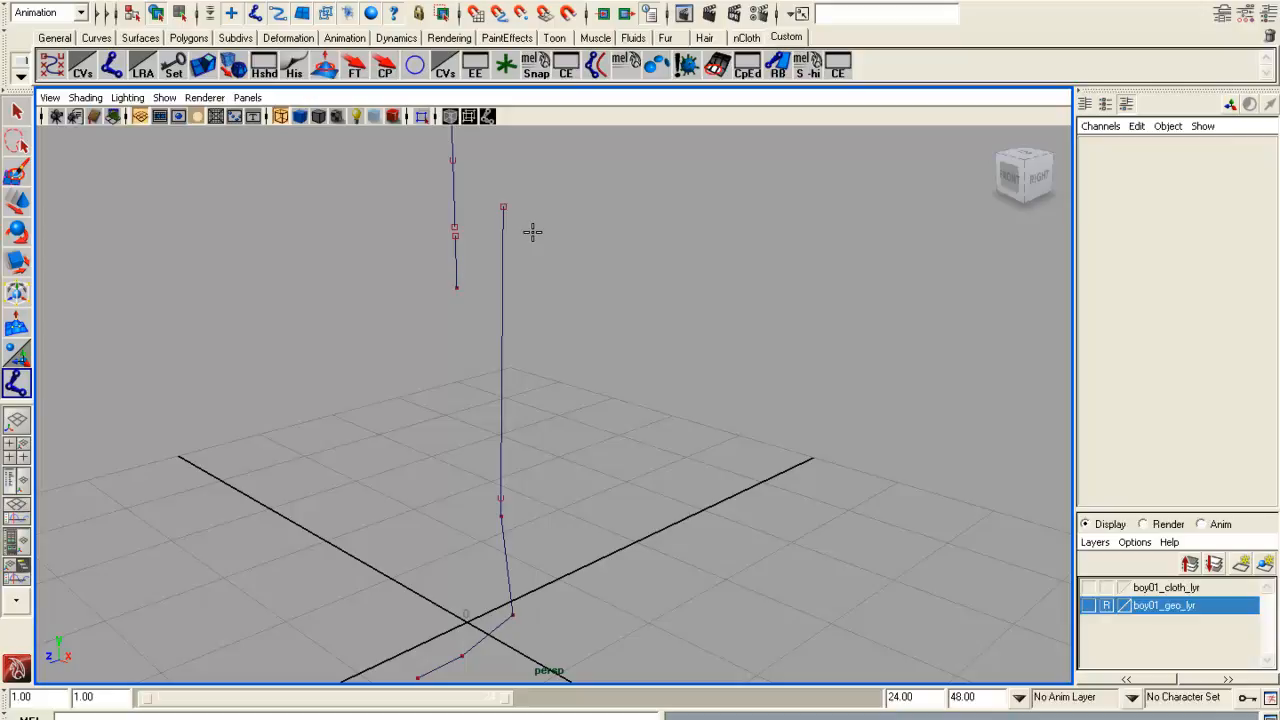
pyautogui.click(504, 207)
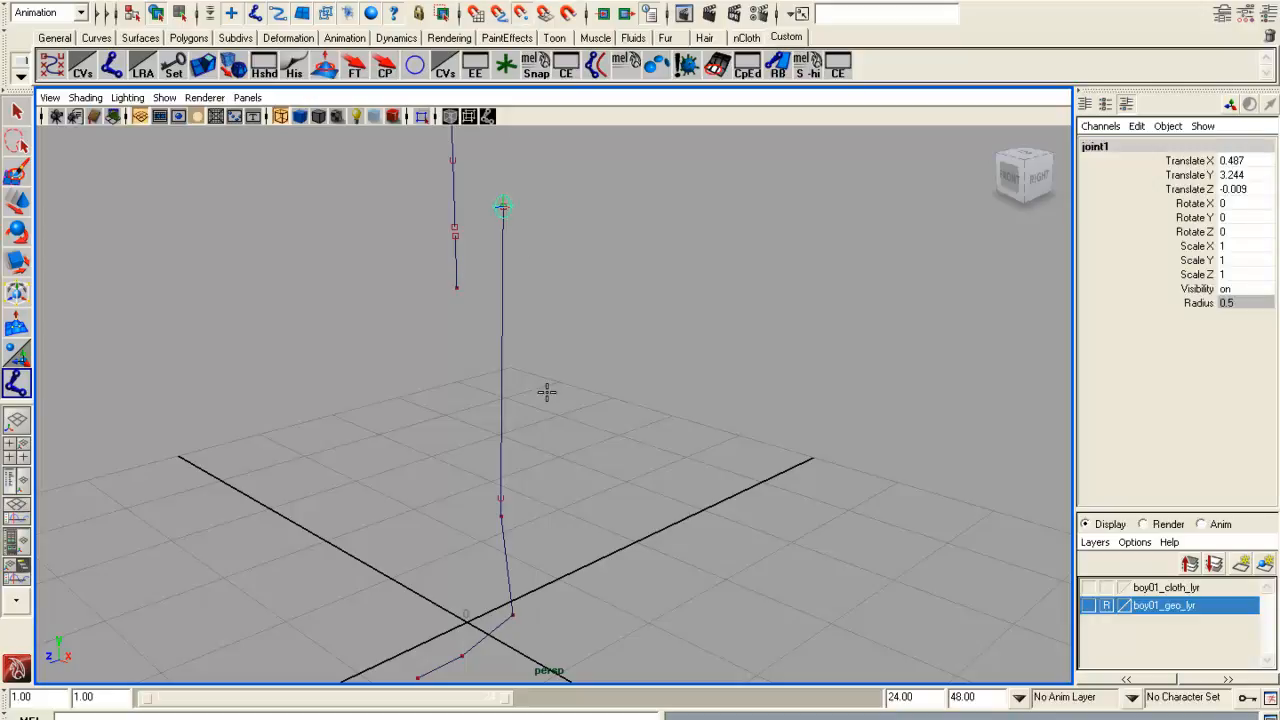
pyautogui.click(523, 486)
pyautogui.click(527, 516)
pyautogui.click(514, 612)
pyautogui.click(462, 655)
pyautogui.click(416, 670)
pyautogui.press('w')
pyautogui.keyDown('alt'); pyautogui.moveTo(431, 641); pyautogui.dragTo(533, 508); pyautogui.keyUp('alt')
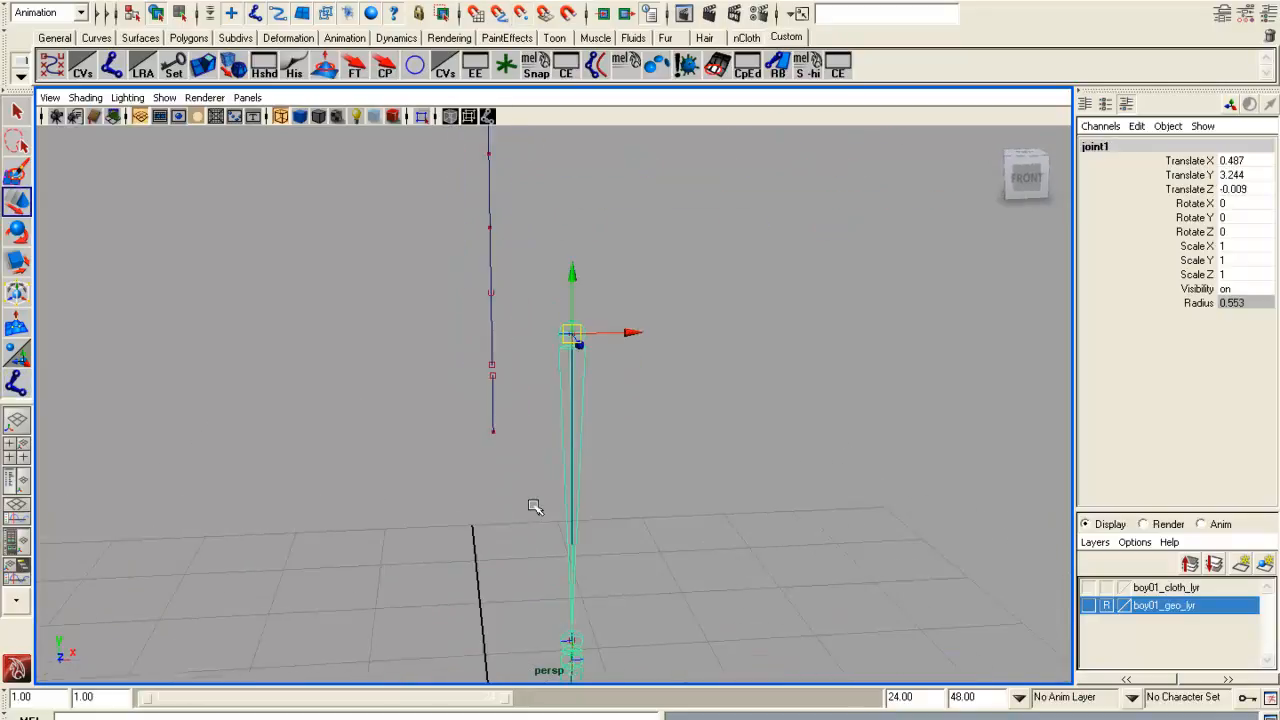
# Create a two-joint pelvis chain snapped to the ends of the short curve below the spine.
pyautogui.click(108, 67)
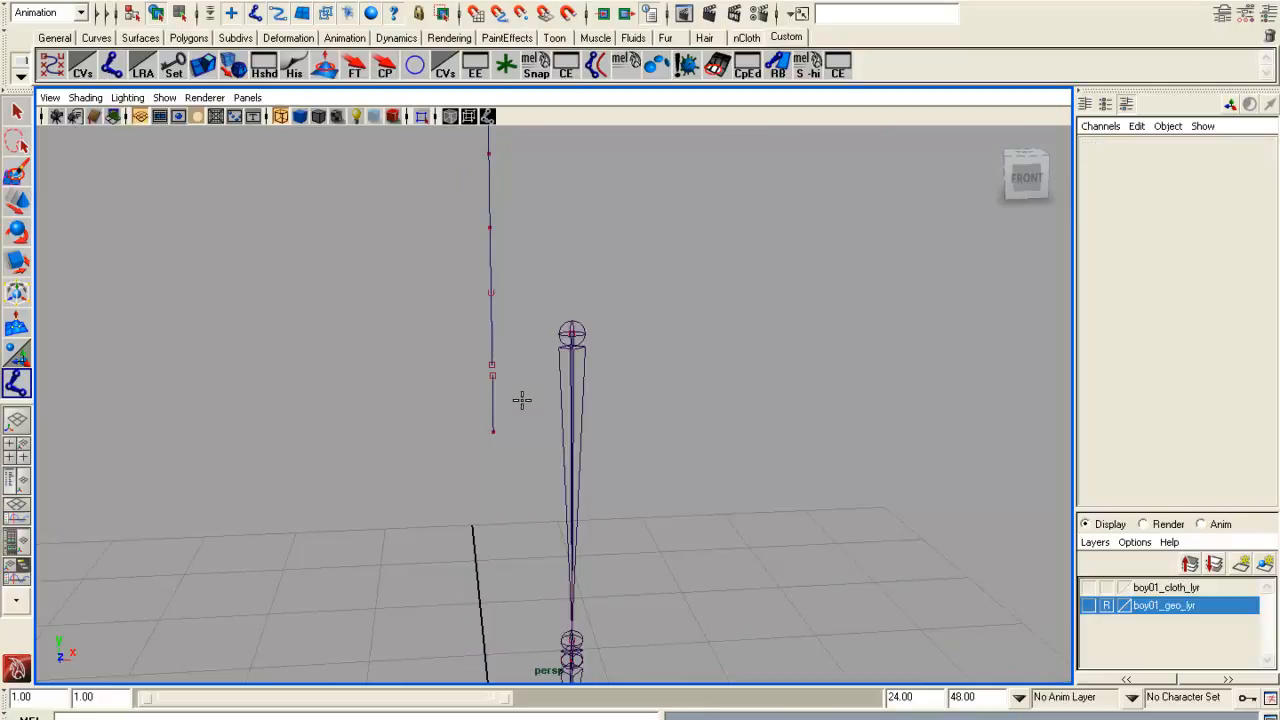
pyautogui.click(492, 376)
pyautogui.click(494, 434)
pyautogui.press('w')
pyautogui.keyDown('alt'); pyautogui.moveTo(443, 452); pyautogui.dragTo(577, 521); pyautogui.keyUp('alt')
pyautogui.click(649, 416)
pyautogui.scroll(-4, 655, 422)
pyautogui.keyDown('alt'); pyautogui.moveTo(655, 422); pyautogui.dragTo(698, 453); pyautogui.keyUp('alt')
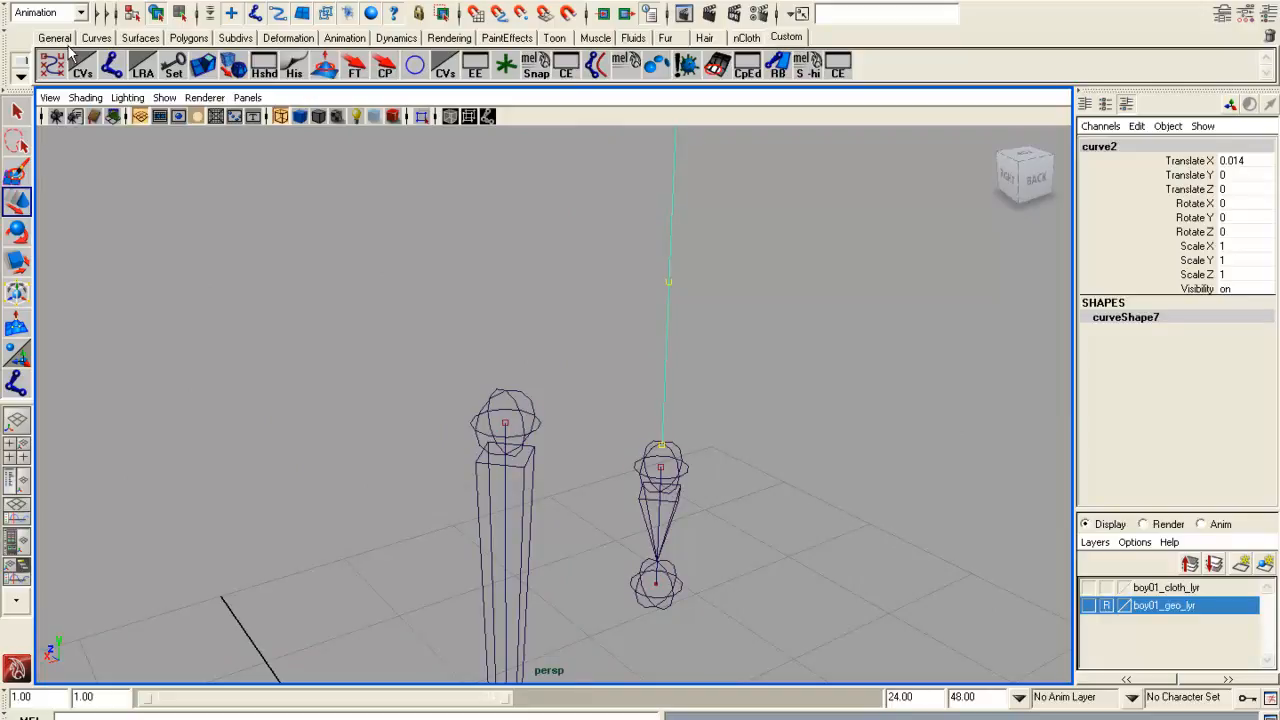
pyautogui.click(111, 66)
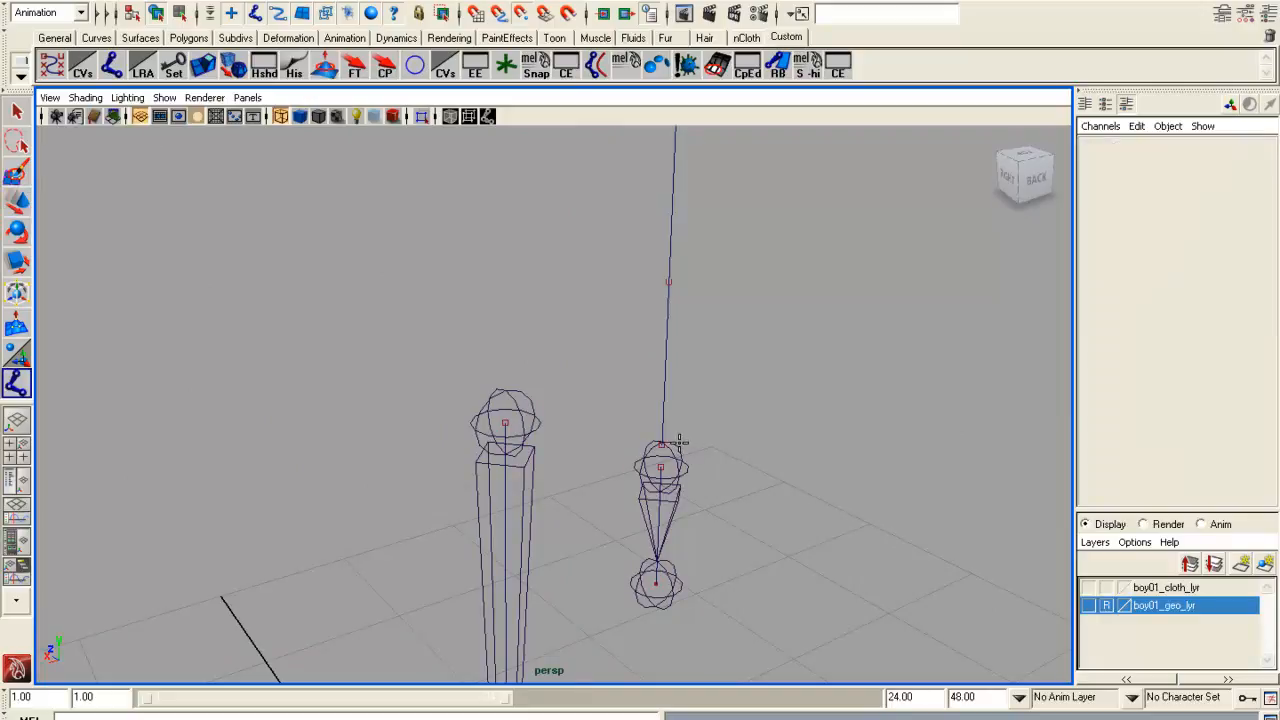
pyautogui.click(659, 443)
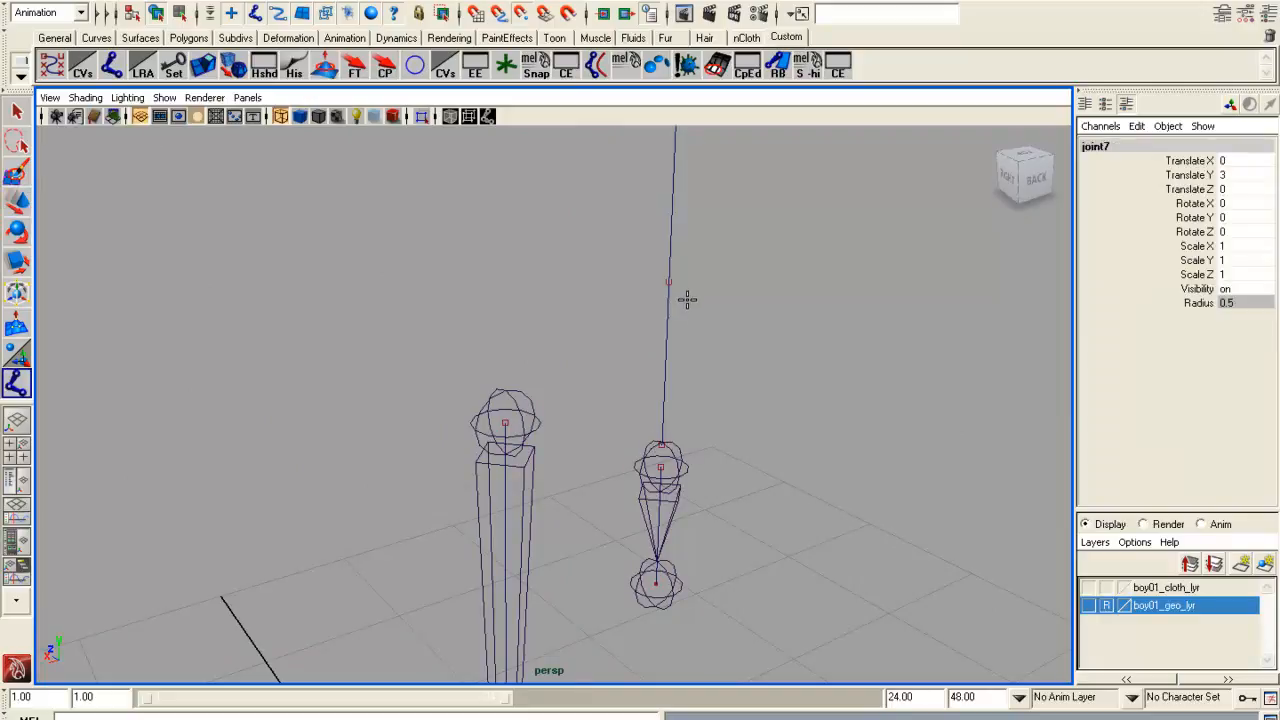
pyautogui.press('v')
pyautogui.hotkey('ctrl', 'z')
pyautogui.click(18, 113)
pyautogui.click(669, 514)
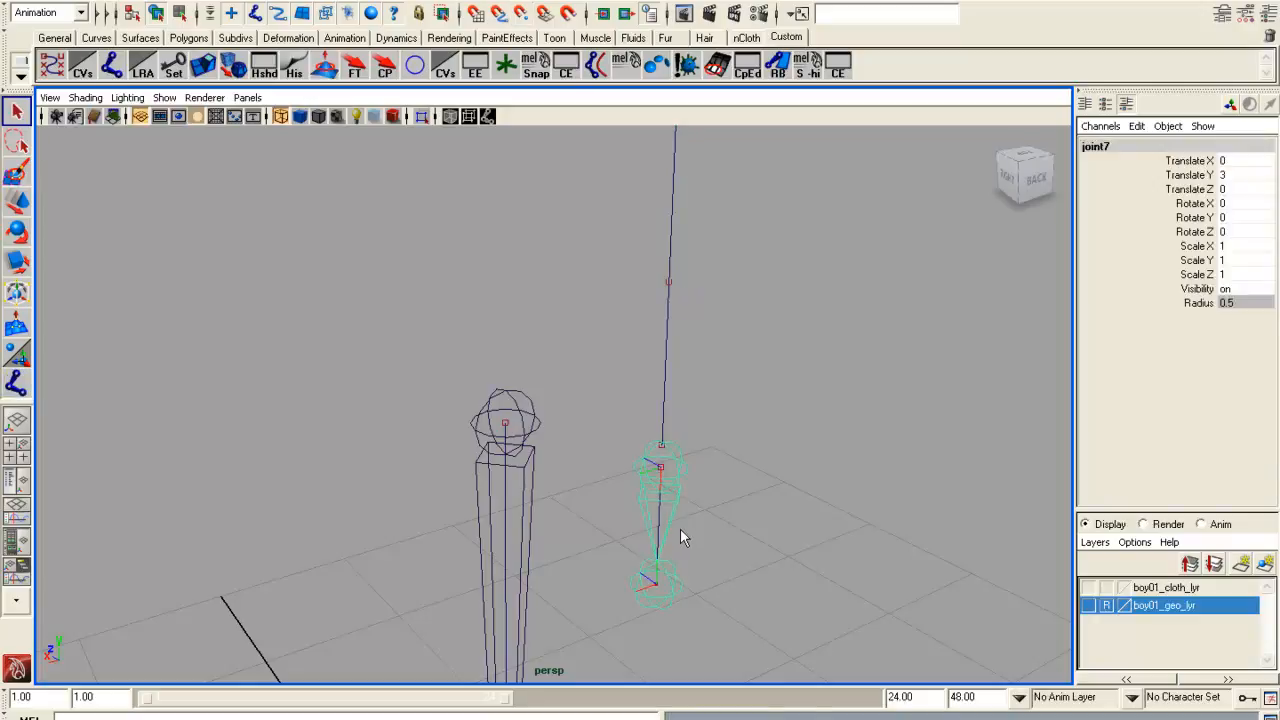
pyautogui.click(680, 528)
# Build a separate six-joint spine chain from the bottom to the top of the spine curve, snapping to its points.
pyautogui.keyDown('alt'); pyautogui.moveTo(680, 528); pyautogui.dragTo(666, 578); pyautogui.keyUp('alt')
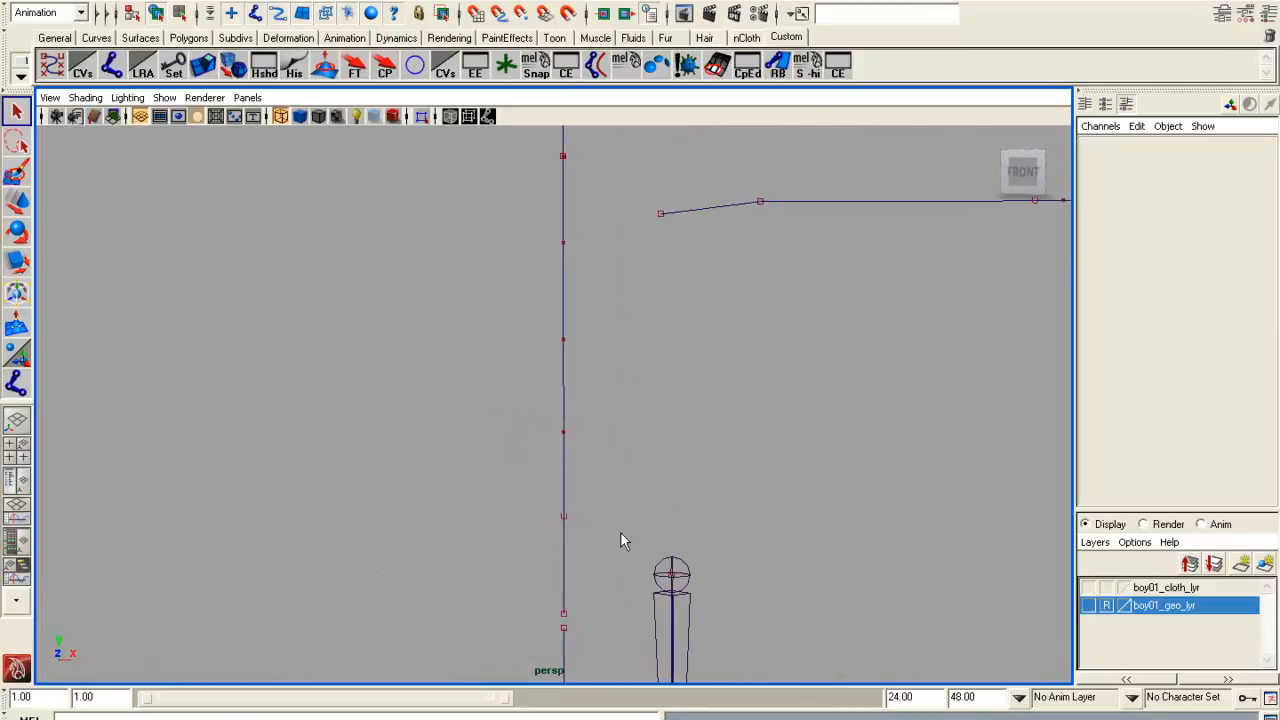
pyautogui.click(561, 398)
pyautogui.keyDown('alt'); pyautogui.moveTo(460, 458); pyautogui.dragTo(479, 459); pyautogui.keyUp('alt')
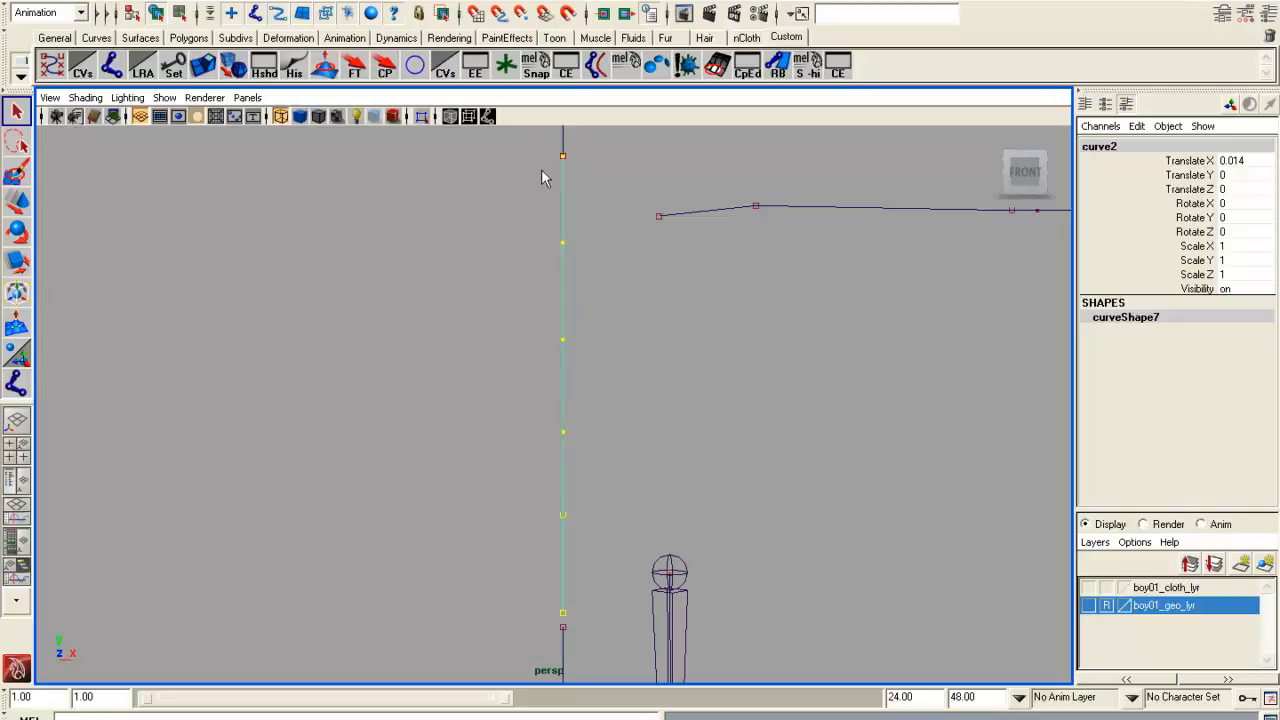
pyautogui.click(112, 64)
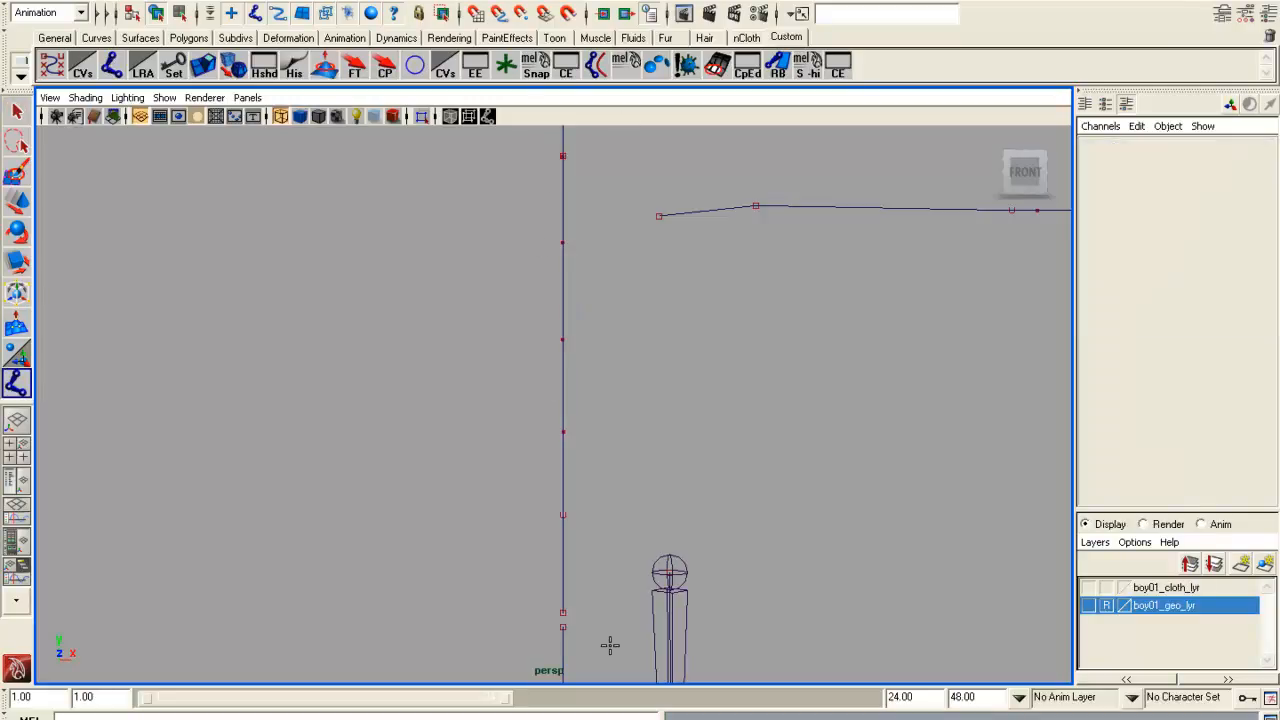
pyautogui.click(570, 594)
pyautogui.click(590, 487)
pyautogui.click(588, 432)
pyautogui.click(592, 338)
pyautogui.click(570, 238)
pyautogui.click(571, 157)
pyautogui.press('Return')
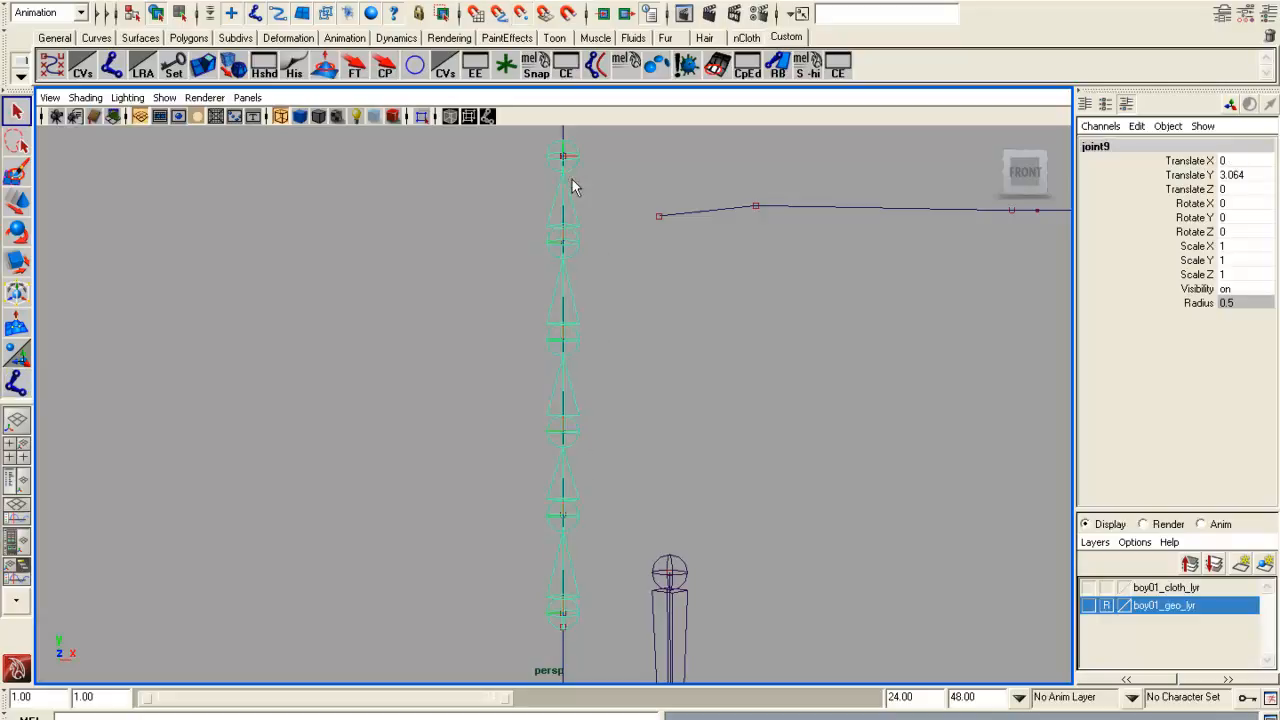
# Build a five-joint arm chain snapped to the arm curve's points, from the shoulder, its second point, to the curve's outer end.
pyautogui.keyDown('alt'); pyautogui.moveTo(576, 211); pyautogui.dragTo(476, 446); pyautogui.keyUp('alt')
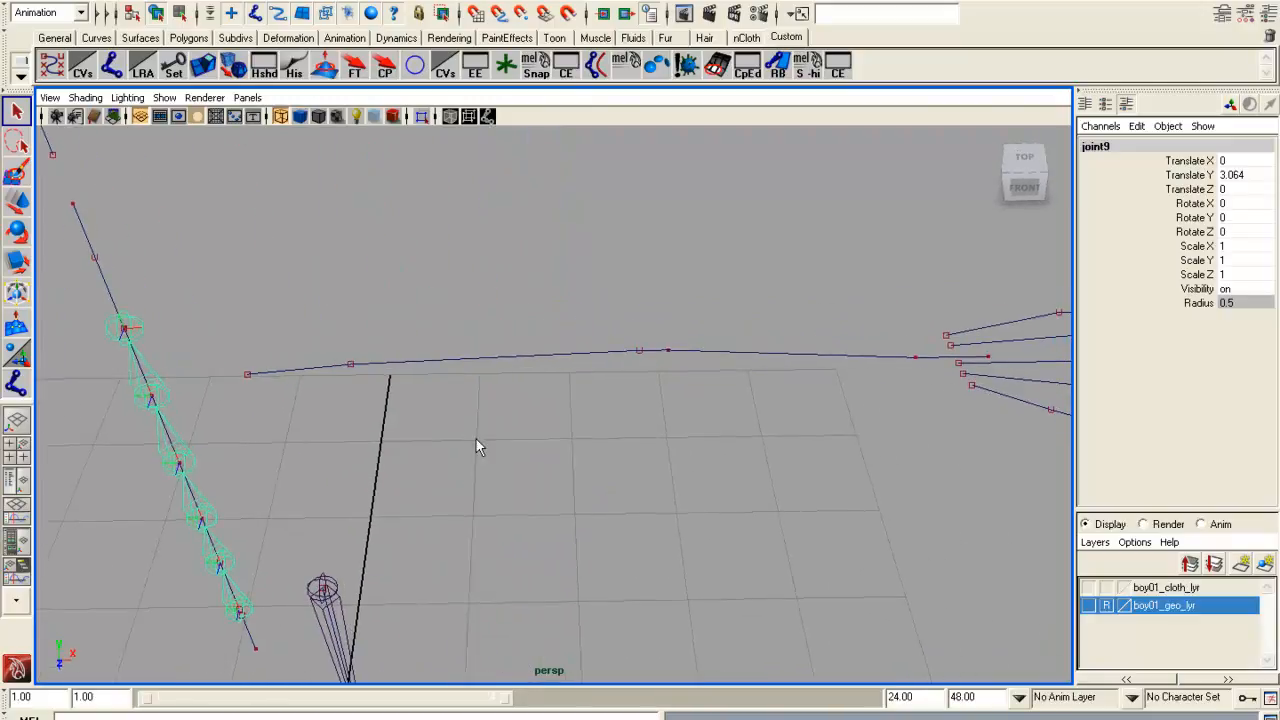
pyautogui.click(114, 65)
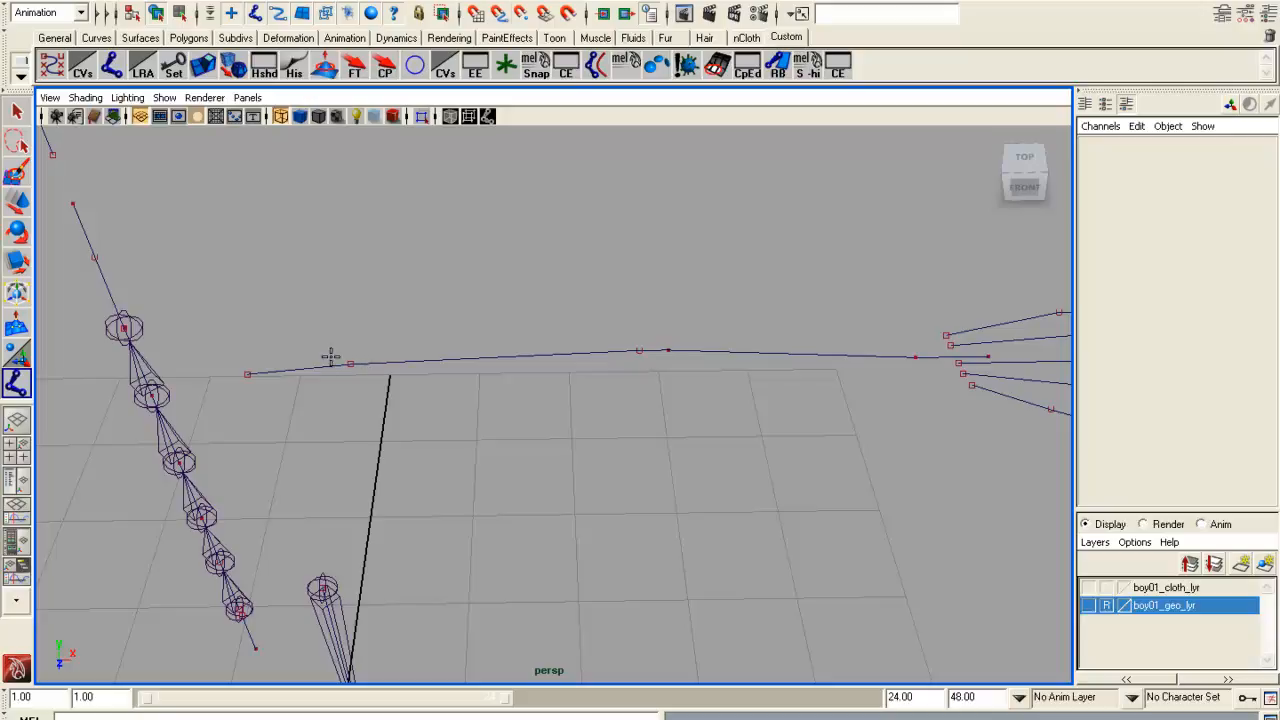
pyautogui.click(349, 362)
pyautogui.click(640, 350)
pyautogui.click(668, 350)
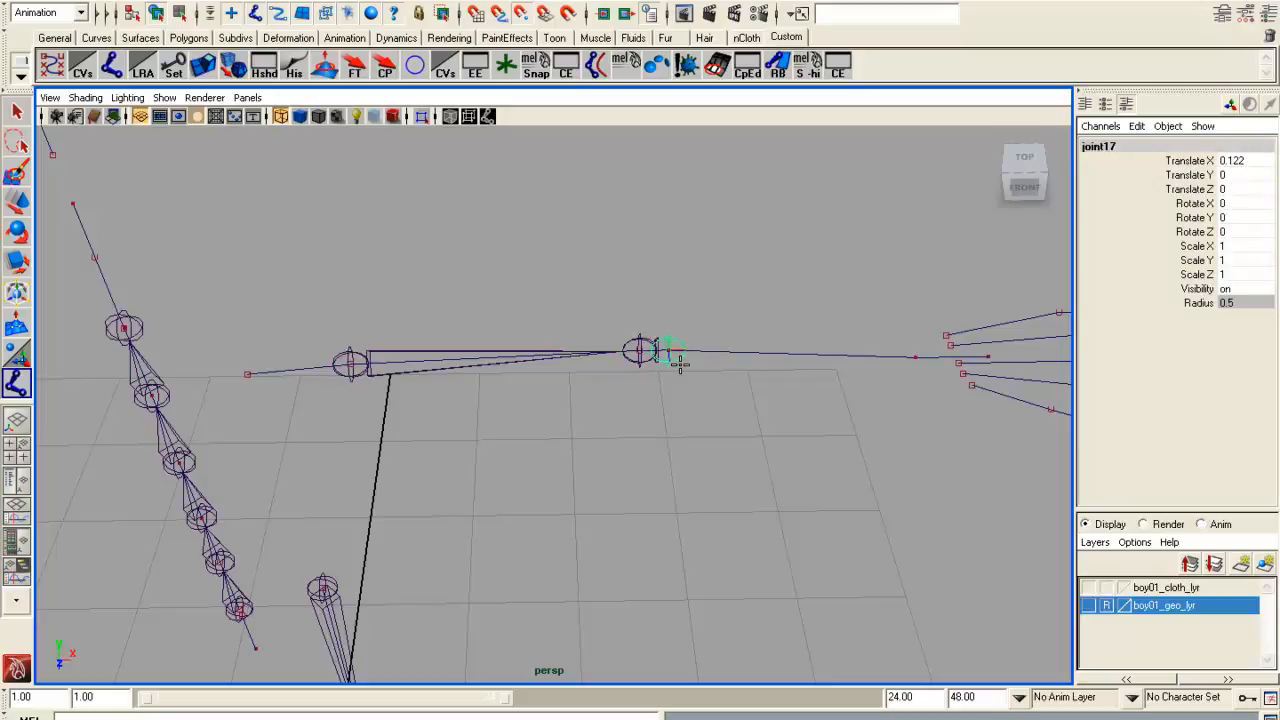
pyautogui.click(914, 357)
pyautogui.click(988, 356)
pyautogui.press('q')
# Create a separate two-joint clavicle chain from the arm curve's inner end to the shoulder point.
pyautogui.keyDown('alt'); pyautogui.moveTo(349, 461); pyautogui.dragTo(484, 446); pyautogui.keyUp('alt')
pyautogui.click(120, 65)
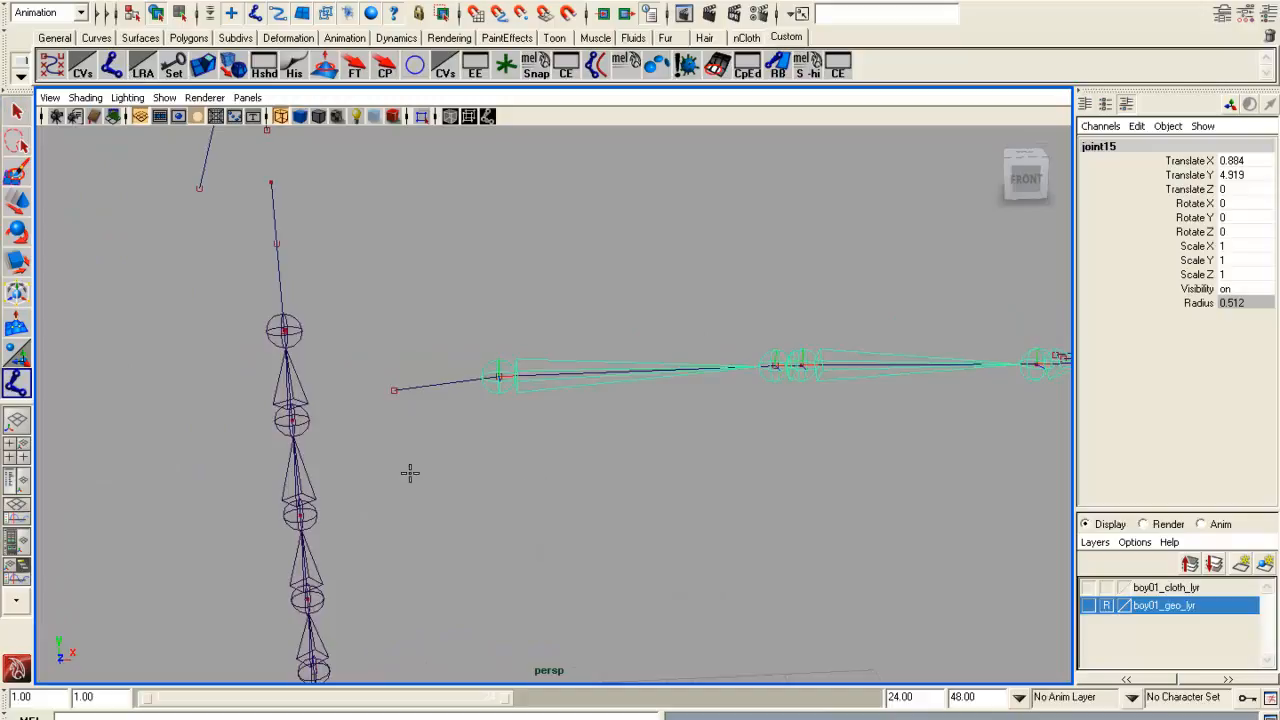
pyautogui.click(392, 385)
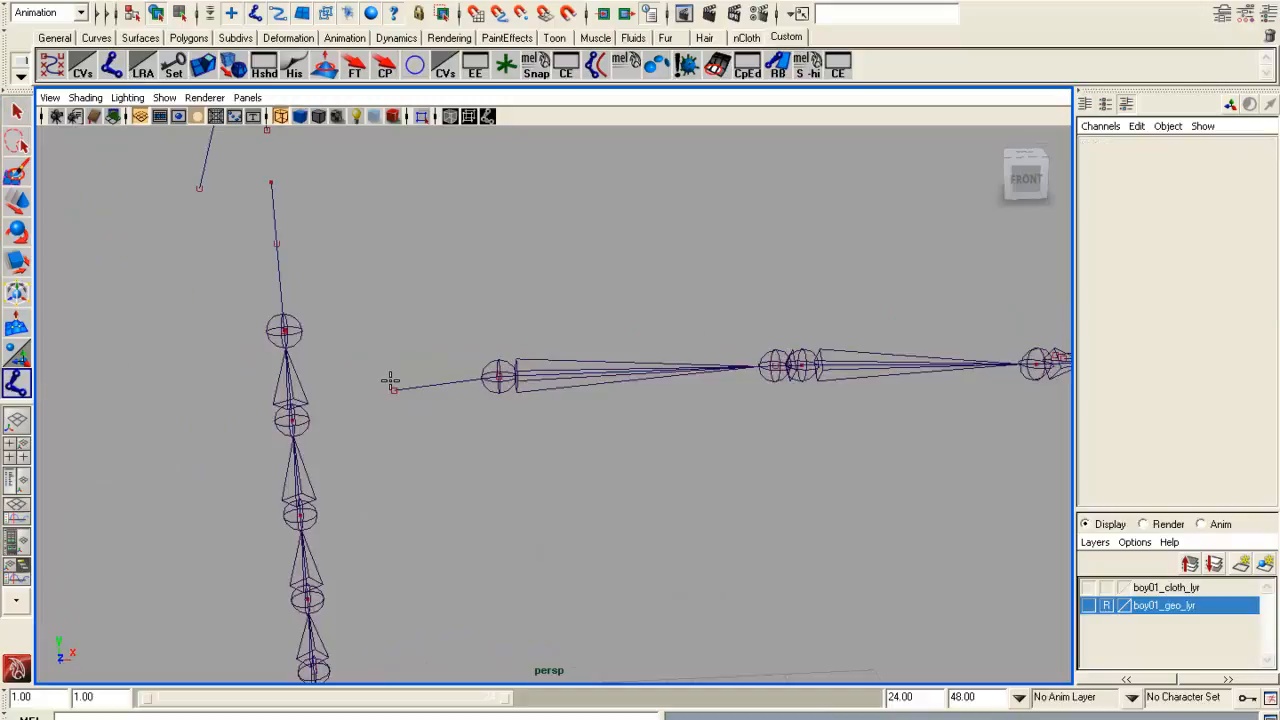
pyautogui.click(498, 376)
pyautogui.press('Return')
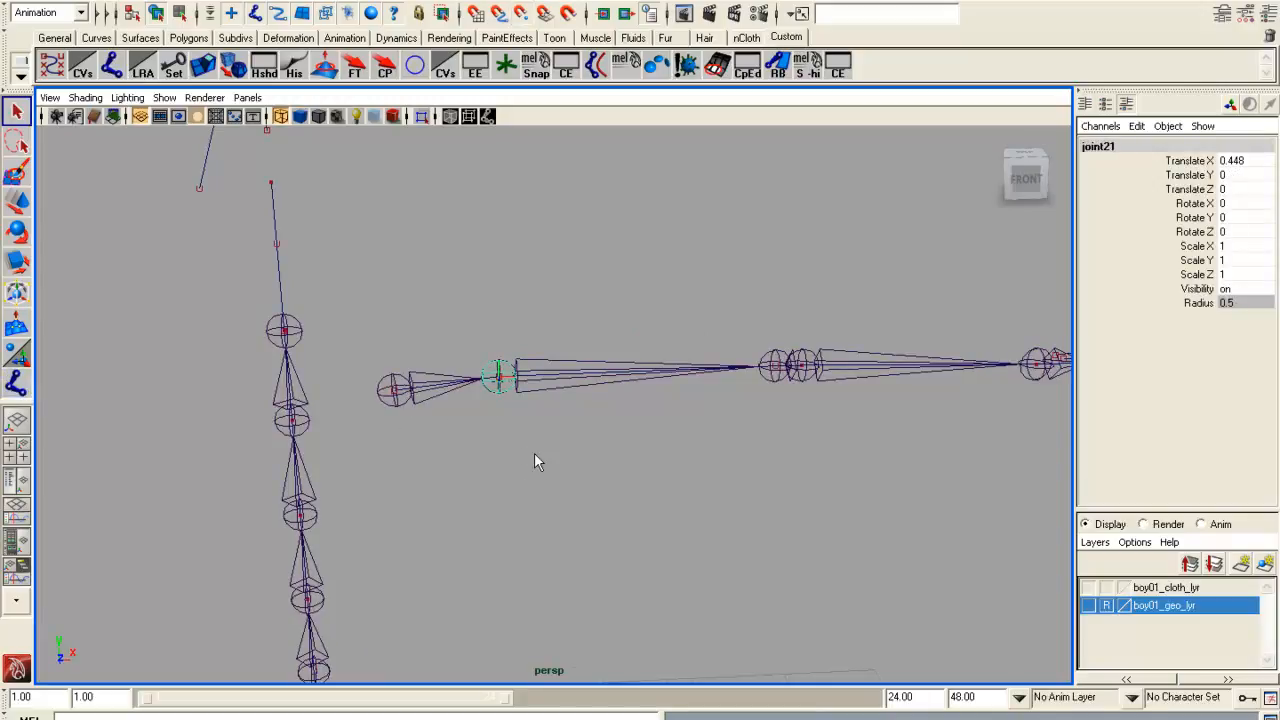
# Select the spine chain from its root joint and hide it.
pyautogui.keyDown('alt'); pyautogui.moveTo(513, 492); pyautogui.dragTo(506, 430); pyautogui.keyUp('alt')
pyautogui.scroll(5, 506, 422)
pyautogui.keyDown('alt'); pyautogui.moveTo(390, 398); pyautogui.dragTo(538, 433, button='middle'); pyautogui.keyUp('alt')
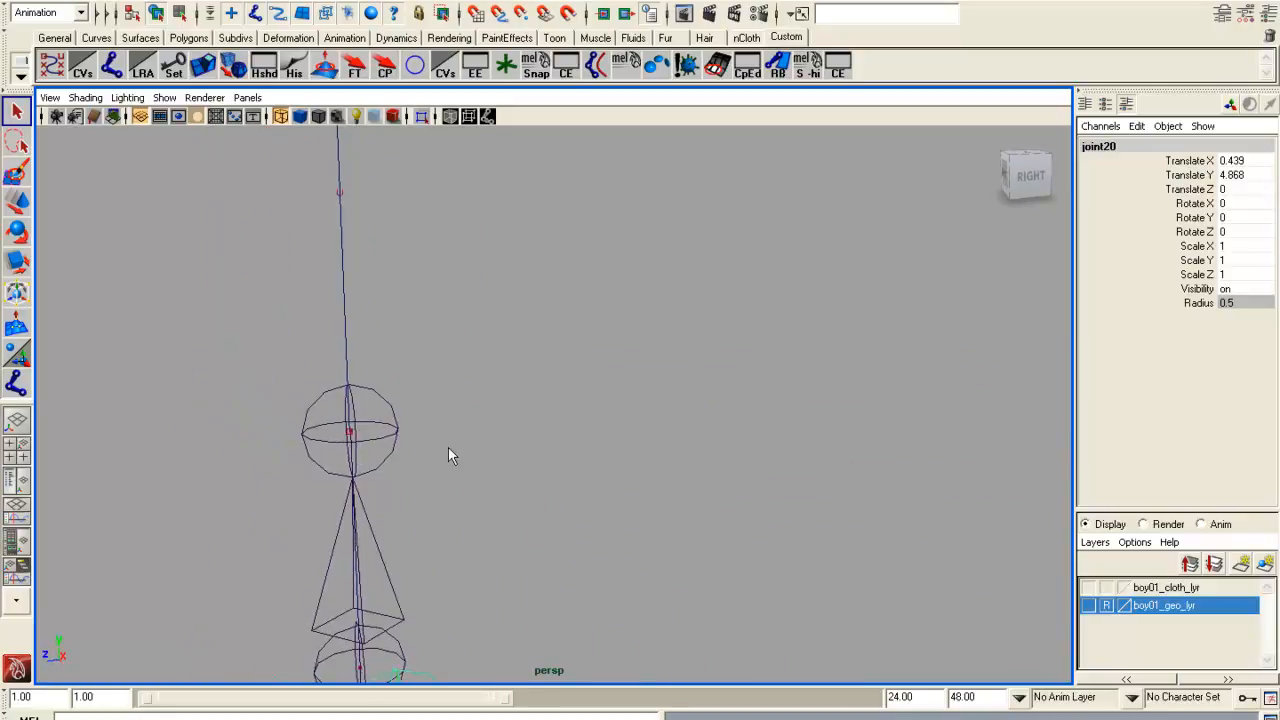
pyautogui.click(397, 437)
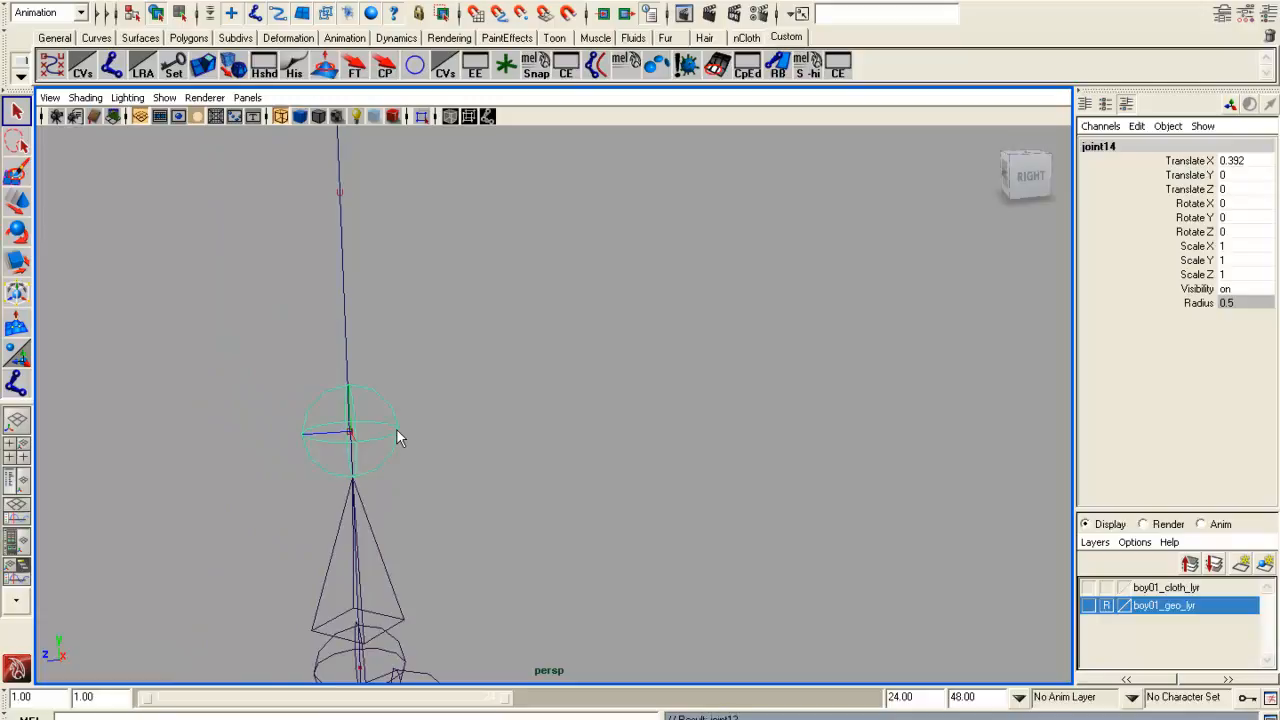
pyautogui.press('Up')
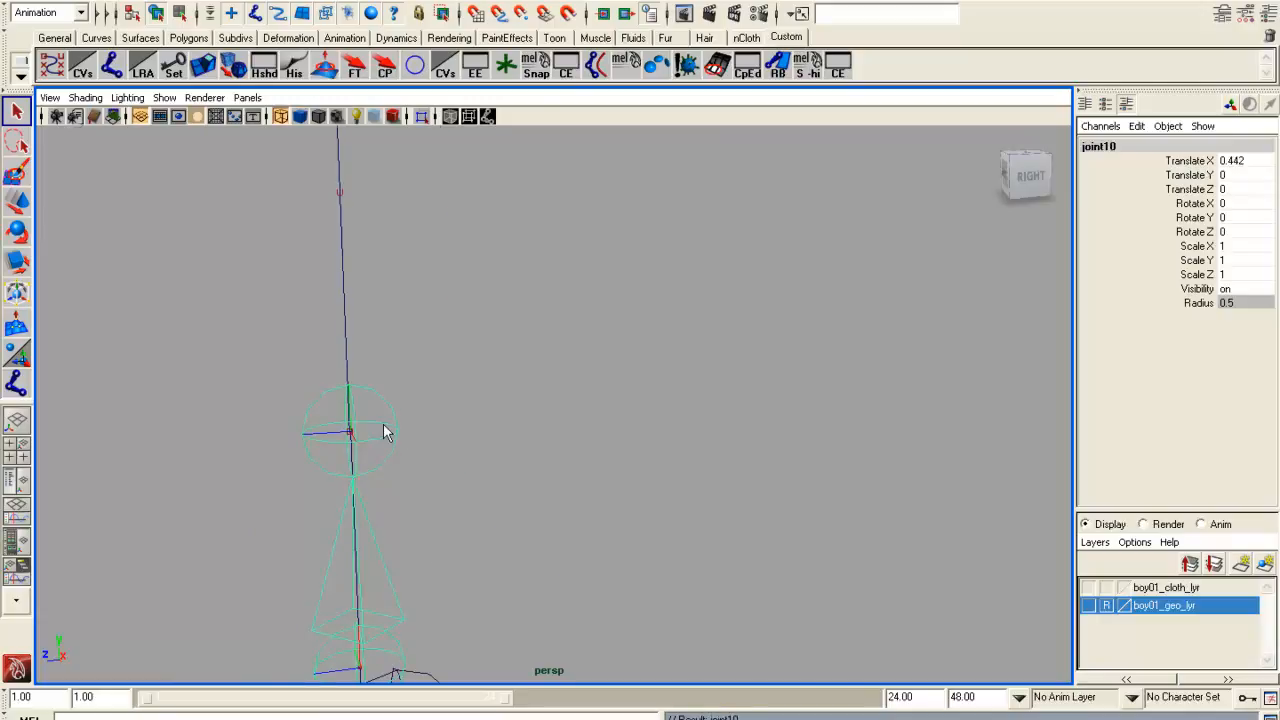
pyautogui.scroll(-5, 383, 427)
pyautogui.click(505, 640)
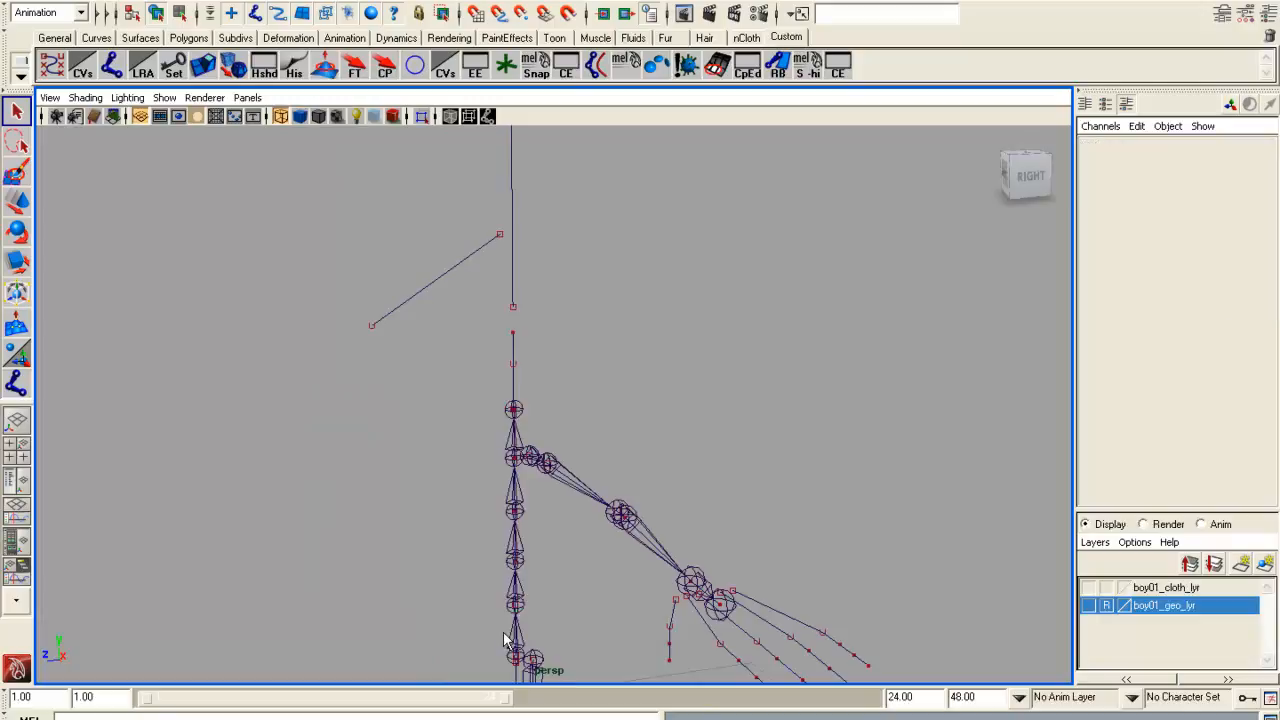
pyautogui.click(514, 641)
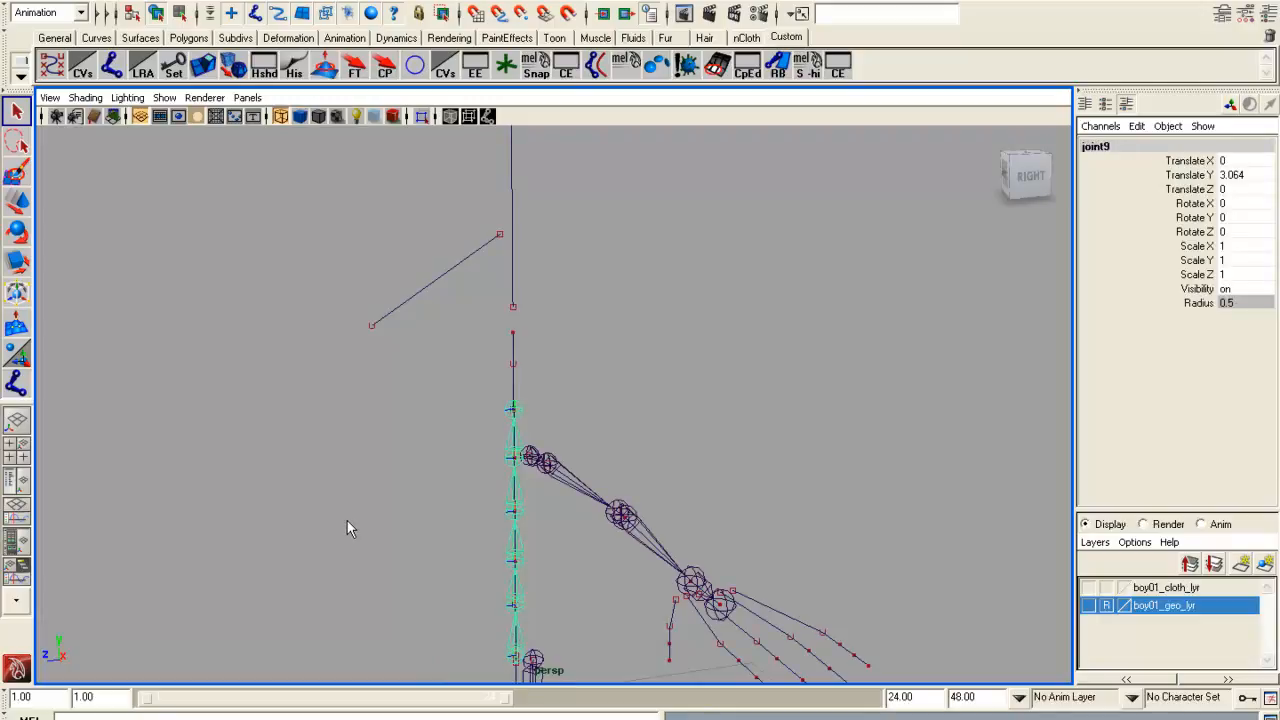
pyautogui.click(347, 520)
# Build a three-joint neck chain upward from the spine chain's top point, snapping to the upper points of the spine curve.
pyautogui.scroll(5, 469, 506)
pyautogui.keyDown('alt'); pyautogui.moveTo(527, 354); pyautogui.dragTo(530, 379, button='middle'); pyautogui.keyUp('alt')
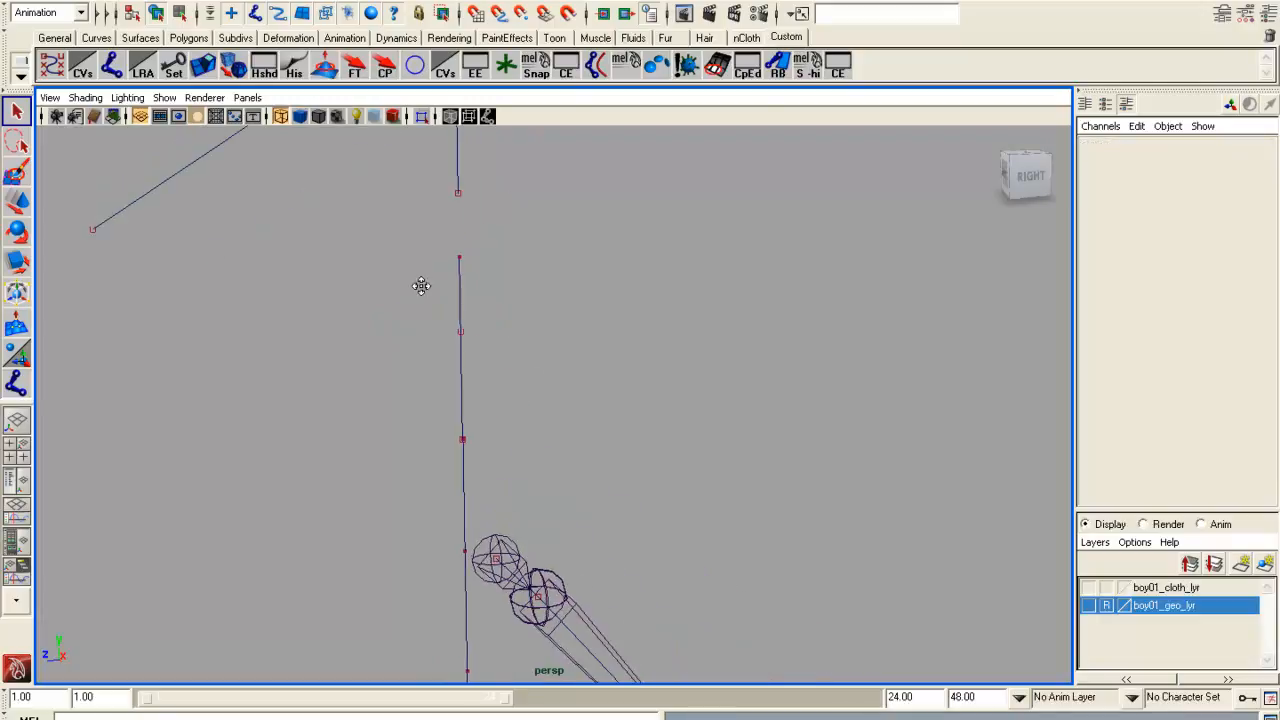
pyautogui.click(121, 64)
pyautogui.keyDown('alt'); pyautogui.moveTo(542, 555); pyautogui.dragTo(581, 521); pyautogui.keyUp('alt')
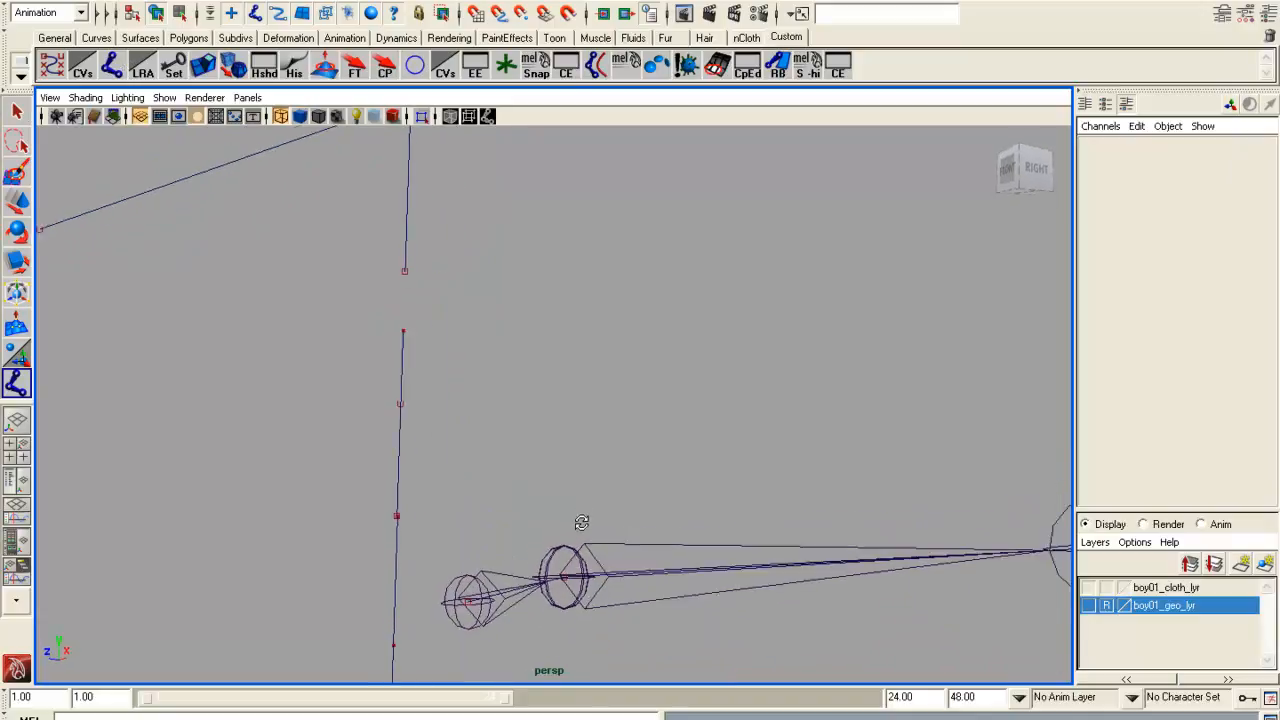
pyautogui.keyDown('alt'); pyautogui.moveTo(469, 517); pyautogui.dragTo(650, 455, button='middle'); pyautogui.keyUp('alt')
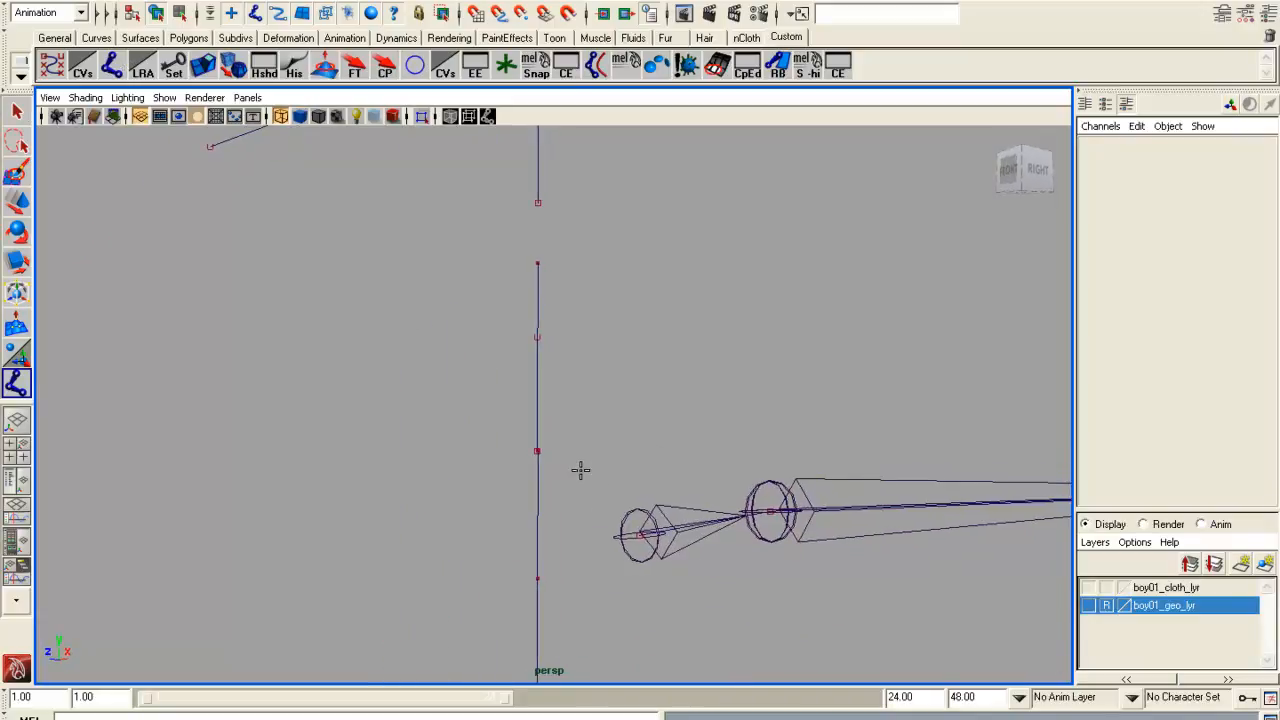
pyautogui.click(537, 451)
pyautogui.click(540, 337)
pyautogui.click(545, 259)
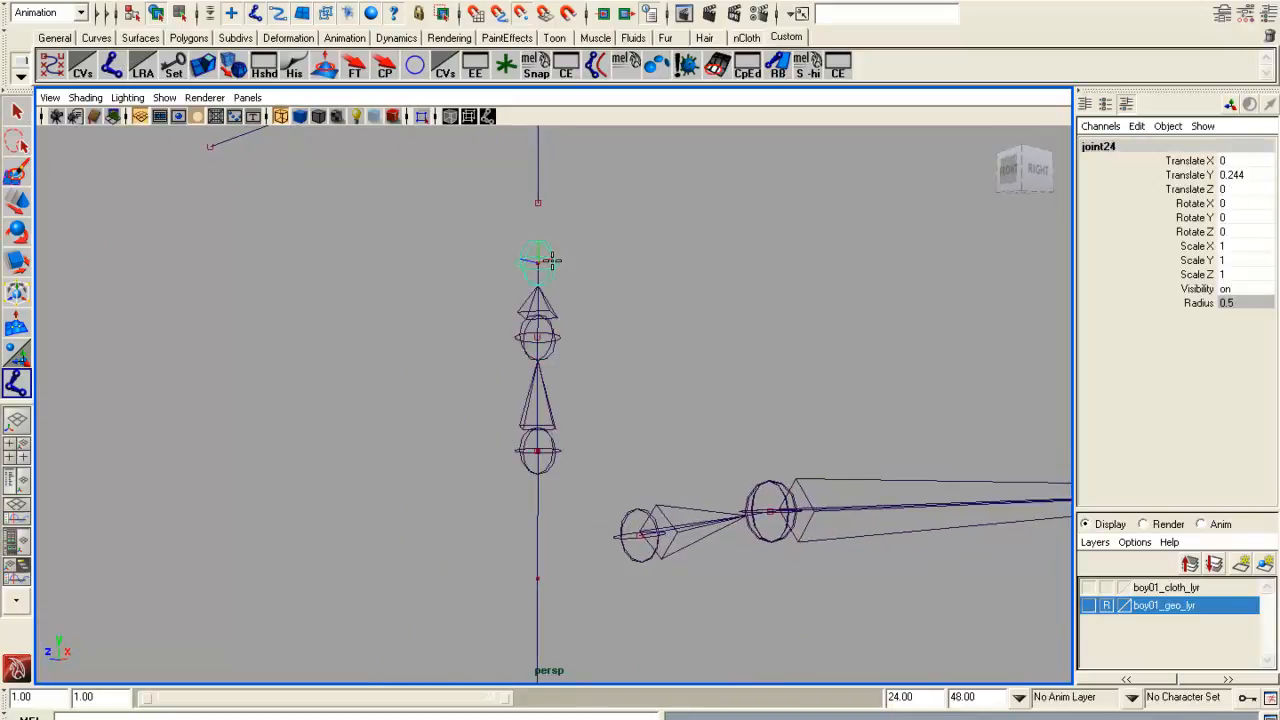
pyautogui.press('Return')
# Show the boy01_geo_lyr mesh to check the neck joints' placement inside the neck, and hide the layer again.
pyautogui.keyDown('alt'); pyautogui.moveTo(553, 271); pyautogui.dragTo(620, 471, button='middle'); pyautogui.keyUp('alt')
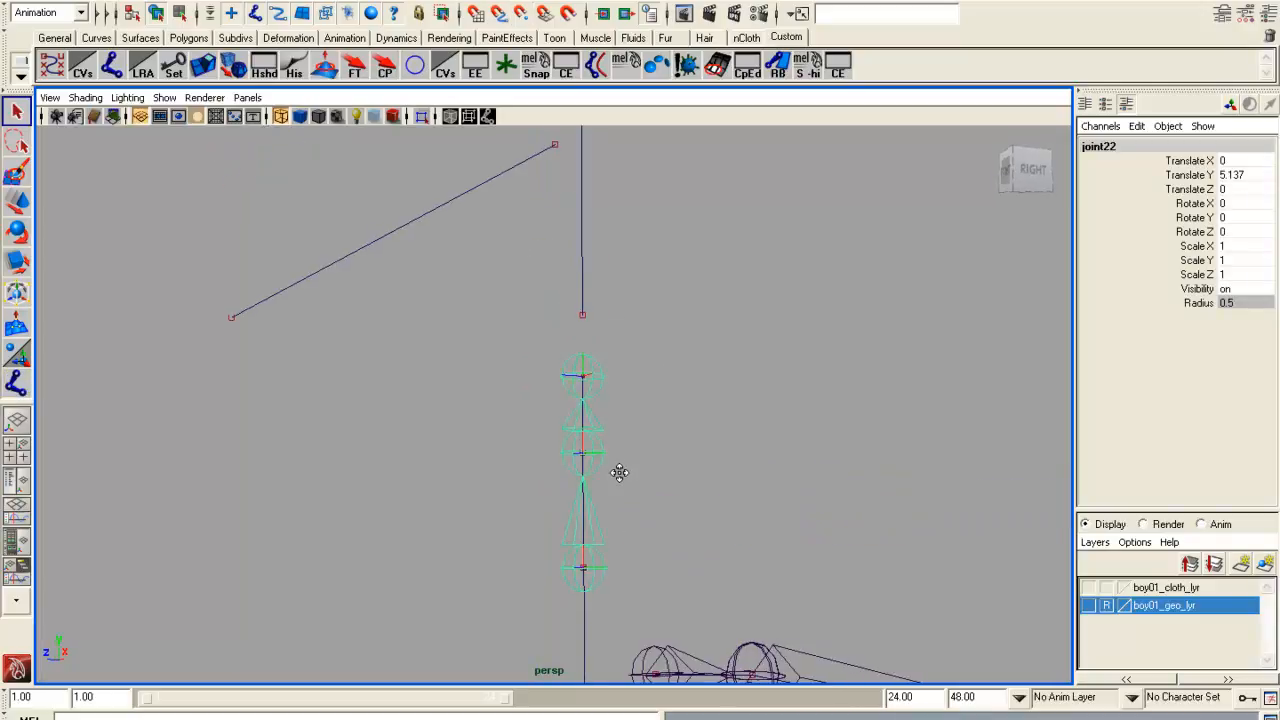
pyautogui.click(1110, 606)
pyautogui.keyDown('alt'); pyautogui.moveTo(890, 497); pyautogui.dragTo(891, 490); pyautogui.keyUp('alt')
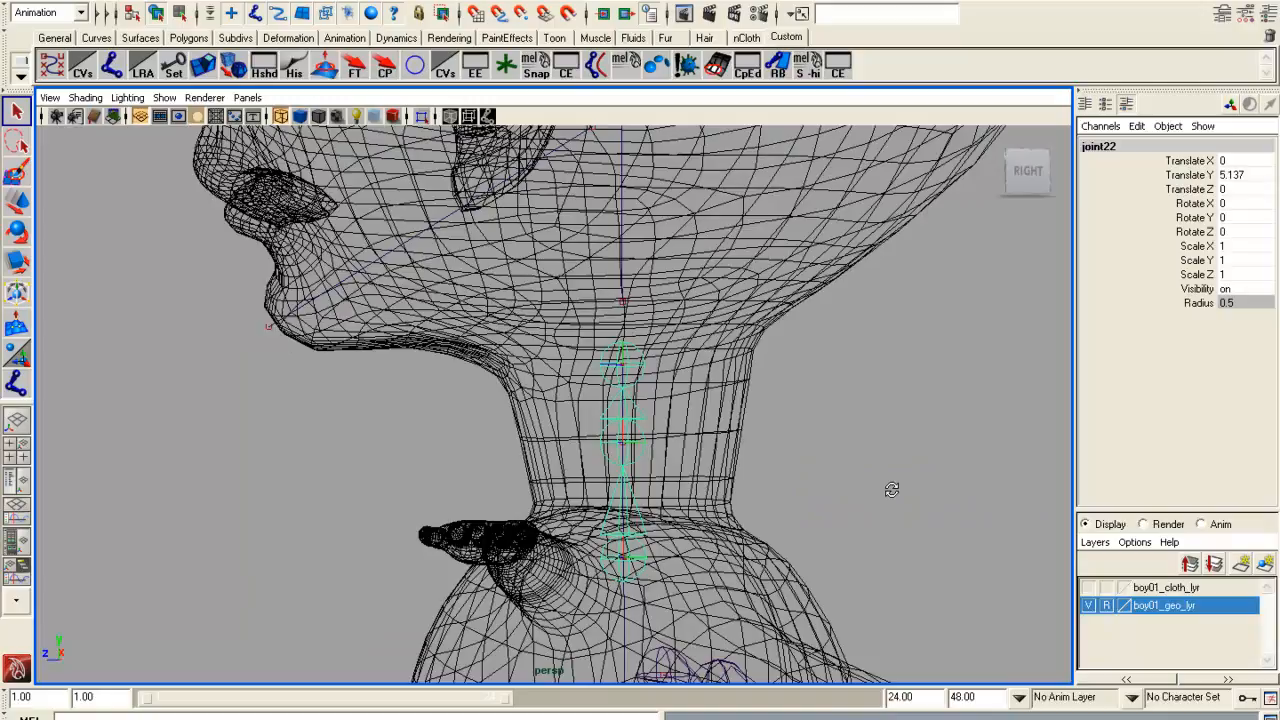
pyautogui.click(1090, 606)
# Create a two-joint head chain snapped to the lower and upper ends of the vertical head curve.
pyautogui.scroll(-5, 668, 485)
pyautogui.keyDown('alt'); pyautogui.moveTo(666, 407); pyautogui.dragTo(662, 522, button='middle'); pyautogui.keyUp('alt')
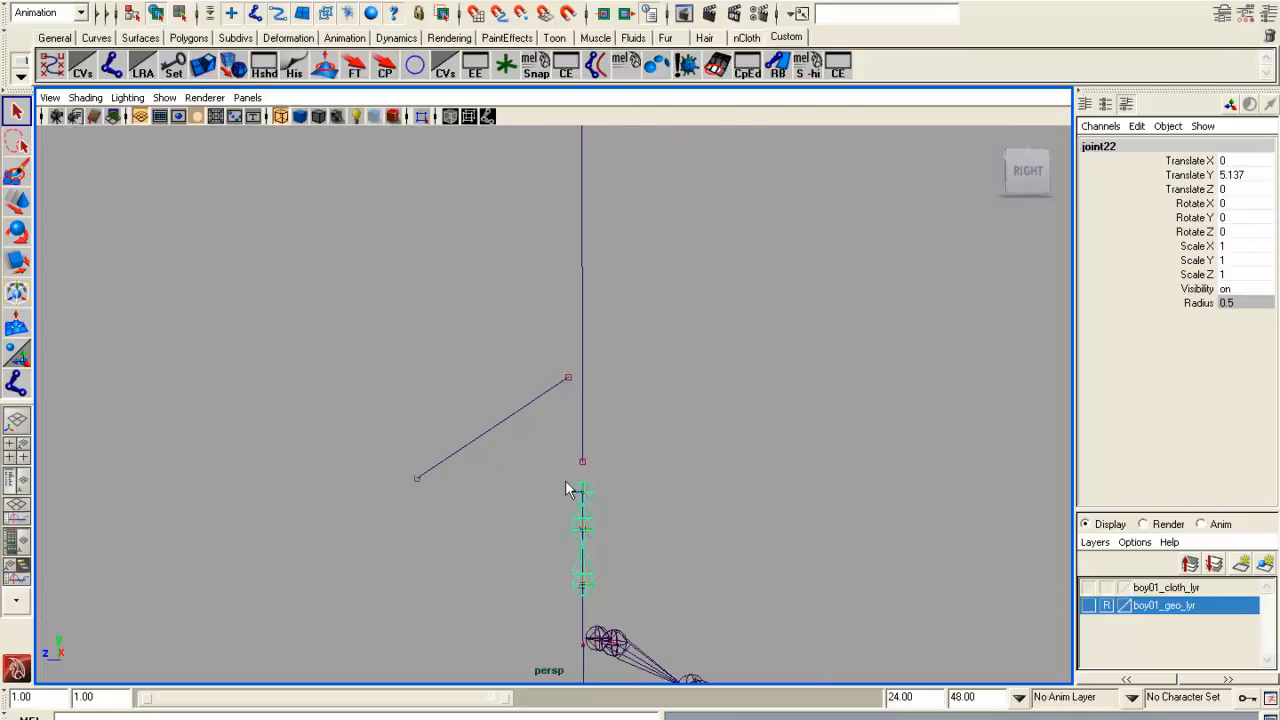
pyautogui.click(114, 70)
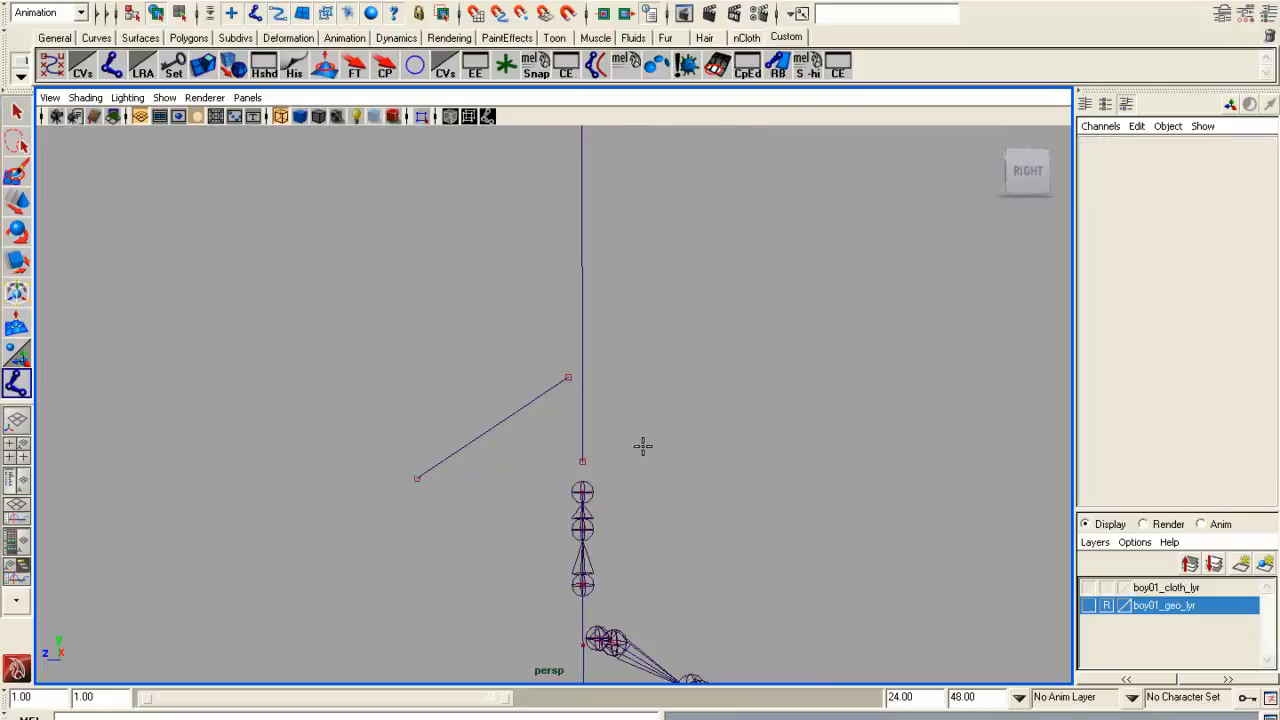
pyautogui.click(582, 460)
pyautogui.keyDown('alt'); pyautogui.moveTo(652, 417); pyautogui.dragTo(657, 549, button='middle'); pyautogui.keyUp('alt')
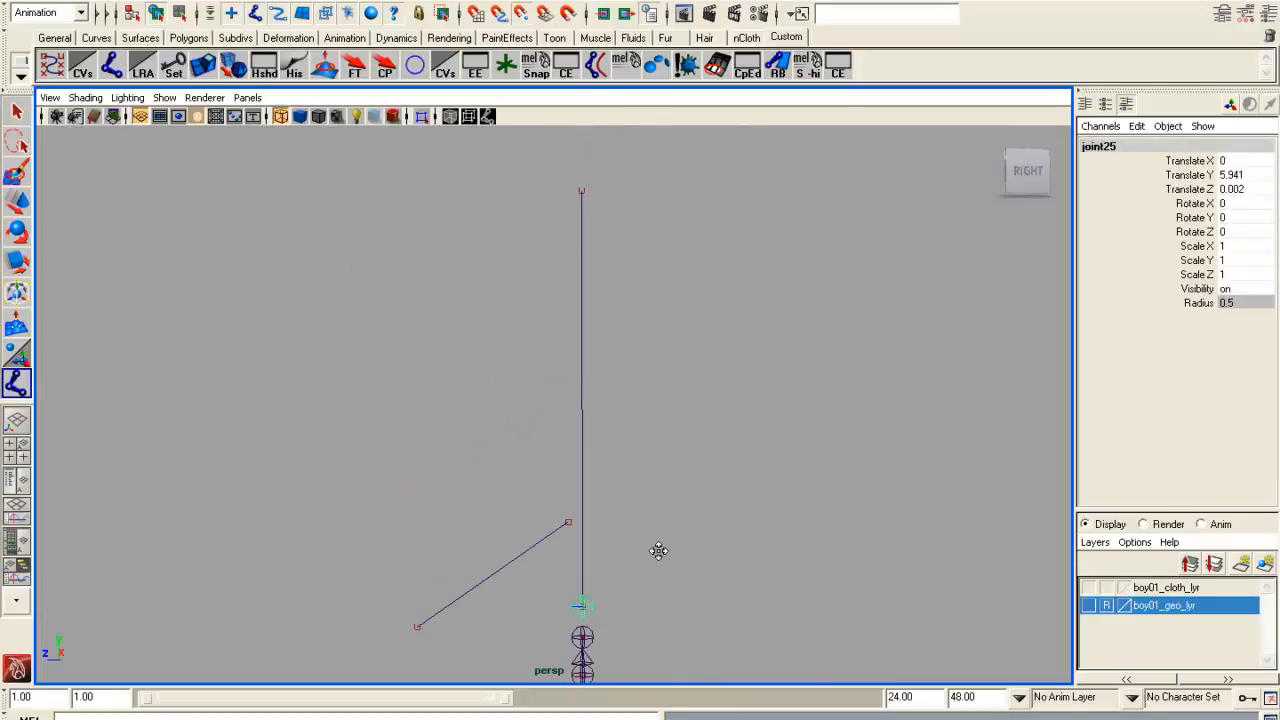
pyautogui.click(581, 191)
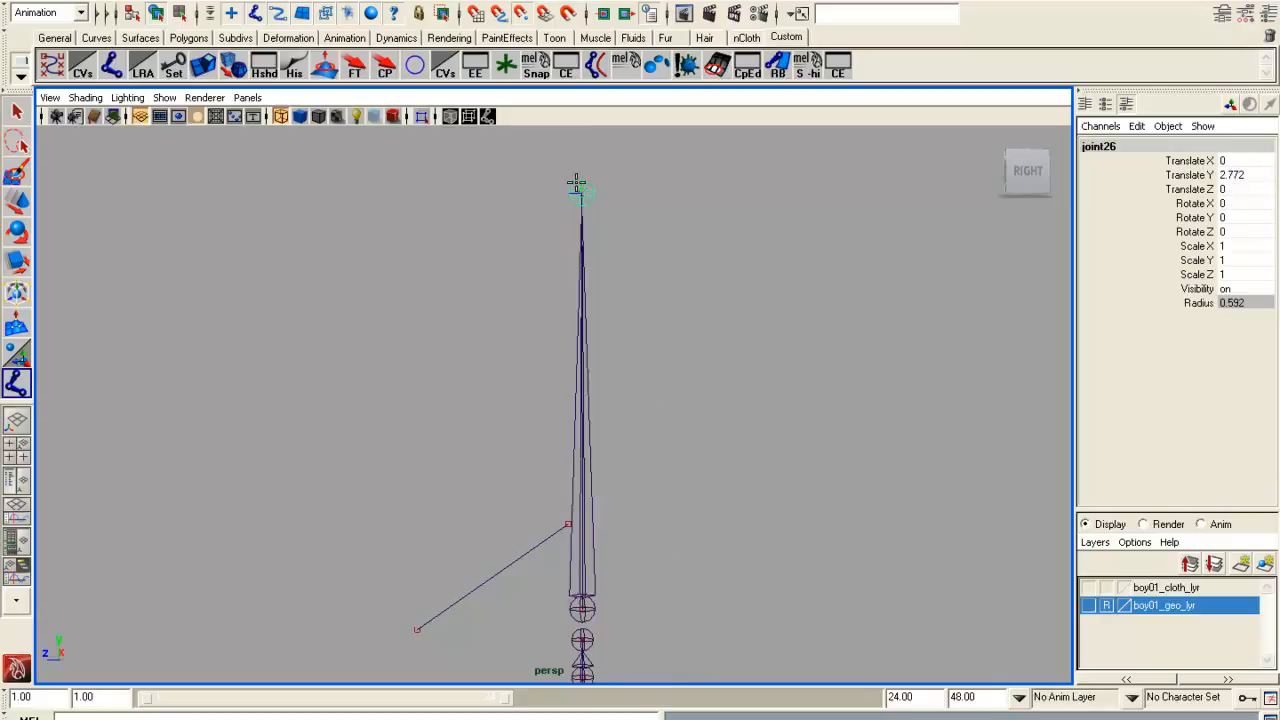
pyautogui.press('Return')
# Create a two-joint jaw chain snapped to the ends of the slanted jaw curve, from the head side to the chin.
pyautogui.keyDown('alt'); pyautogui.moveTo(576, 182); pyautogui.dragTo(760, 515); pyautogui.keyUp('alt')
pyautogui.click(111, 65)
pyautogui.keyDown('alt'); pyautogui.moveTo(571, 511); pyautogui.dragTo(574, 411, button='middle'); pyautogui.keyUp('alt')
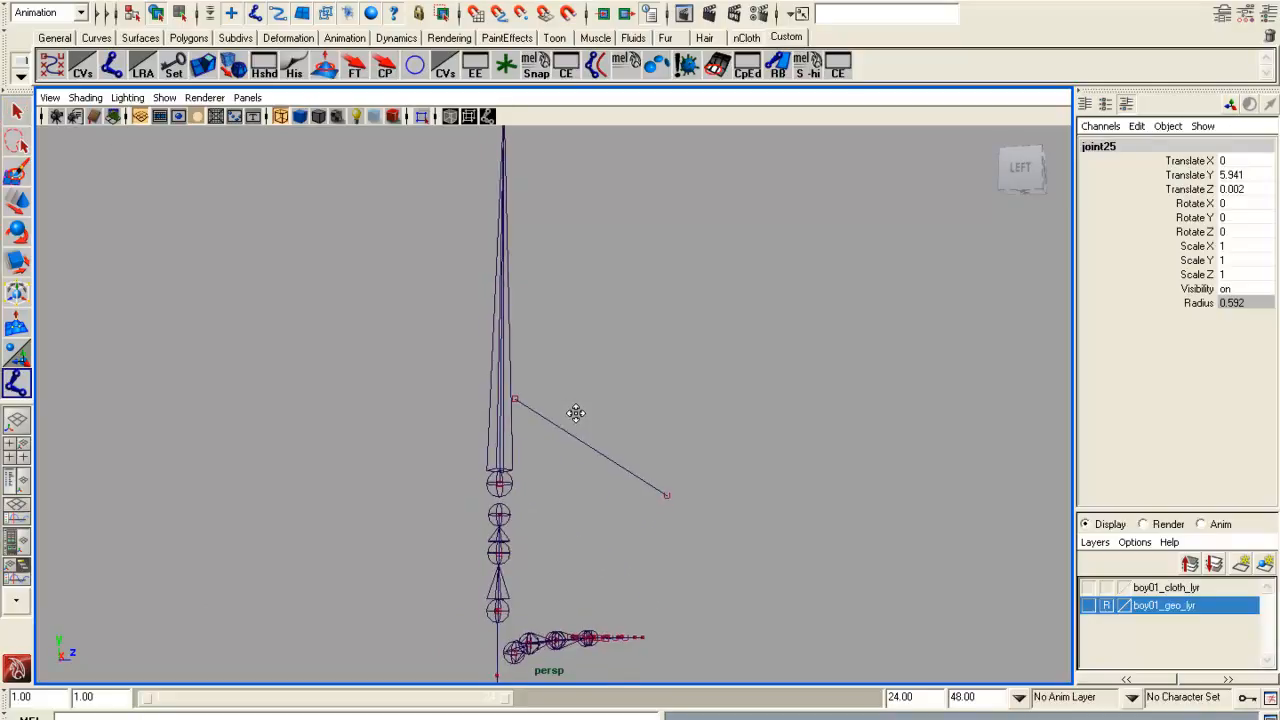
pyautogui.click(514, 397)
pyautogui.click(667, 492)
pyautogui.press('Return')
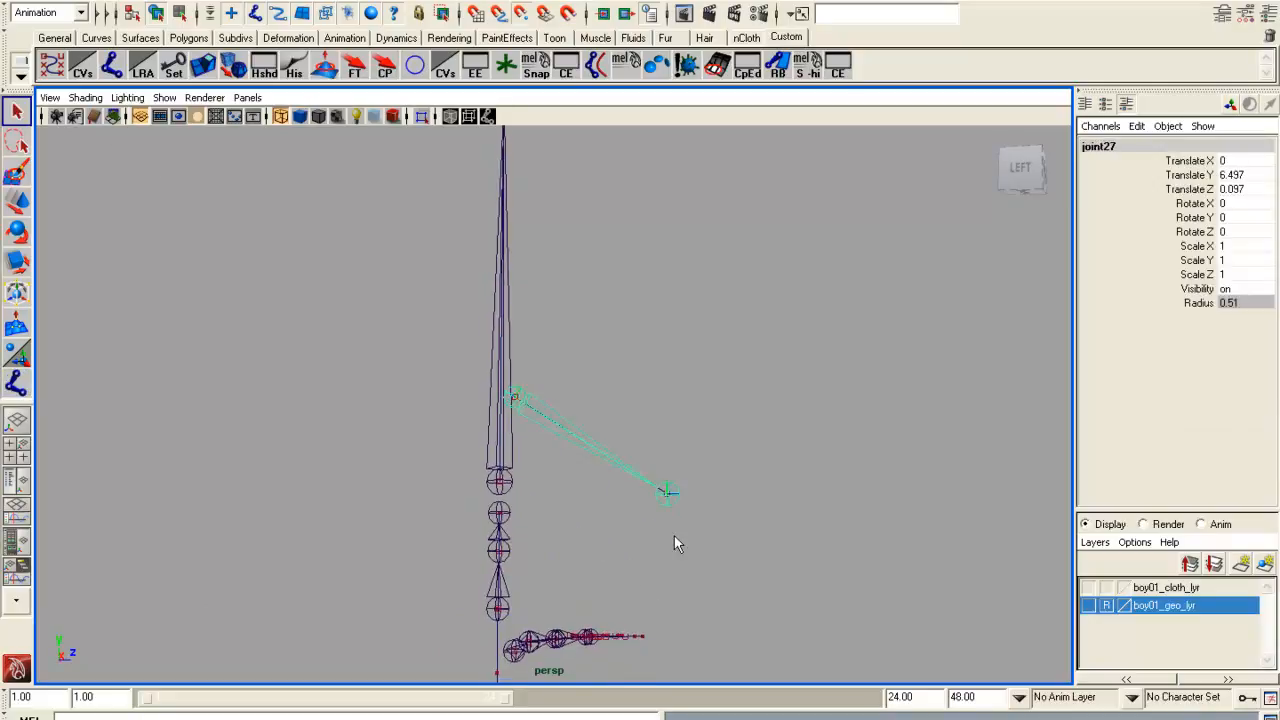
# Parent the jaw chain to the base joint of the head chain.
pyautogui.keyDown('alt'); pyautogui.moveTo(660, 428); pyautogui.dragTo(568, 441); pyautogui.keyUp('alt')
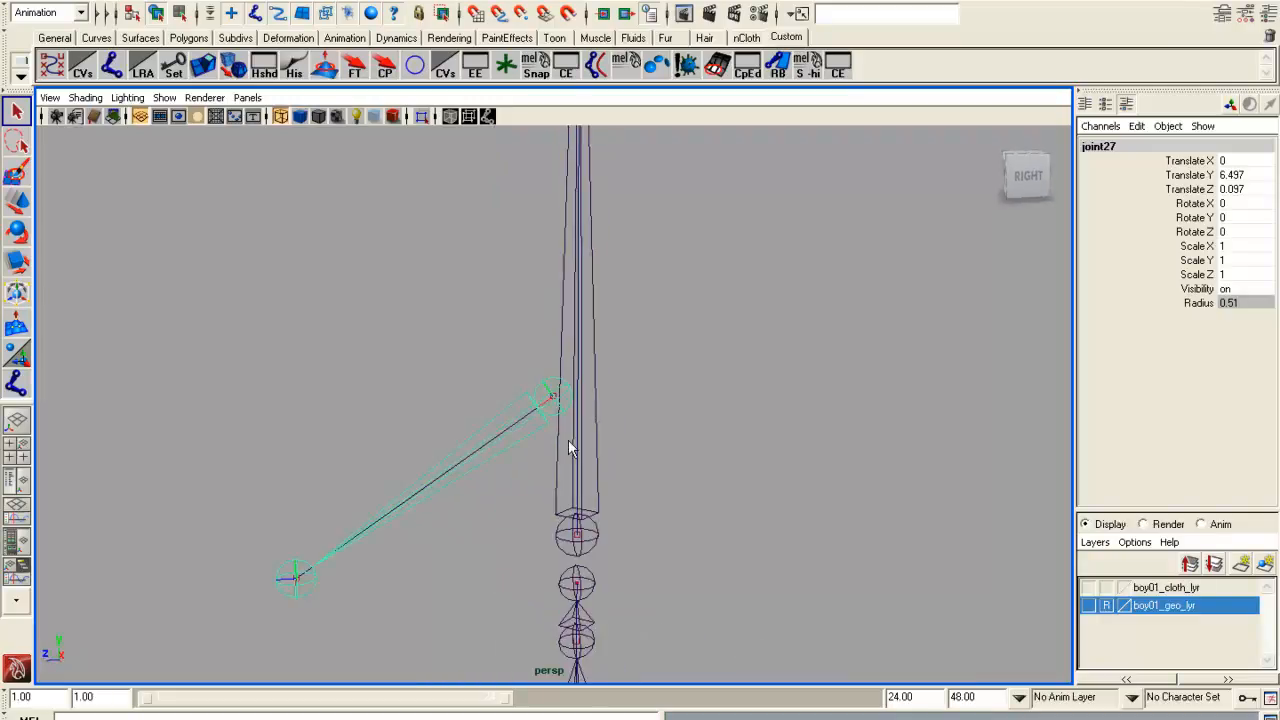
pyautogui.click(594, 537)
pyautogui.press('p')
pyautogui.scroll(-8, 594, 537)
pyautogui.keyDown('alt'); pyautogui.moveTo(496, 458); pyautogui.dragTo(849, 491); pyautogui.keyUp('alt')
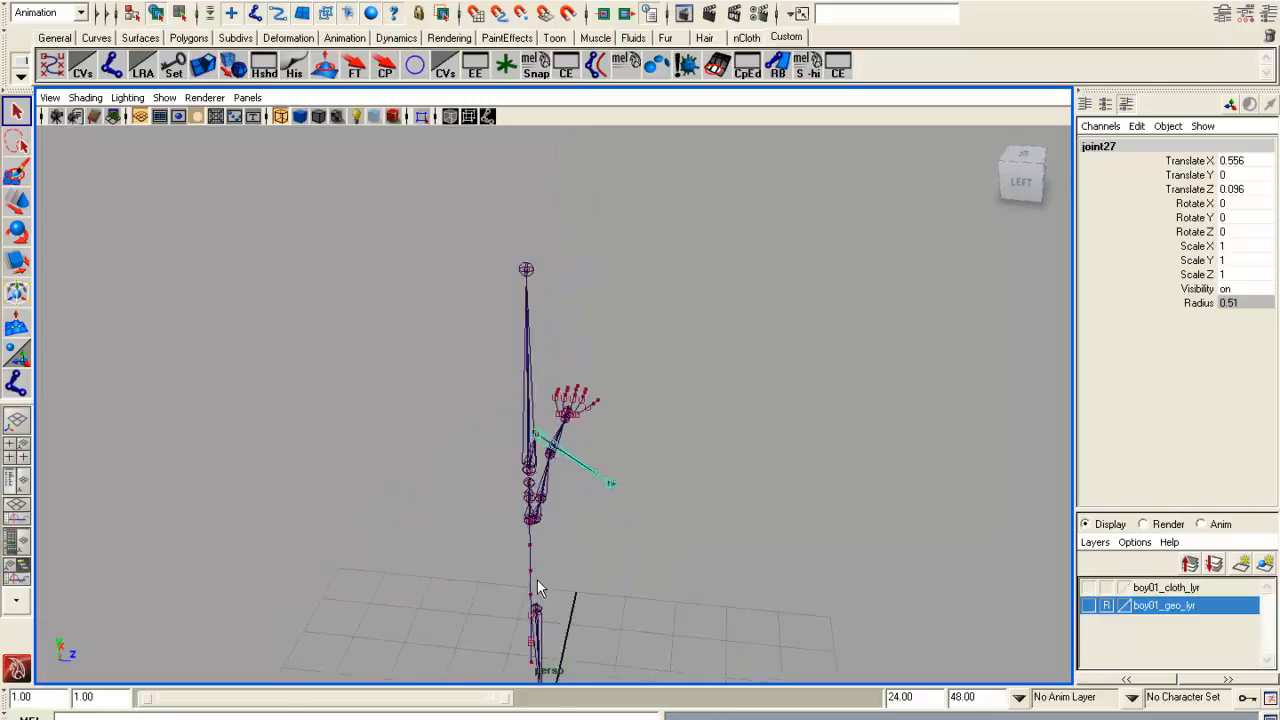
# Test-rotate the head's base joint to check that the jaw follows, and undo the rotation.
pyautogui.scroll(3, 505, 435)
pyautogui.click(507, 433)
pyautogui.press('e')
pyautogui.keyDown('alt'); pyautogui.moveTo(622, 533); pyautogui.dragTo(520, 554); pyautogui.keyUp('alt')
pyautogui.moveTo(464, 452); pyautogui.dragTo(470, 392)
pyautogui.hotkey('ctrl', 'z')
# Open the Outliner beside the perspective view and unhide the pelvis and spine chains, joint7 and joint9.
pyautogui.scroll(-4, 655, 420)
pyautogui.keyDown('alt'); pyautogui.moveTo(614, 443); pyautogui.dragTo(534, 505); pyautogui.keyUp('alt')
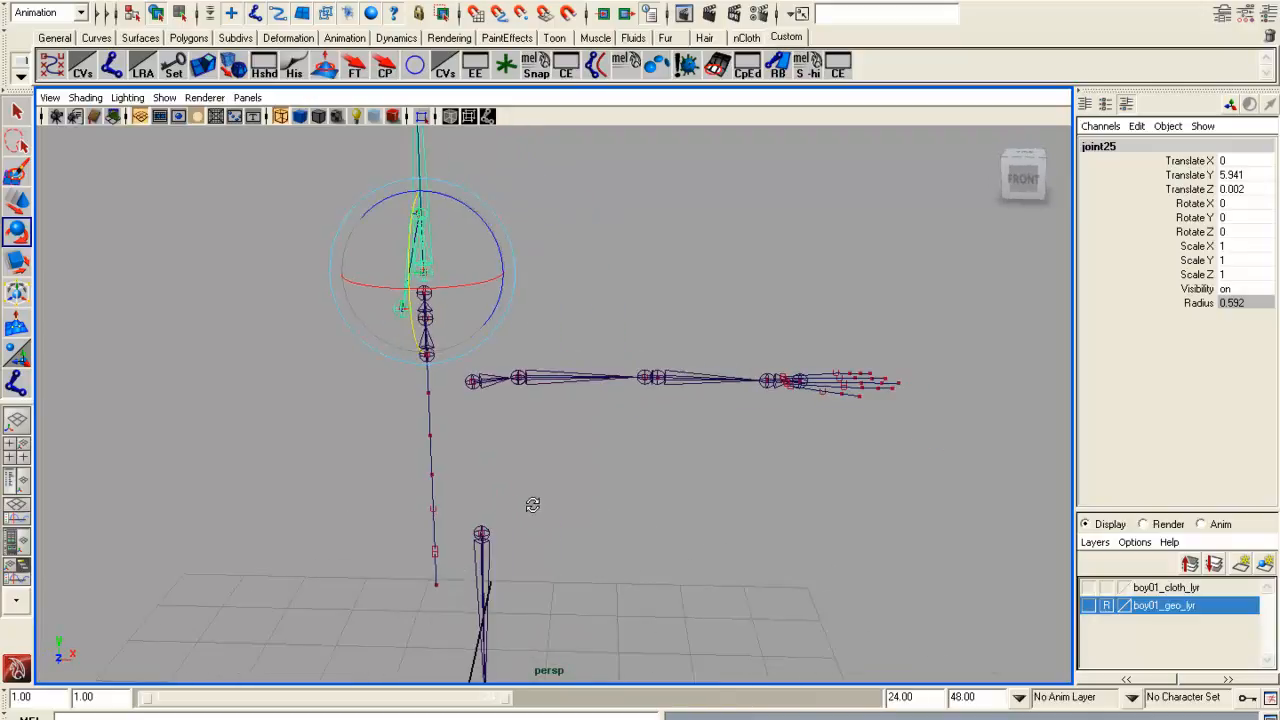
pyautogui.click(18, 479)
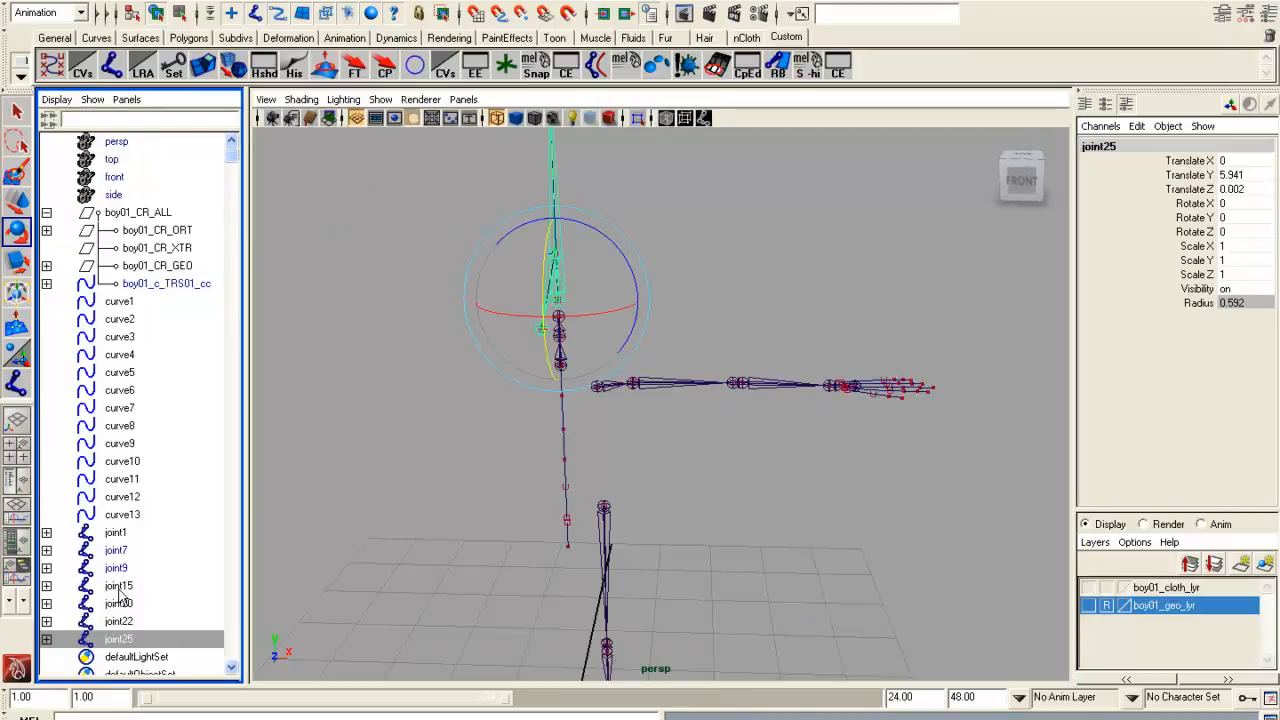
pyautogui.scroll(-2, 118, 592)
pyautogui.moveTo(126, 514); pyautogui.dragTo(130, 530)
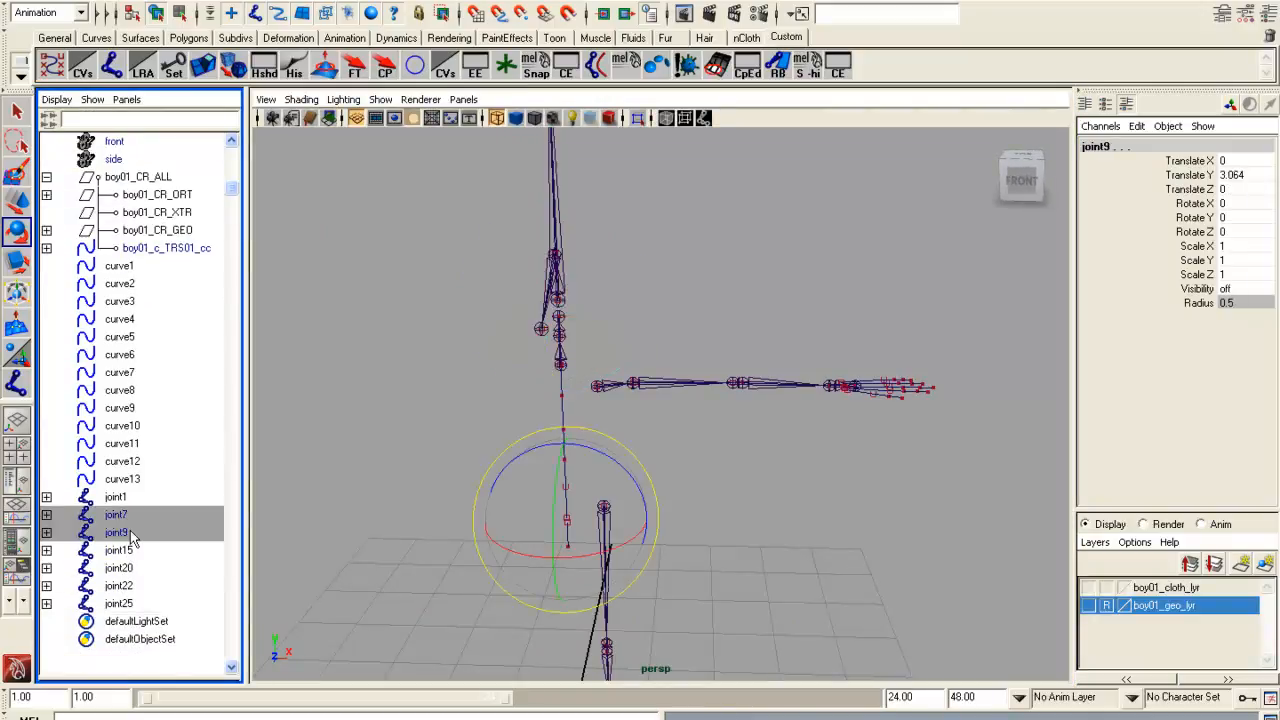
pyautogui.click(860, 600)
# Return to a single perspective view with the leg chain selected and display the local rotation axes of its hip joint.
pyautogui.keyDown('alt'); pyautogui.moveTo(860, 600); pyautogui.dragTo(543, 462); pyautogui.keyUp('alt')
pyautogui.click(532, 446)
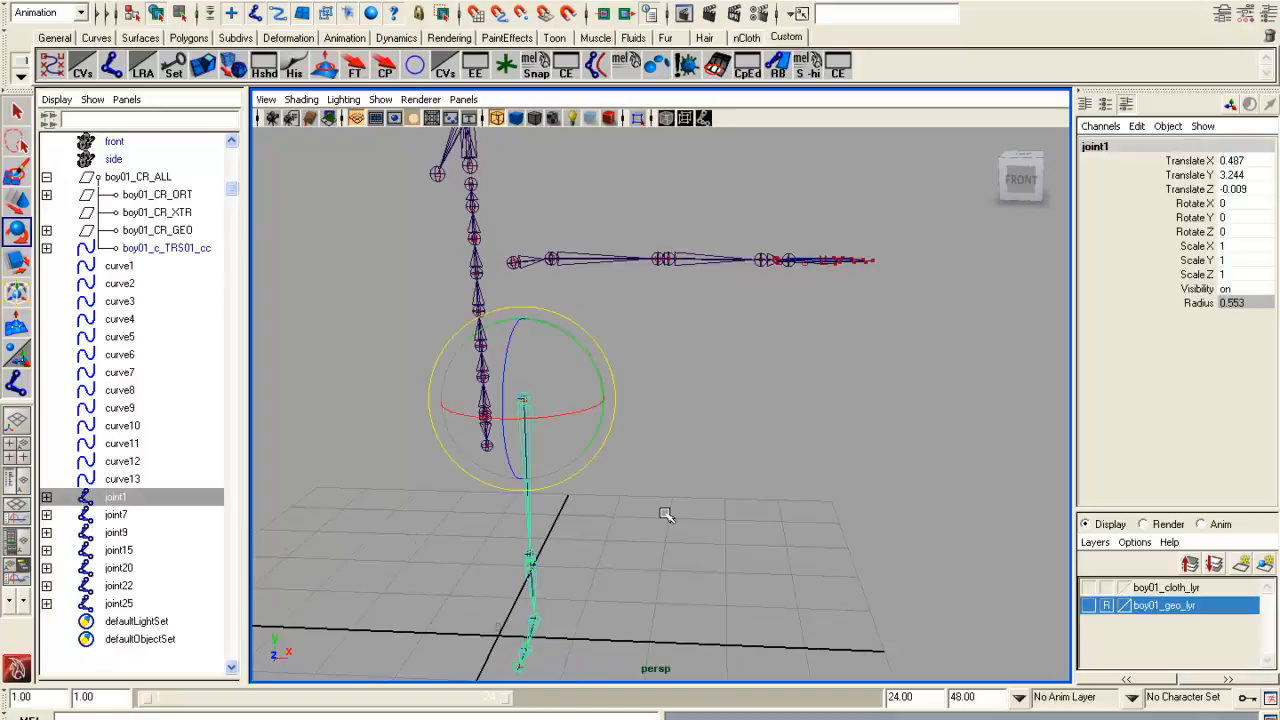
pyautogui.press('space')
pyautogui.keyDown('alt'); pyautogui.moveTo(296, 491); pyautogui.dragTo(643, 543); pyautogui.keyUp('alt')
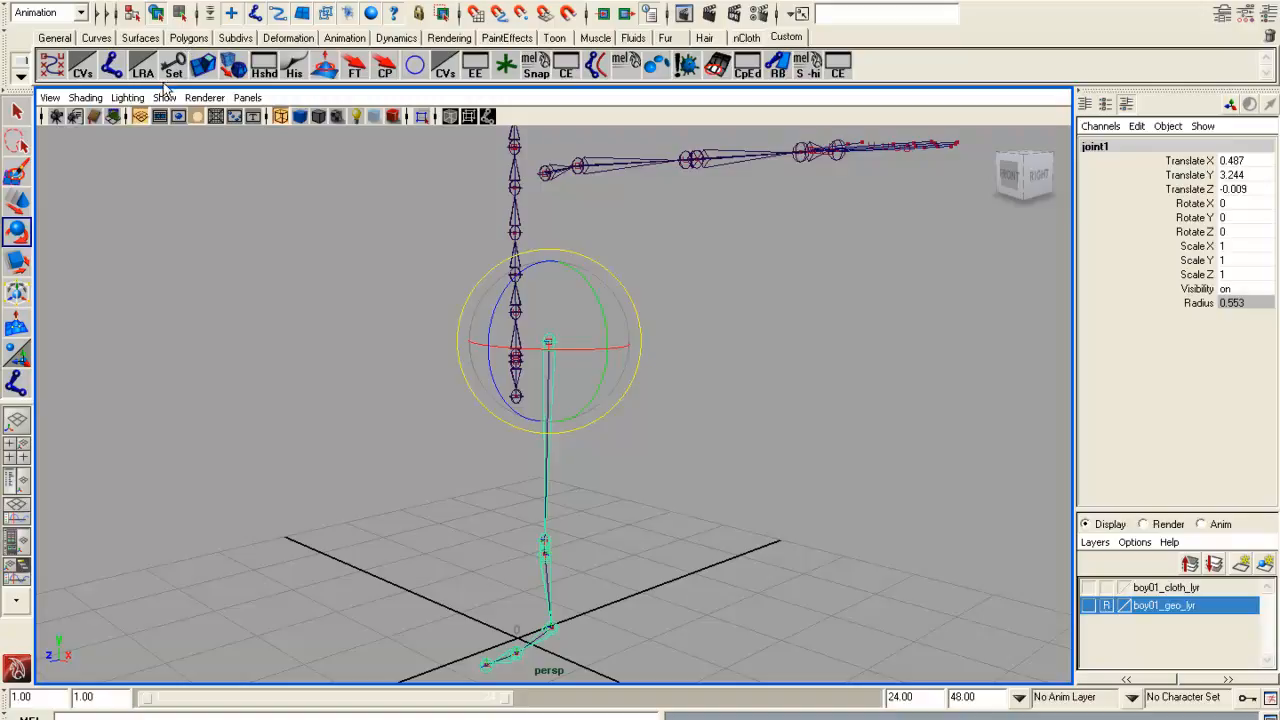
pyautogui.keyDown('alt'); pyautogui.moveTo(631, 519); pyautogui.dragTo(636, 519); pyautogui.keyUp('alt')
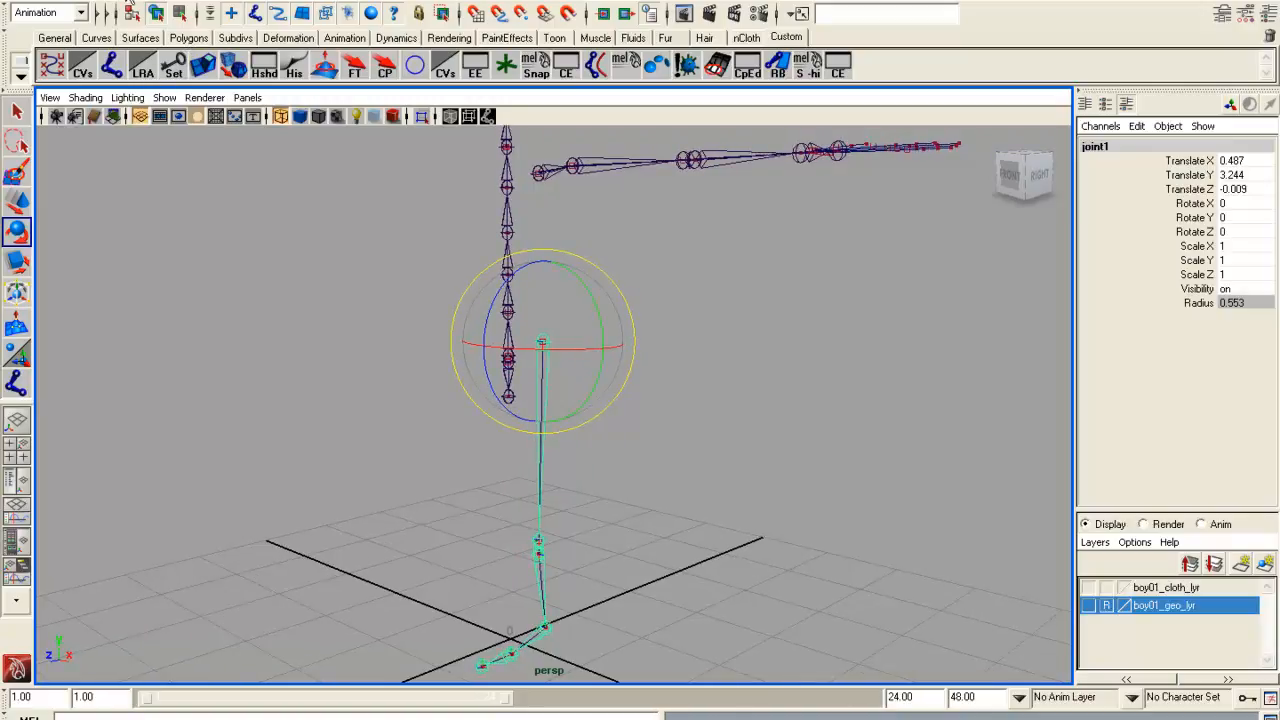
pyautogui.click(162, 5)
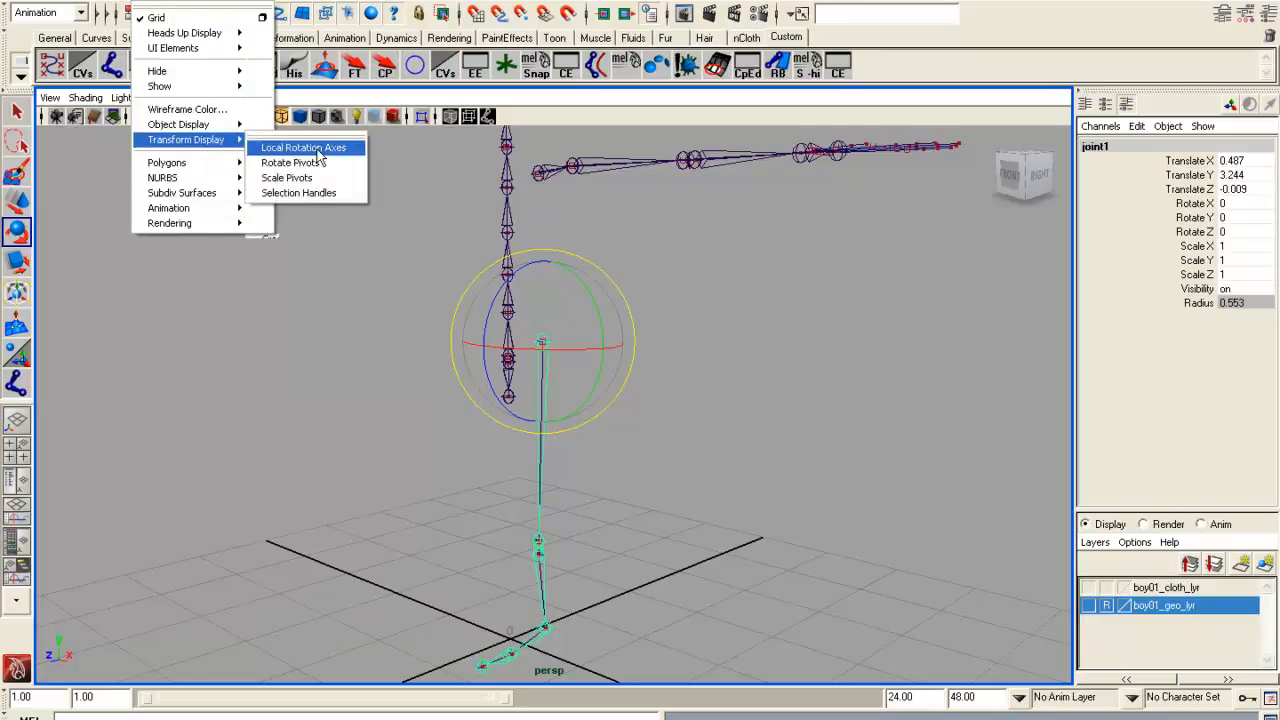
pyautogui.click(315, 148)
pyautogui.keyDown('alt'); pyautogui.moveTo(858, 482); pyautogui.dragTo(633, 430); pyautogui.keyUp('alt')
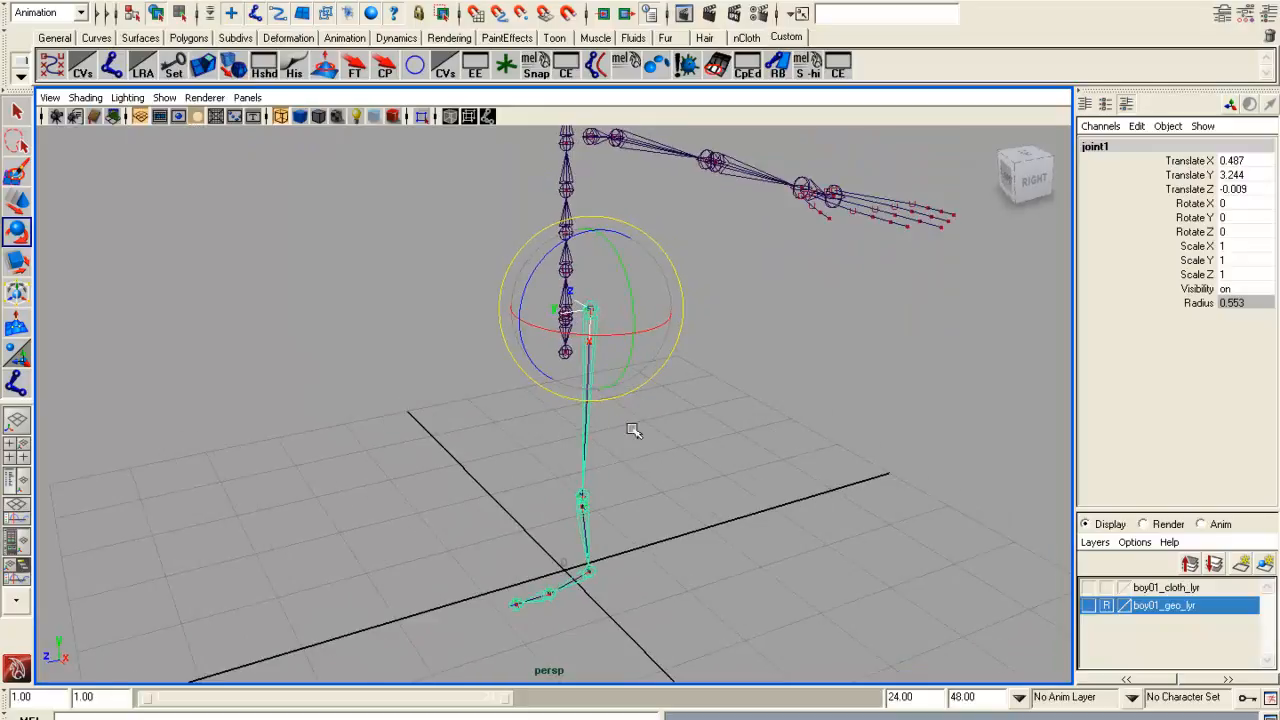
# Switch the leg chain to component mode and show the local rotation axes of all its joints.
pyautogui.click(149, 77)
pyautogui.click(178, 13)
pyautogui.click(393, 13)
pyautogui.keyDown('alt'); pyautogui.moveTo(747, 469); pyautogui.dragTo(711, 440); pyautogui.keyUp('alt')
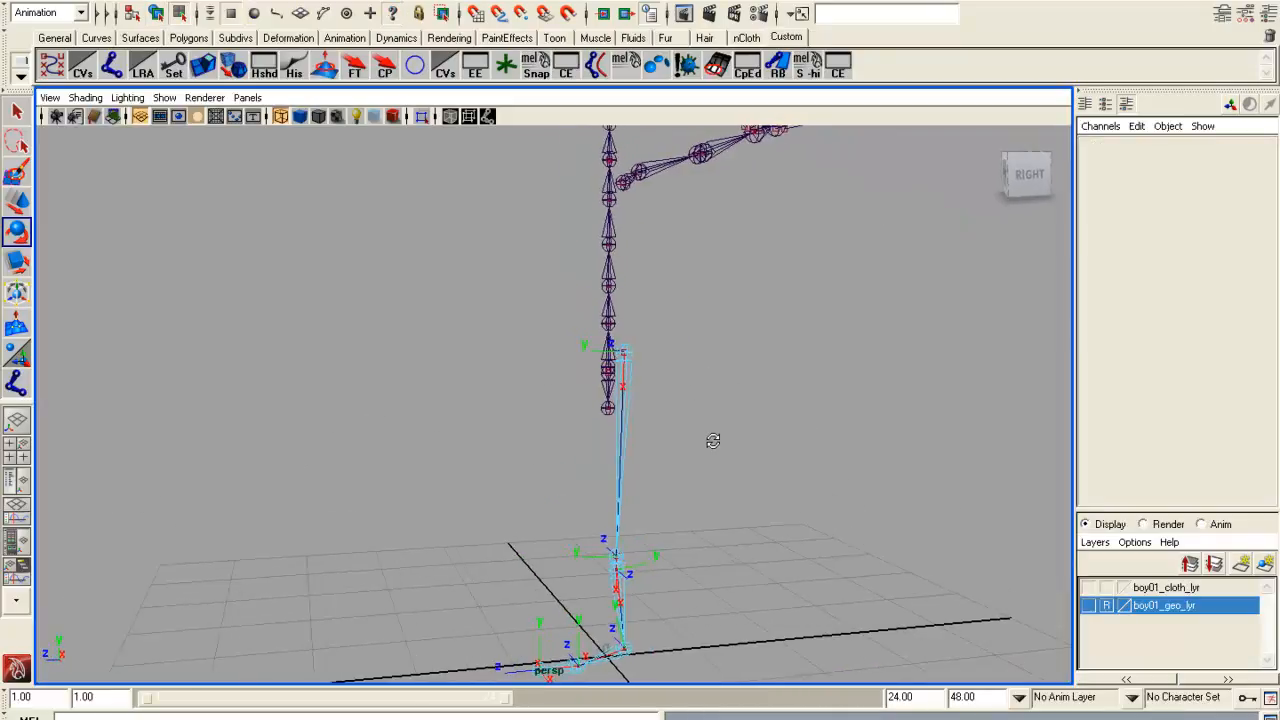
pyautogui.rightClick(393, 20)
pyautogui.click(400, 28)
pyautogui.keyDown('alt'); pyautogui.moveTo(766, 391); pyautogui.dragTo(674, 514); pyautogui.keyUp('alt')
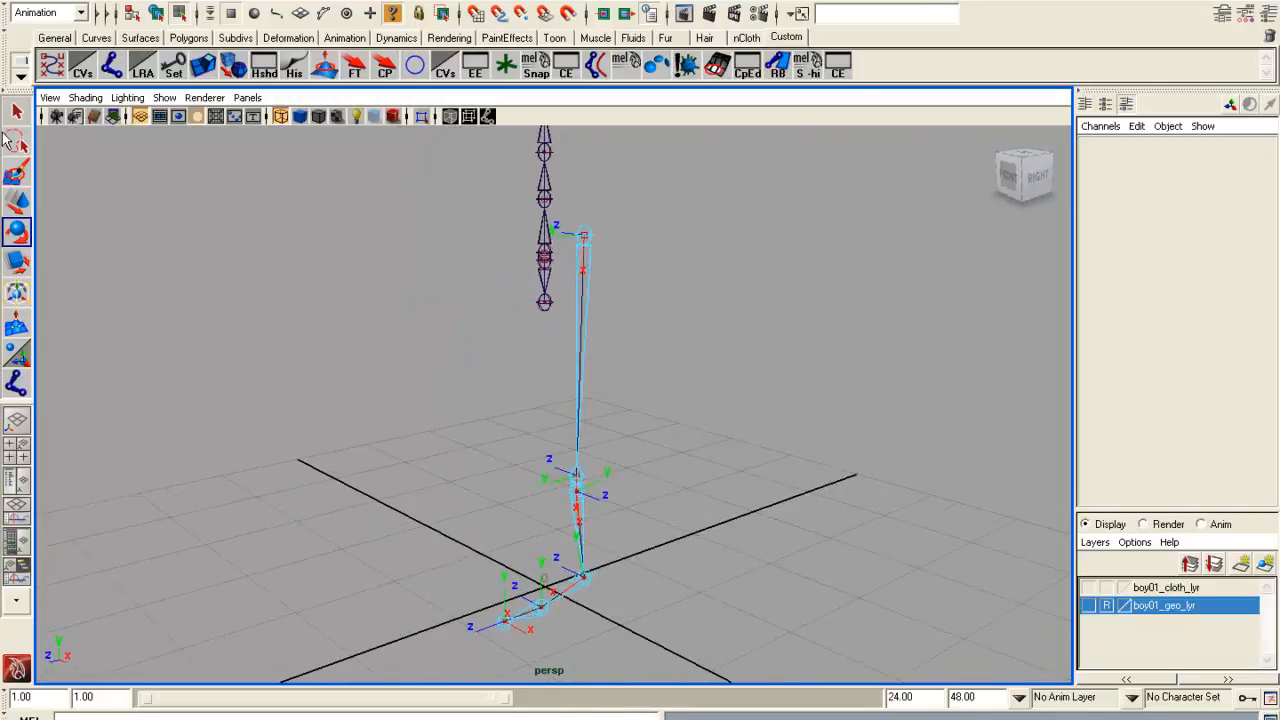
# Return the leg chain to object mode and set its Orient Joint second axis world orientation to -y.
pyautogui.click(156, 13)
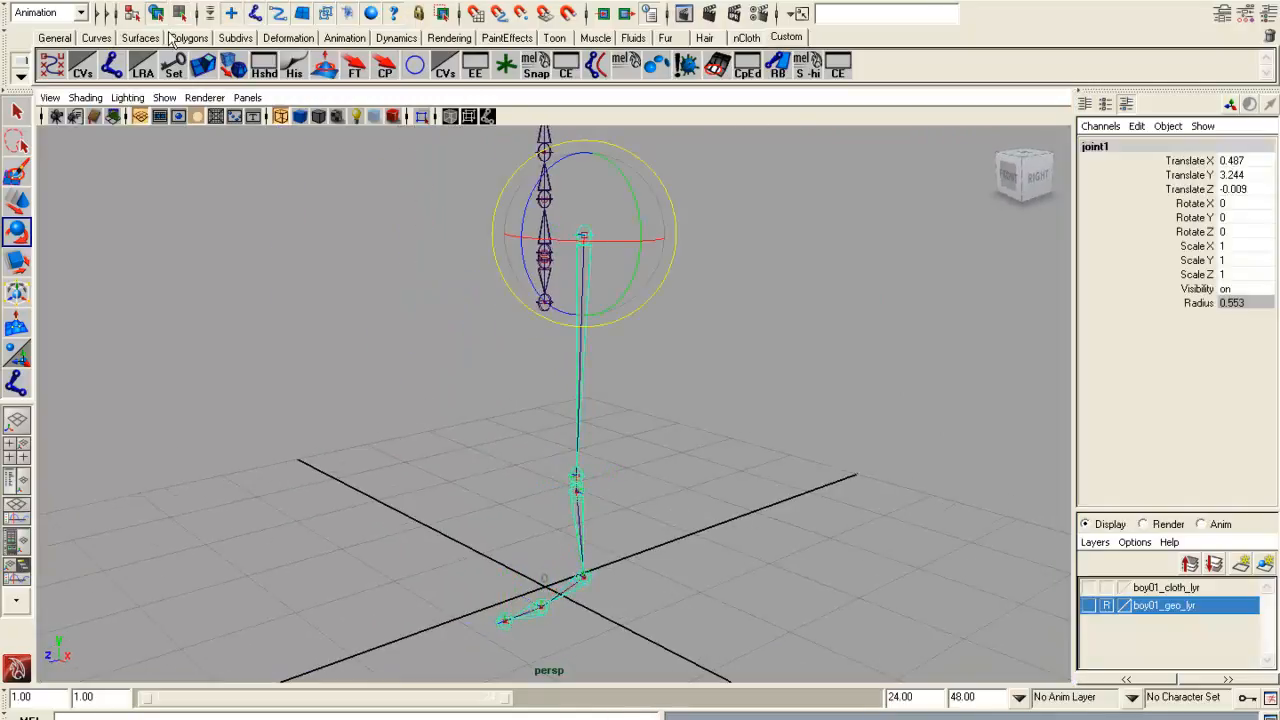
pyautogui.click(585, 5)
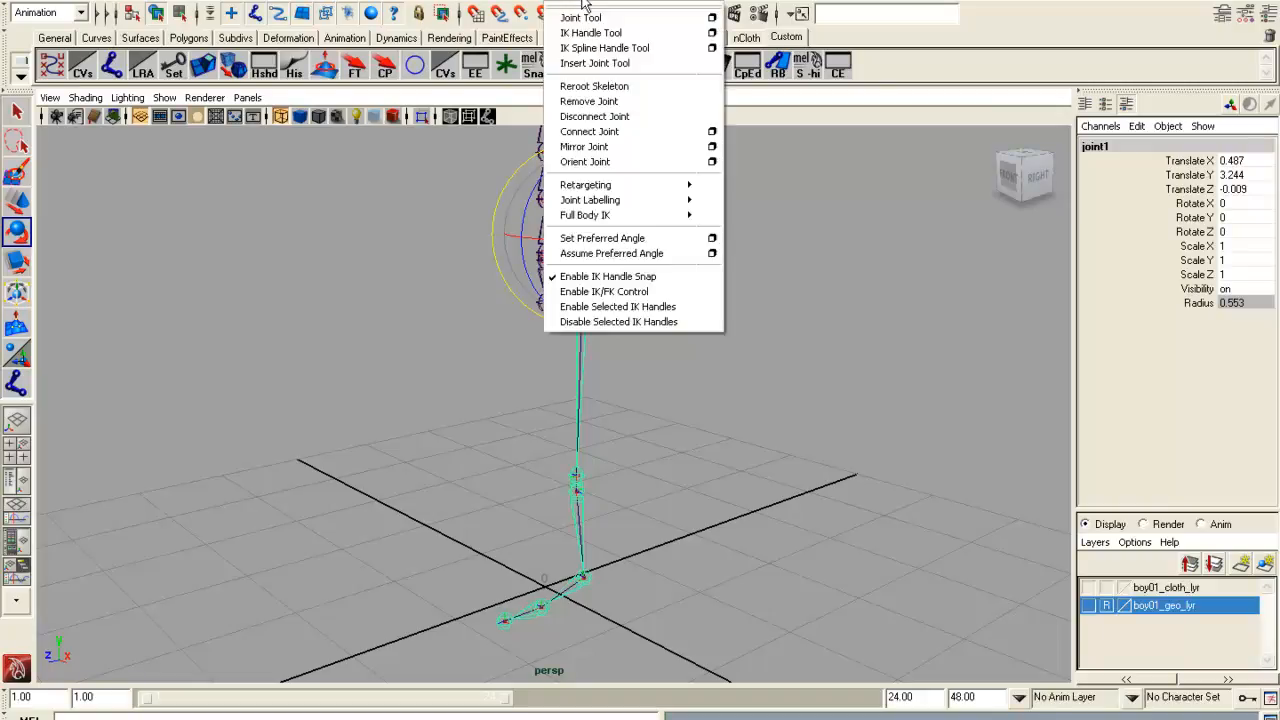
pyautogui.click(712, 162)
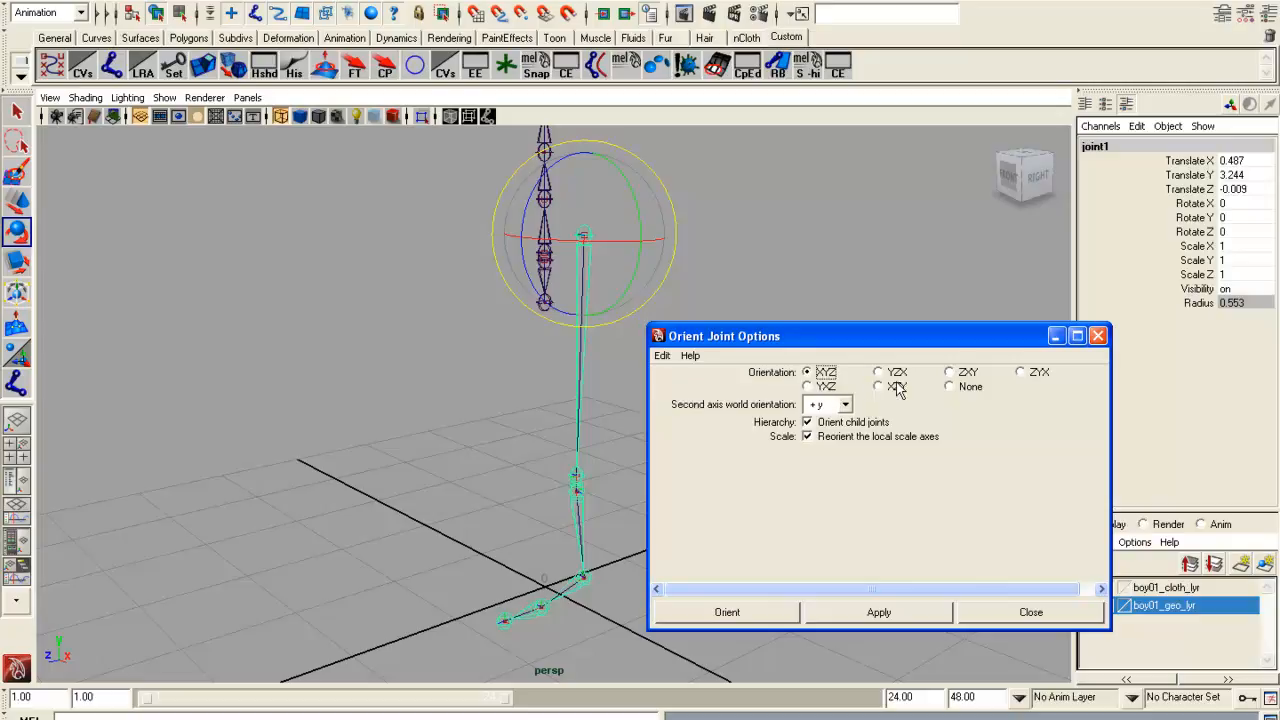
pyautogui.click(845, 404)
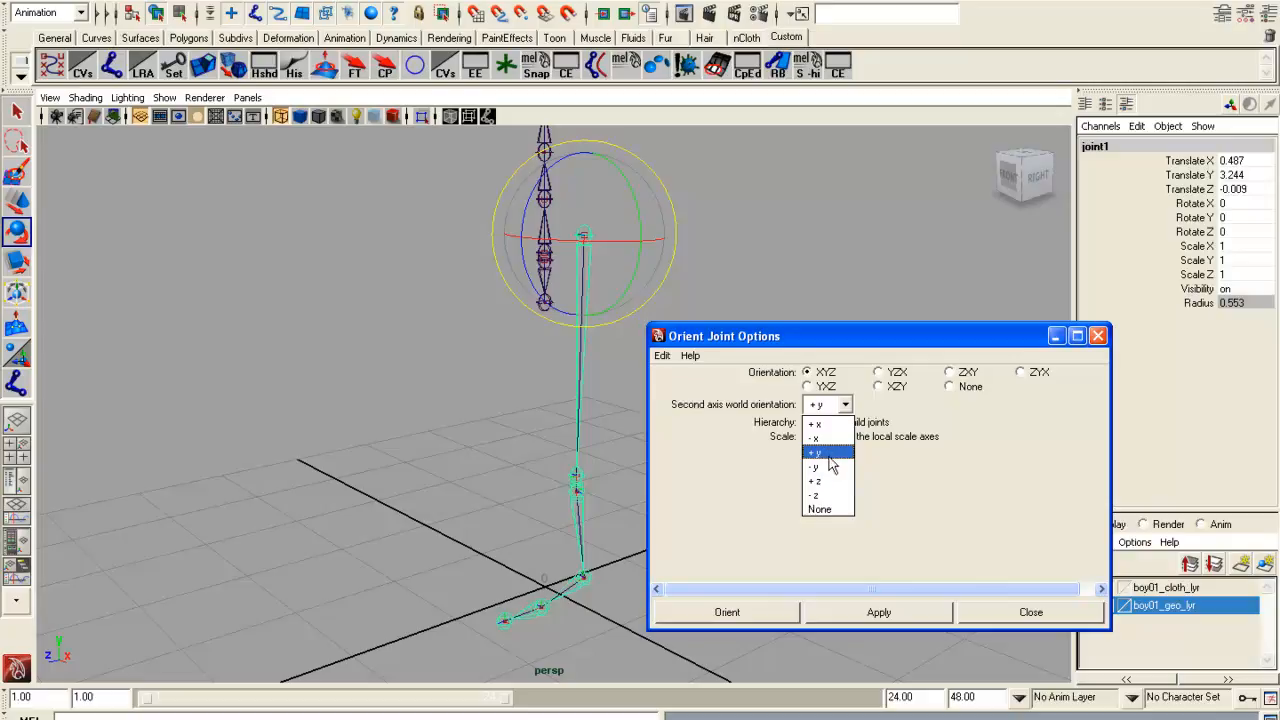
pyautogui.click(828, 467)
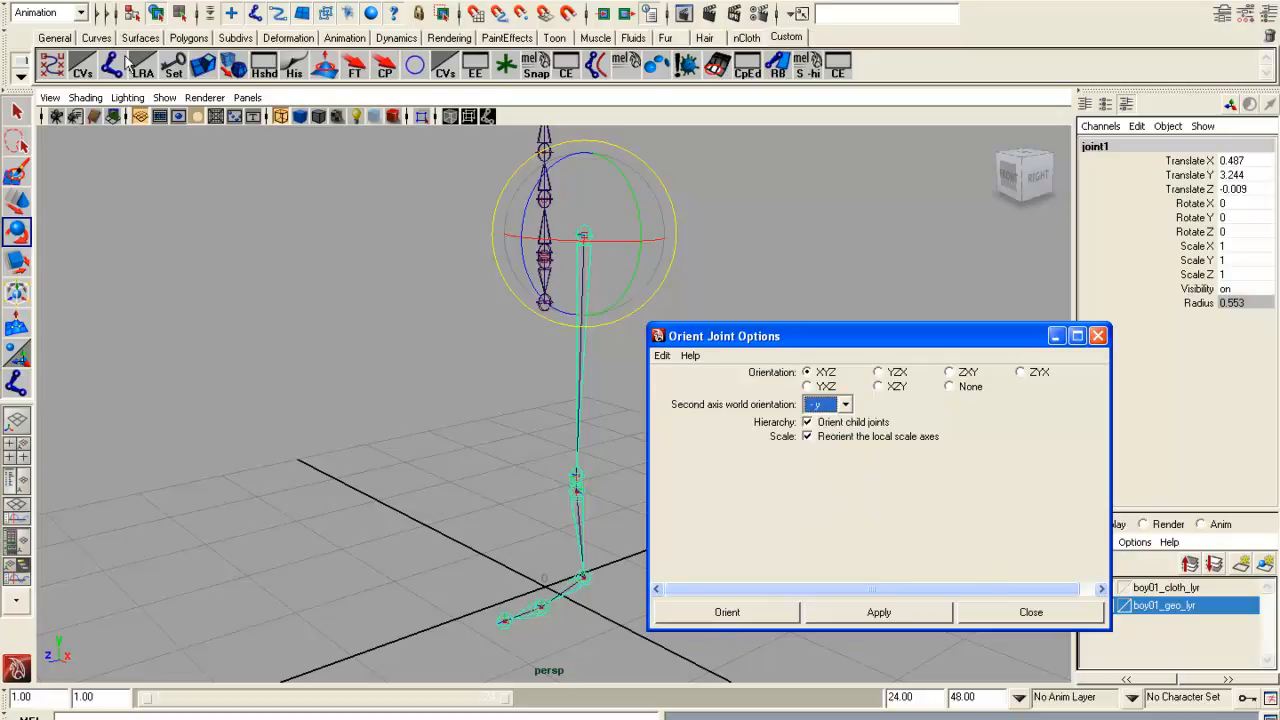
# Select every joint in the leg chain's hierarchy and display their local rotation axes.
pyautogui.click(104, 716)
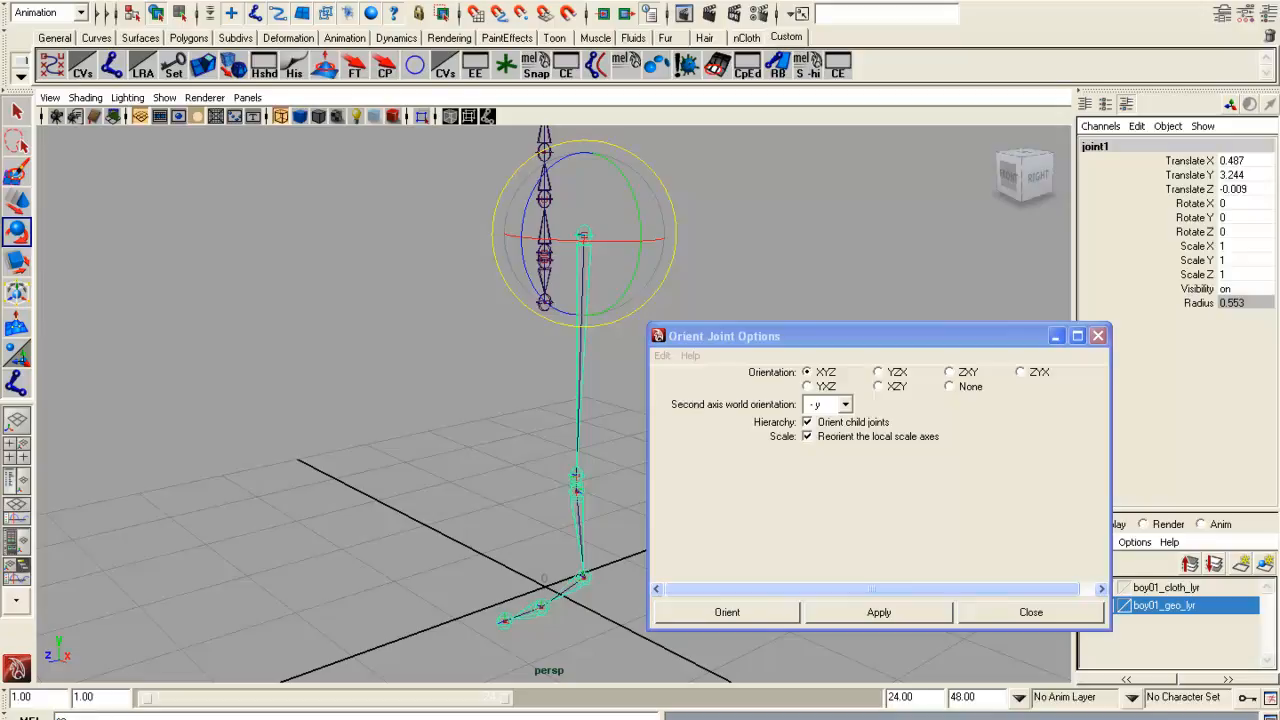
pyautogui.press('Return')
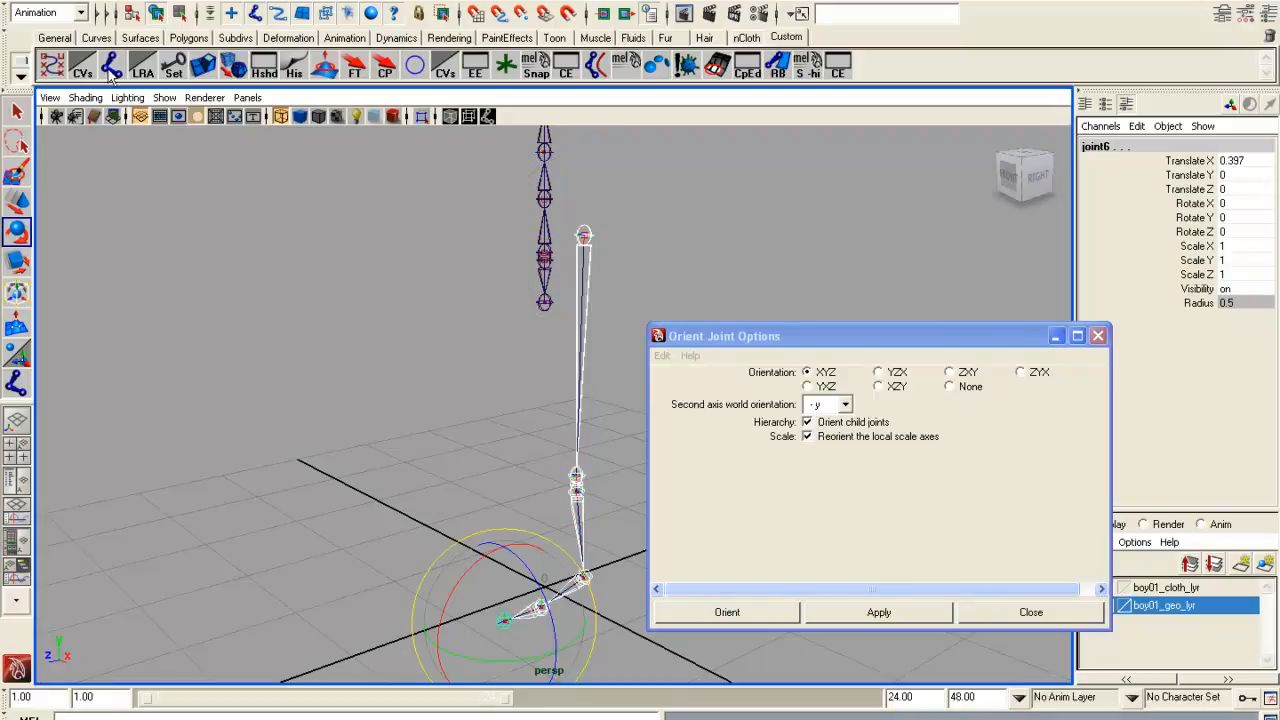
pyautogui.click(157, 80)
pyautogui.keyDown('alt'); pyautogui.moveTo(436, 453); pyautogui.dragTo(331, 418, button='middle'); pyautogui.keyUp('alt')
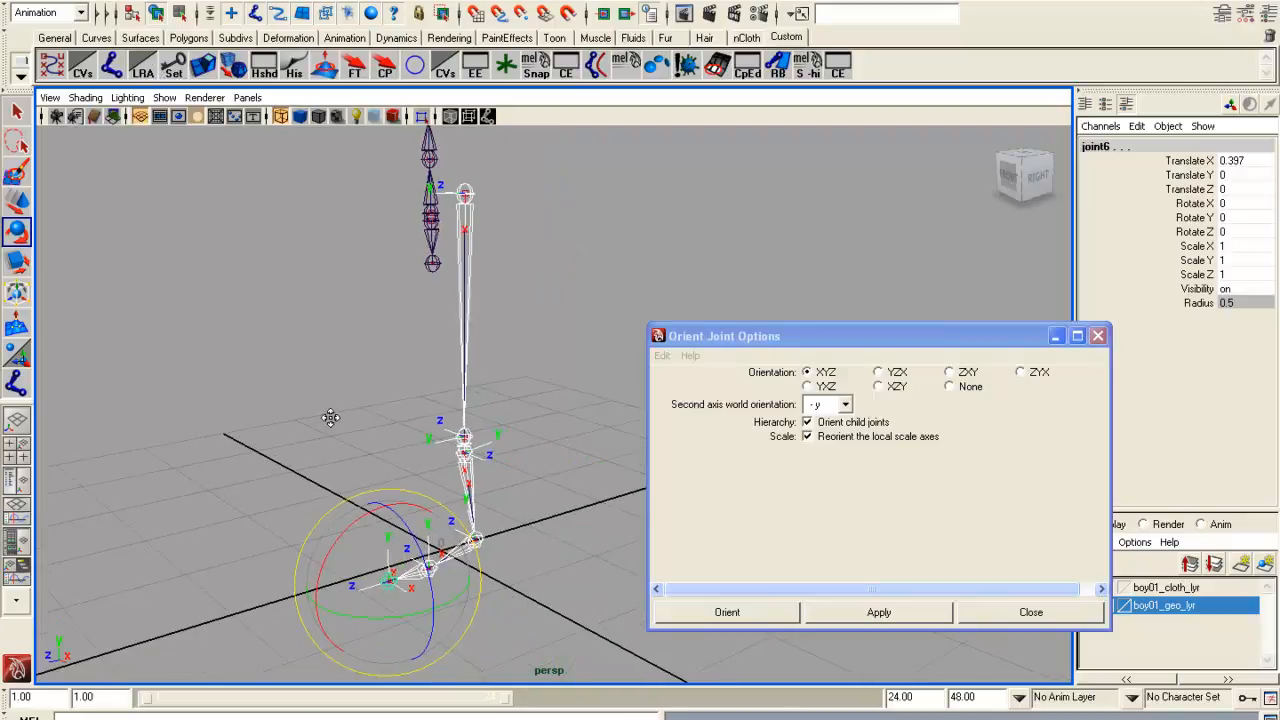
# Orient the selected leg joints with XYZ orientation and the second axis world orientation at -y.
pyautogui.click(879, 612)
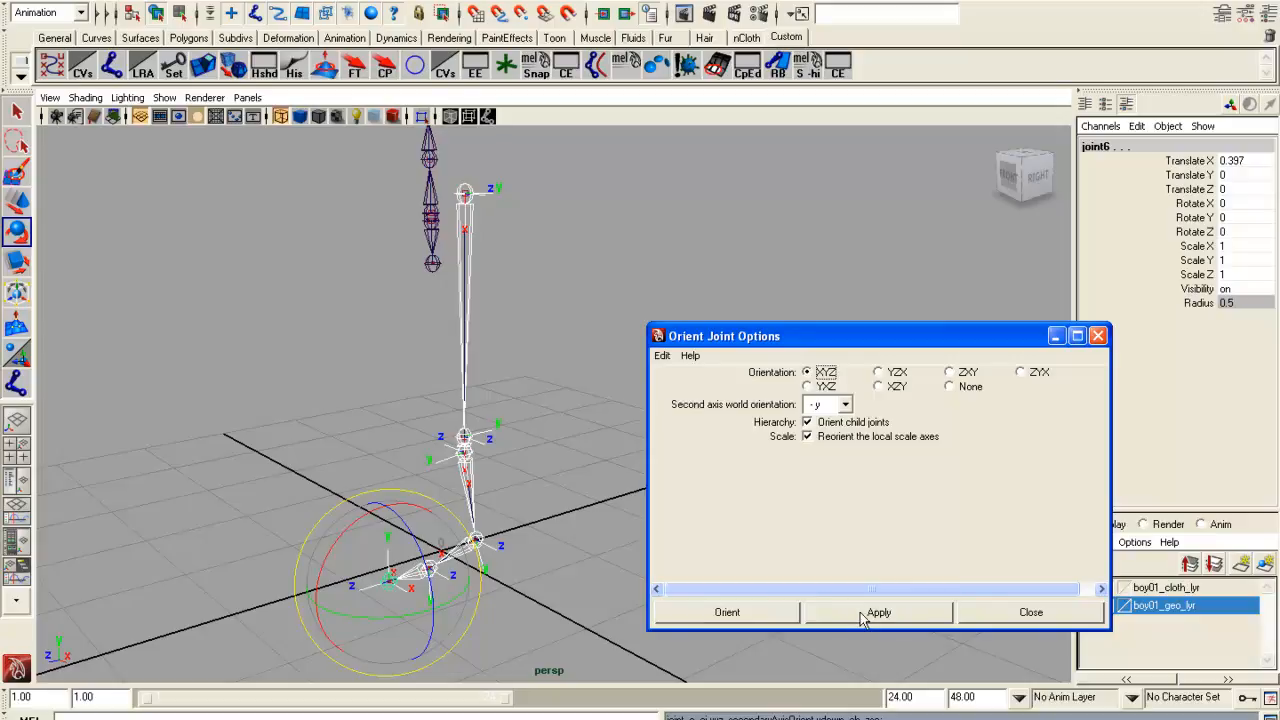
pyautogui.click(845, 404)
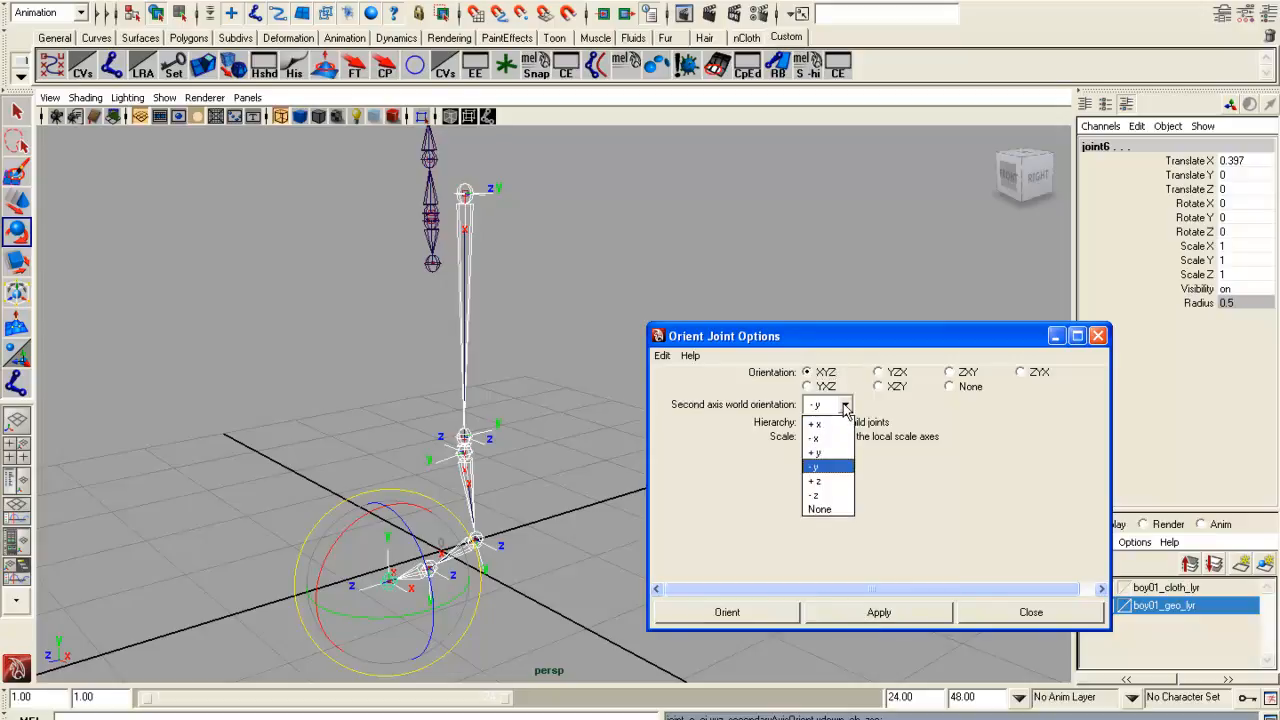
pyautogui.click(829, 453)
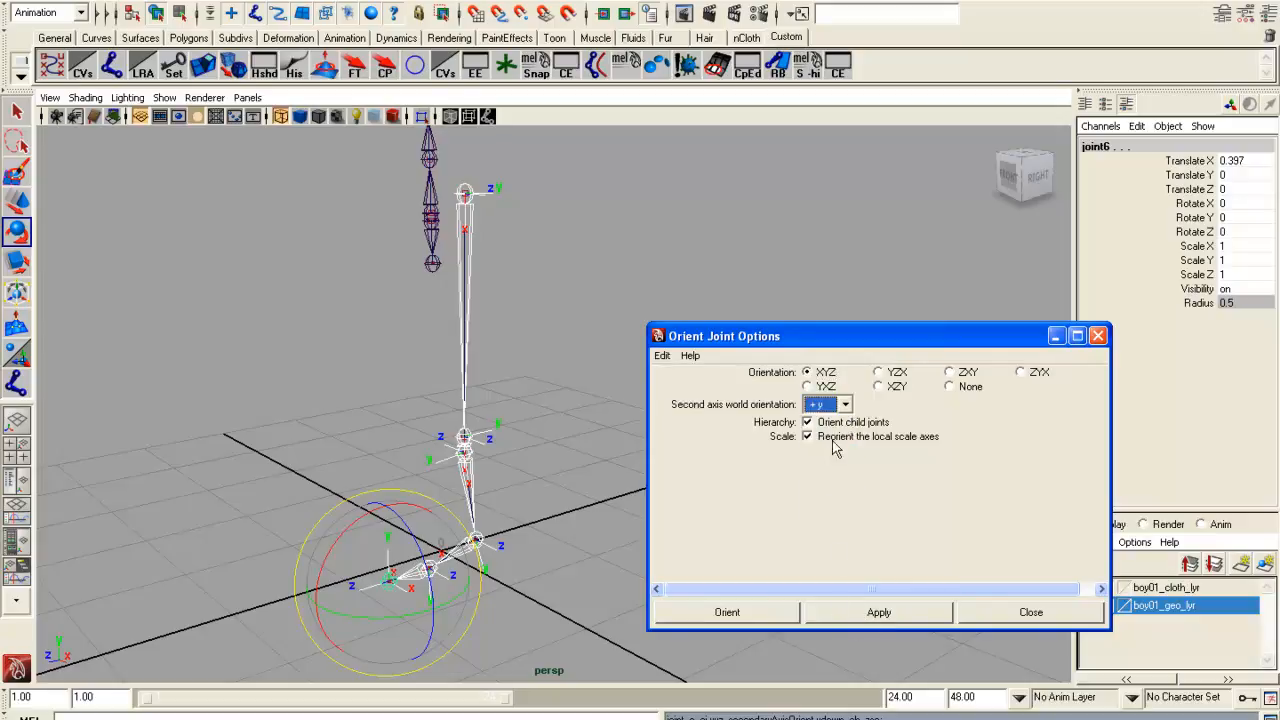
pyautogui.click(845, 404)
pyautogui.click(832, 466)
pyautogui.click(880, 616)
# Reselect the whole leg hierarchy with select -hi and turn off its local rotation axes display.
pyautogui.keyDown('alt'); pyautogui.moveTo(486, 550); pyautogui.dragTo(354, 557); pyautogui.keyUp('alt')
pyautogui.keyDown('alt'); pyautogui.moveTo(354, 557); pyautogui.dragTo(522, 489, button='middle'); pyautogui.keyUp('alt')
pyautogui.keyDown('alt'); pyautogui.moveTo(522, 489); pyautogui.dragTo(446, 511); pyautogui.keyUp('alt')
pyautogui.keyDown('alt'); pyautogui.moveTo(358, 347); pyautogui.dragTo(391, 441); pyautogui.keyUp('alt')
pyautogui.click(430, 399)
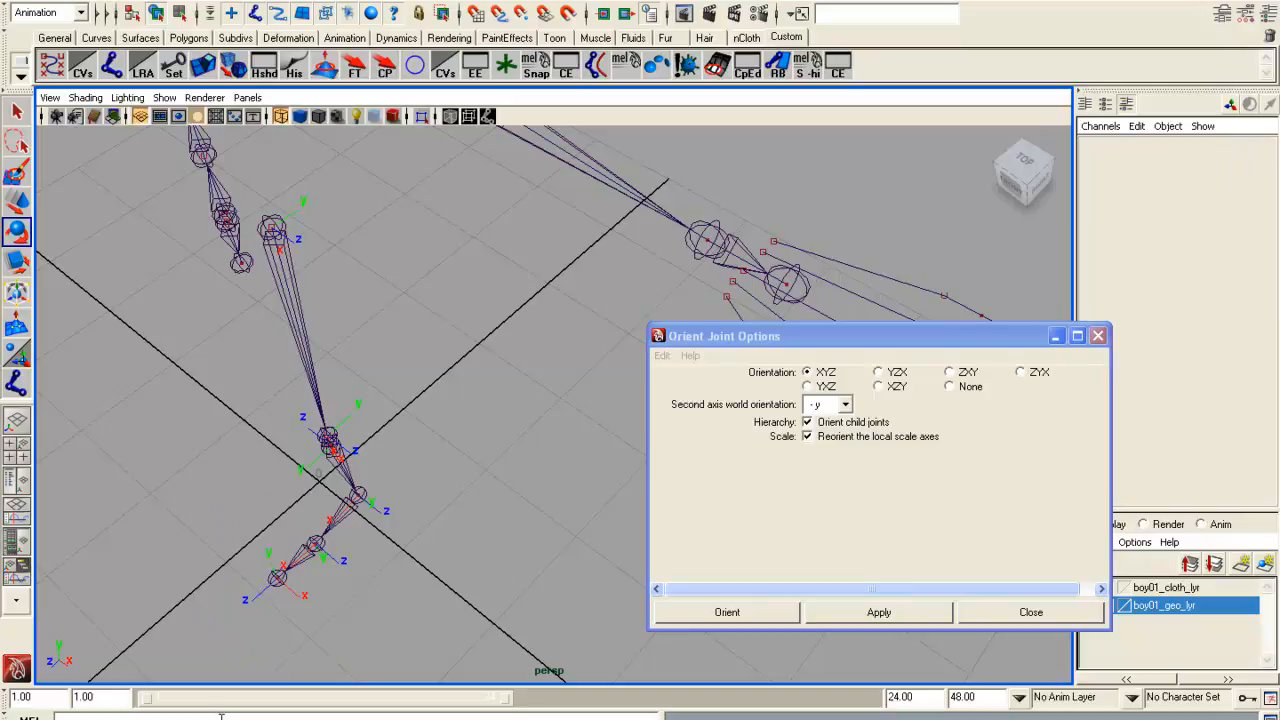
pyautogui.press('Return')
pyautogui.click(286, 298)
pyautogui.click(117, 717)
pyautogui.write('select -hi')
pyautogui.press('Return')
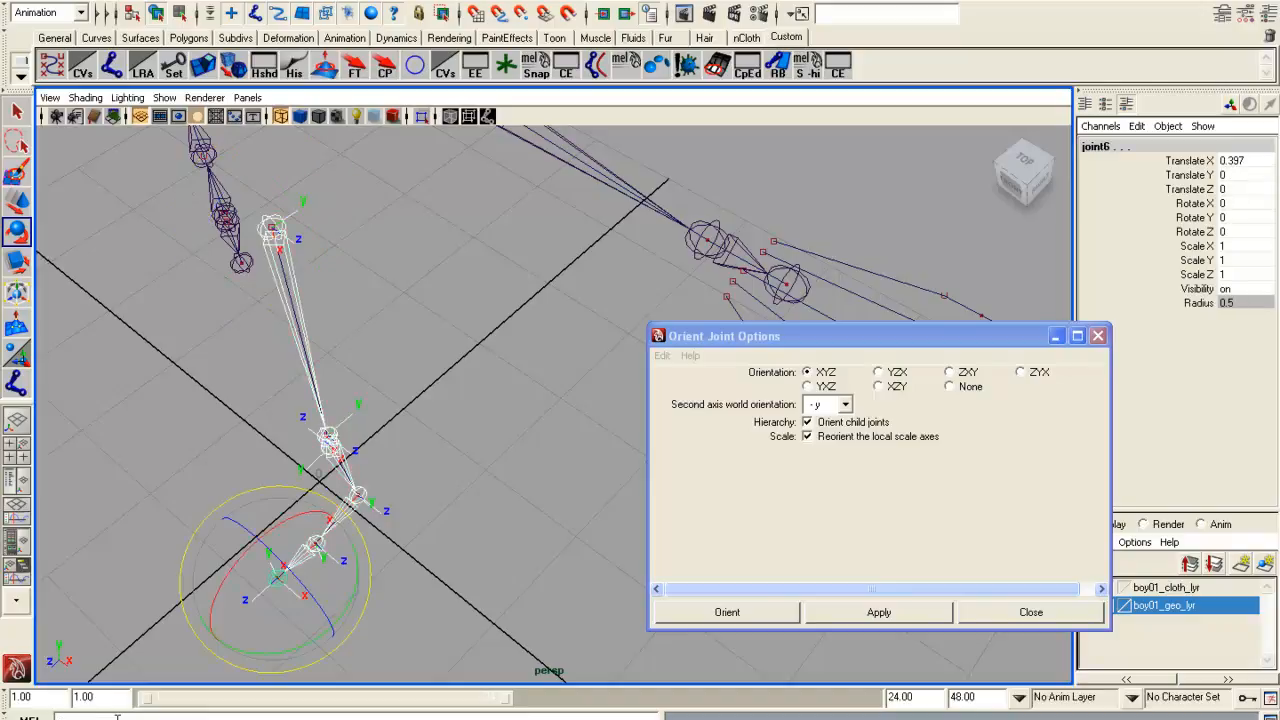
pyautogui.click(150, 65)
# Switch the leg chain to component mode, test-rotate the lower knee joint's local rotation axis about X, and undo the rotations.
pyautogui.keyDown('alt'); pyautogui.moveTo(549, 337); pyautogui.dragTo(470, 280); pyautogui.keyUp('alt')
pyautogui.click(181, 14)
pyautogui.keyDown('alt'); pyautogui.moveTo(490, 489); pyautogui.dragTo(407, 489); pyautogui.keyUp('alt')
pyautogui.click(334, 508)
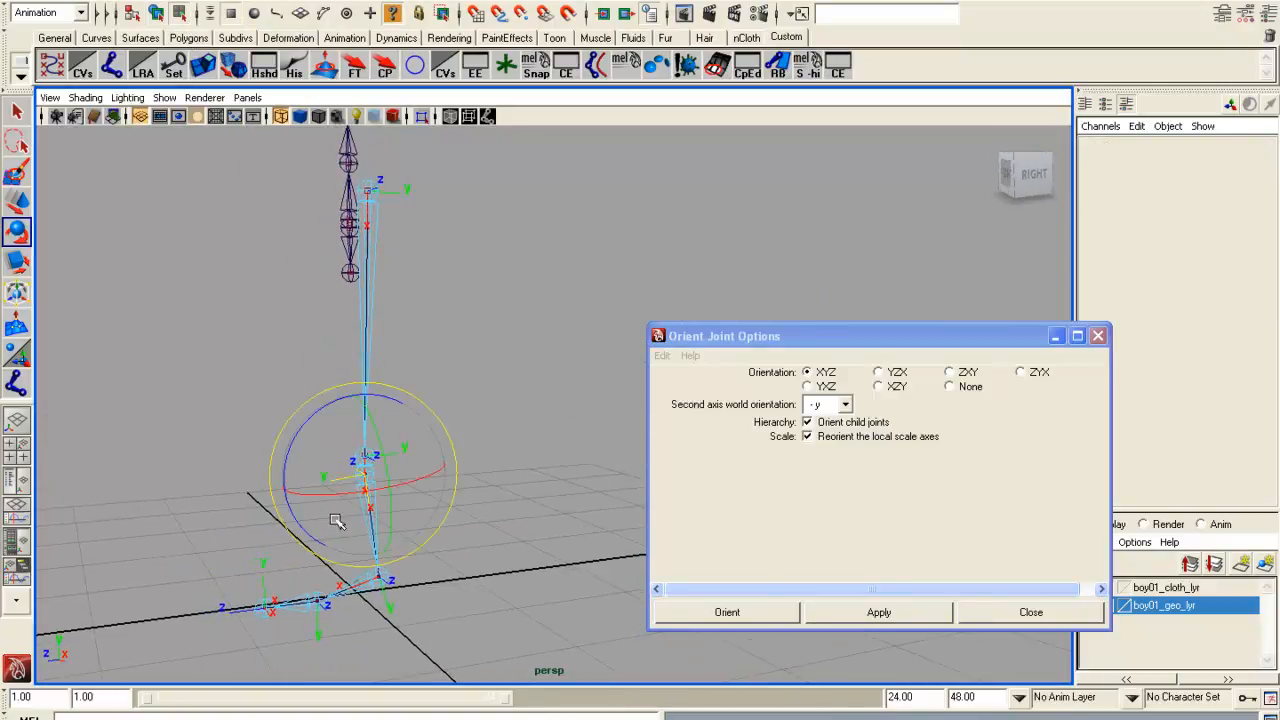
pyautogui.scroll(1, 336, 520)
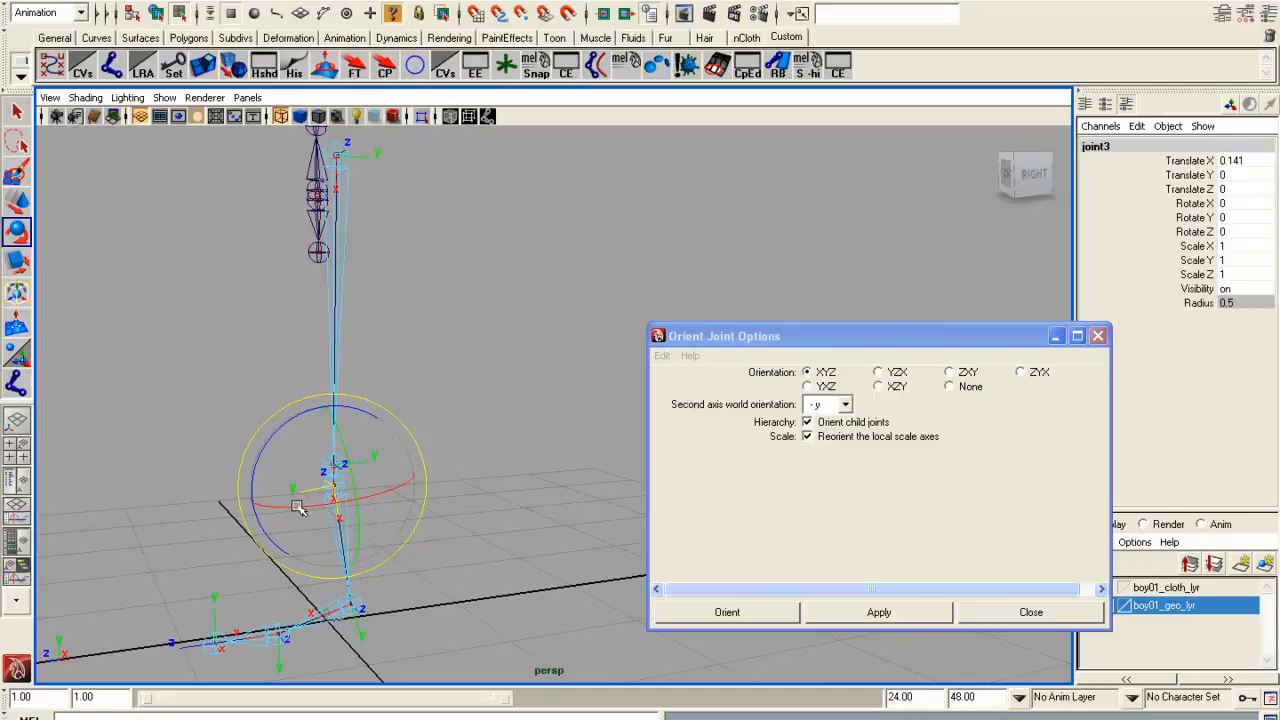
pyautogui.moveTo(297, 507); pyautogui.dragTo(483, 448)
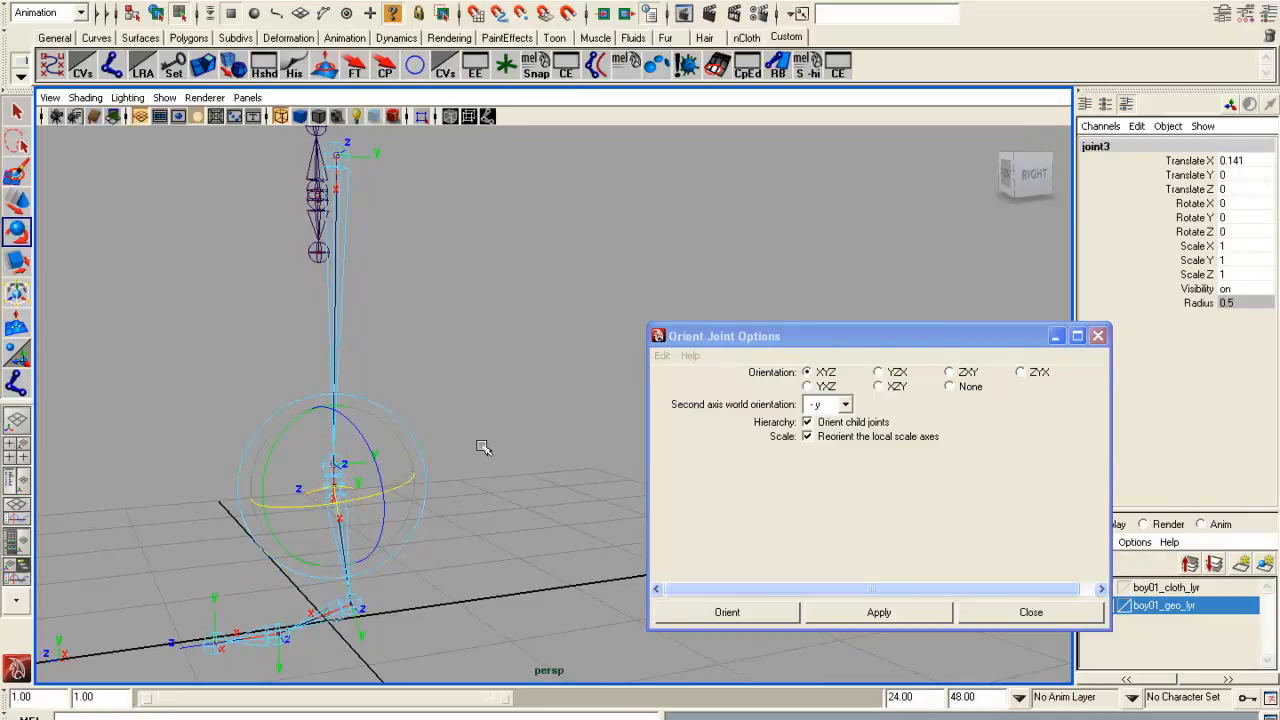
pyautogui.moveTo(297, 507); pyautogui.dragTo(540, 457)
pyautogui.hotkey('ctrl', 'z')
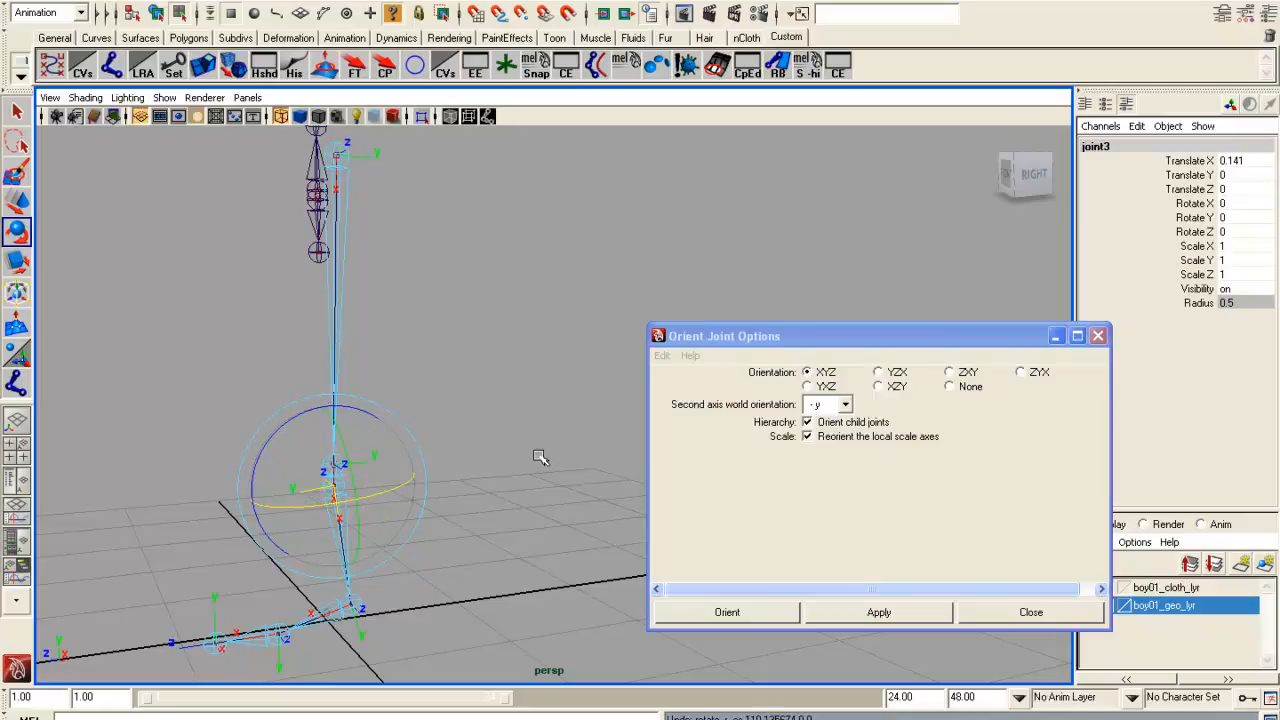
# Copy the command rotate -r -os 52.391003 0 0 from the Script Editor history into the command line and minimize the editor.
pyautogui.click(1269, 714)
pyautogui.moveTo(499, 128); pyautogui.dragTo(1021, 185)
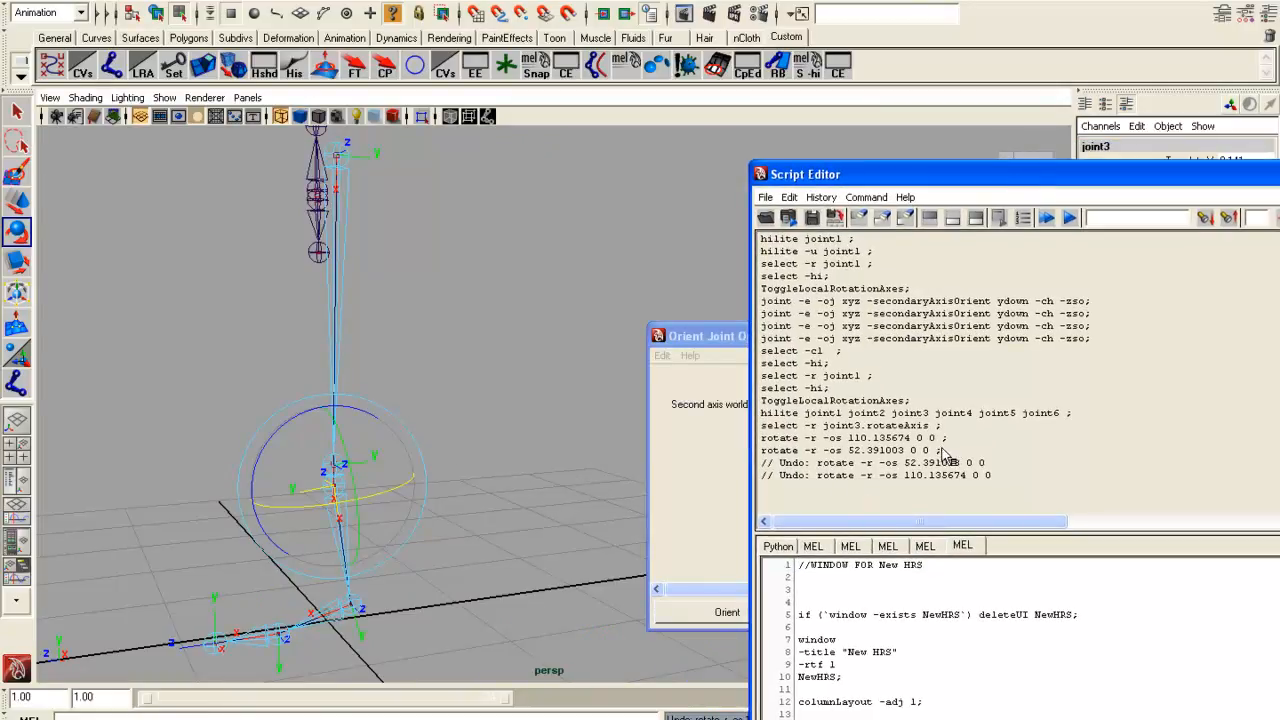
pyautogui.moveTo(708, 449); pyautogui.dragTo(600, 448)
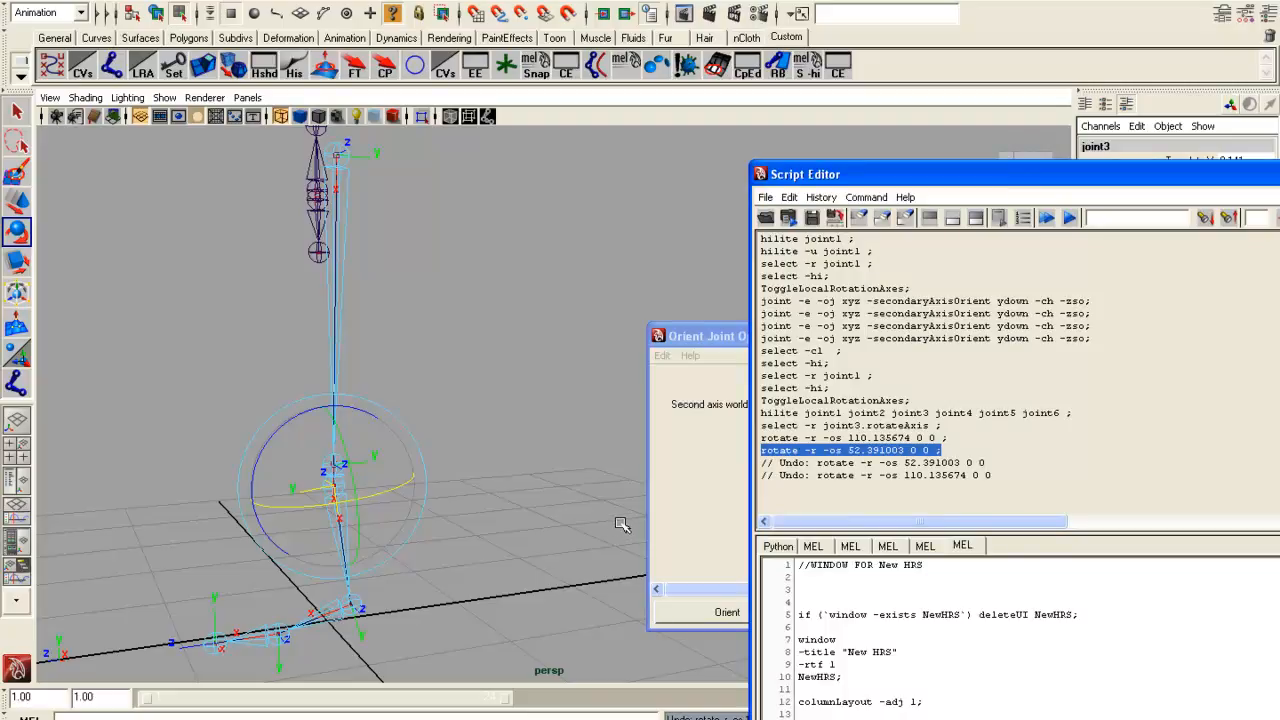
pyautogui.moveTo(1208, 174); pyautogui.dragTo(945, 272)
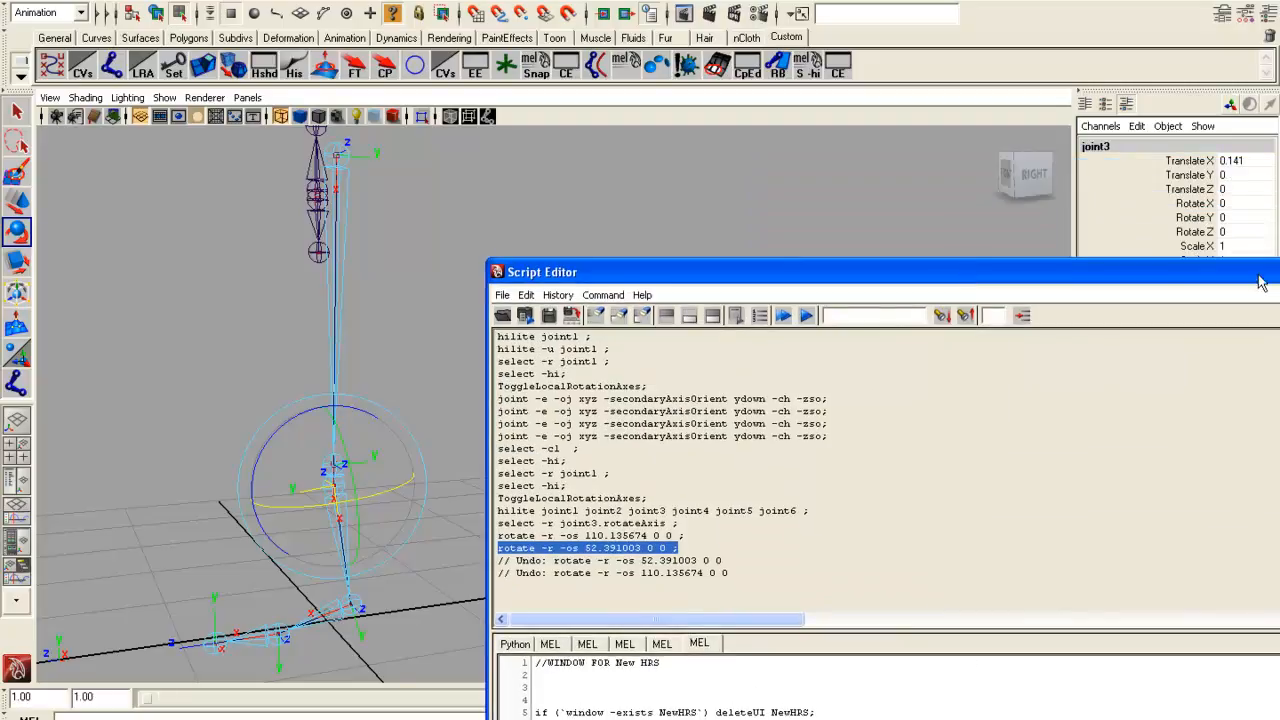
pyautogui.moveTo(1262, 288); pyautogui.dragTo(1112, 310)
pyautogui.click(1200, 298)
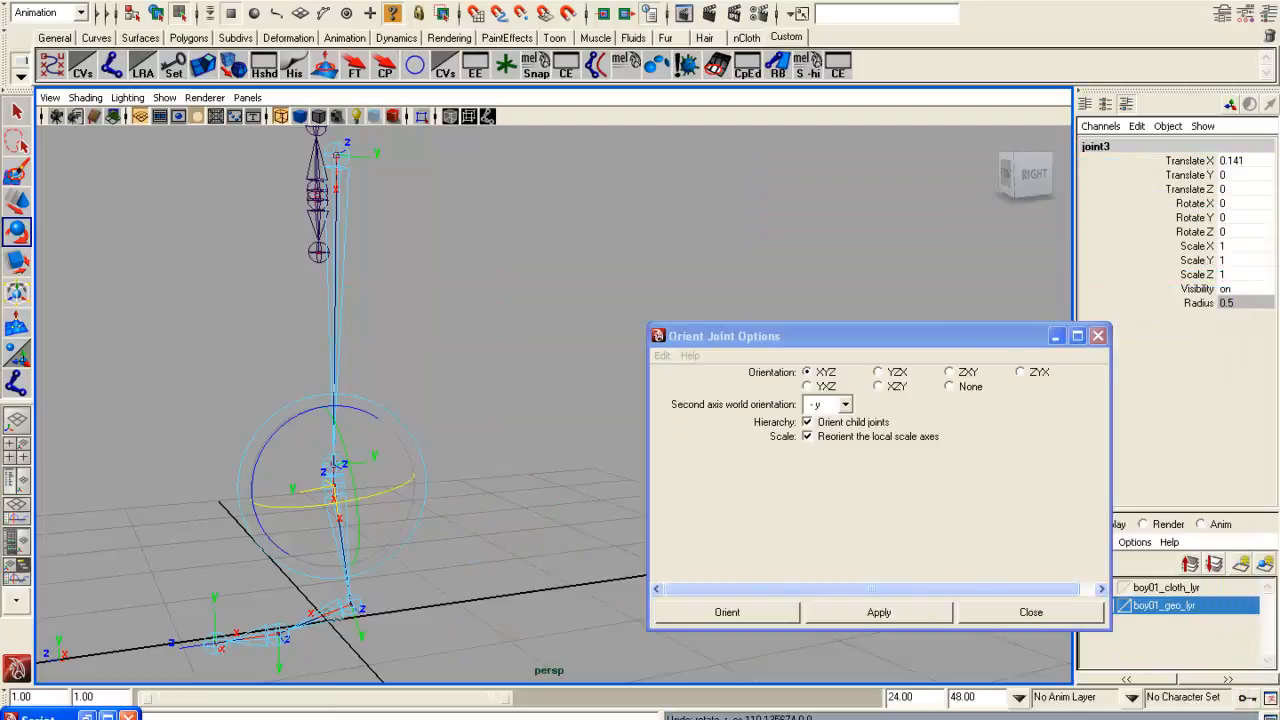
pyautogui.moveTo(46, 718); pyautogui.dragTo(1078, 665)
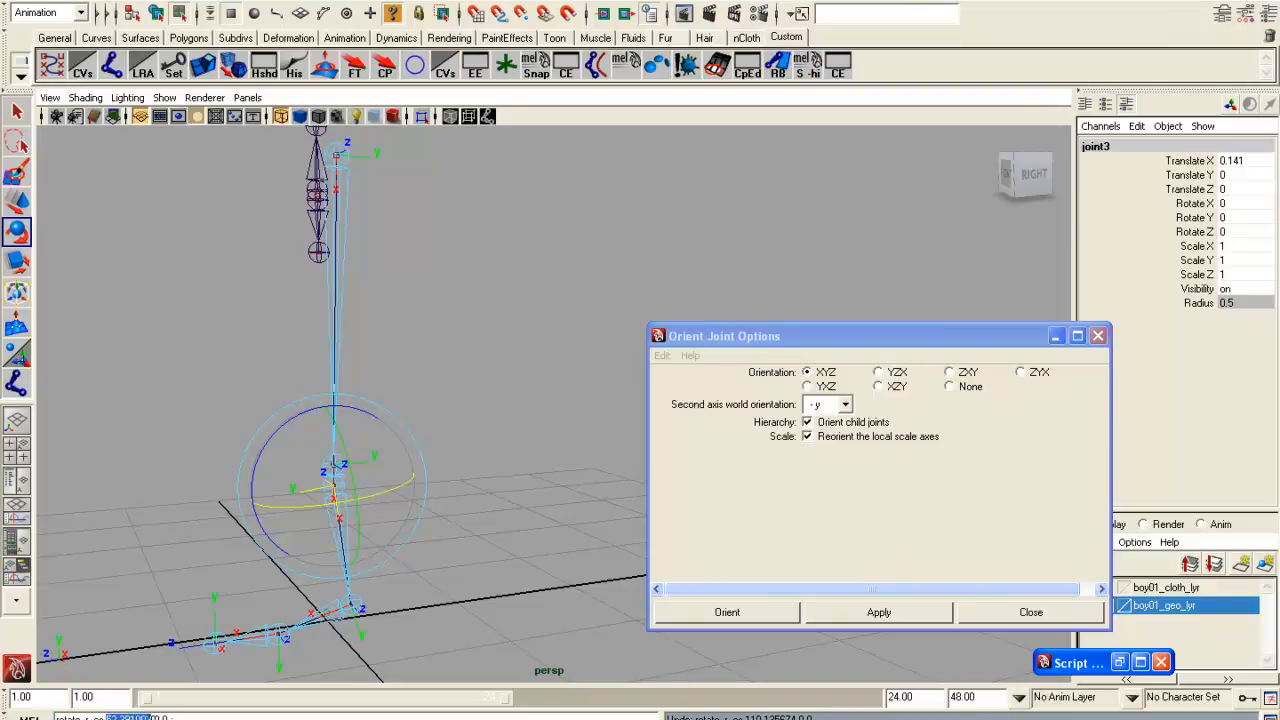
# Flip the lower knee joint's local rotation axis about X with an edited rotate value and close the Orient Joint options.
pyautogui.keyDown('alt'); pyautogui.moveTo(301, 577); pyautogui.dragTo(287, 678); pyautogui.keyUp('alt')
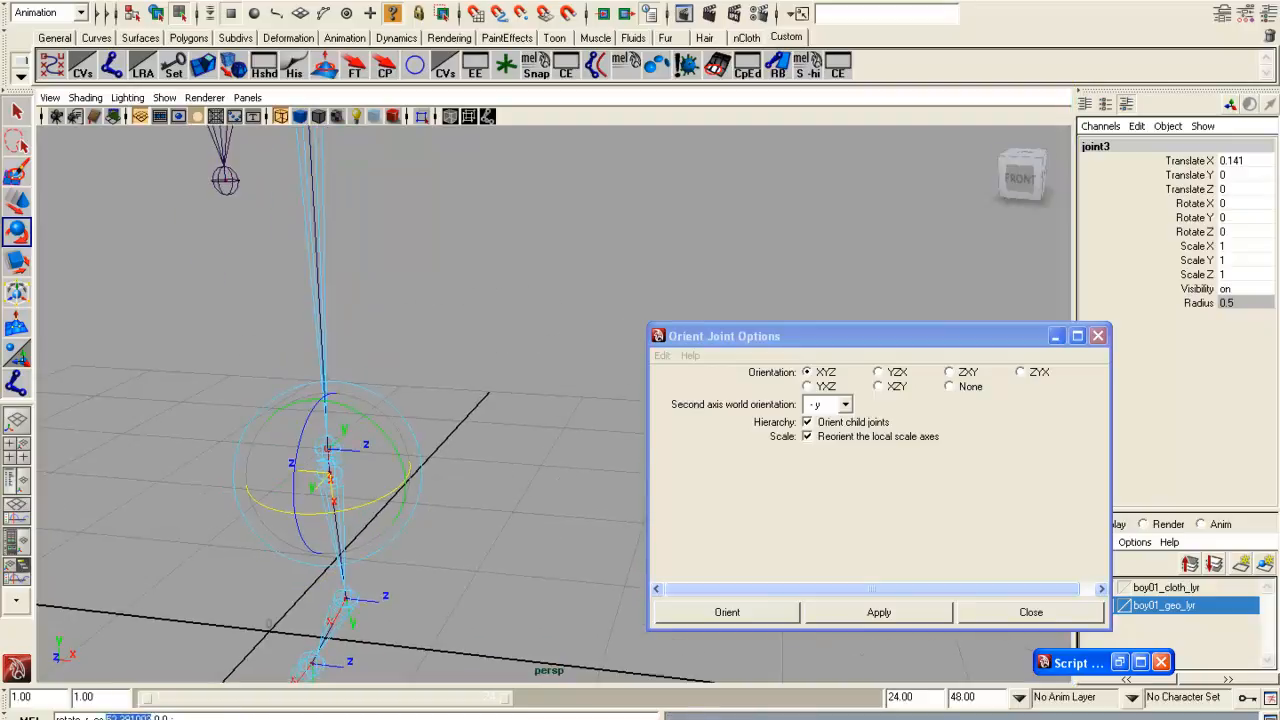
pyautogui.moveTo(106, 713); pyautogui.dragTo(148, 714)
pyautogui.write('1')
pyautogui.press('Return')
pyautogui.keyDown('alt'); pyautogui.moveTo(563, 549); pyautogui.dragTo(640, 600); pyautogui.keyUp('alt')
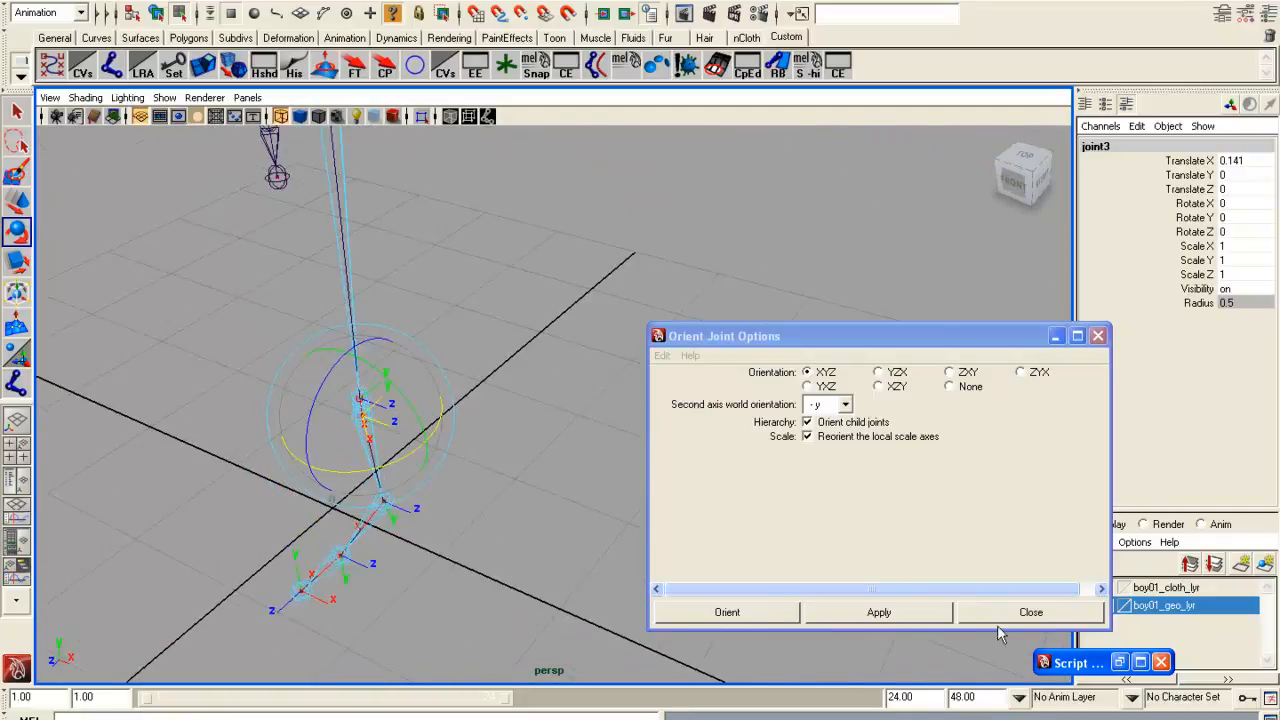
pyautogui.click(1030, 612)
# Try to rotate the toe-end joint's local rotation axis about Y, and undo the rotation.
pyautogui.keyDown('alt'); pyautogui.moveTo(500, 523); pyautogui.dragTo(300, 514); pyautogui.keyUp('alt')
pyautogui.keyDown('alt'); pyautogui.moveTo(322, 616); pyautogui.dragTo(434, 531); pyautogui.keyUp('alt')
pyautogui.keyDown('alt'); pyautogui.moveTo(292, 582); pyautogui.dragTo(342, 492, button='middle'); pyautogui.keyUp('alt')
pyautogui.keyDown('alt'); pyautogui.moveTo(342, 493); pyautogui.dragTo(620, 496); pyautogui.keyUp('alt')
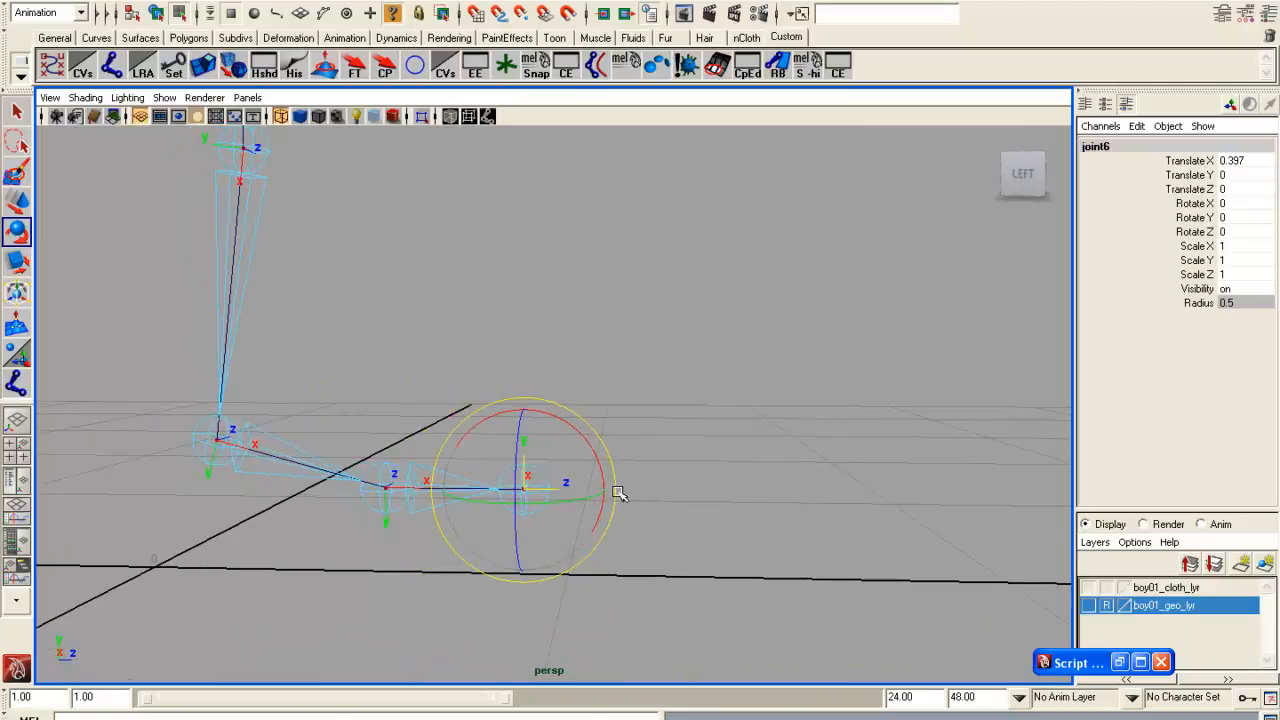
pyautogui.keyDown('alt'); pyautogui.moveTo(751, 477); pyautogui.dragTo(389, 477); pyautogui.keyUp('alt')
pyautogui.press('z')
pyautogui.press('z')
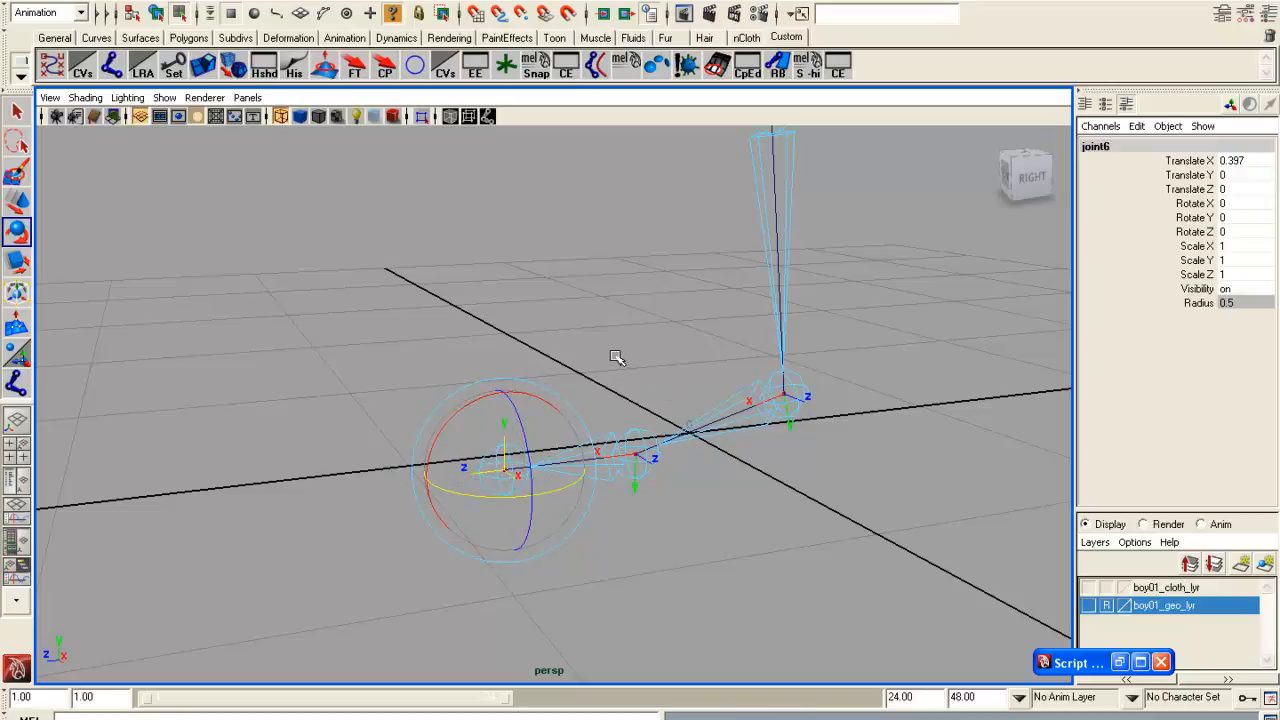
# Deselect the toe-end axis and return to object mode with all leg joints selected.
pyautogui.click(616, 357)
pyautogui.keyDown('alt'); pyautogui.moveTo(616, 357); pyautogui.dragTo(680, 490); pyautogui.keyUp('alt')
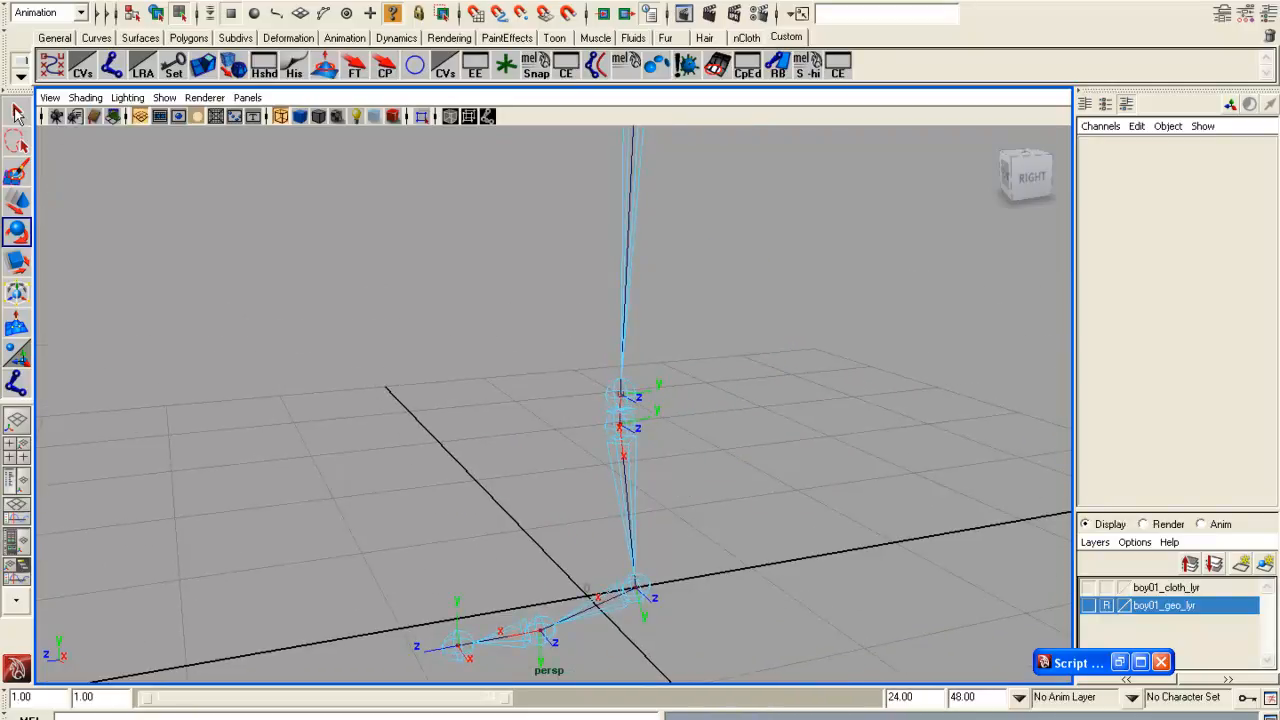
pyautogui.keyDown('alt'); pyautogui.moveTo(646, 309); pyautogui.dragTo(749, 277); pyautogui.keyUp('alt')
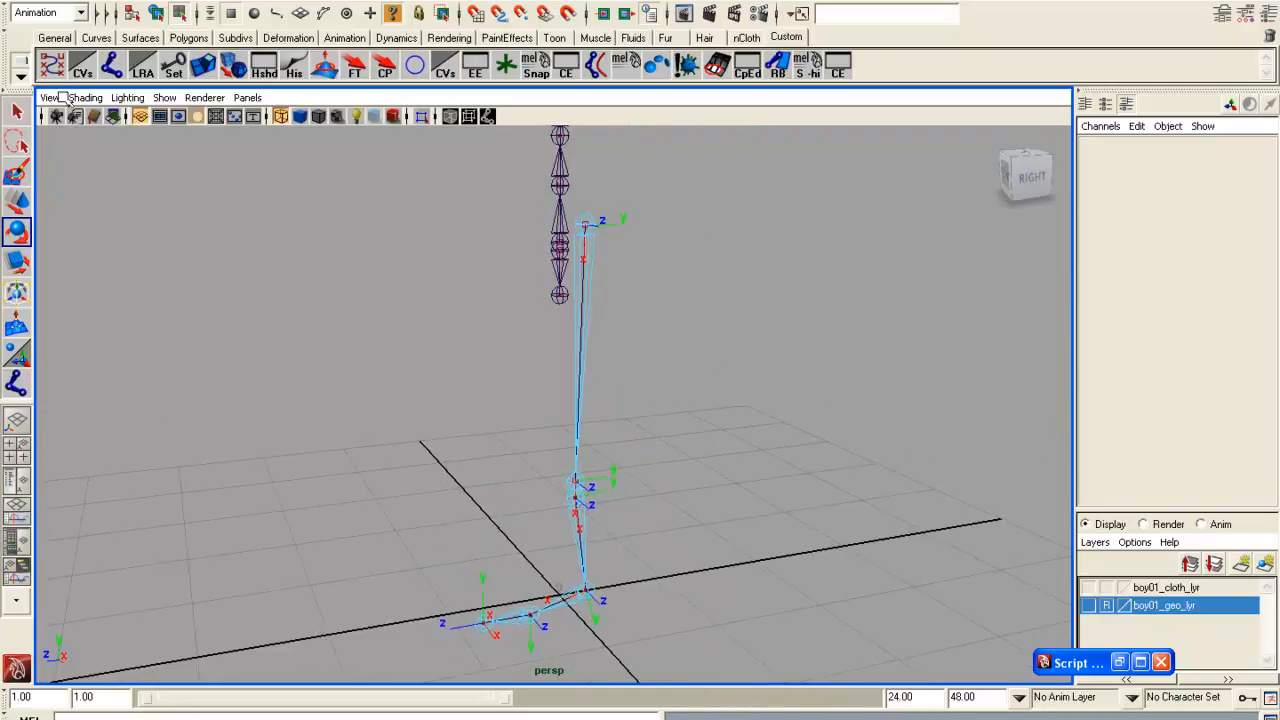
pyautogui.click(18, 114)
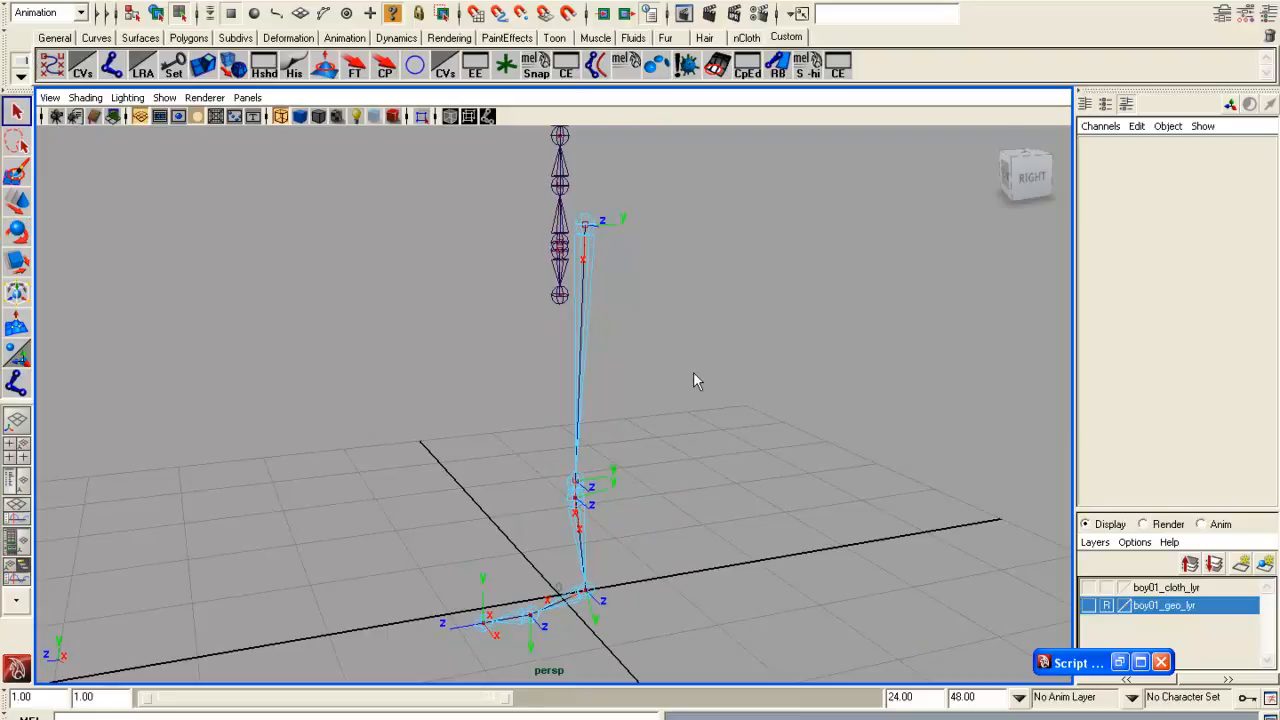
pyautogui.click(610, 302)
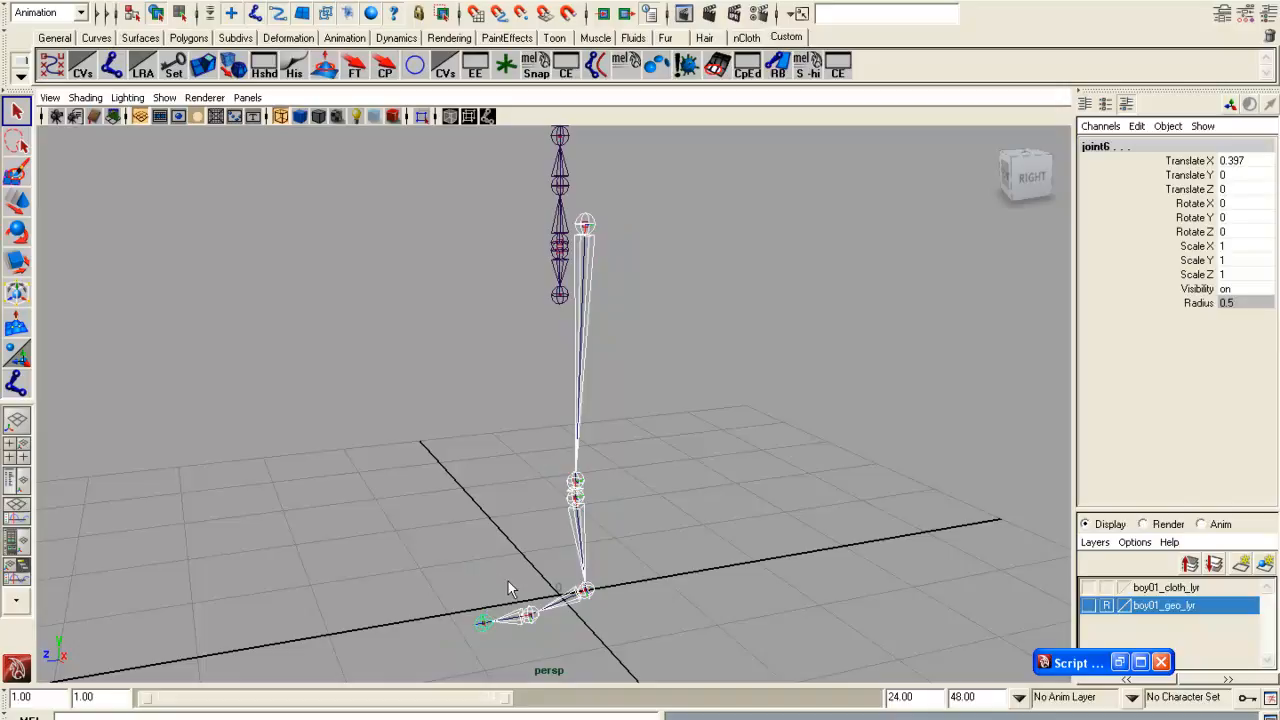
# Test-rotate all leg joints together in Rotate Z and in Rotate Y, undoing each rotation.
pyautogui.click(1195, 231)
pyautogui.moveTo(586, 441); pyautogui.dragTo(394, 437, button='middle')
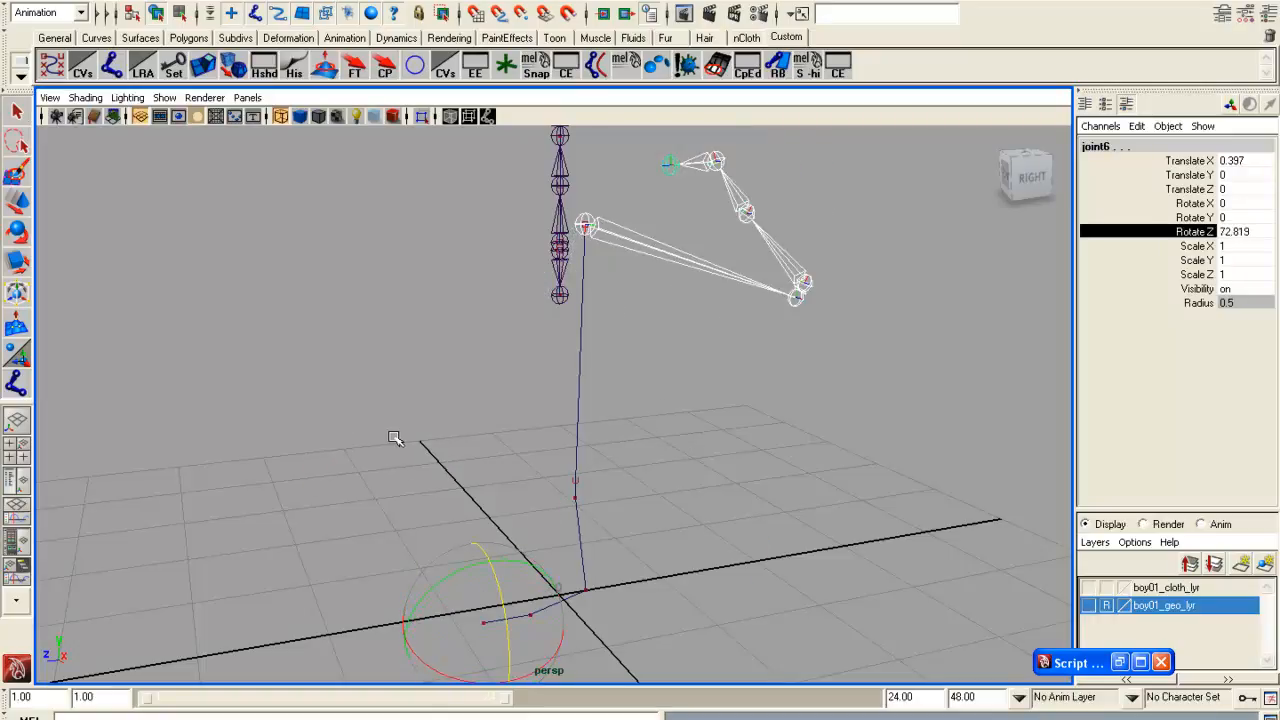
pyautogui.hotkey('ctrl', 'z')
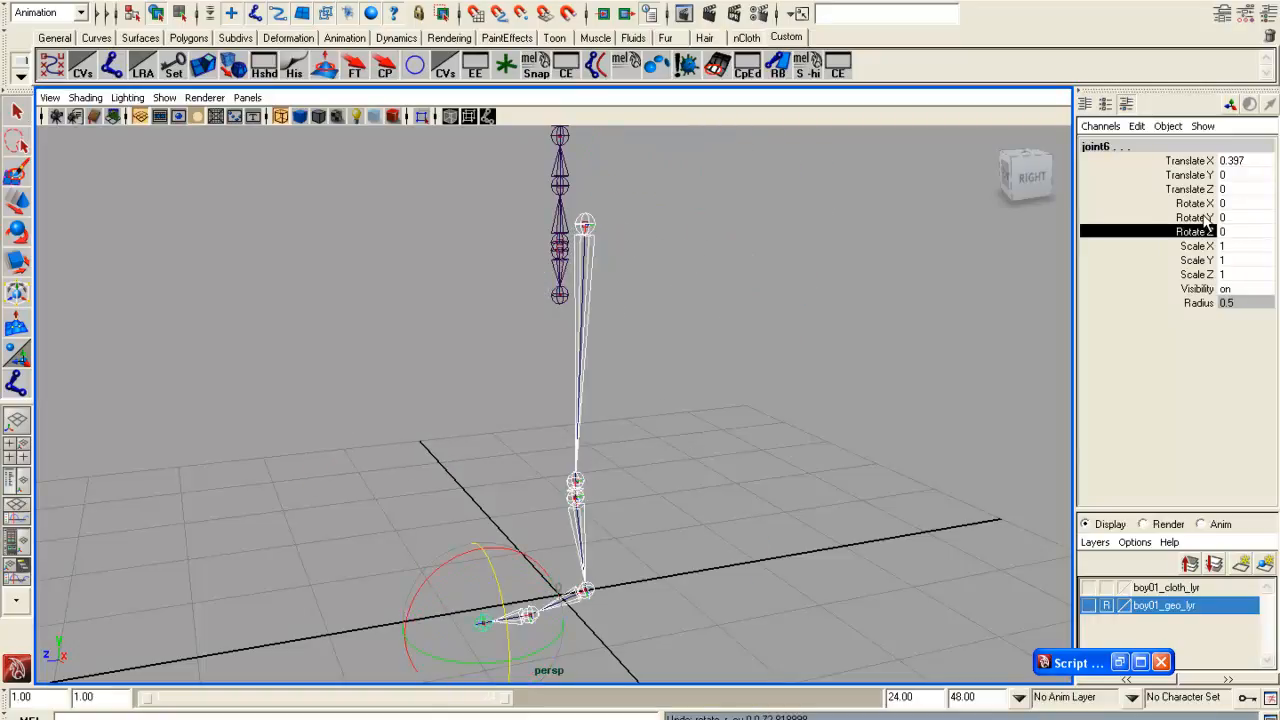
pyautogui.click(1195, 217)
pyautogui.moveTo(829, 337); pyautogui.dragTo(903, 337, button='middle')
pyautogui.keyDown('alt'); pyautogui.moveTo(647, 414); pyautogui.dragTo(834, 407); pyautogui.keyUp('alt')
pyautogui.hotkey('ctrl', 'z')
# Switch back to component mode and show the local rotation axes of the arm chain's joints.
pyautogui.keyDown('alt'); pyautogui.moveTo(674, 523); pyautogui.dragTo(637, 483); pyautogui.keyUp('alt')
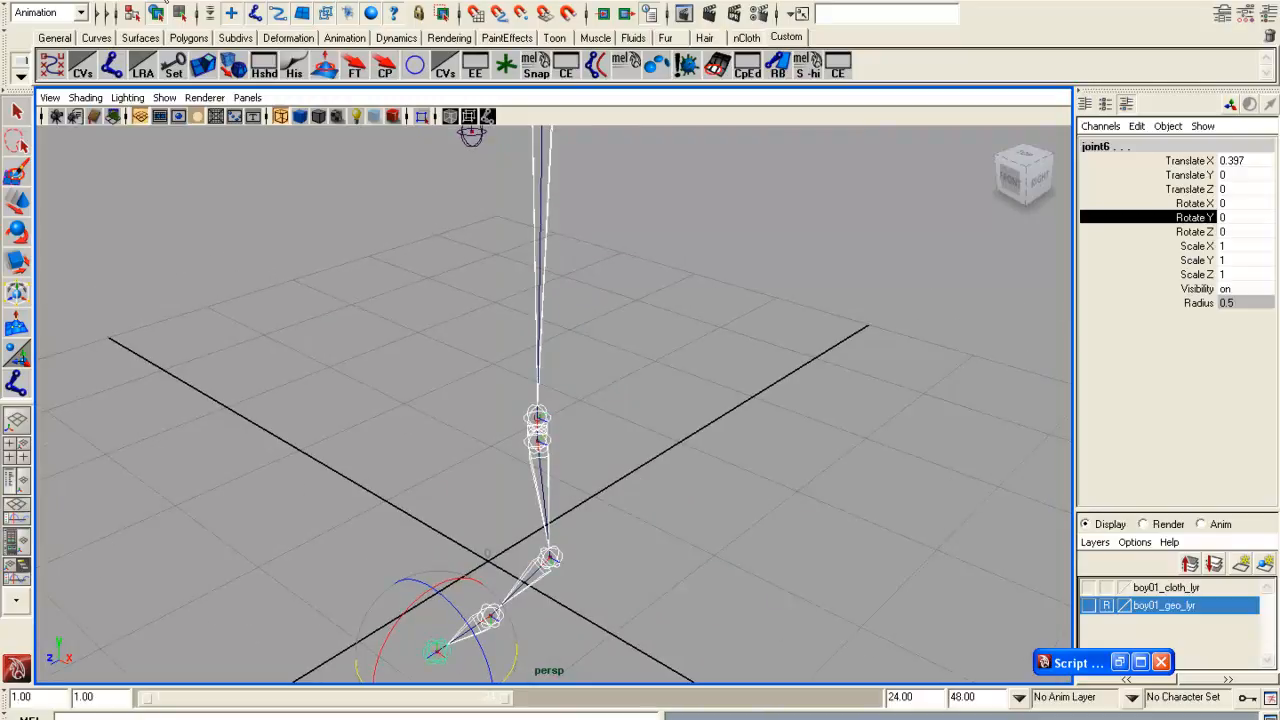
pyautogui.click(179, 12)
pyautogui.keyDown('alt'); pyautogui.moveTo(749, 428); pyautogui.dragTo(537, 329); pyautogui.keyUp('alt')
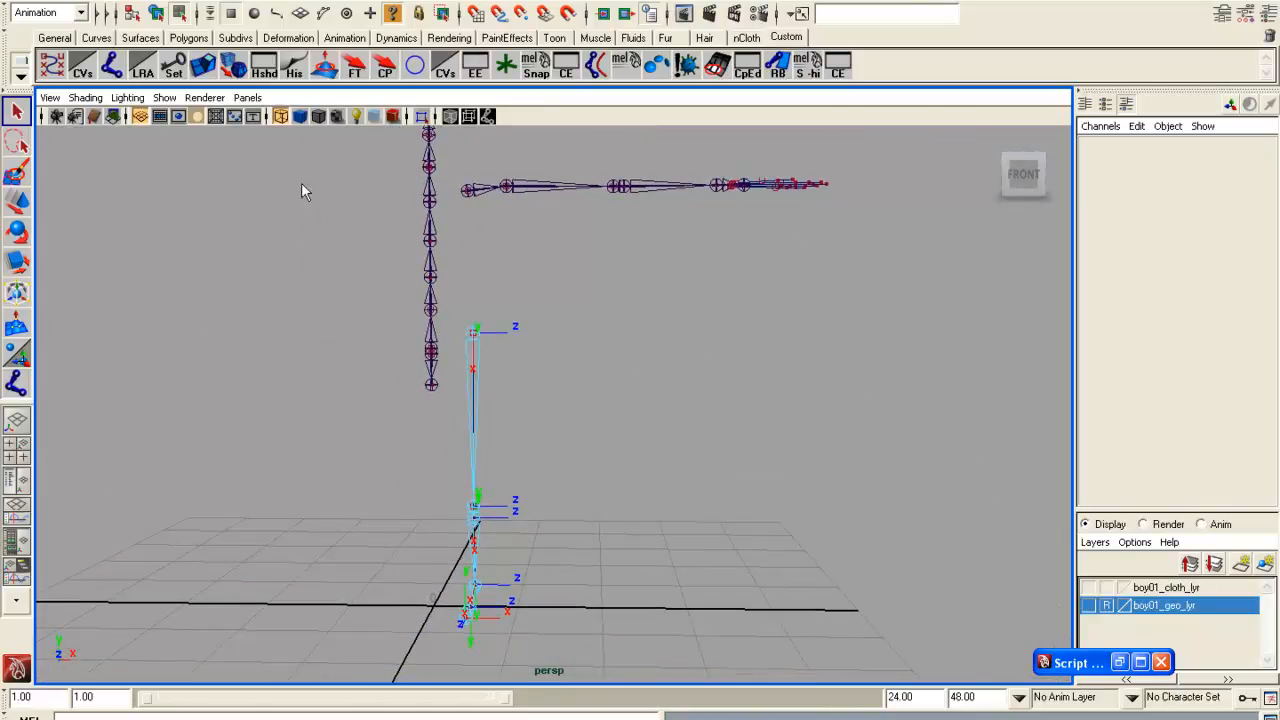
pyautogui.click(523, 191)
pyautogui.keyDown('alt'); pyautogui.moveTo(523, 191); pyautogui.dragTo(355, 279); pyautogui.keyUp('alt')
pyautogui.scroll(5, 597, 380)
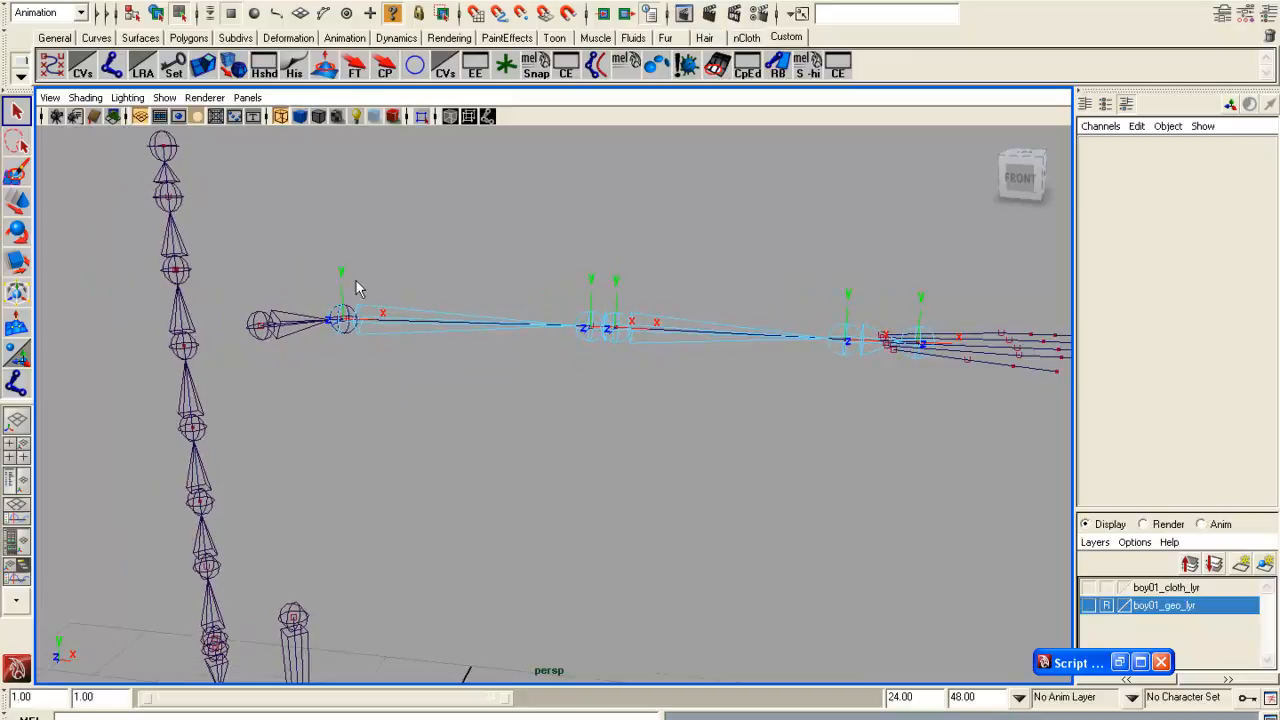
# Rotate the local rotation axes of all five arm joints together by 180 degrees about X with rotate -r -os 180 0 0.
pyautogui.click(357, 297)
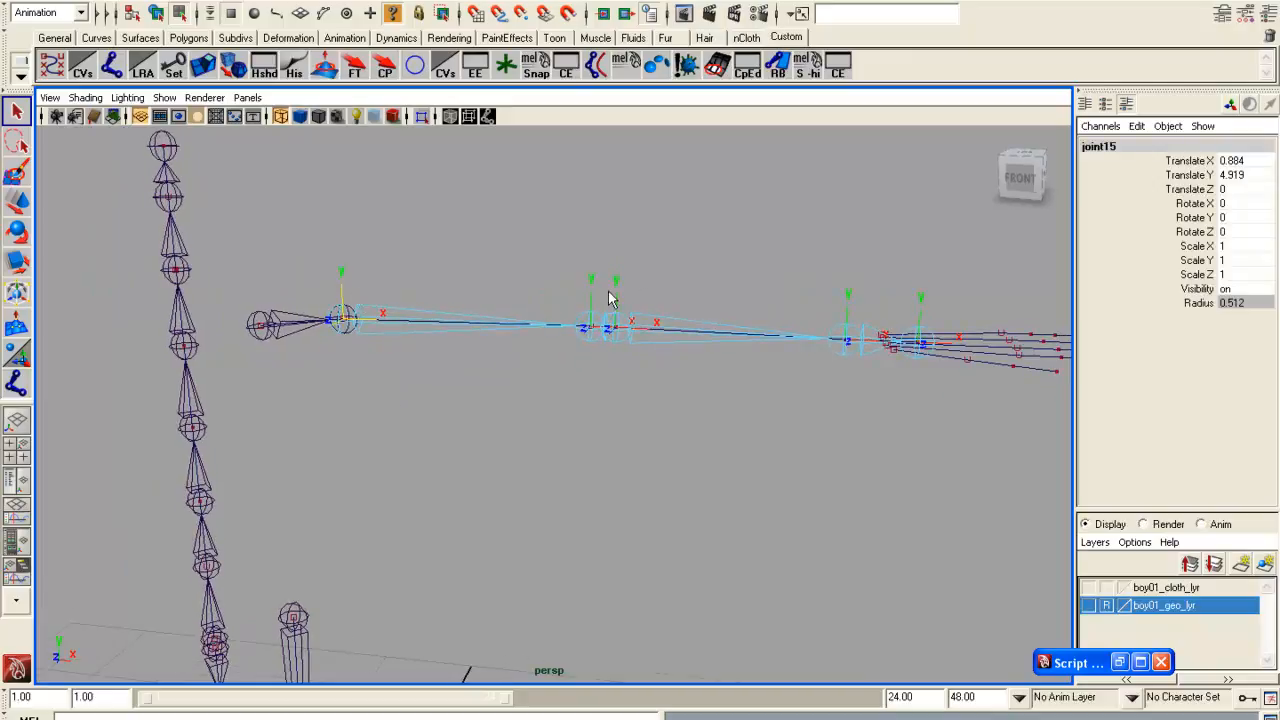
pyautogui.moveTo(581, 295); pyautogui.dragTo(614, 307)
pyautogui.keyDown('shift'); pyautogui.moveTo(841, 302); pyautogui.dragTo(873, 321); pyautogui.keyUp('shift')
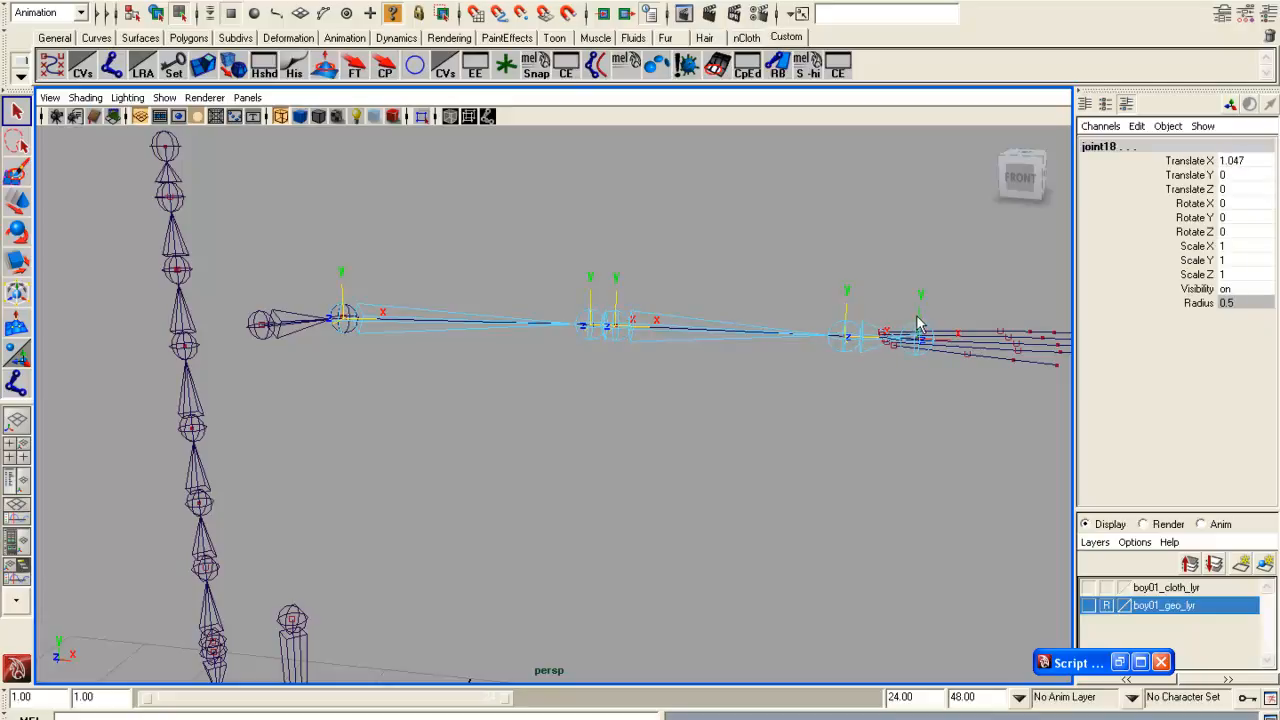
pyautogui.keyDown('shift'); pyautogui.click(918, 314); pyautogui.keyUp('shift')
pyautogui.click(77, 717)
pyautogui.press('Return')
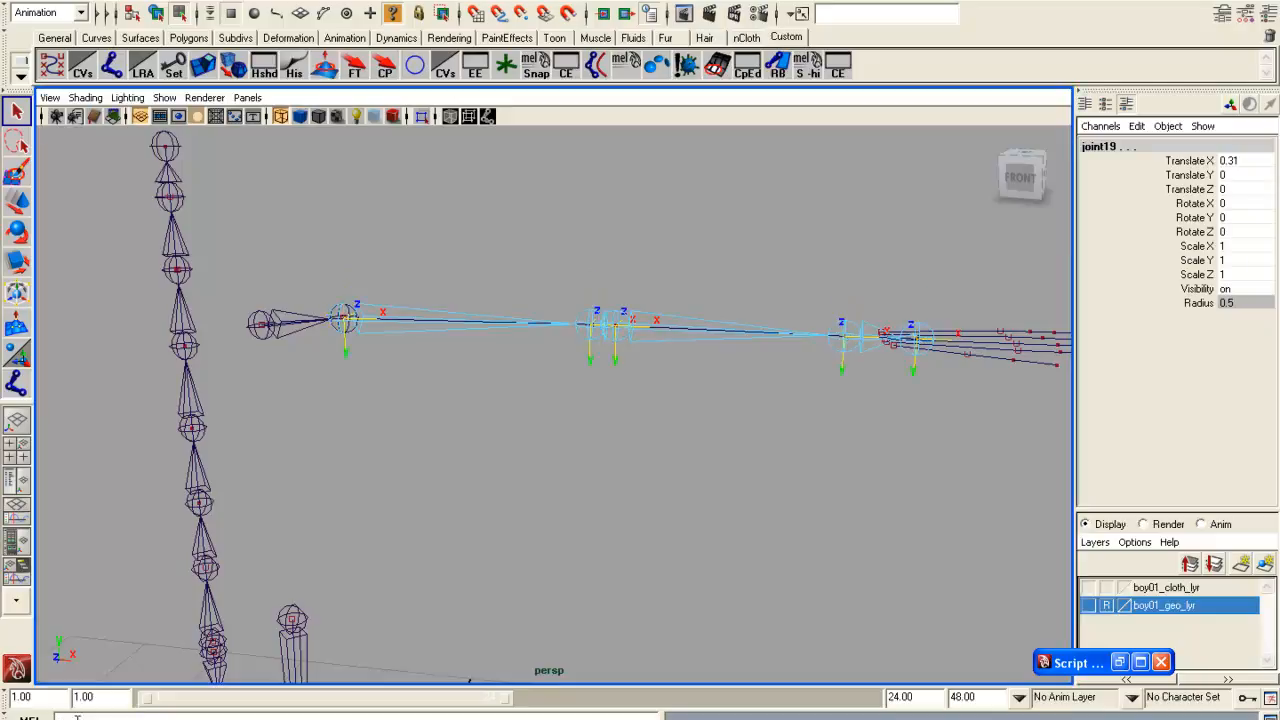
pyautogui.moveTo(719, 501)
pyautogui.keyDown('alt'); pyautogui.mouseDown()
pyautogui.moveTo(580, 492)
pyautogui.moveTo(717, 476)
pyautogui.mouseUp(); pyautogui.keyUp('alt')
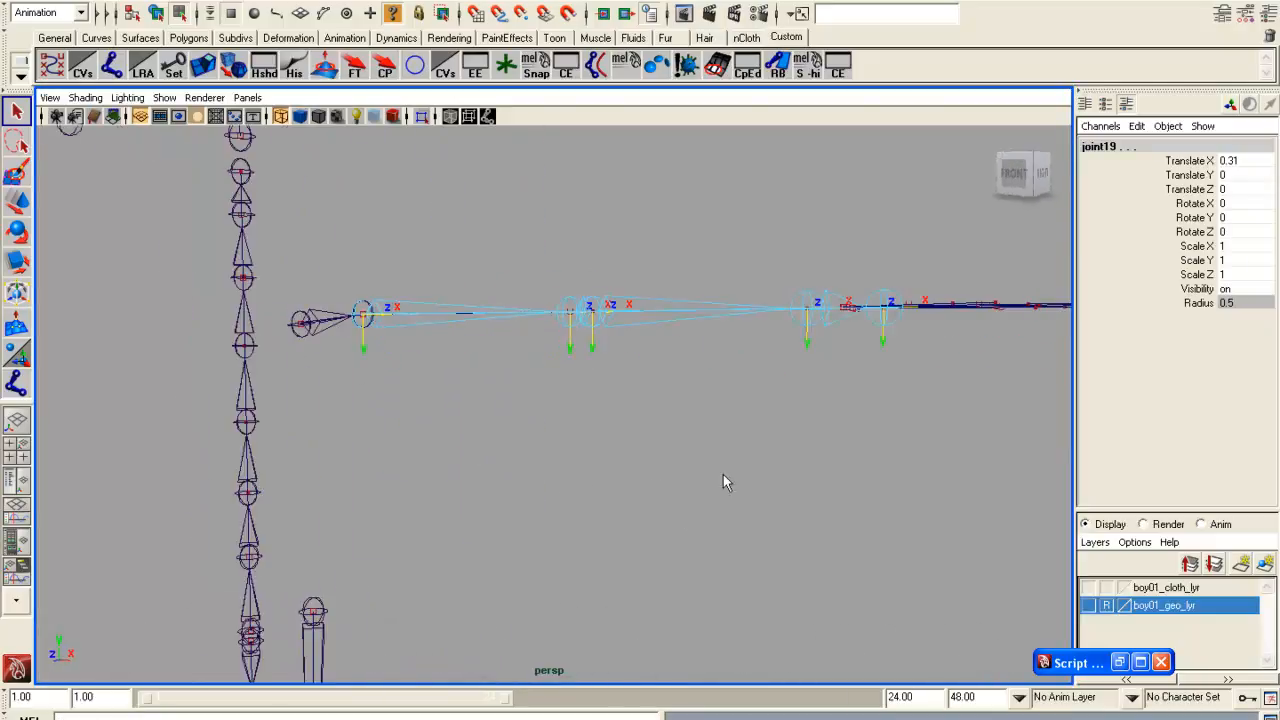
# Show the clavicle chain's local rotation axes and rotate its base joint's axis 180 degrees about X with rotate -r -os 180 0 0.
pyautogui.keyDown('alt'); pyautogui.moveTo(338, 337); pyautogui.dragTo(347, 376); pyautogui.keyUp('alt')
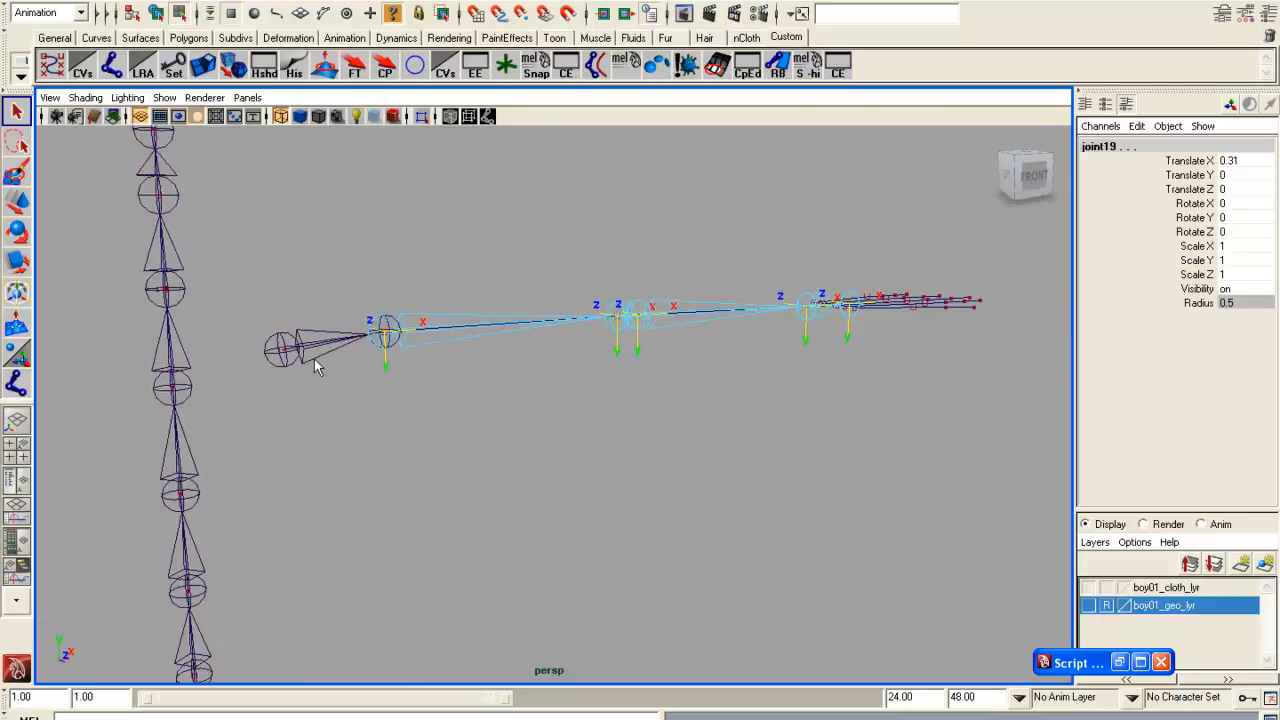
pyautogui.click(314, 359)
pyautogui.click(108, 717)
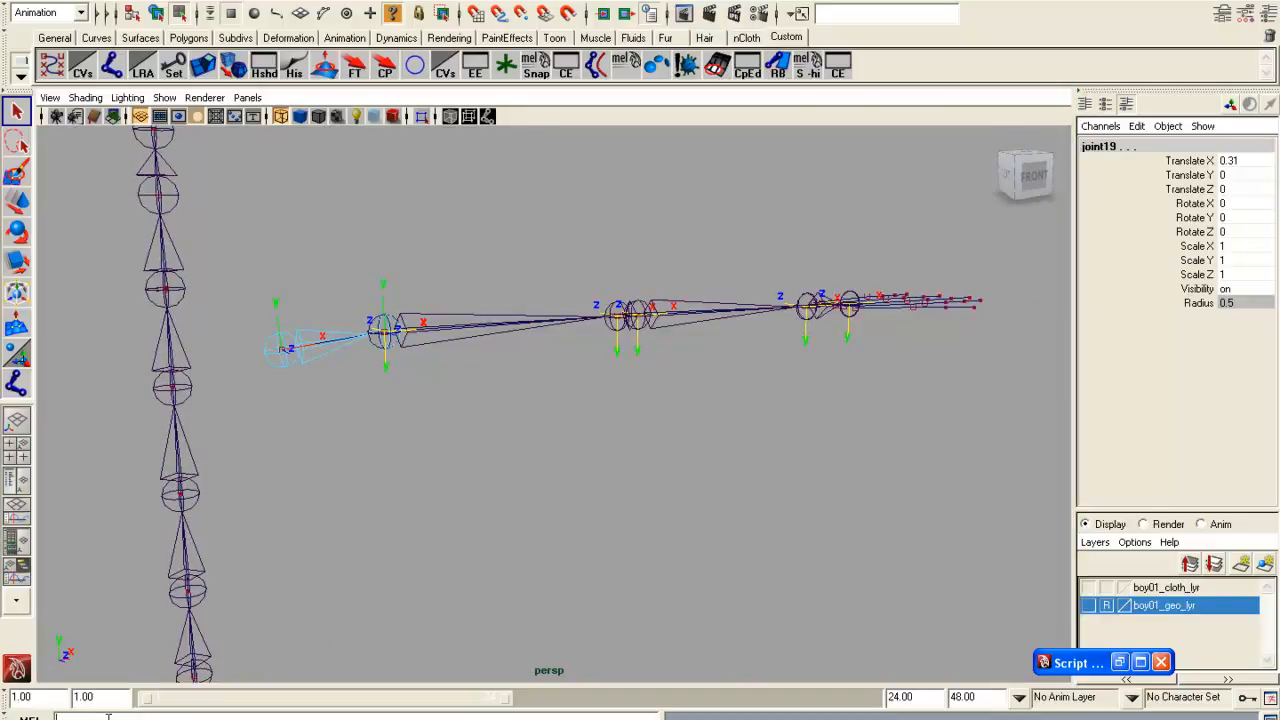
pyautogui.keyDown('alt'); pyautogui.moveTo(466, 397); pyautogui.dragTo(410, 390); pyautogui.keyUp('alt')
pyautogui.click(265, 322)
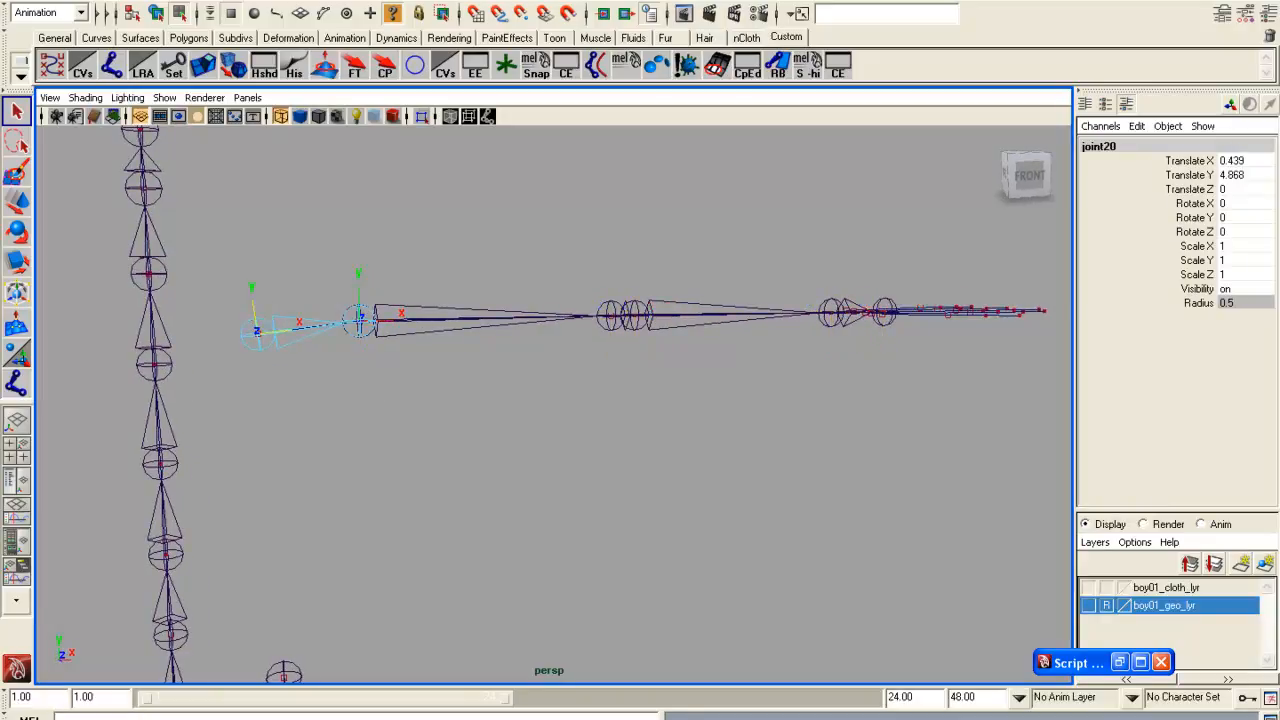
pyautogui.click(99, 718)
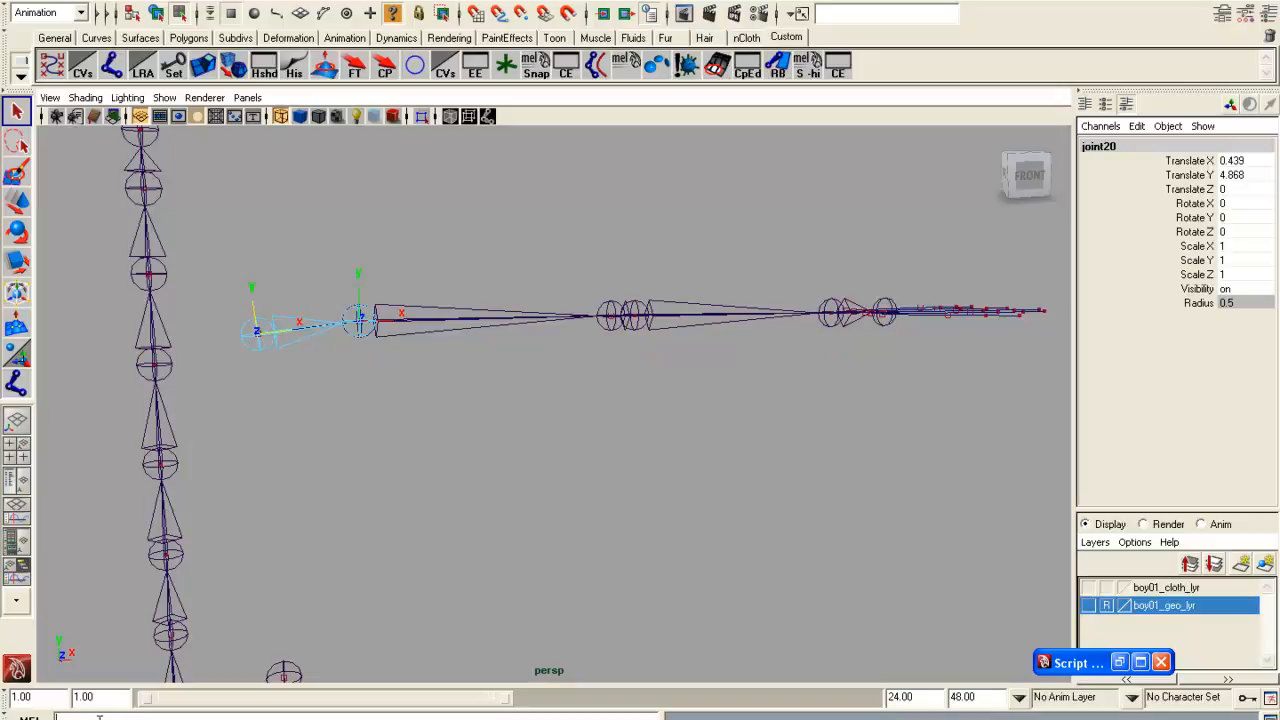
pyautogui.press('Return')
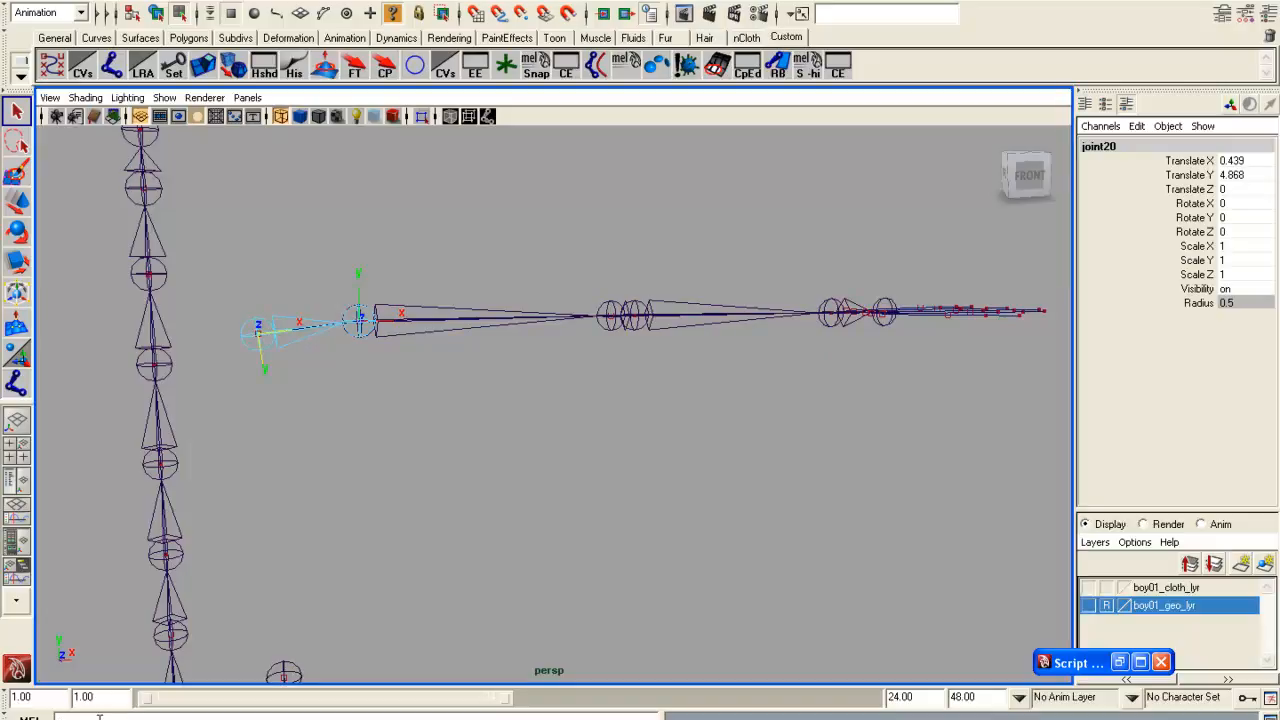
pyautogui.hotkey('ctrl', 'z')
pyautogui.click(203, 716)
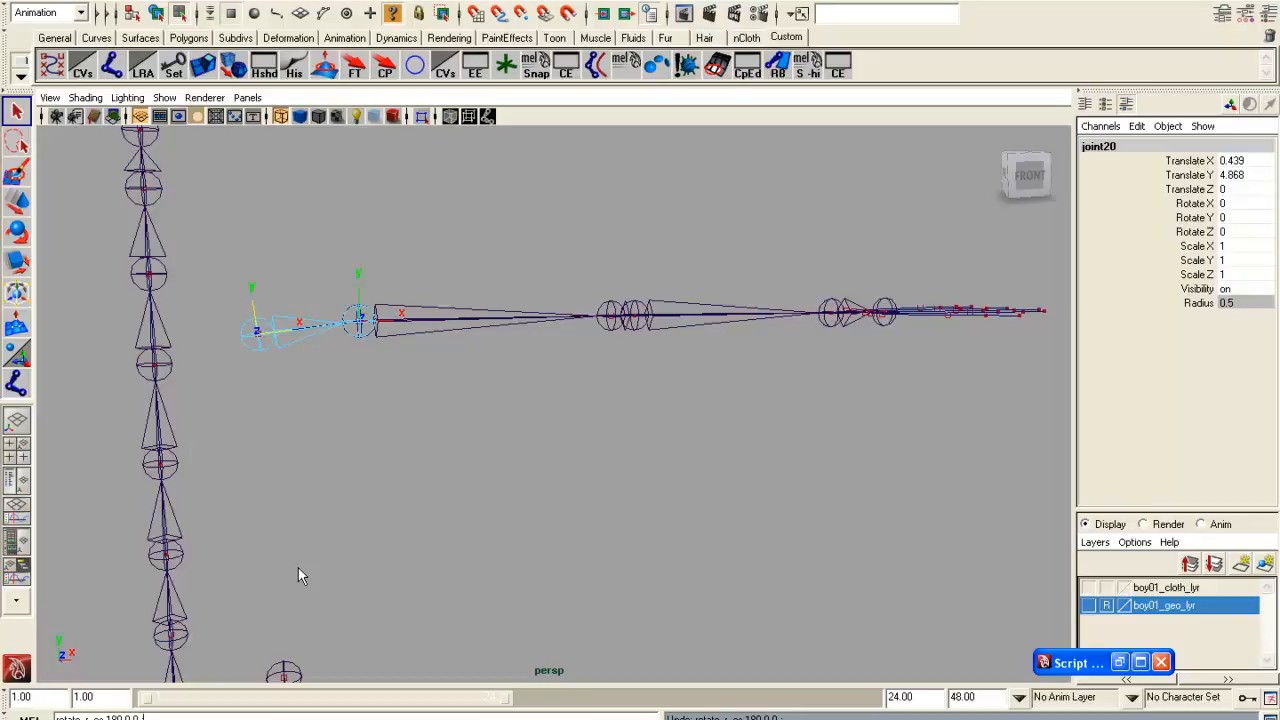
pyautogui.press('Return')
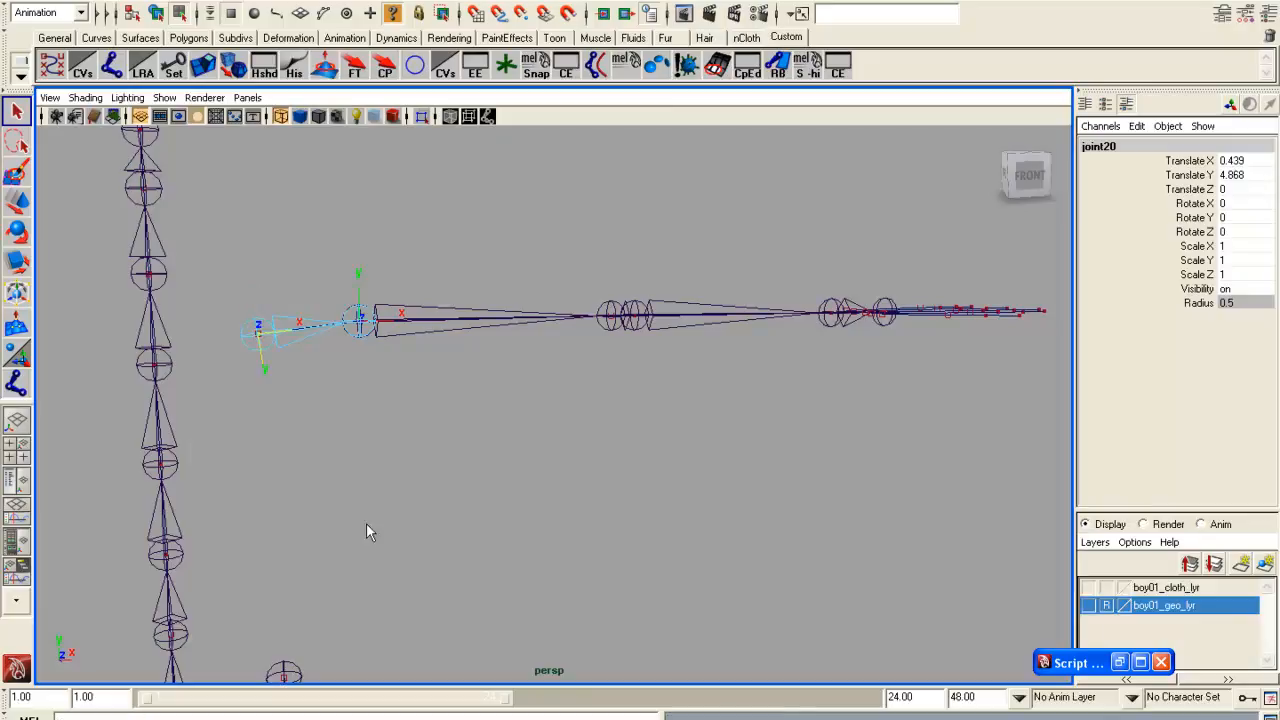
# Rotate the local rotation axis of the clavicle's end joint 180 degrees about X and clear the selection.
pyautogui.keyDown('alt'); pyautogui.moveTo(288, 405); pyautogui.dragTo(474, 309, button='middle'); pyautogui.keyUp('alt')
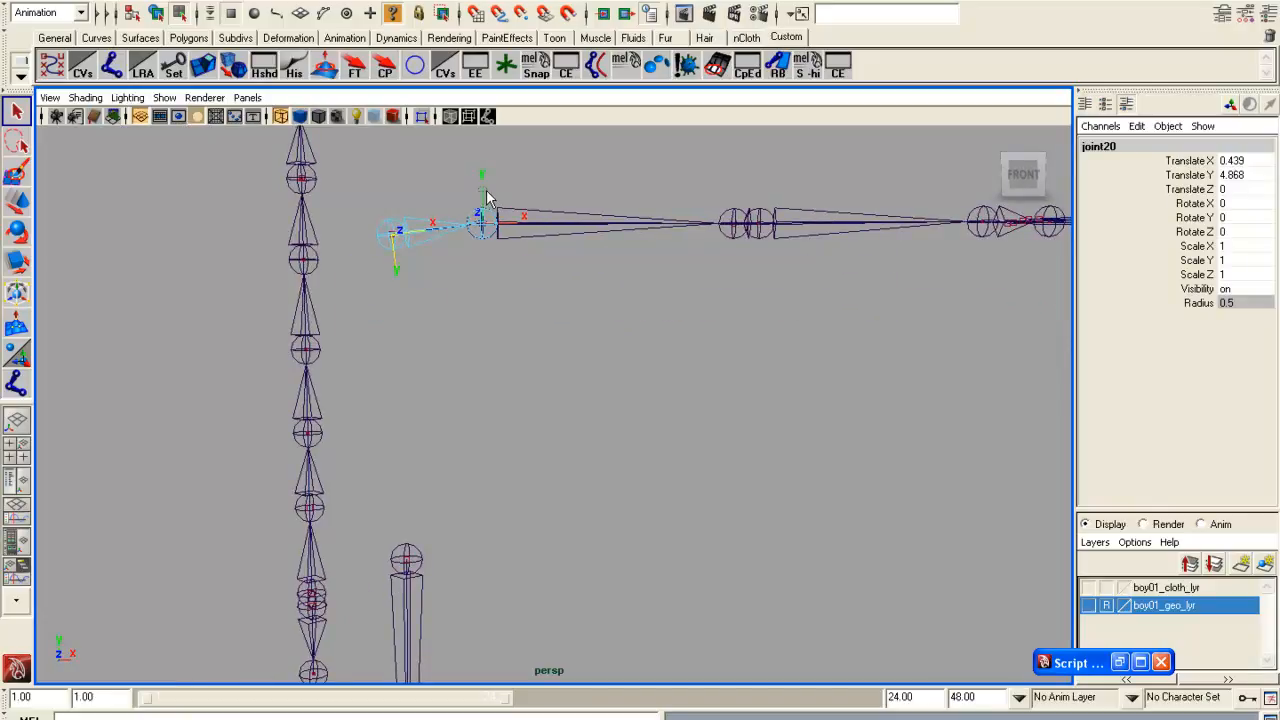
pyautogui.press('Down')
pyautogui.click(115, 716)
pyautogui.press('Return')
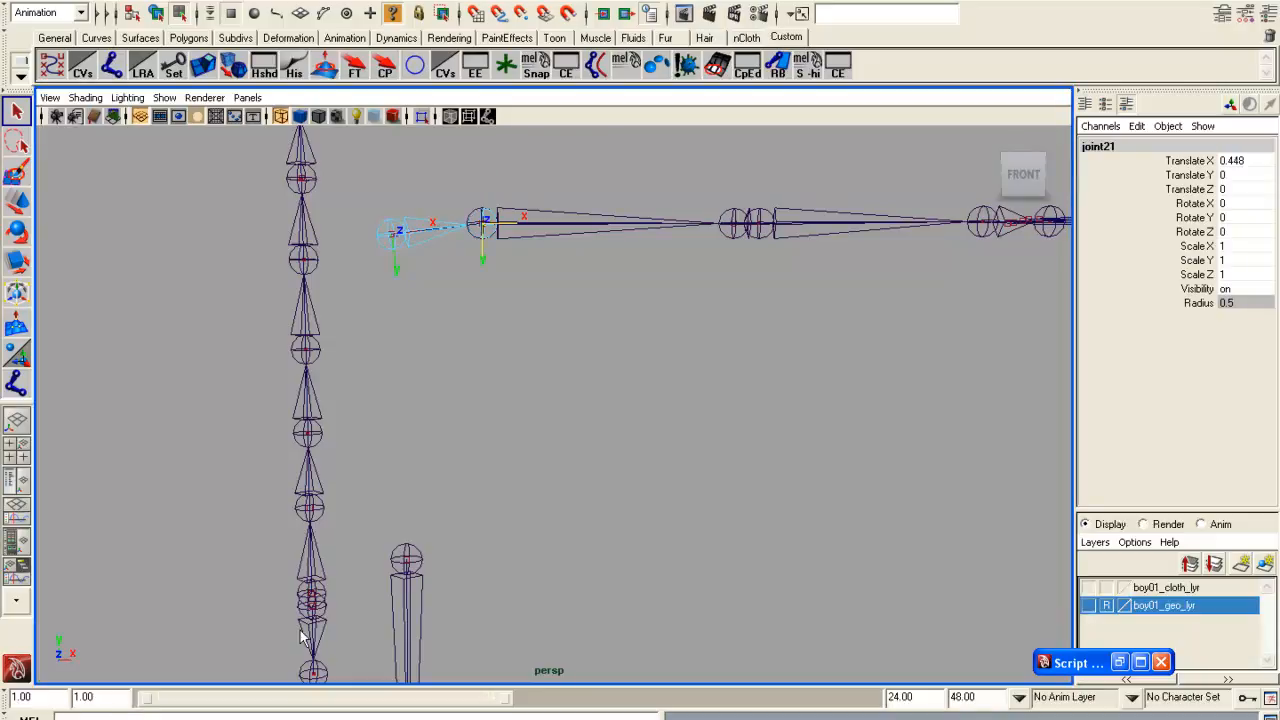
pyautogui.click(565, 448)
pyautogui.scroll(-4, 565, 456)
pyautogui.keyDown('alt'); pyautogui.moveTo(563, 458); pyautogui.dragTo(453, 477); pyautogui.keyUp('alt')
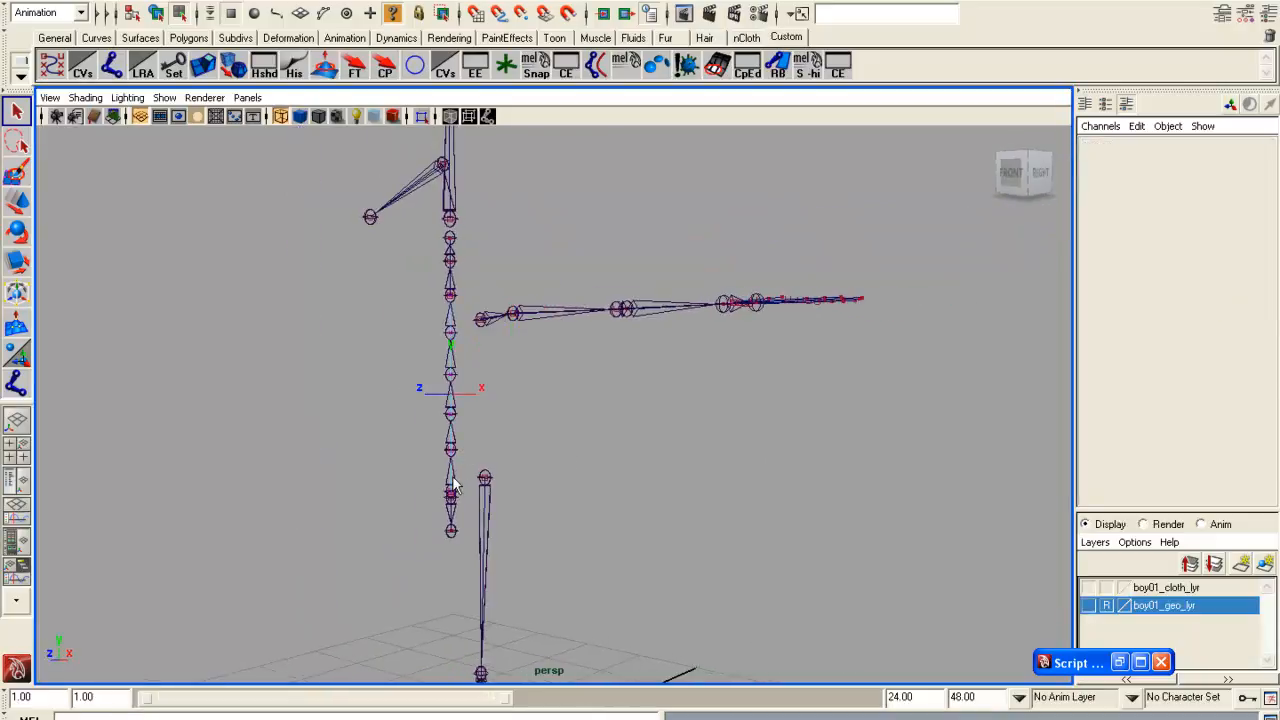
# Gather curve1 through curve13 into one hidden group named ref_cvs.
pyautogui.click(29, 498)
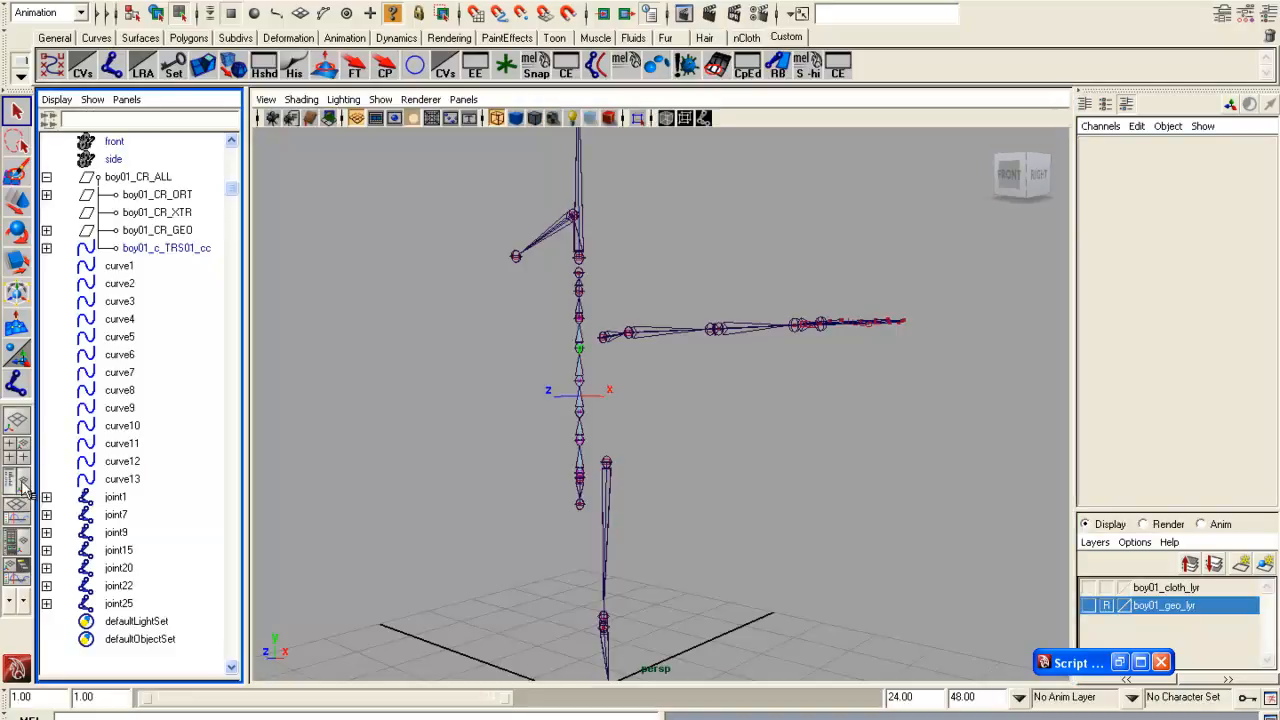
pyautogui.moveTo(121, 268); pyautogui.dragTo(128, 479)
pyautogui.hotkey('ctrl', 'g')
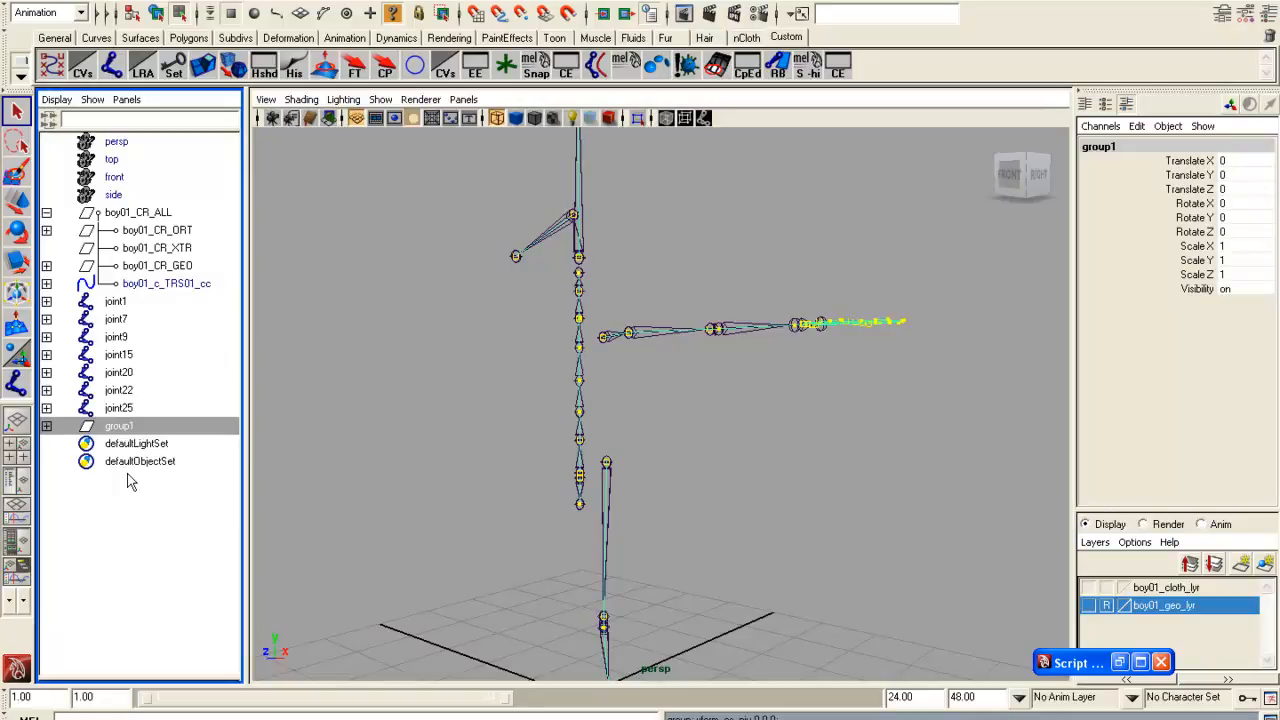
pyautogui.hotkey('ctrl', 'h')
pyautogui.doubleClick(110, 426)
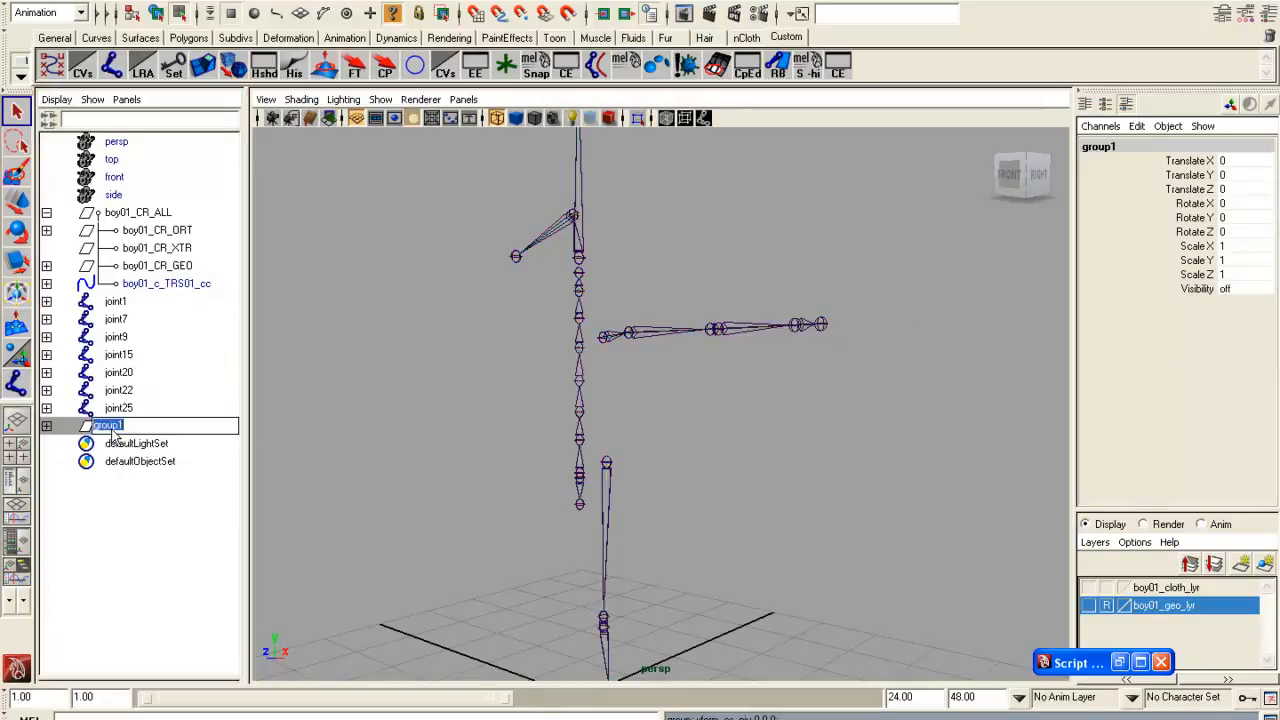
pyautogui.write('ref_cvs')
pyautogui.press('Return')
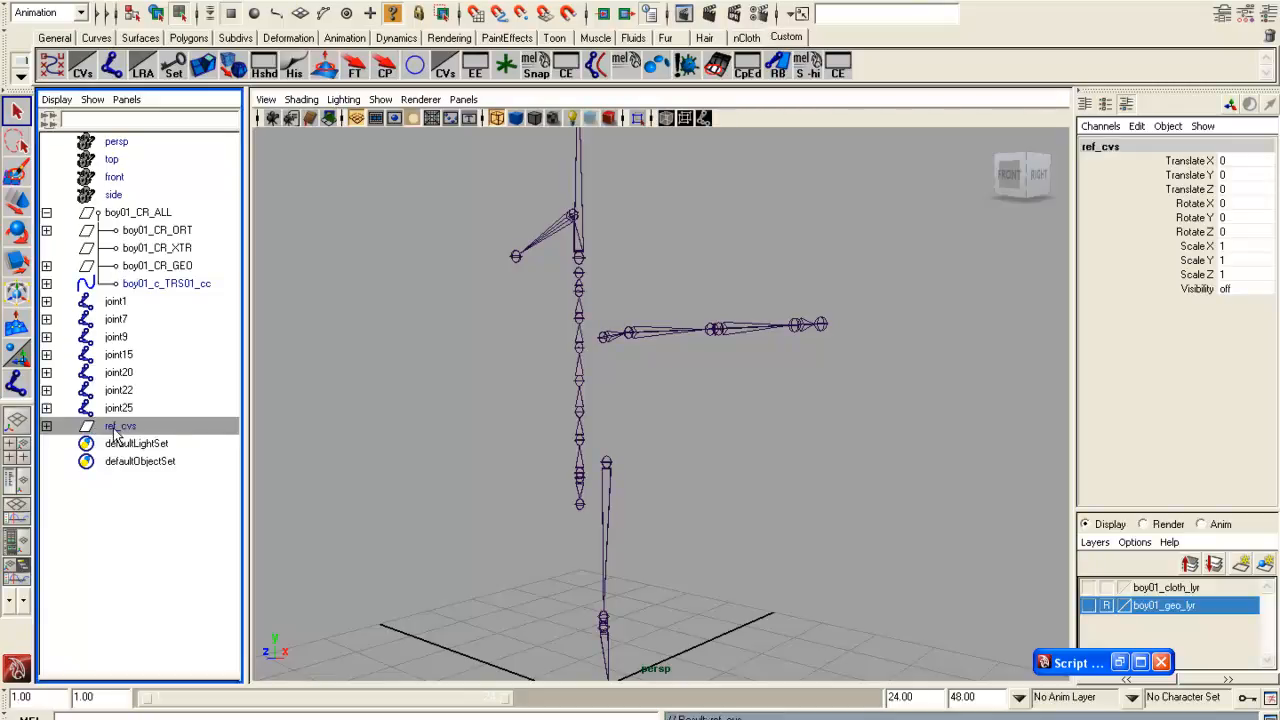
# Examine the directions of the local rotation axes along the spine chain from several view angles.
pyautogui.keyDown('alt'); pyautogui.moveTo(672, 484); pyautogui.dragTo(703, 322); pyautogui.keyUp('alt')
pyautogui.click(567, 469)
pyautogui.click(640, 286)
pyautogui.click(540, 508)
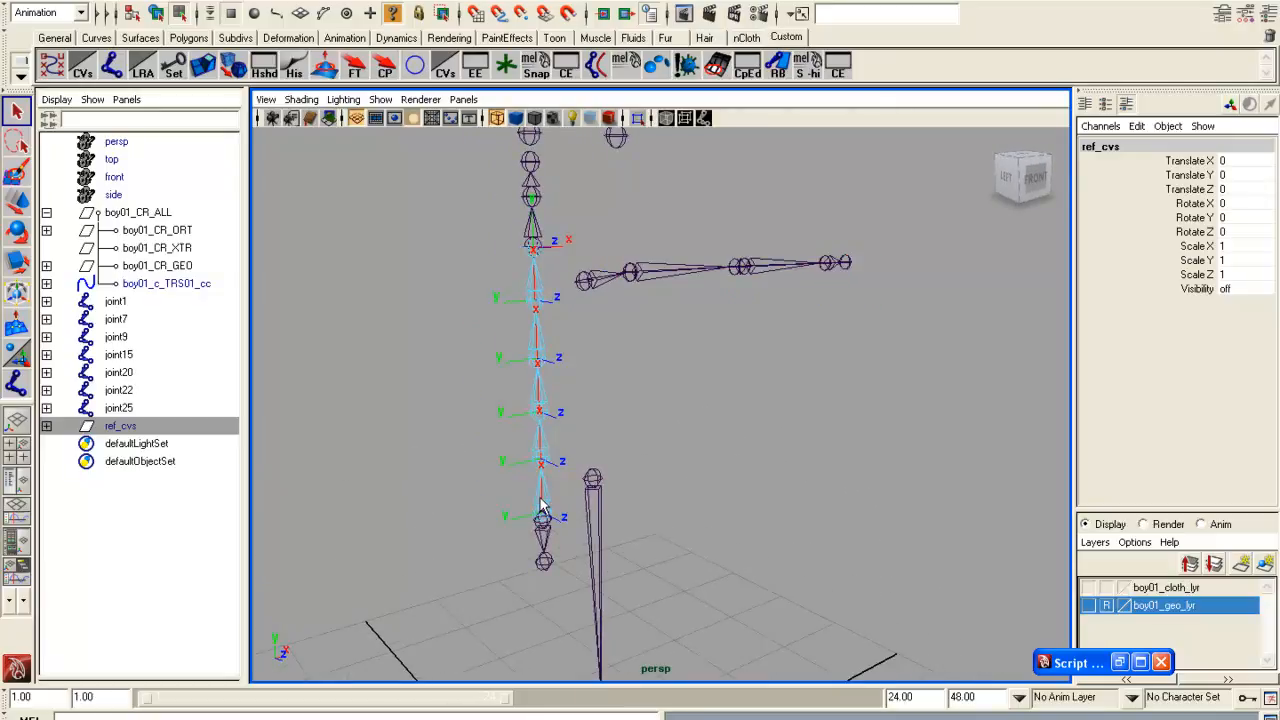
pyautogui.keyDown('alt'); pyautogui.moveTo(540, 508); pyautogui.dragTo(510, 455); pyautogui.keyUp('alt')
pyautogui.keyDown('alt'); pyautogui.moveTo(480, 505); pyautogui.dragTo(446, 499); pyautogui.keyUp('alt')
pyautogui.keyDown('alt'); pyautogui.moveTo(446, 499); pyautogui.dragTo(474, 553, button='middle'); pyautogui.keyUp('alt')
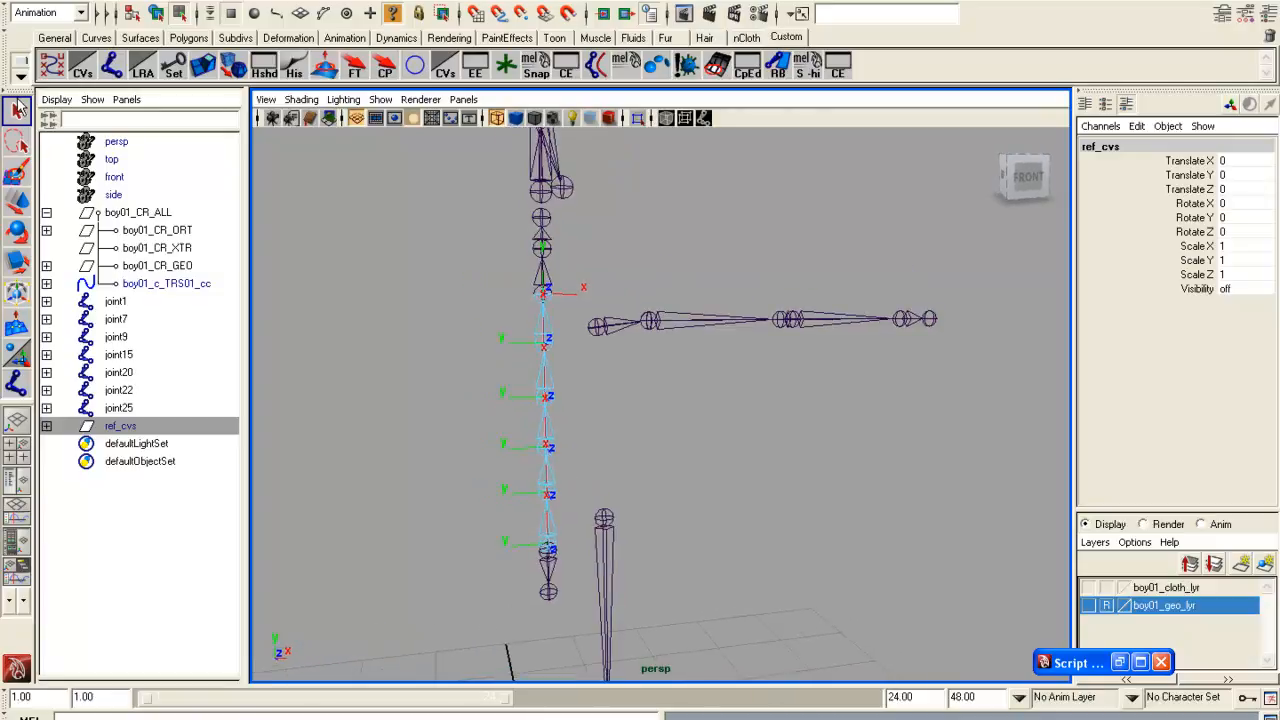
# Select the joint9 spine chain in object mode, including all its child joints, with the select -hi command.
pyautogui.click(160, 337)
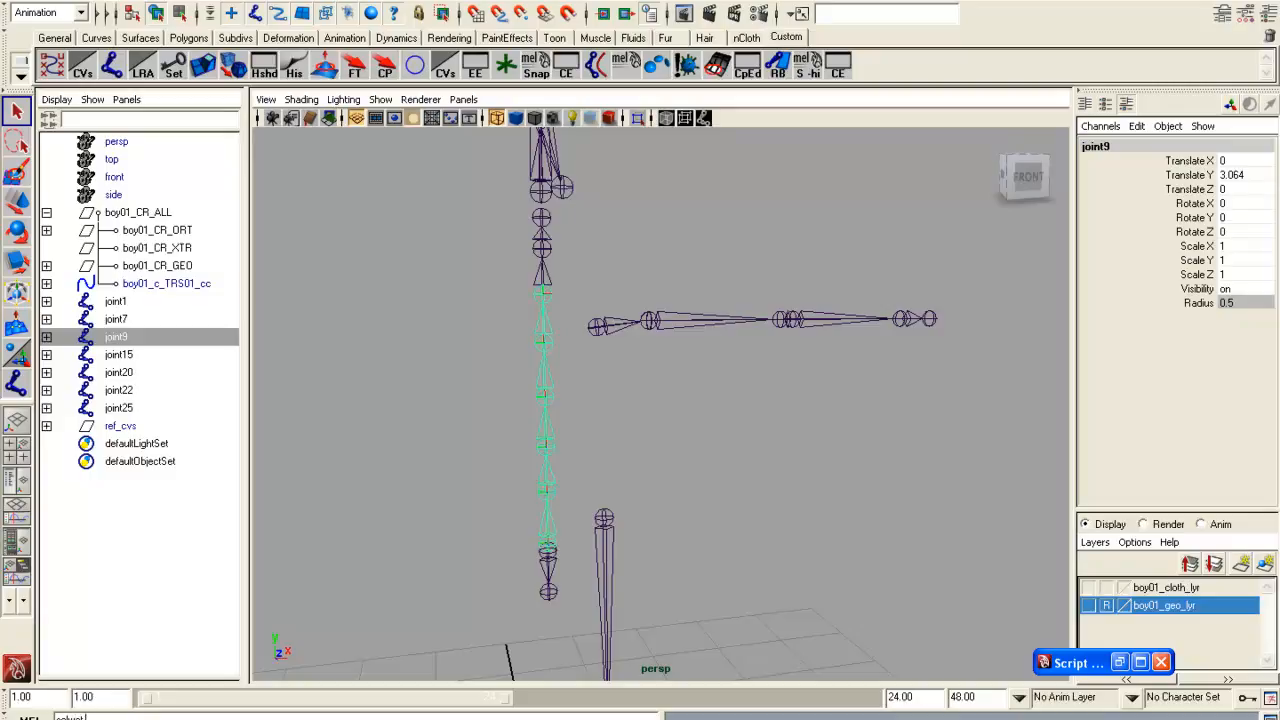
pyautogui.press('Return')
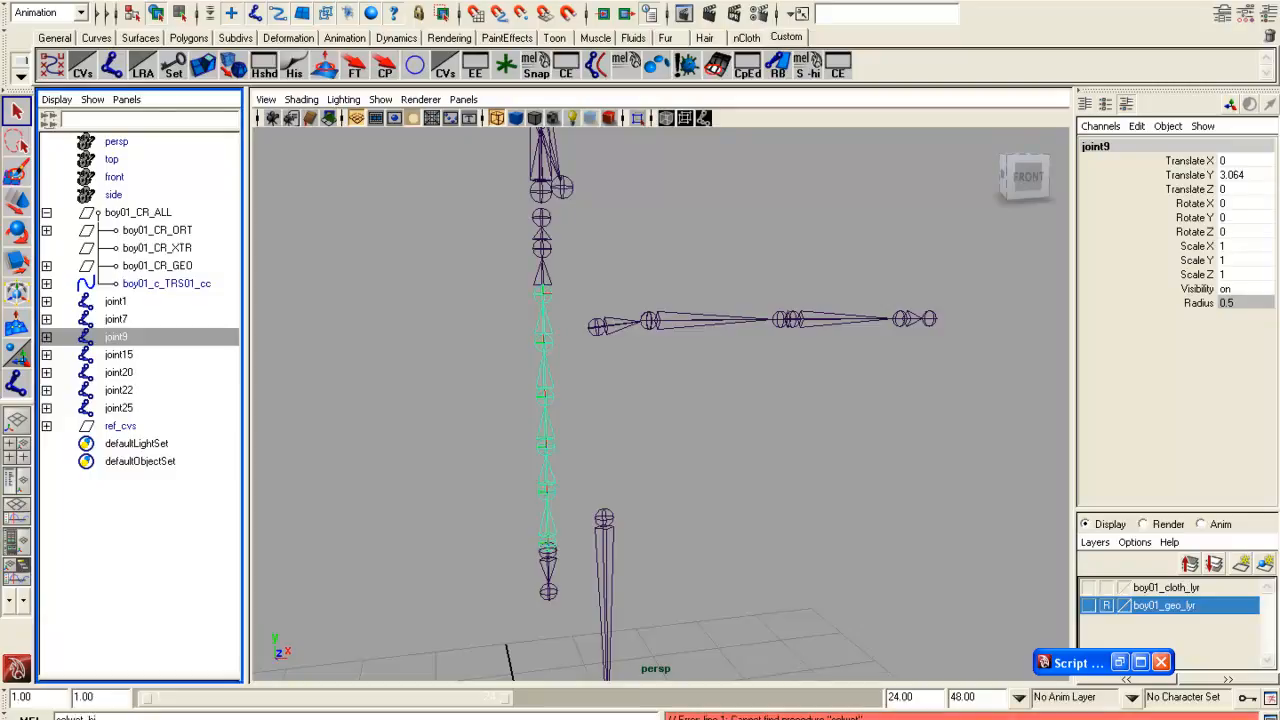
pyautogui.click(78, 717)
pyautogui.press('BackSpace')
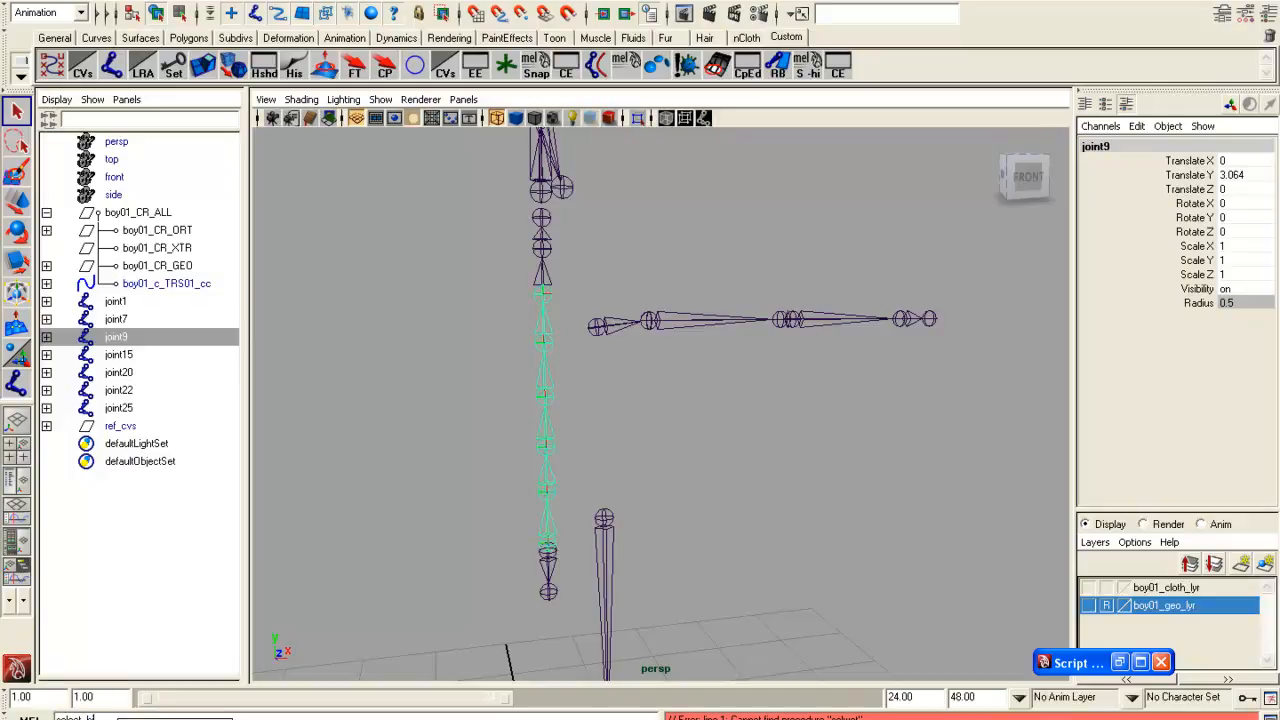
pyautogui.press('Return')
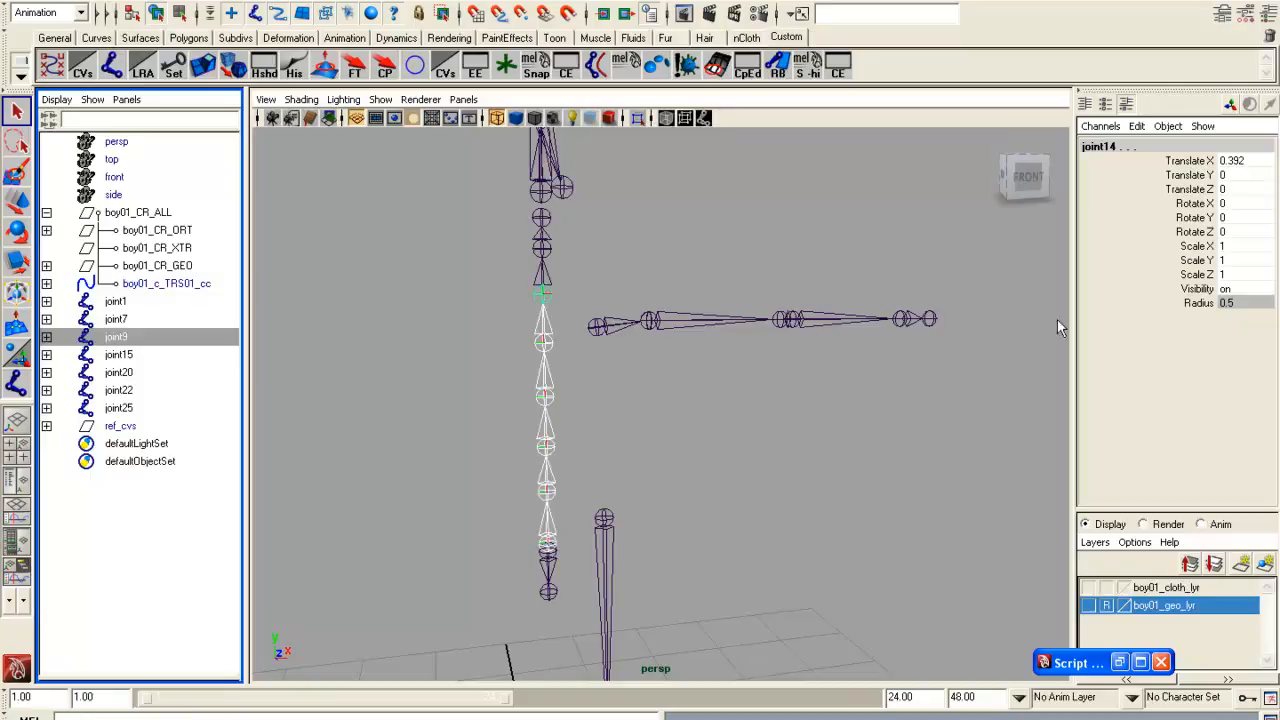
# Open the Orient Joint options and orient the selected spine joints as XYZ with second axis world orientation -y.
pyautogui.keyDown('alt'); pyautogui.moveTo(606, 338); pyautogui.dragTo(578, 422); pyautogui.keyUp('alt')
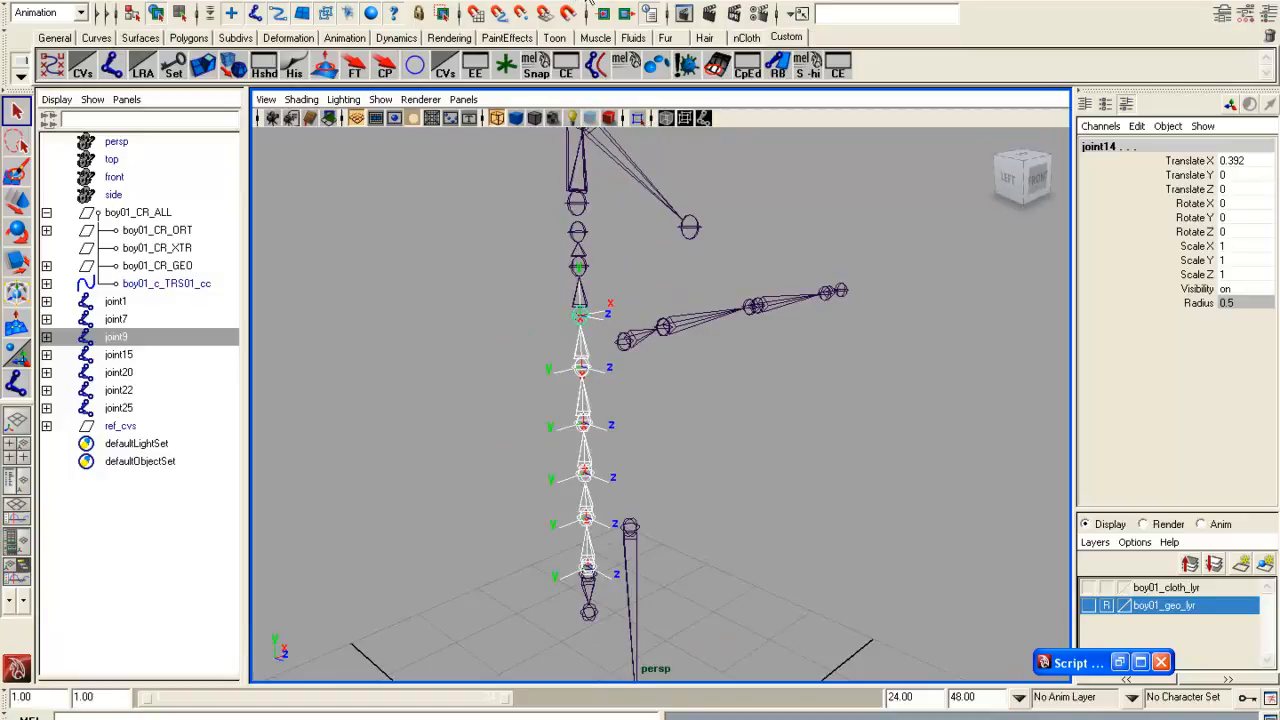
pyautogui.click(590, 3)
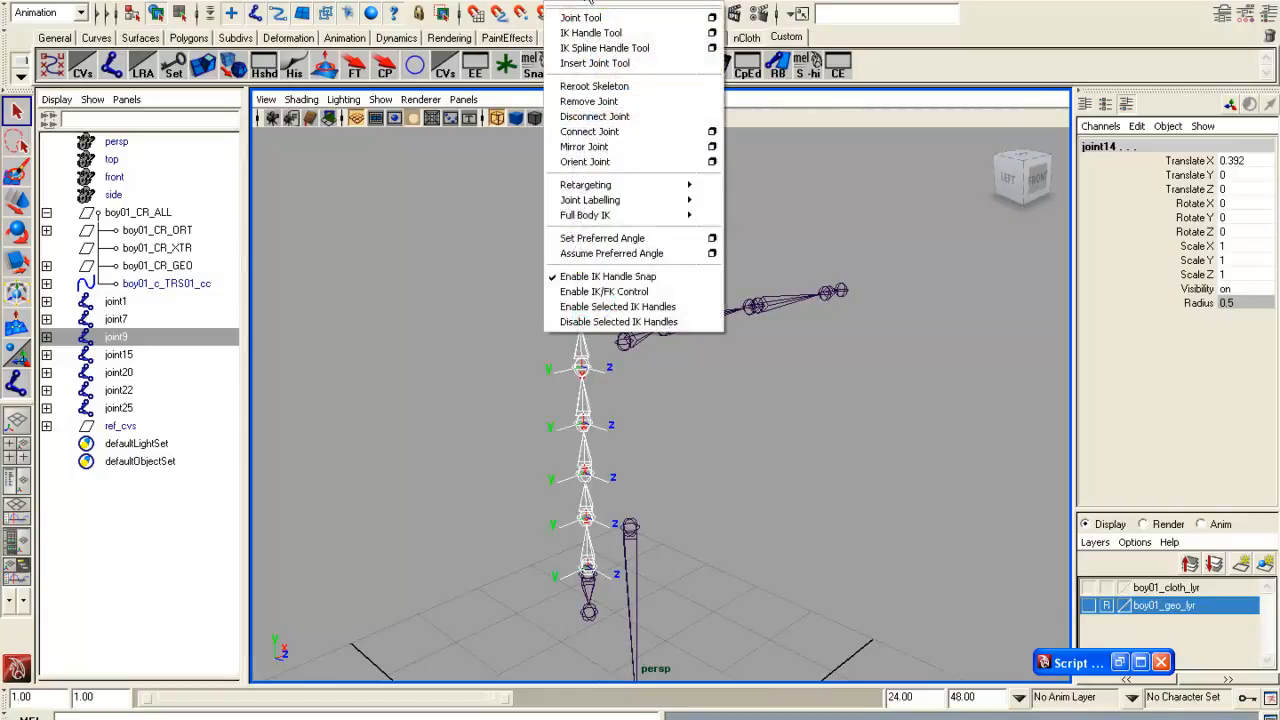
pyautogui.click(712, 161)
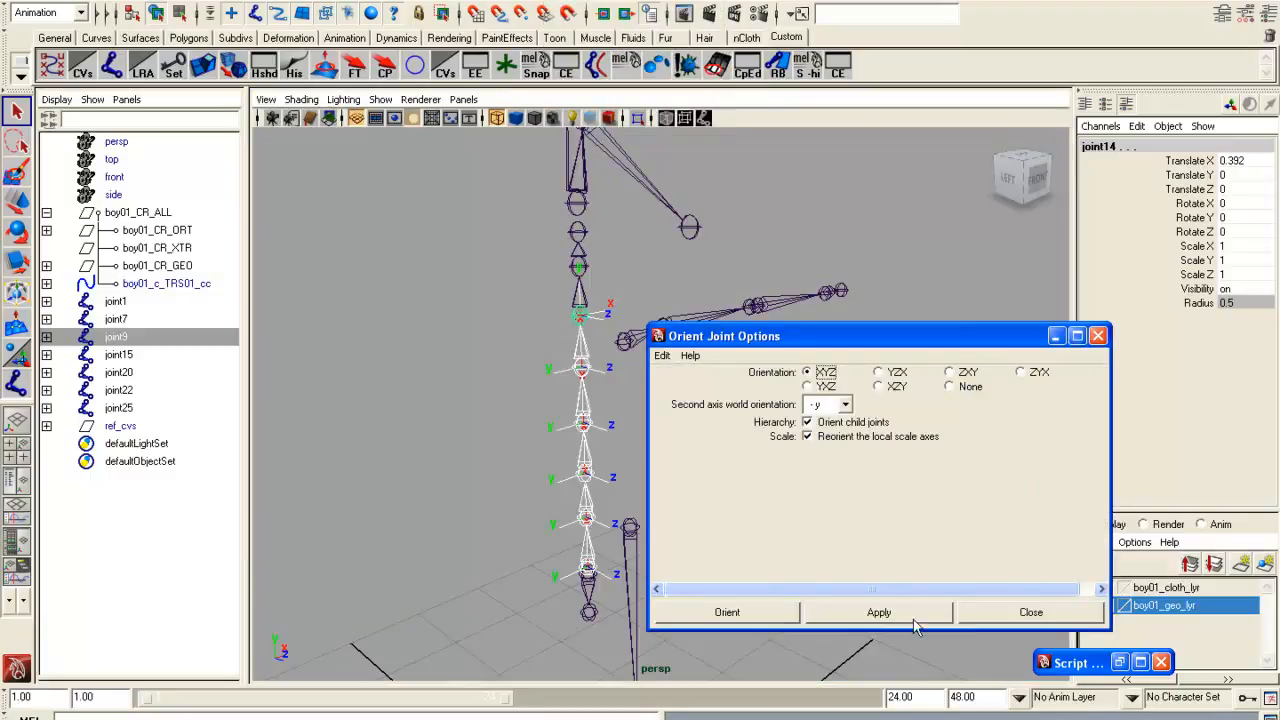
pyautogui.click(912, 620)
# Try the YZX, ZXY and XZY orientations on the selected spine joints, keeping the second axis world orientation at -y.
pyautogui.click(893, 373)
pyautogui.click(880, 613)
pyautogui.keyDown('alt'); pyautogui.moveTo(562, 536); pyautogui.dragTo(541, 482); pyautogui.keyUp('alt')
pyautogui.click(968, 373)
pyautogui.click(905, 613)
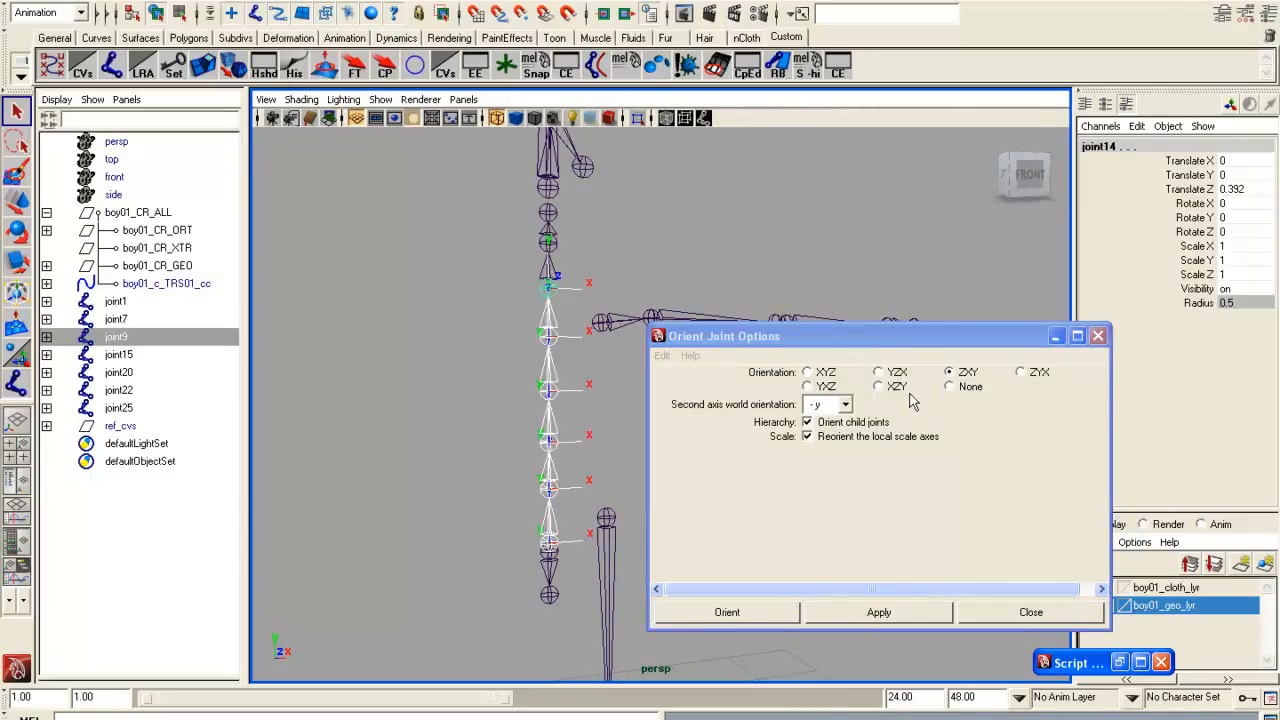
pyautogui.click(818, 376)
pyautogui.click(897, 386)
pyautogui.click(895, 613)
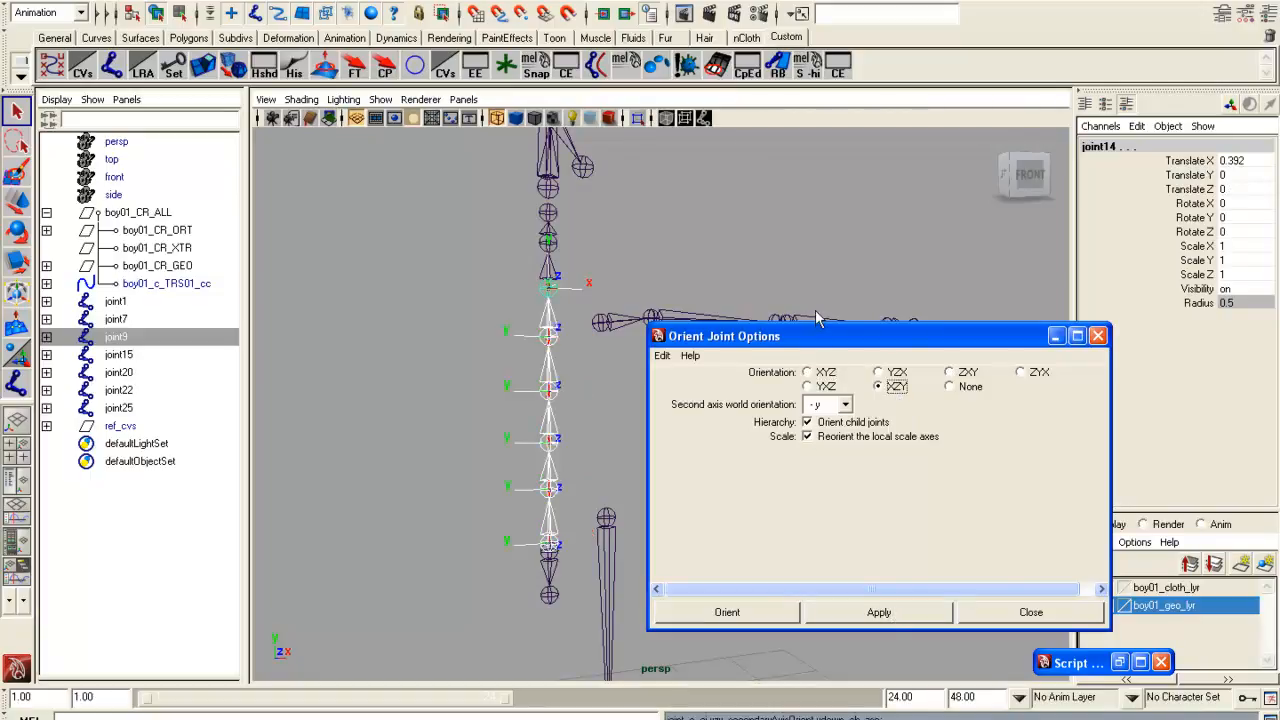
# Reorient the spine joints back to XYZ with second axis world orientation -y and close the Orient Joint options.
pyautogui.moveTo(815, 340); pyautogui.dragTo(860, 467)
pyautogui.keyDown('alt'); pyautogui.moveTo(637, 396); pyautogui.dragTo(653, 384); pyautogui.keyUp('alt')
pyautogui.keyDown('alt'); pyautogui.moveTo(653, 384); pyautogui.dragTo(618, 298, button='middle'); pyautogui.keyUp('alt')
pyautogui.click(874, 505)
pyautogui.moveTo(897, 472); pyautogui.dragTo(848, 244)
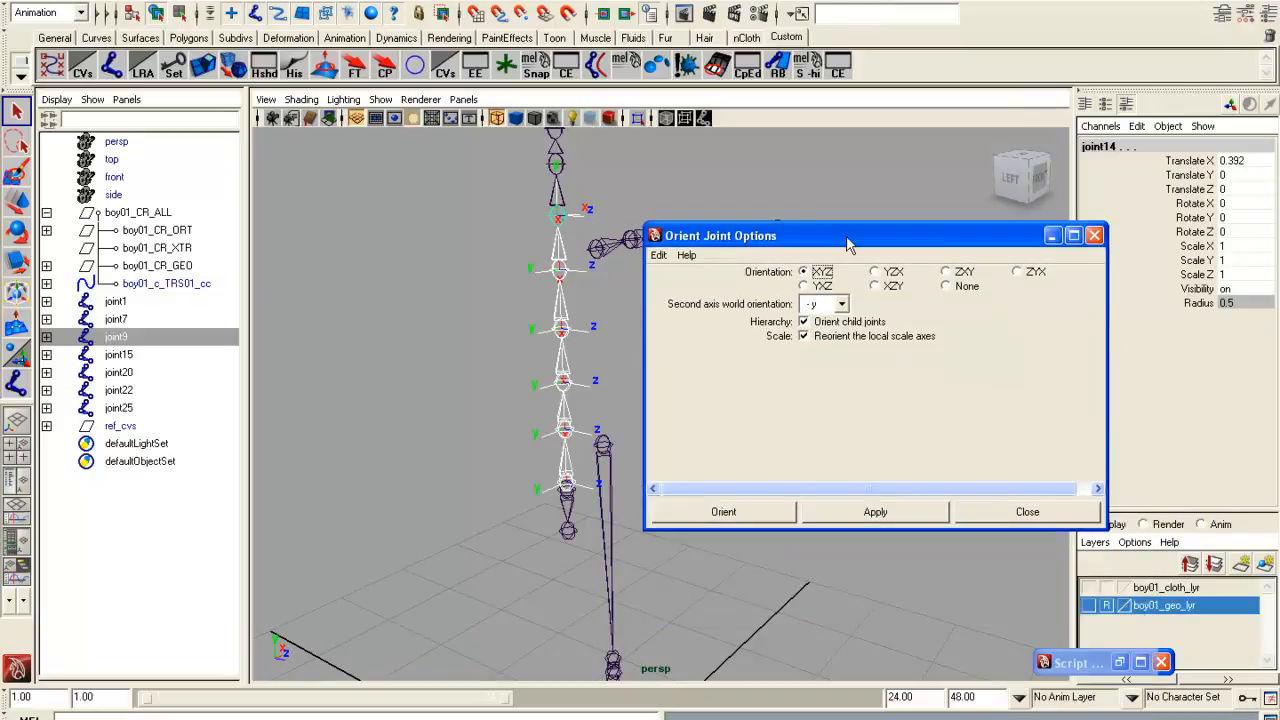
pyautogui.click(889, 511)
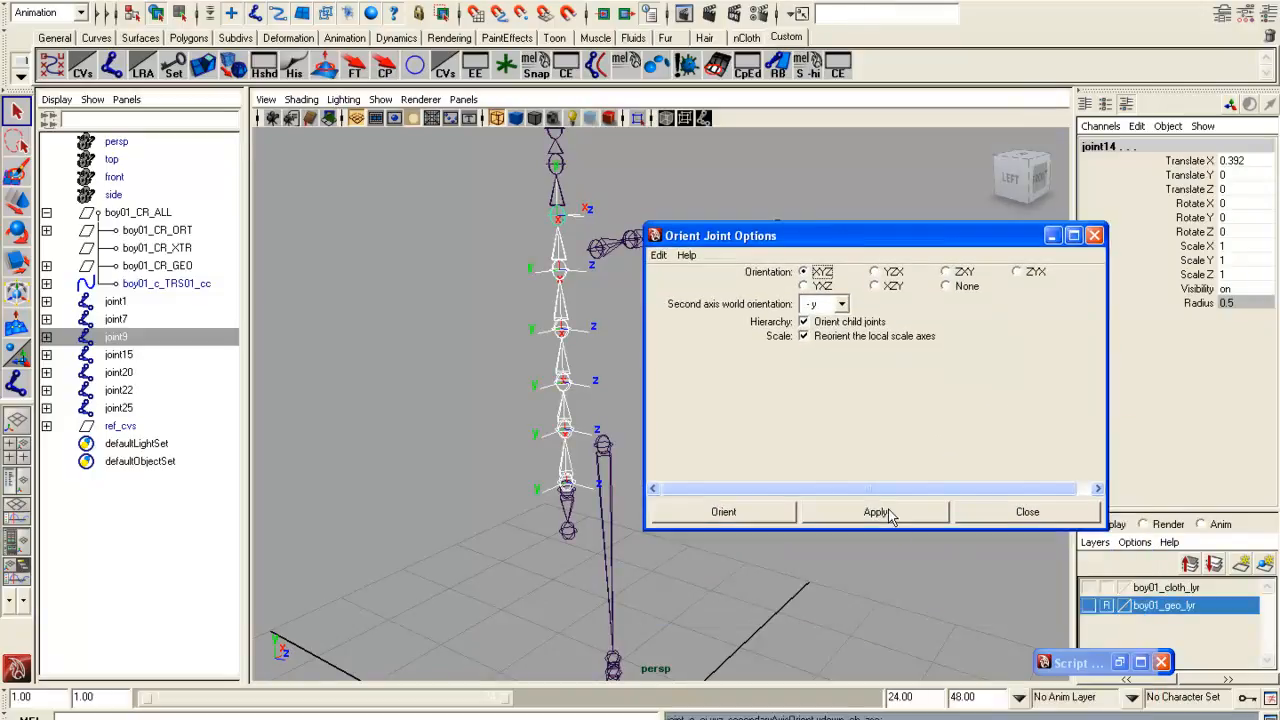
pyautogui.click(844, 307)
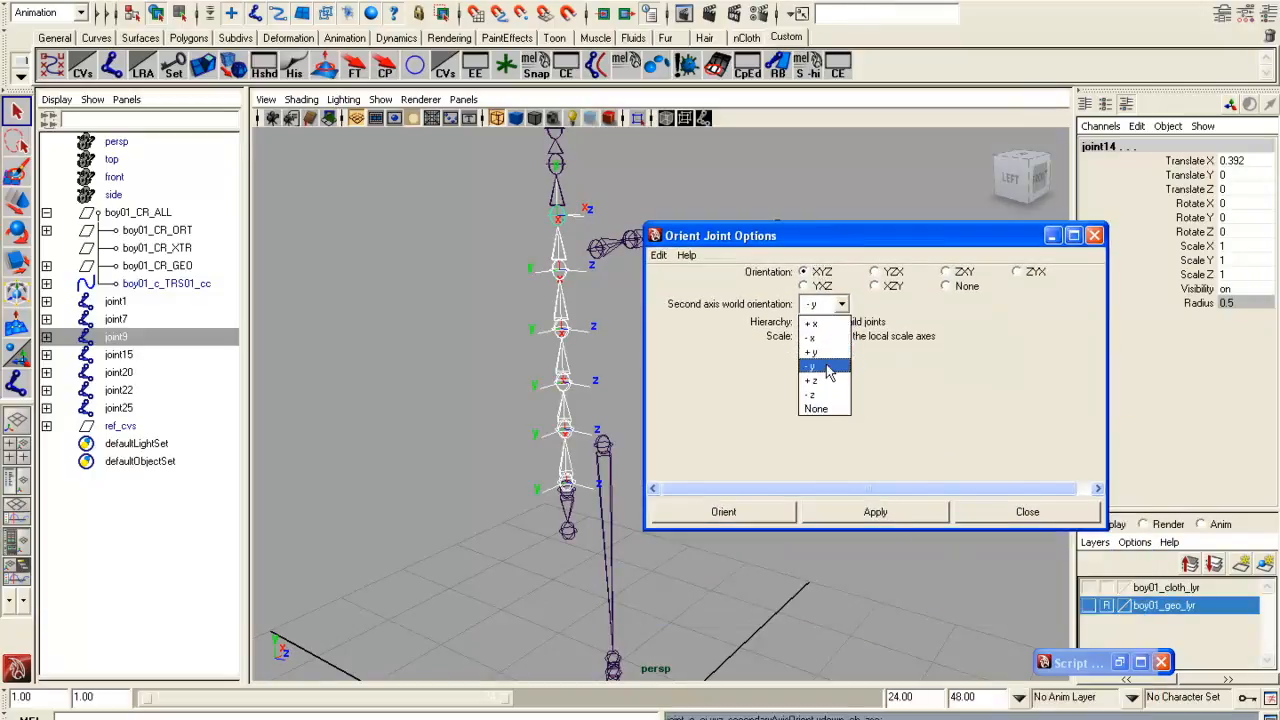
pyautogui.click(826, 367)
pyautogui.click(1079, 519)
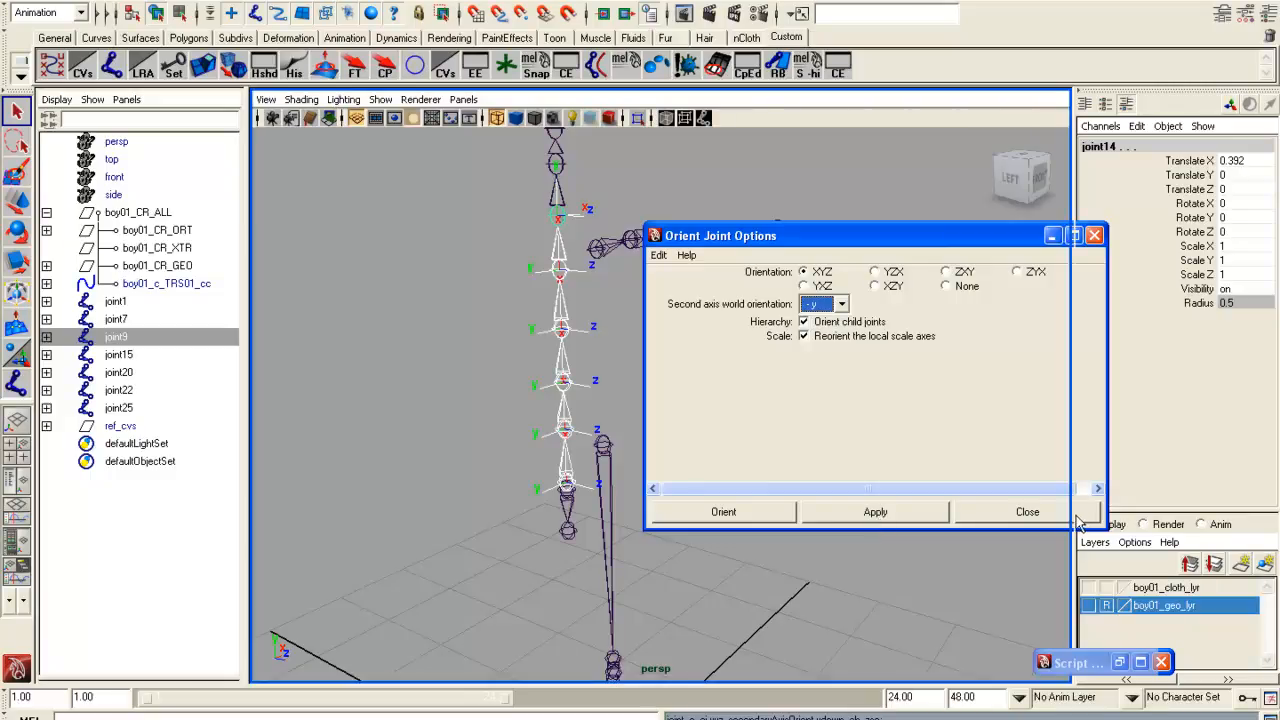
# Switch back to component mode with the spine chain's local rotation axes shown.
pyautogui.keyDown('alt'); pyautogui.moveTo(541, 432); pyautogui.dragTo(423, 430); pyautogui.keyUp('alt')
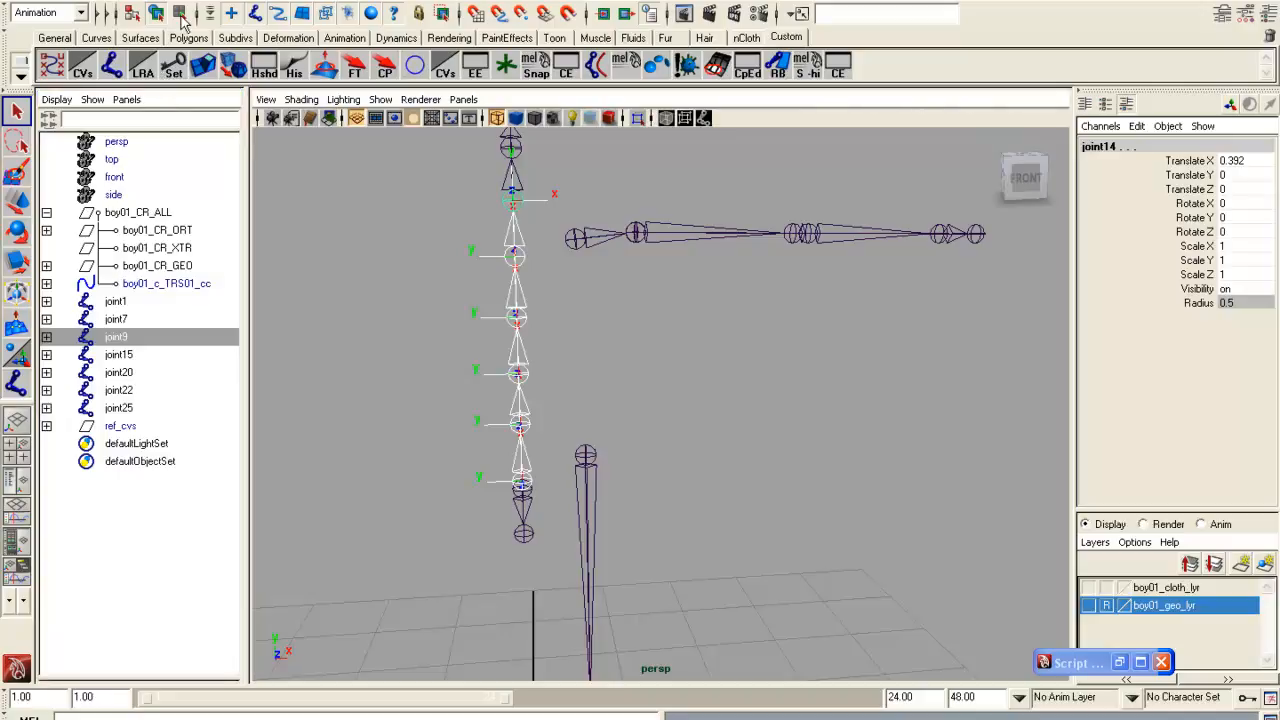
pyautogui.click(180, 15)
pyautogui.moveTo(580, 288)
pyautogui.keyDown('alt'); pyautogui.mouseDown()
pyautogui.moveTo(636, 278)
pyautogui.moveTo(600, 303)
pyautogui.mouseUp(); pyautogui.keyUp('alt')
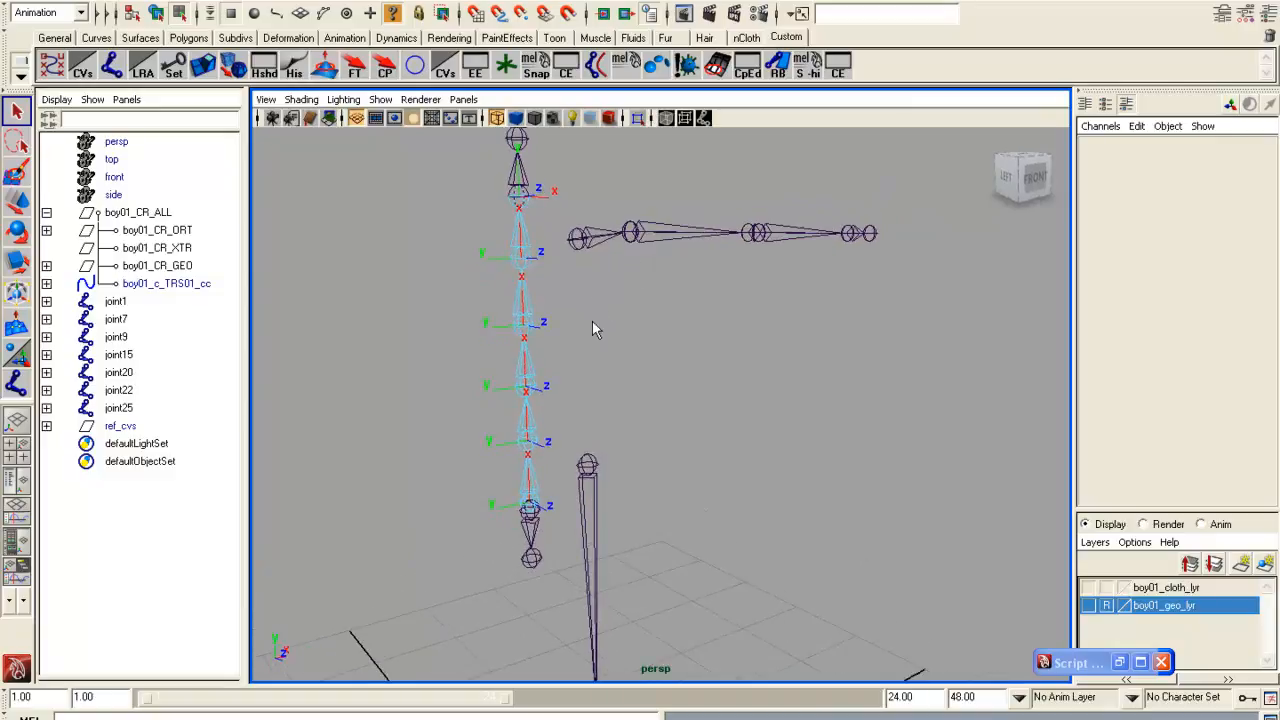
# Select the spine joints' local rotation axes from the side and try rotating them together.
pyautogui.keyDown('alt'); pyautogui.moveTo(418, 355); pyautogui.dragTo(734, 371); pyautogui.keyUp('alt')
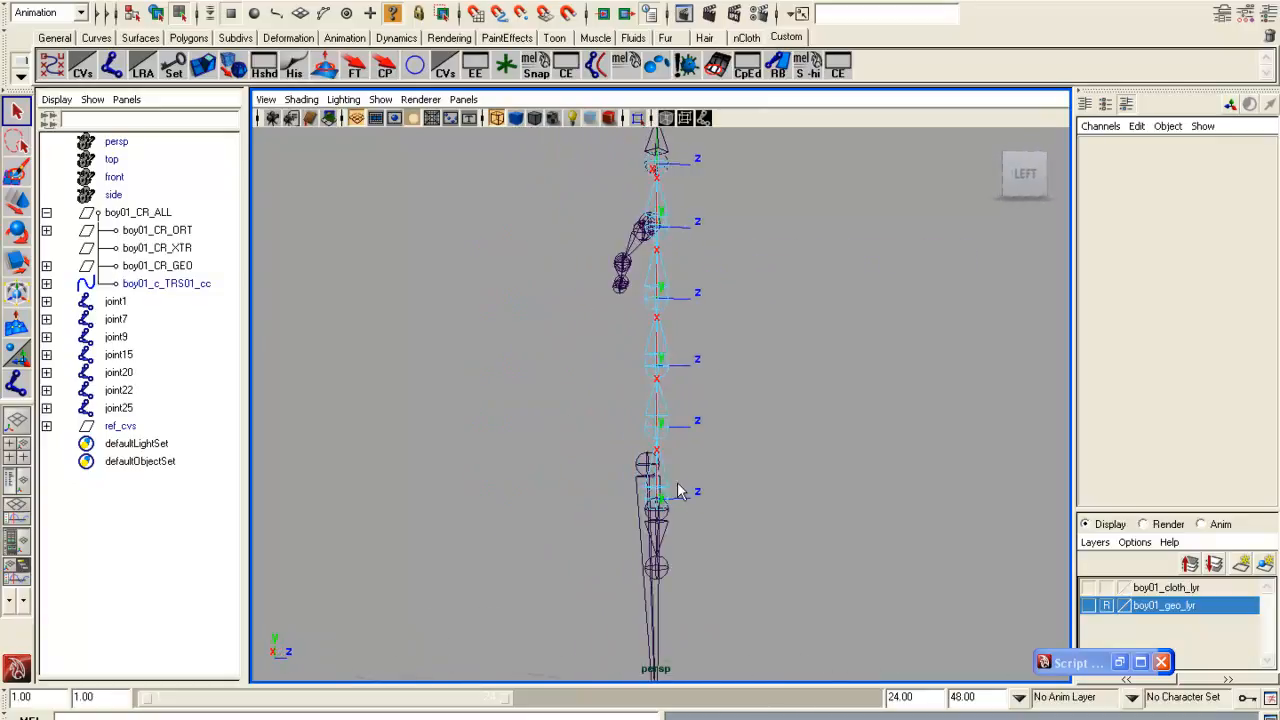
pyautogui.moveTo(704, 521); pyautogui.dragTo(703, 519)
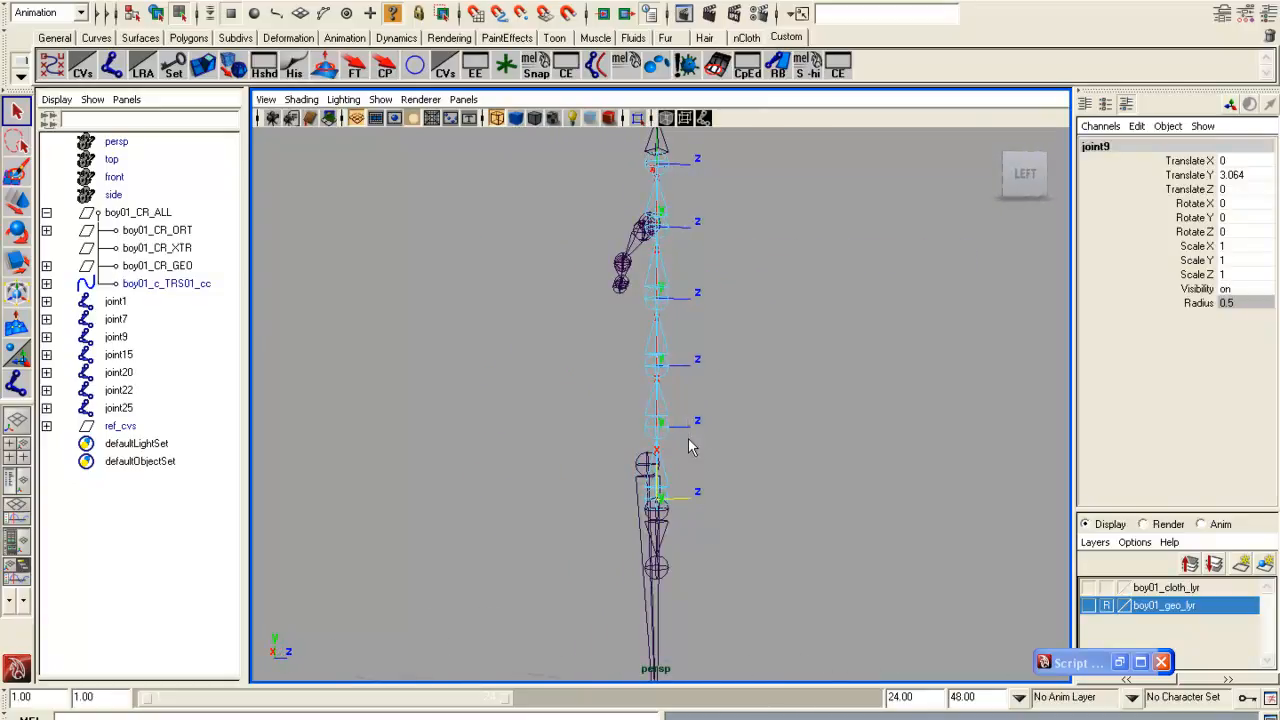
pyautogui.click(693, 368)
pyautogui.click(697, 318)
pyautogui.keyDown('shift'); pyautogui.click(688, 166); pyautogui.keyUp('shift')
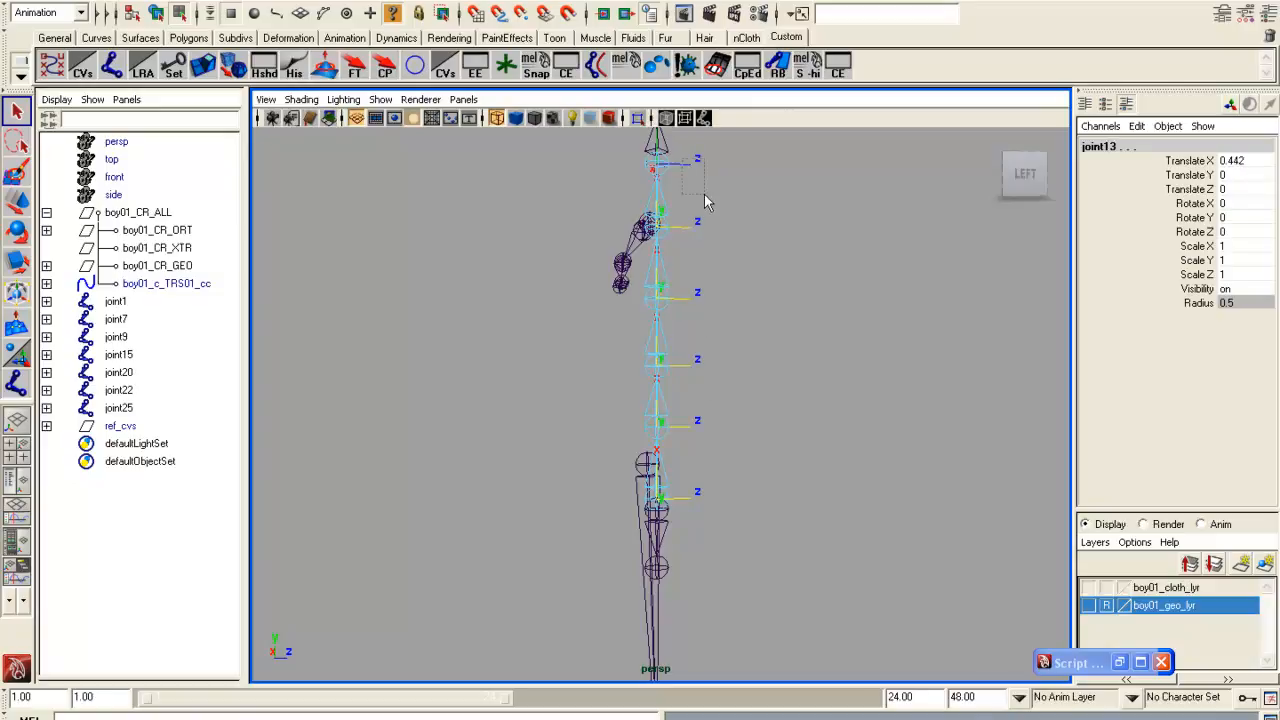
pyautogui.press('e')
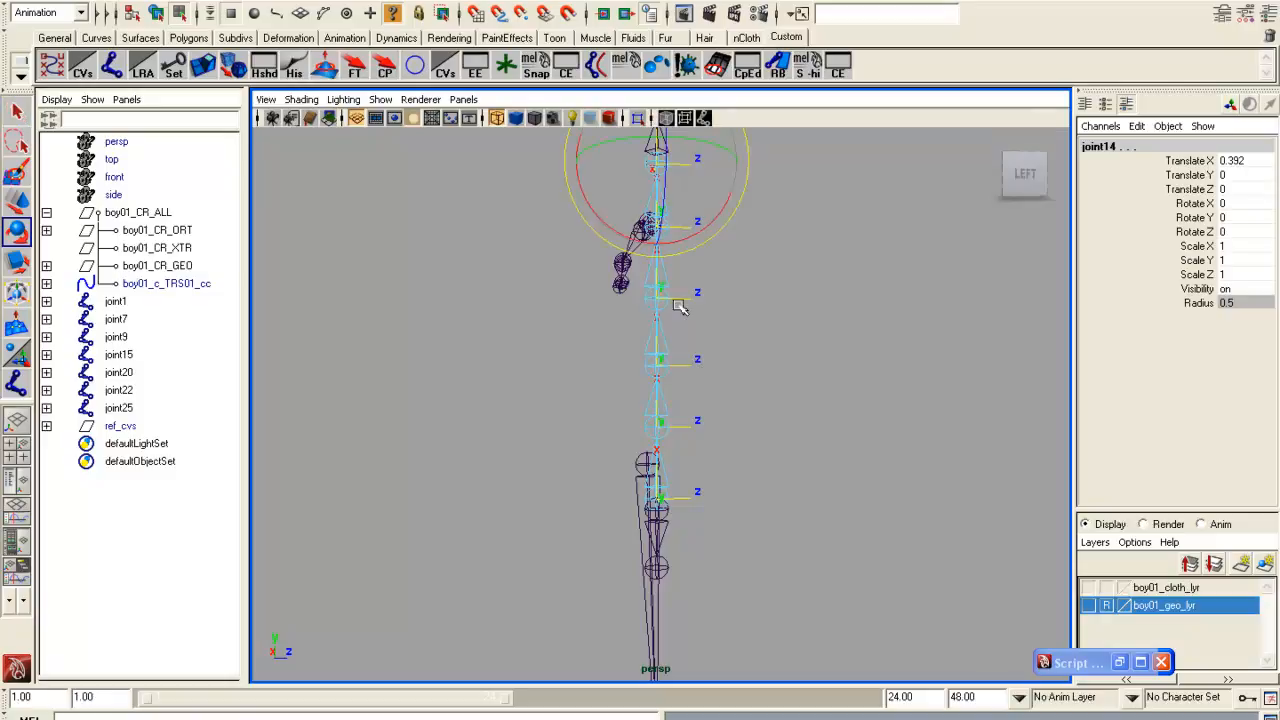
pyautogui.keyDown('alt'); pyautogui.moveTo(697, 363); pyautogui.dragTo(540, 246); pyautogui.keyUp('alt')
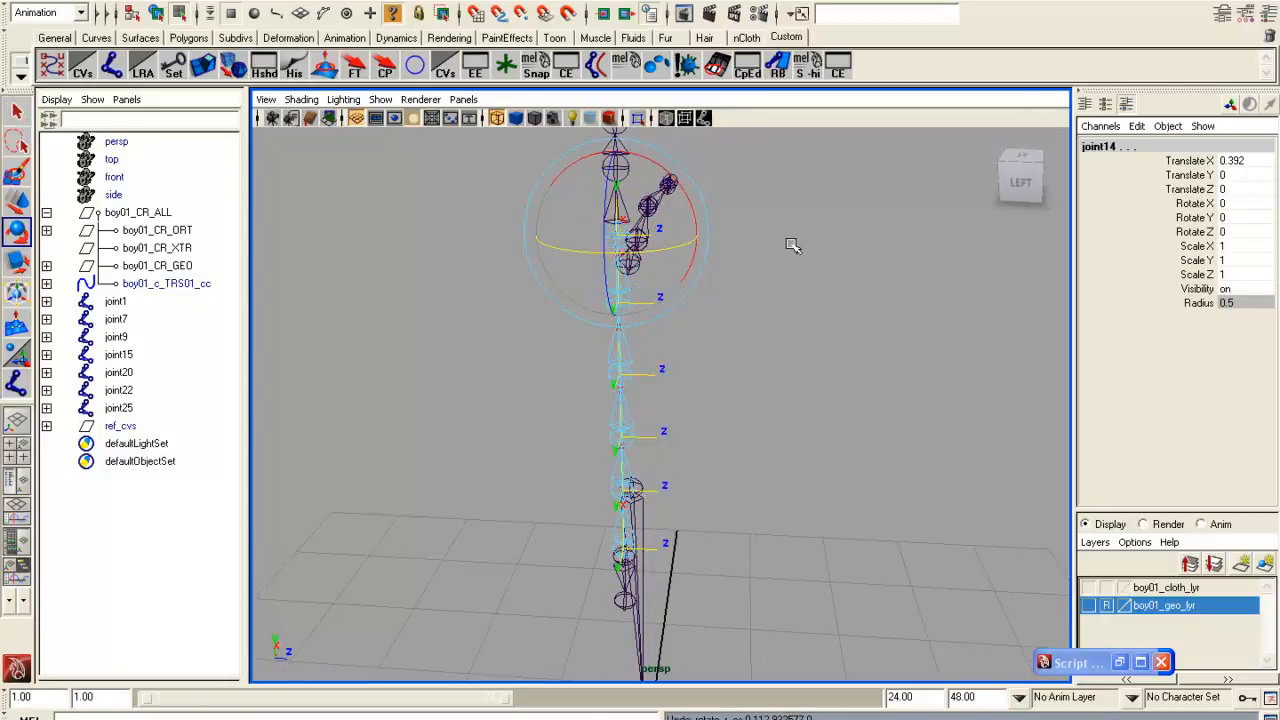
pyautogui.keyDown('alt'); pyautogui.moveTo(737, 294); pyautogui.dragTo(598, 290); pyautogui.keyUp('alt')
pyautogui.keyDown('alt'); pyautogui.moveTo(588, 225); pyautogui.dragTo(648, 262); pyautogui.keyUp('alt')
pyautogui.press('z')
pyautogui.press('z')
pyautogui.press('z')
pyautogui.click(734, 304)
pyautogui.keyDown('alt'); pyautogui.moveTo(734, 304); pyautogui.dragTo(557, 293); pyautogui.keyUp('alt')
# Return to object mode and hide the local rotation axes along the whole spine chain.
pyautogui.click(15, 113)
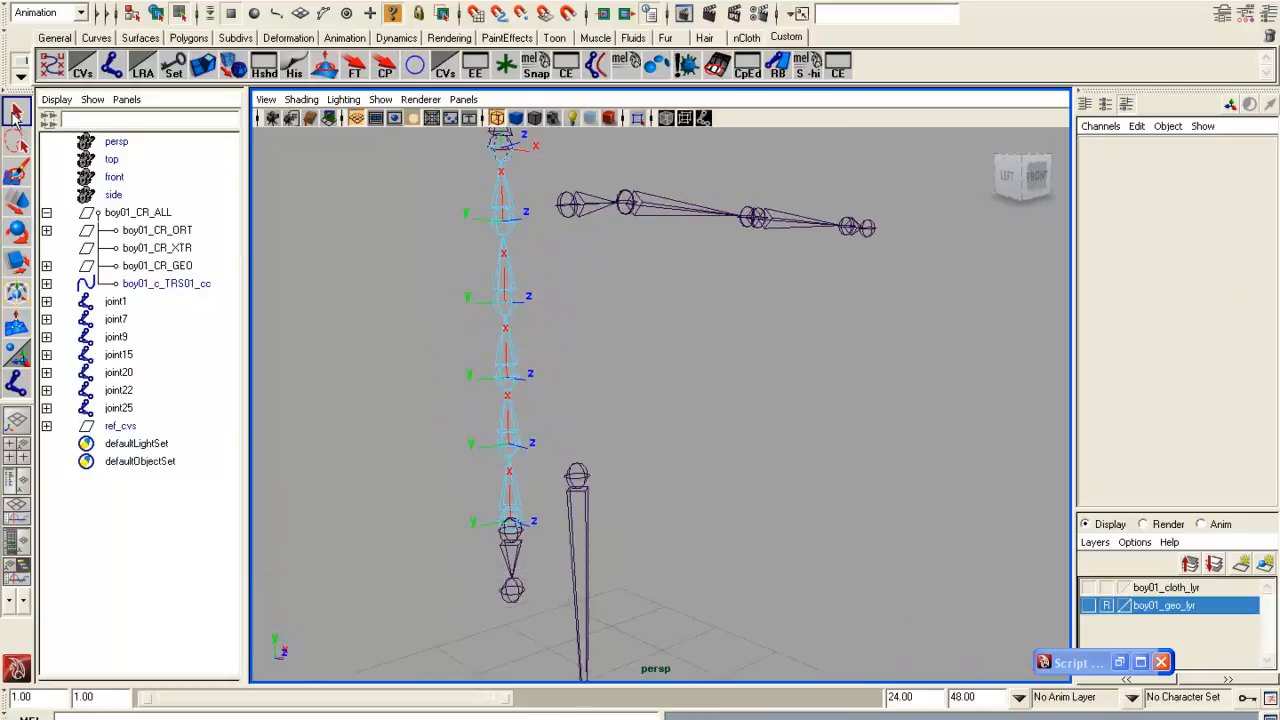
pyautogui.click(155, 13)
pyautogui.keyDown('alt'); pyautogui.moveTo(767, 443); pyautogui.dragTo(694, 285, button='right'); pyautogui.keyUp('alt')
pyautogui.keyDown('alt'); pyautogui.moveTo(694, 285); pyautogui.dragTo(596, 330); pyautogui.keyUp('alt')
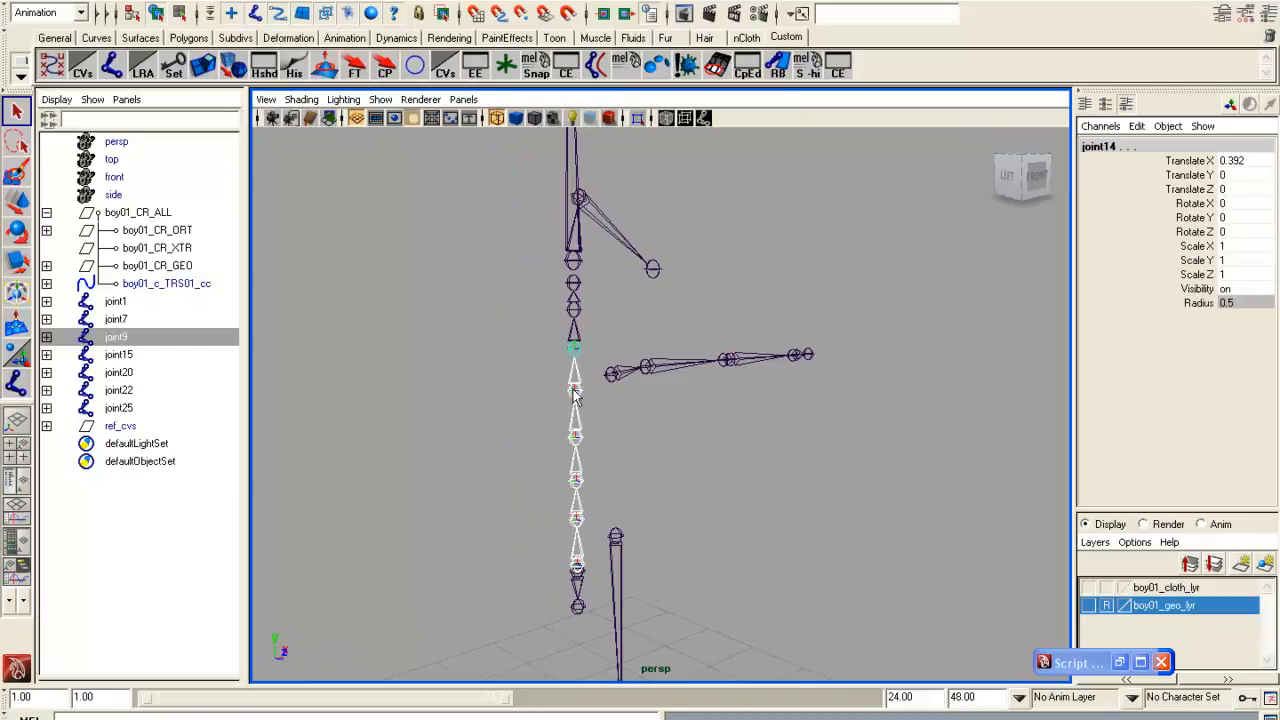
pyautogui.click(406, 494)
# Show the local rotation axes only on joint10 near the base of the spine.
pyautogui.click(580, 517)
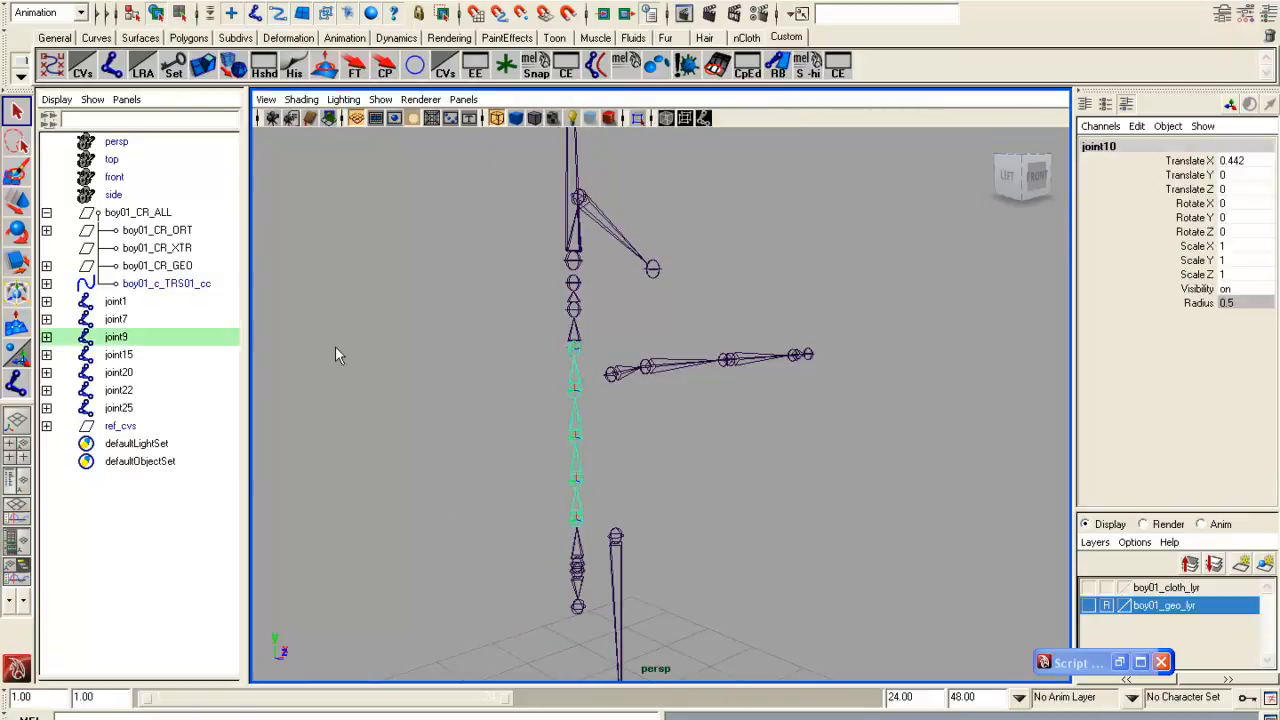
pyautogui.click(145, 75)
pyautogui.keyDown('alt'); pyautogui.moveTo(594, 466); pyautogui.dragTo(634, 466); pyautogui.keyUp('alt')
pyautogui.keyDown('alt'); pyautogui.moveTo(617, 399); pyautogui.dragTo(611, 337); pyautogui.keyUp('alt')
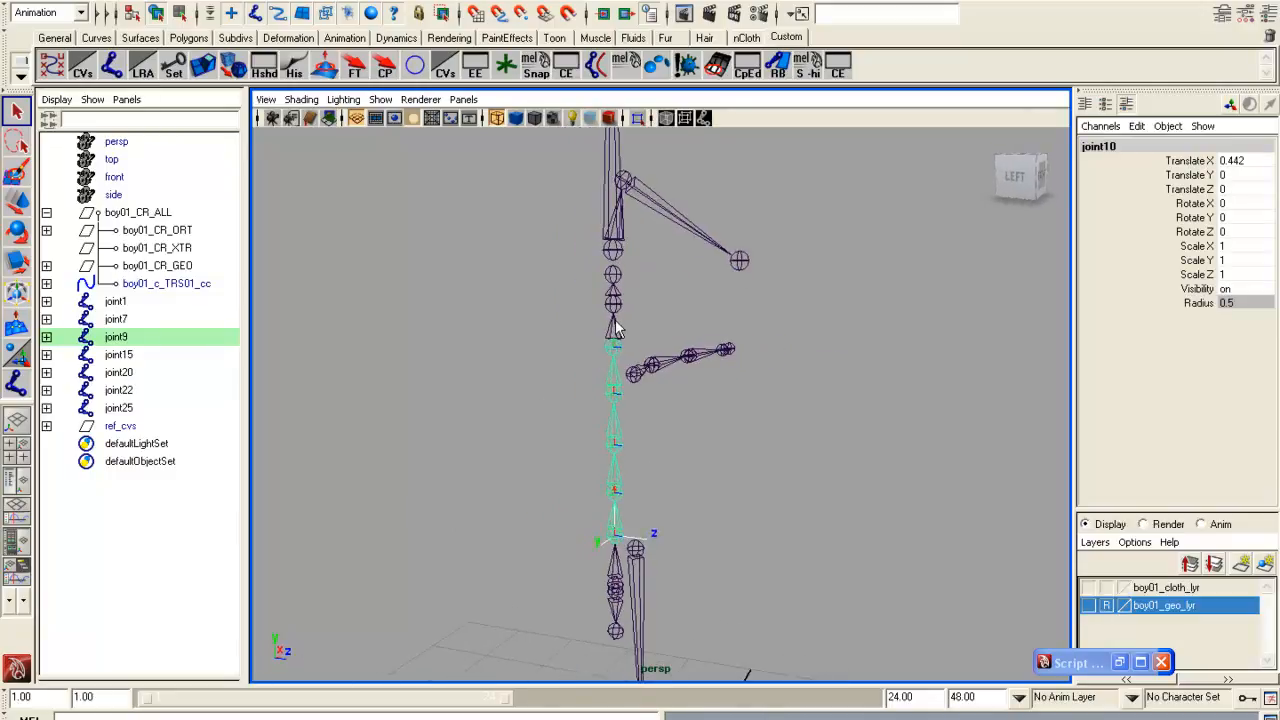
# Display the local rotation axes on the neck chain, starting at joint22 and including its child joints.
pyautogui.click(615, 330)
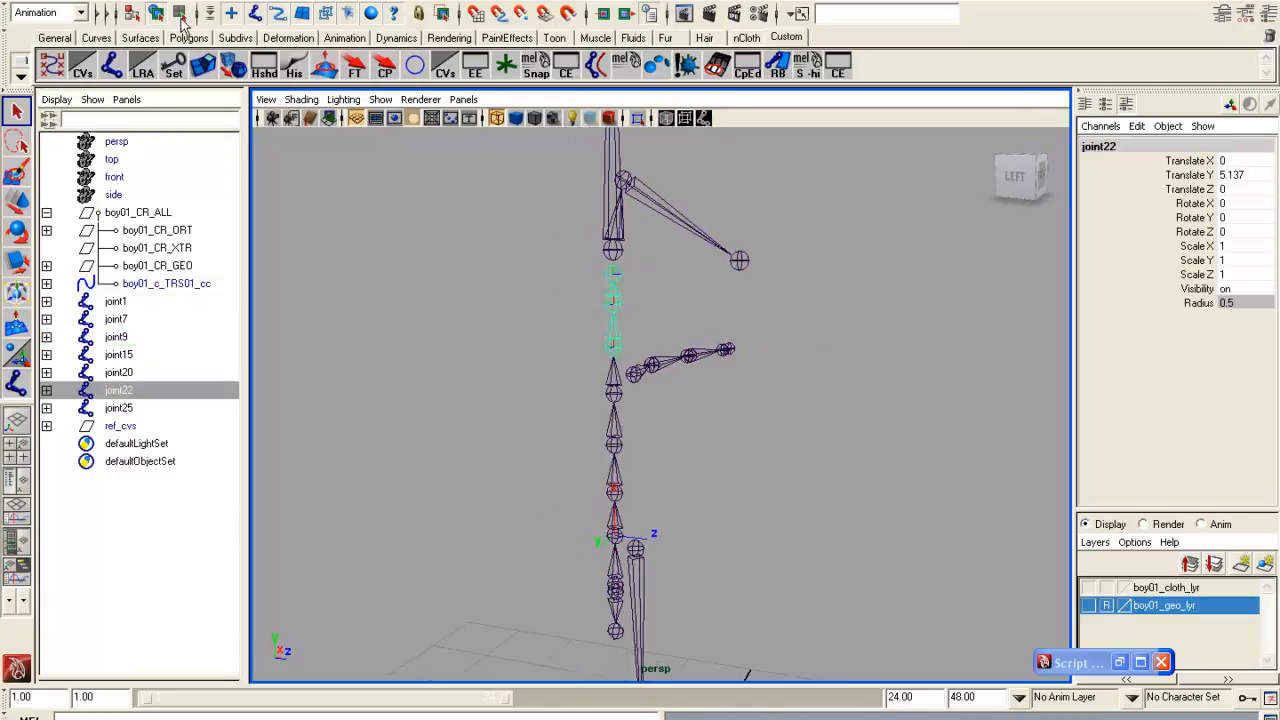
pyautogui.click(145, 75)
pyautogui.keyDown('alt'); pyautogui.moveTo(627, 368); pyautogui.dragTo(585, 393); pyautogui.keyUp('alt')
pyautogui.keyDown('alt'); pyautogui.moveTo(593, 326); pyautogui.dragTo(560, 296); pyautogui.keyUp('alt')
pyautogui.press('Down')
pyautogui.press('Down')
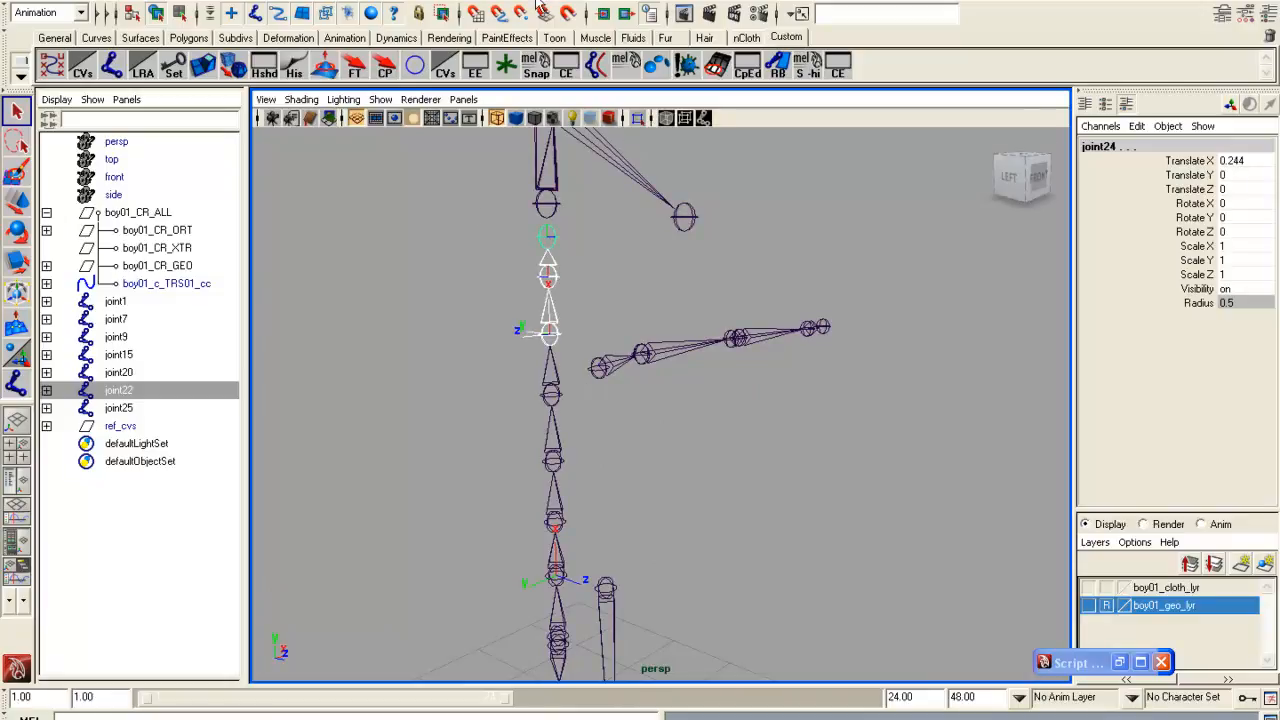
pyautogui.click(147, 78)
# Turn the local rotation axes of the neck root joint22 back on and open the Orient Joint options.
pyautogui.moveTo(566, 333); pyautogui.dragTo(585, 326)
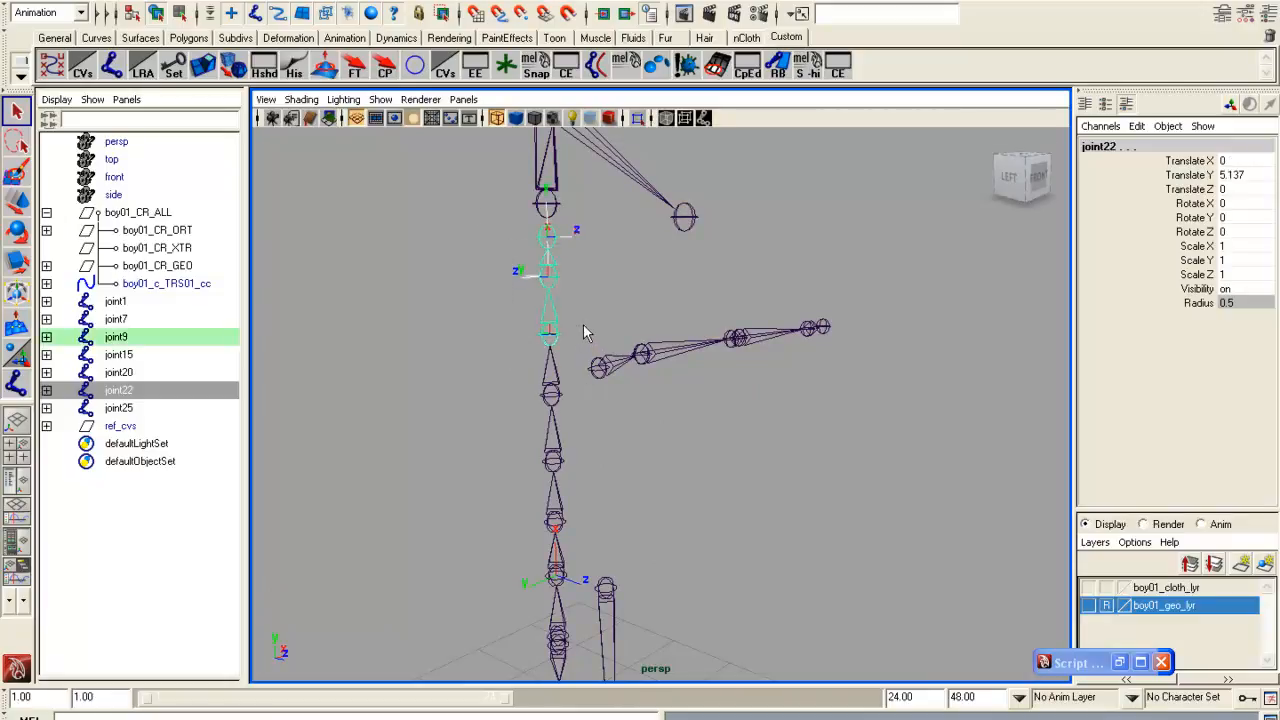
pyautogui.click(138, 82)
pyautogui.click(607, 3)
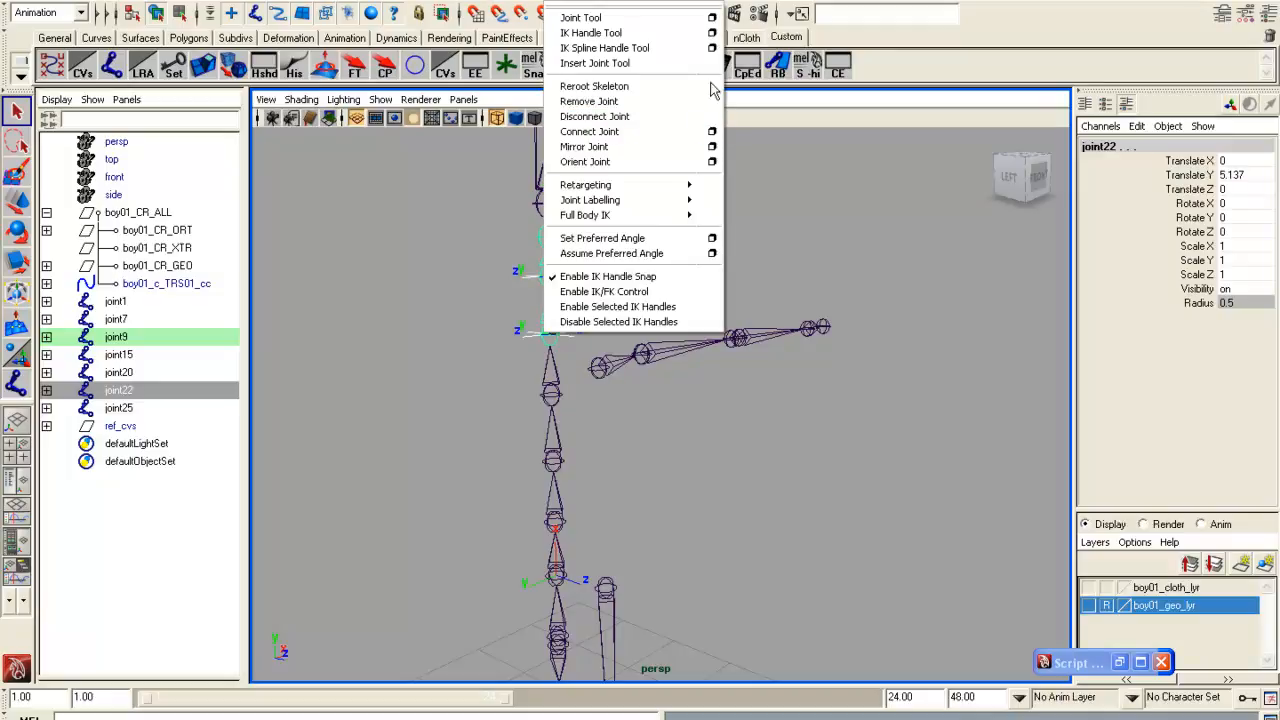
pyautogui.click(712, 161)
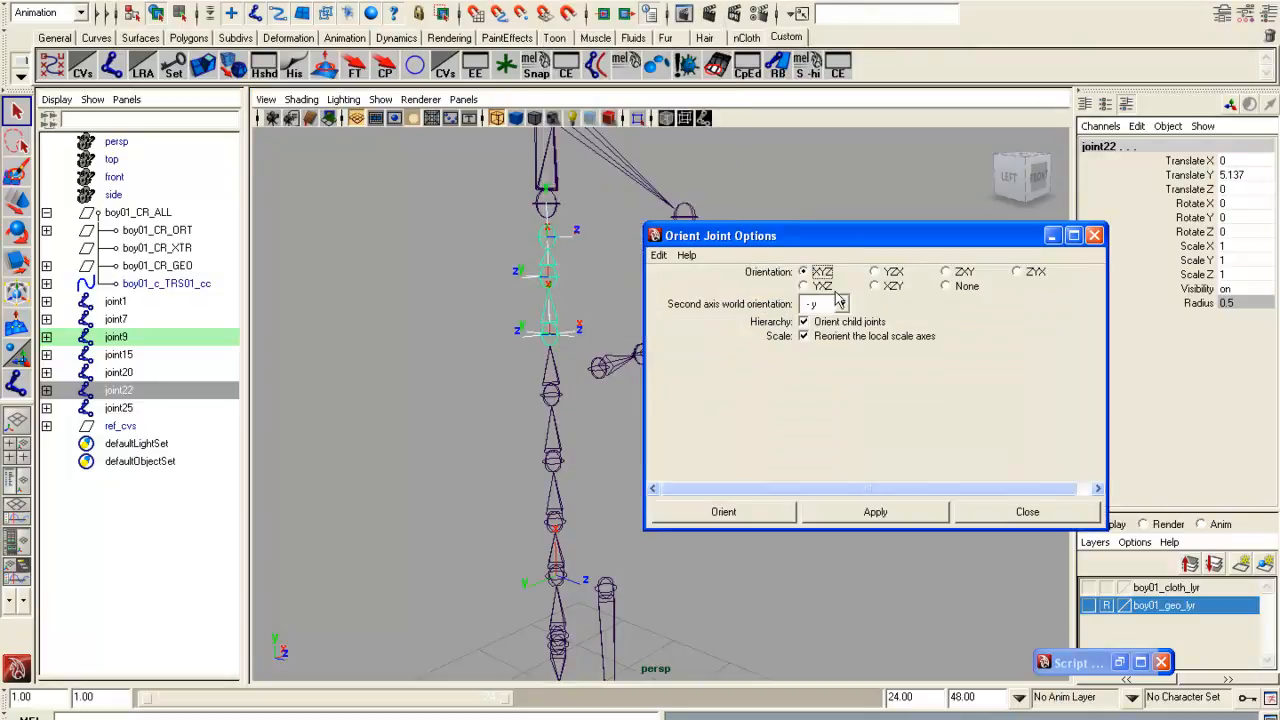
# Try orienting the neck chain from joint22 as XYZ with second axis world orientation -y.
pyautogui.click(851, 514)
pyautogui.keyDown('alt'); pyautogui.moveTo(524, 402); pyautogui.dragTo(473, 346); pyautogui.keyUp('alt')
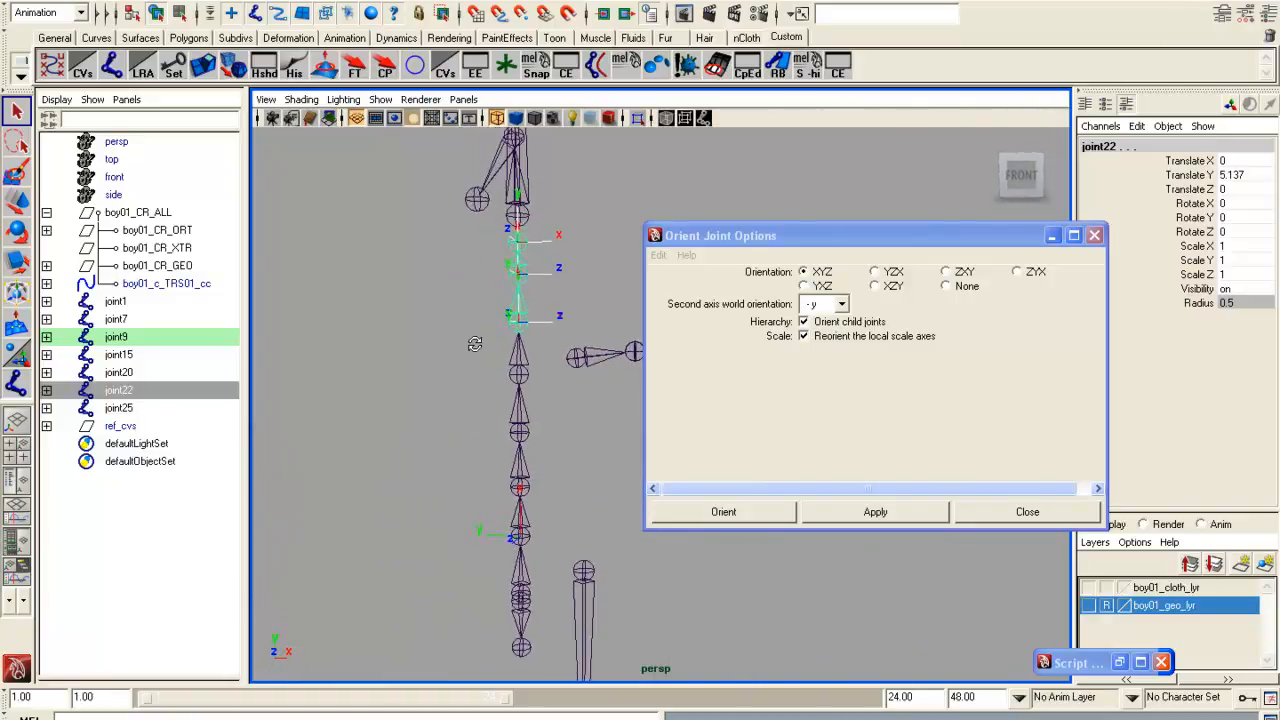
pyautogui.click(576, 326)
pyautogui.keyDown('alt'); pyautogui.moveTo(576, 326); pyautogui.dragTo(548, 314); pyautogui.keyUp('alt')
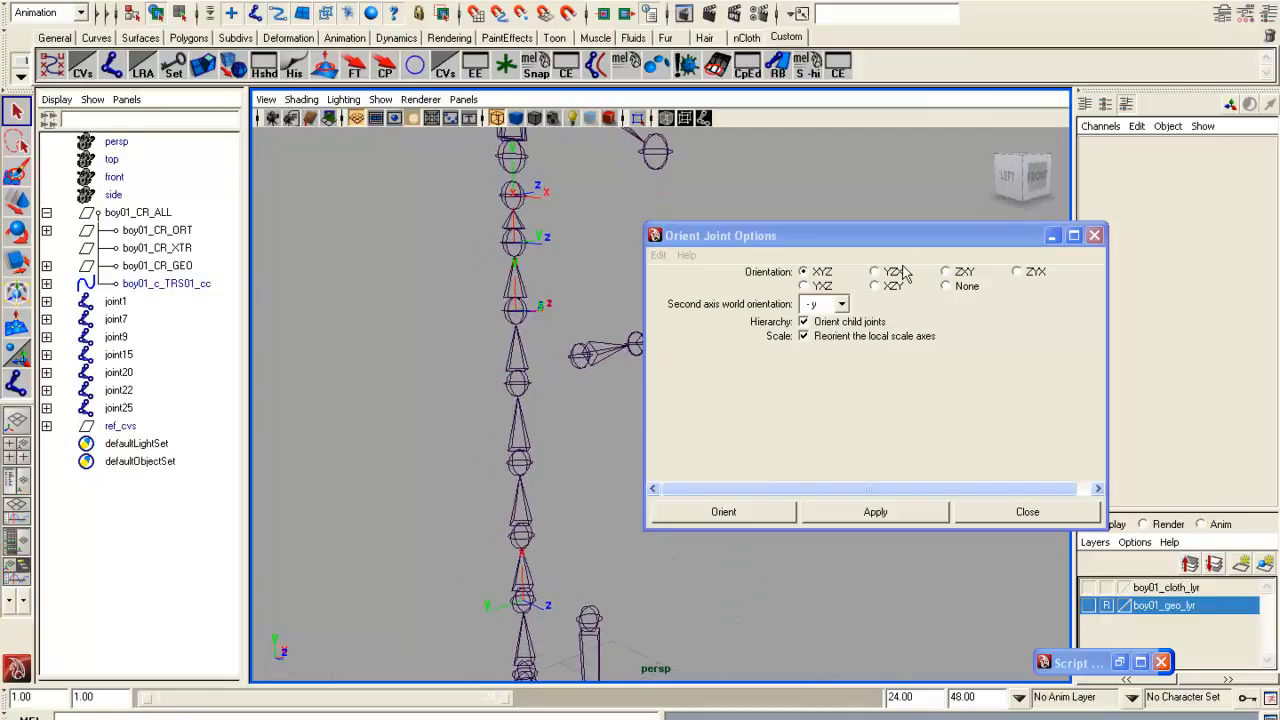
pyautogui.hotkey('ctrl', 'z')
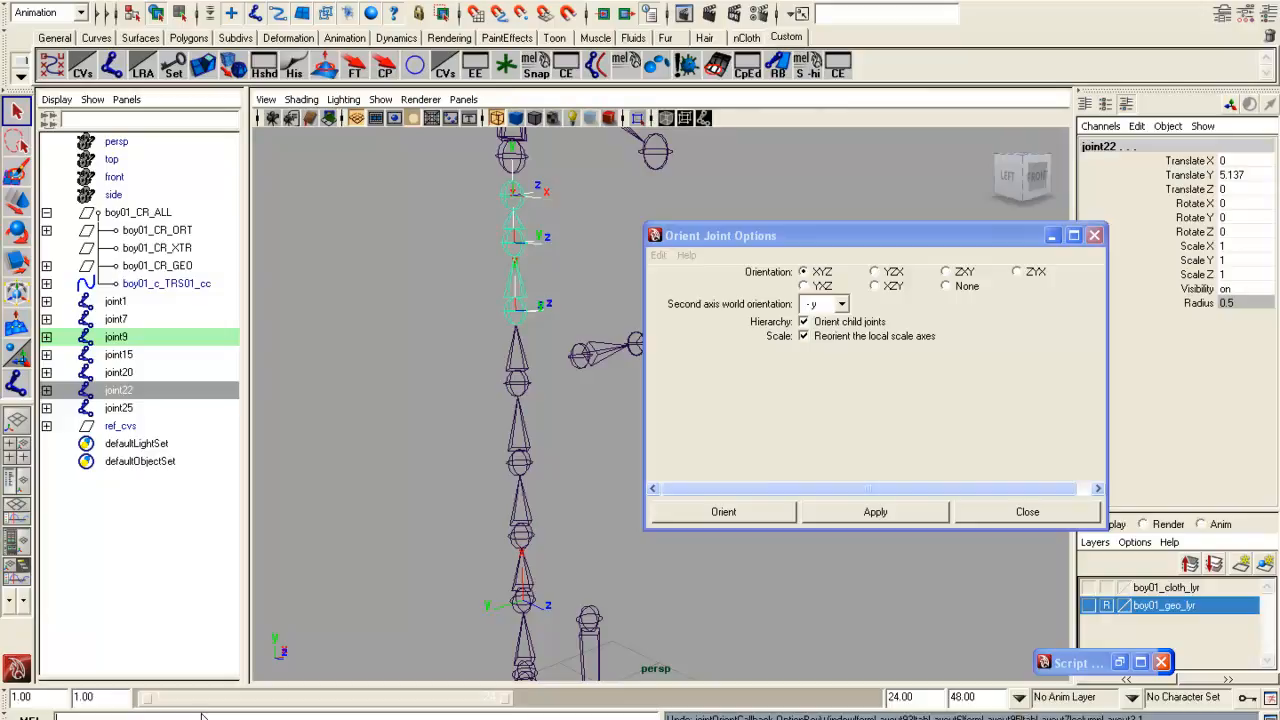
# Select every joint in the neck hierarchy and orient them as XZY with second axis world orientation -y.
pyautogui.press('Return')
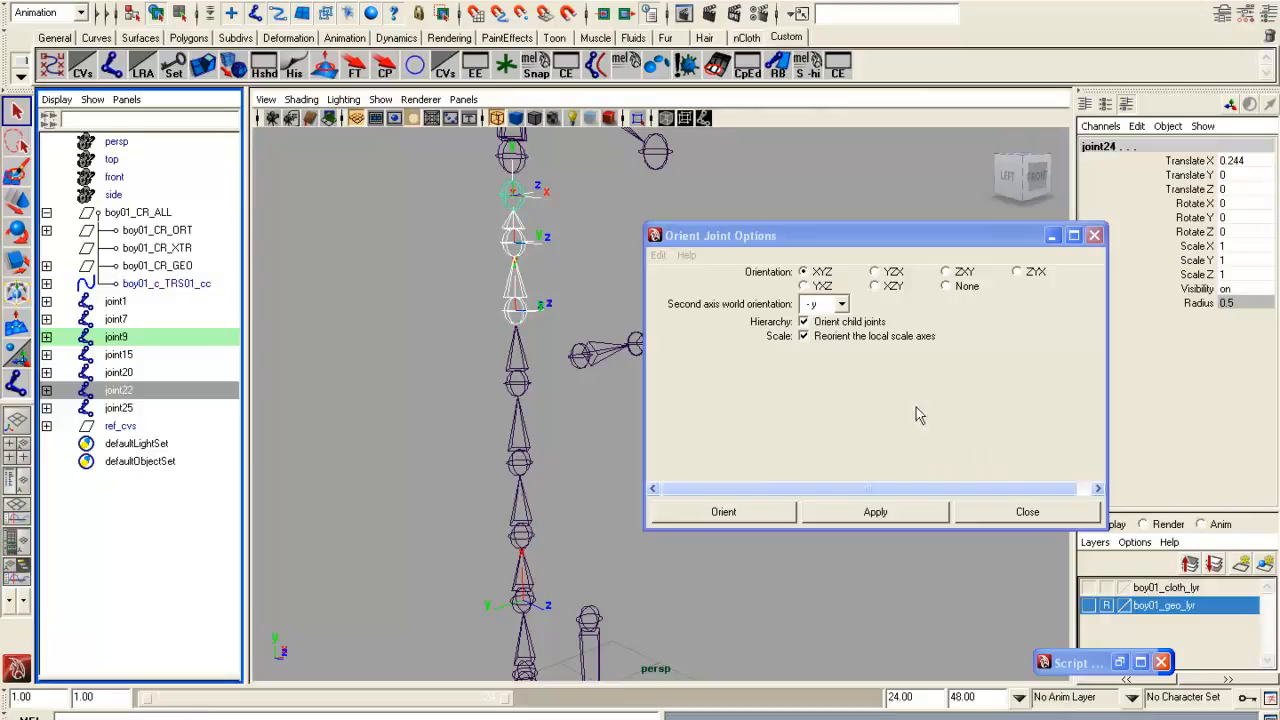
pyautogui.click(893, 287)
pyautogui.click(876, 511)
pyautogui.keyDown('alt'); pyautogui.moveTo(578, 352); pyautogui.dragTo(515, 368); pyautogui.keyUp('alt')
pyautogui.keyDown('alt'); pyautogui.moveTo(492, 470); pyautogui.dragTo(467, 318); pyautogui.keyUp('alt')
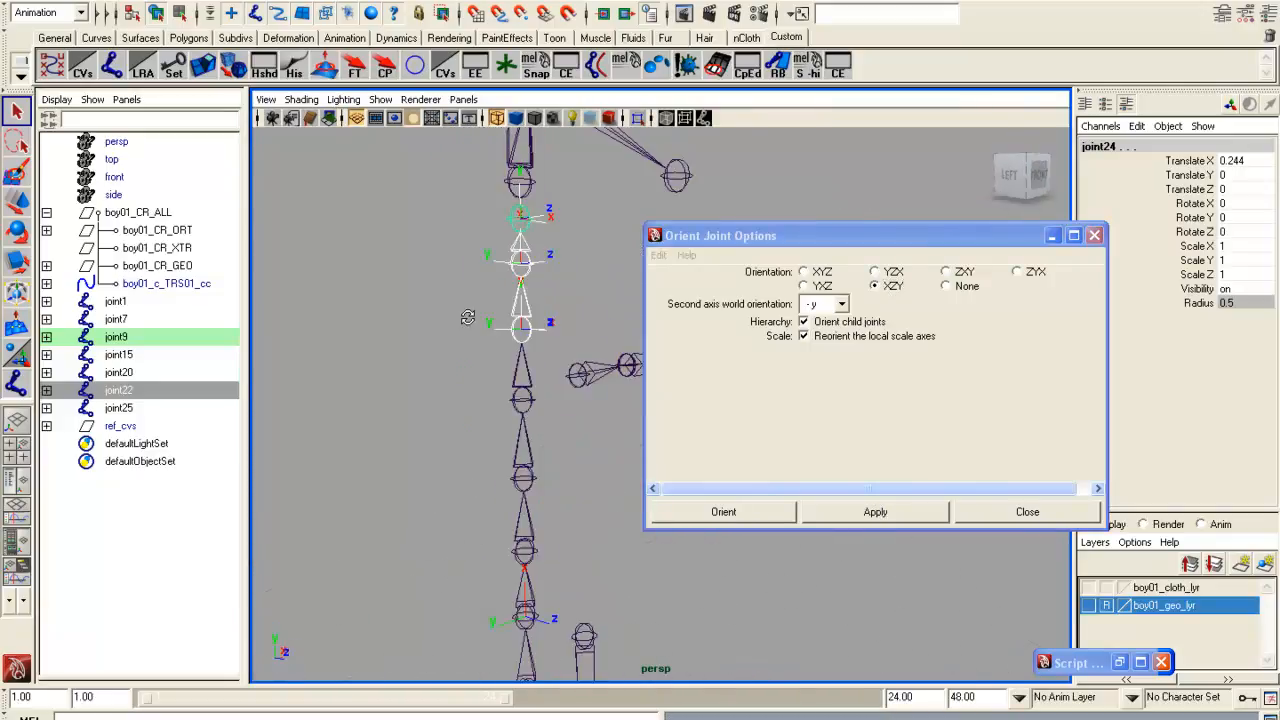
# Show the local rotation axes on the head chain from joint25 and orient it as XZY with second axis world orientation -y.
pyautogui.click(513, 185)
pyautogui.keyDown('alt'); pyautogui.moveTo(512, 337); pyautogui.dragTo(480, 436, button='middle'); pyautogui.keyUp('alt')
pyautogui.keyDown('alt'); pyautogui.moveTo(502, 434); pyautogui.dragTo(513, 434); pyautogui.keyUp('alt')
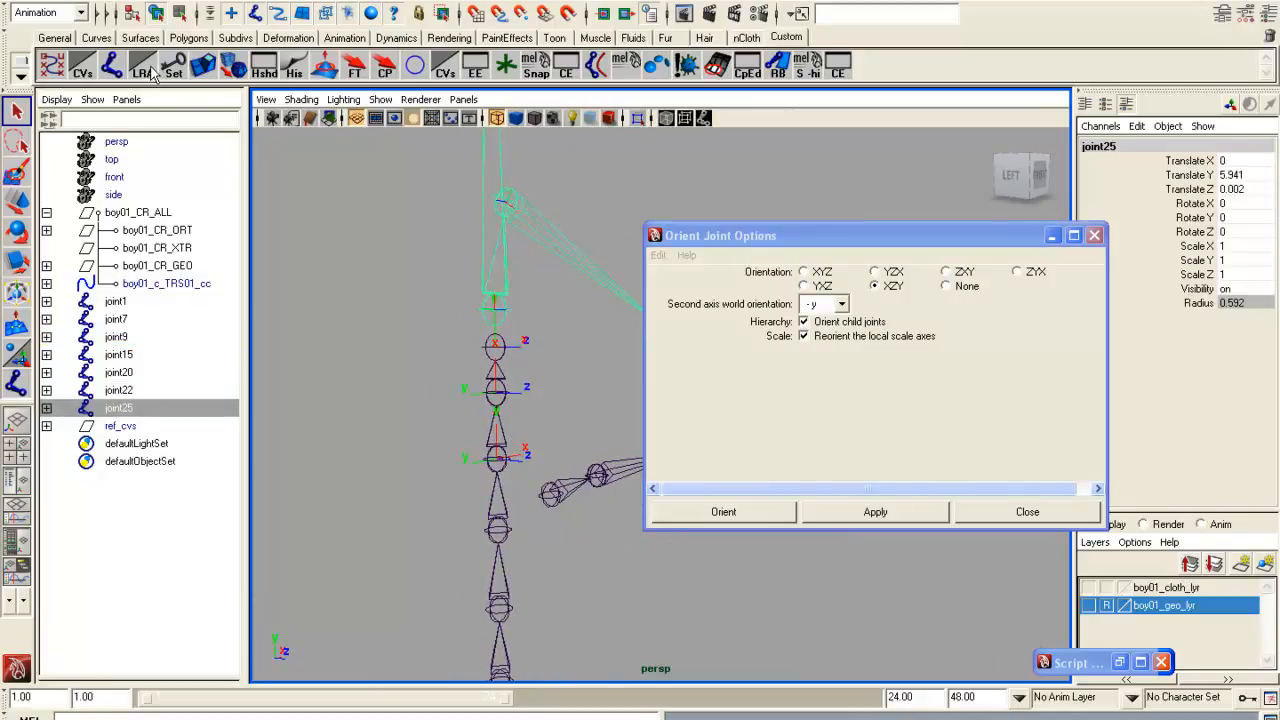
pyautogui.click(876, 515)
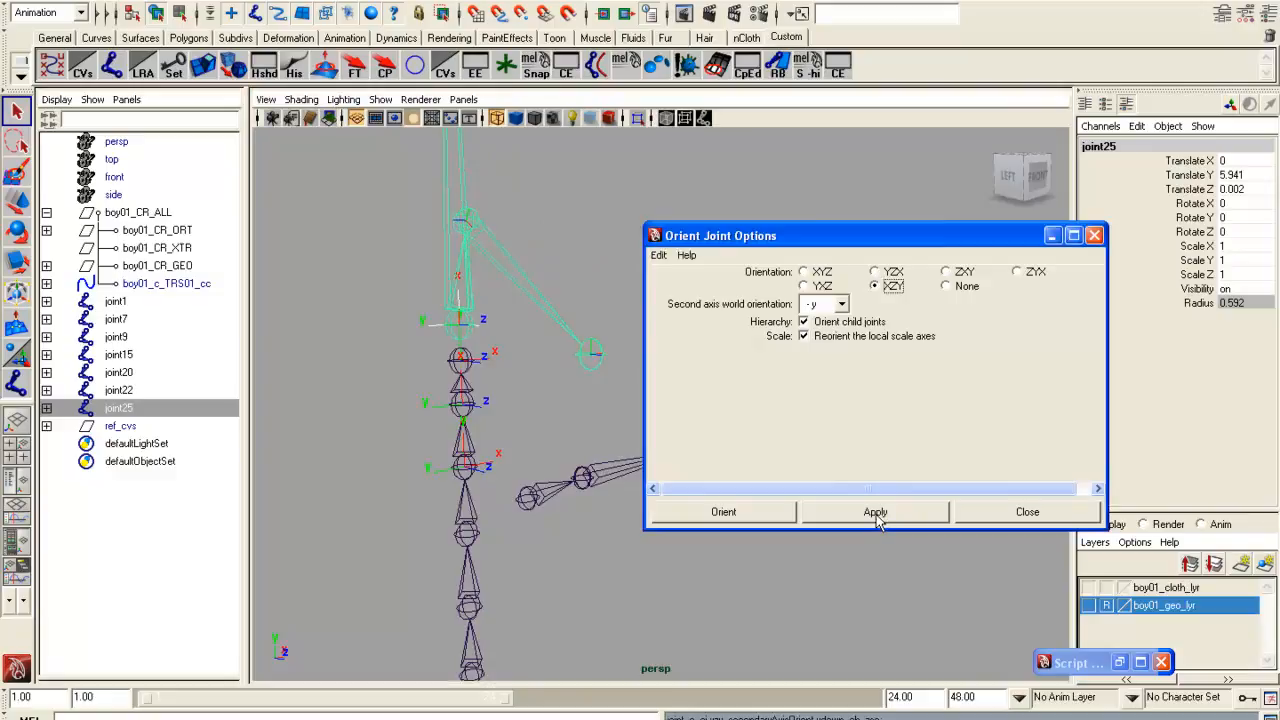
pyautogui.click(874, 511)
pyautogui.keyDown('alt'); pyautogui.moveTo(463, 385); pyautogui.dragTo(478, 270); pyautogui.keyUp('alt')
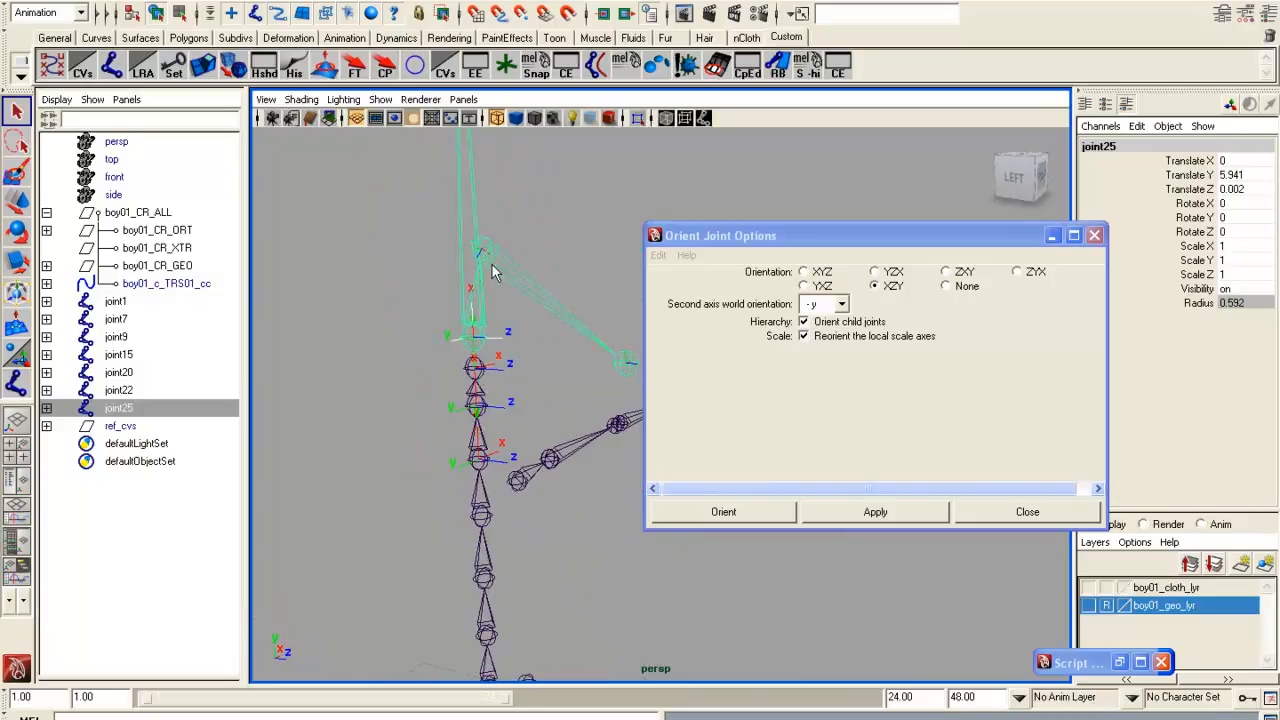
# Select the jaw joint27 and display its local rotation axes.
pyautogui.click(492, 264)
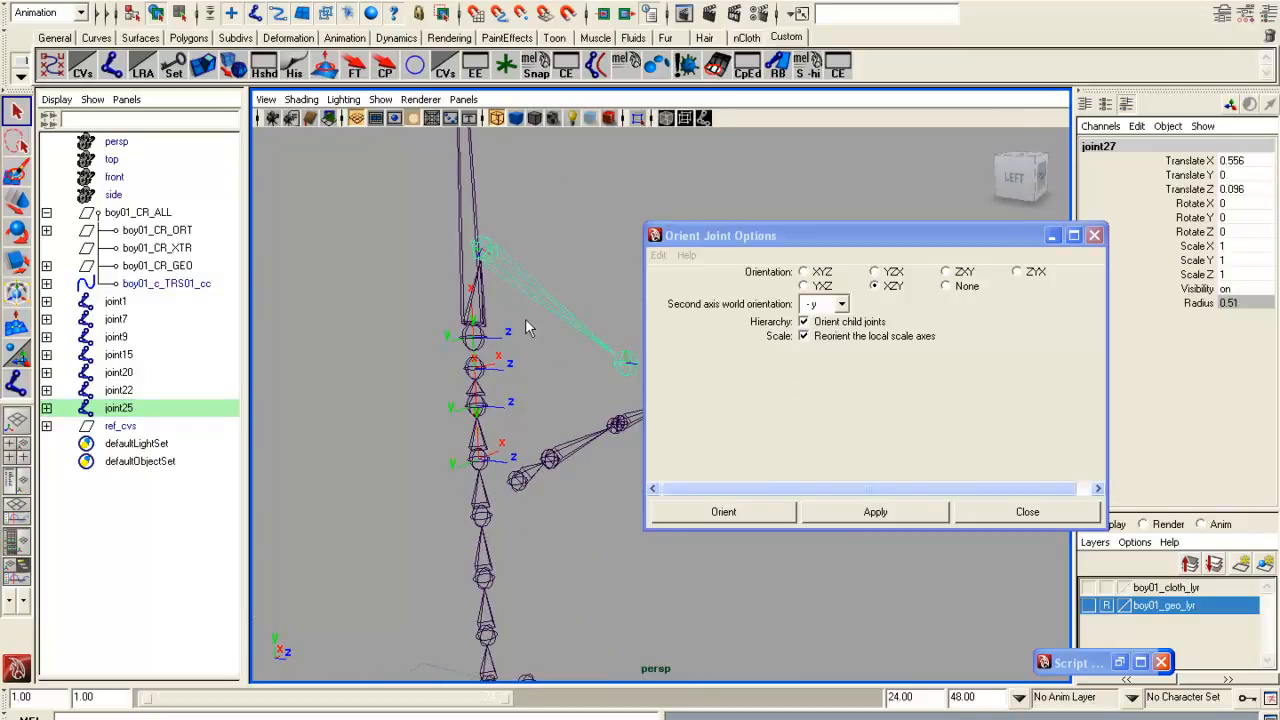
pyautogui.keyDown('alt'); pyautogui.moveTo(536, 341); pyautogui.dragTo(487, 387); pyautogui.keyUp('alt')
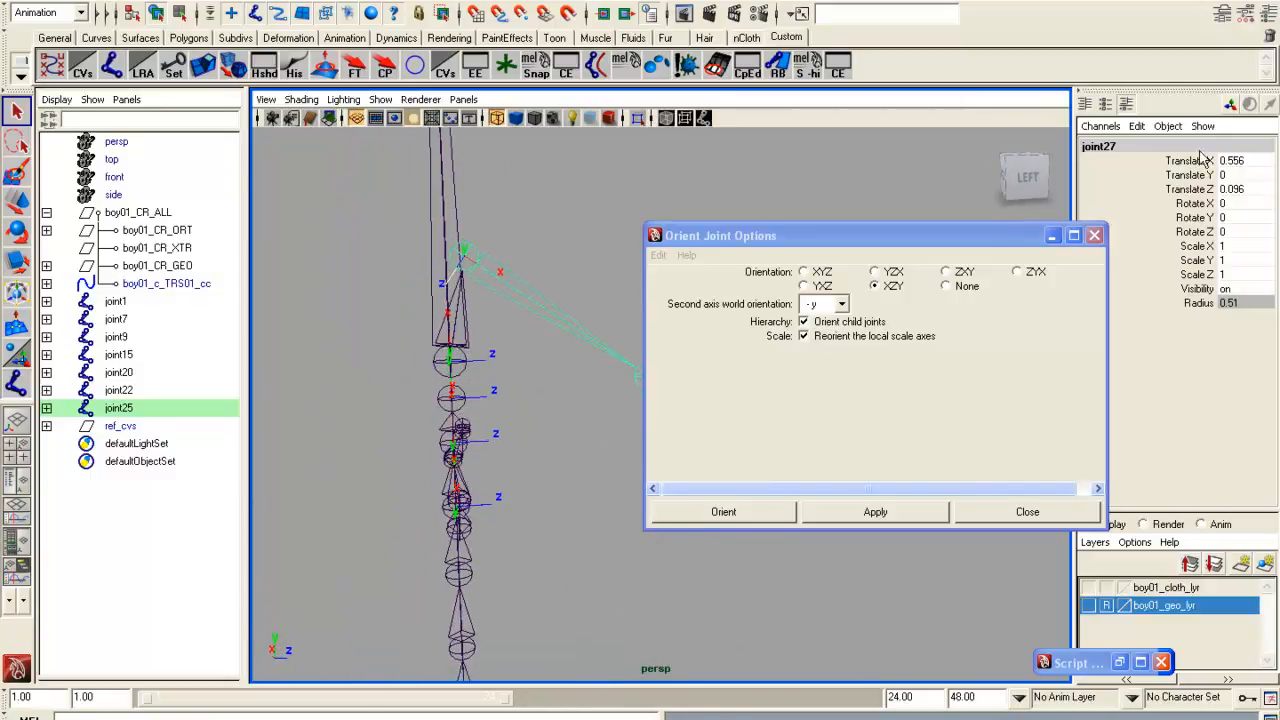
# Test-rotate the jaw joint about Z and Y, undoing each rotation.
pyautogui.click(1195, 231)
pyautogui.press('e')
pyautogui.moveTo(673, 135); pyautogui.dragTo(357, 178, button='middle')
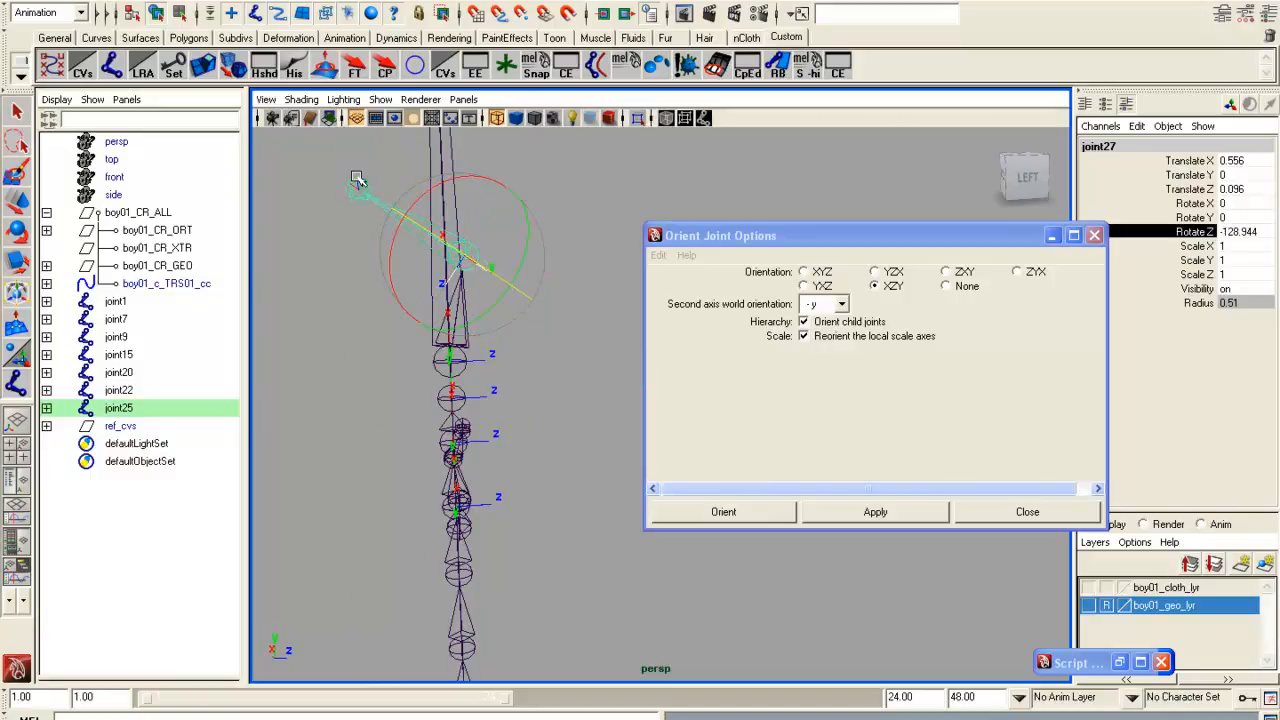
pyautogui.hotkey('ctrl', 'z')
pyautogui.click(1215, 217)
pyautogui.moveTo(897, 223); pyautogui.dragTo(835, 233, button='middle')
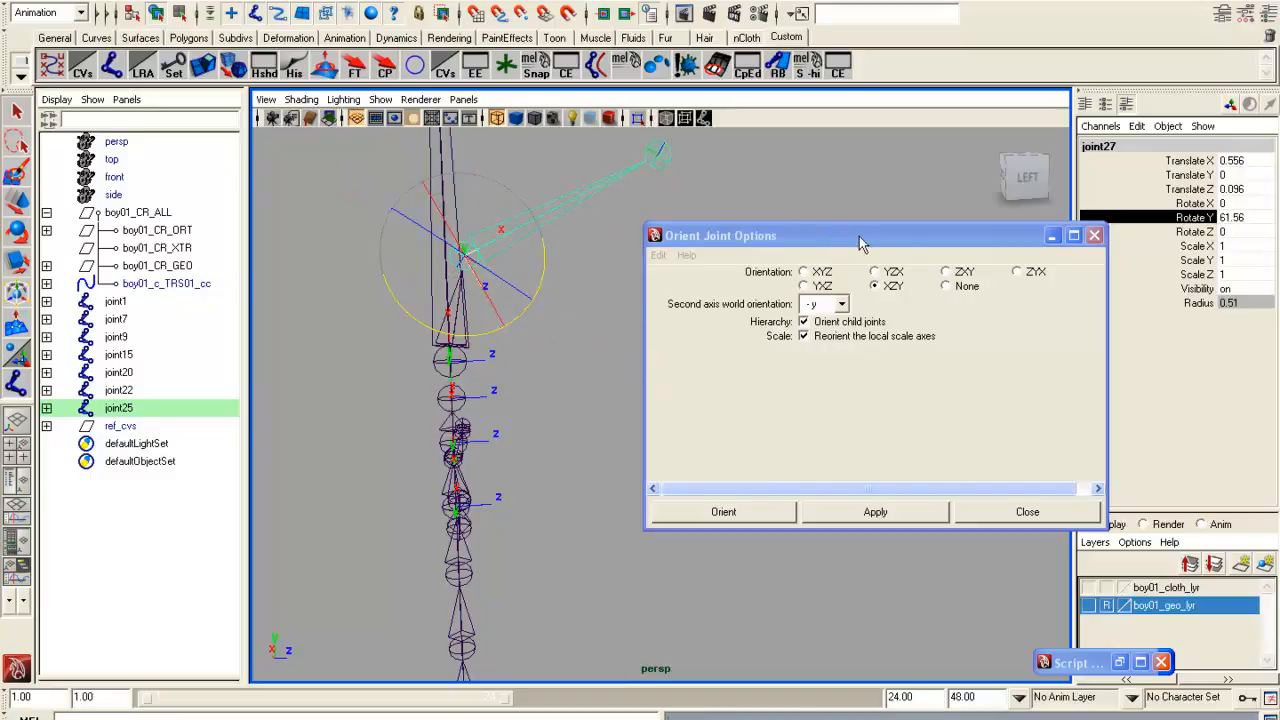
pyautogui.hotkey('ctrl', 'z')
# Try orienting the jaw joint as XZY with second axis world orientation -y and test its Y rotation.
pyautogui.click(903, 513)
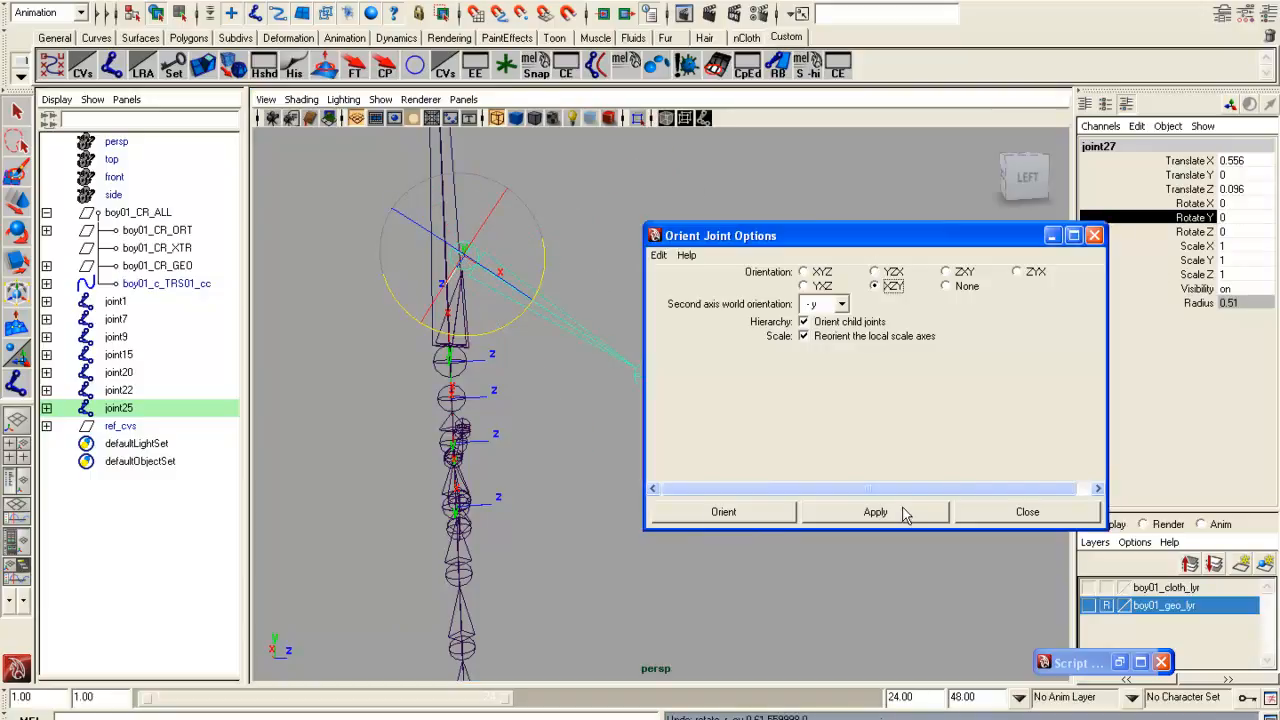
pyautogui.keyDown('alt'); pyautogui.moveTo(505, 313); pyautogui.dragTo(673, 228); pyautogui.keyUp('alt')
pyautogui.press('e')
pyautogui.moveTo(628, 222); pyautogui.dragTo(742, 214, button='middle')
pyautogui.hotkey('ctrl', 'z')
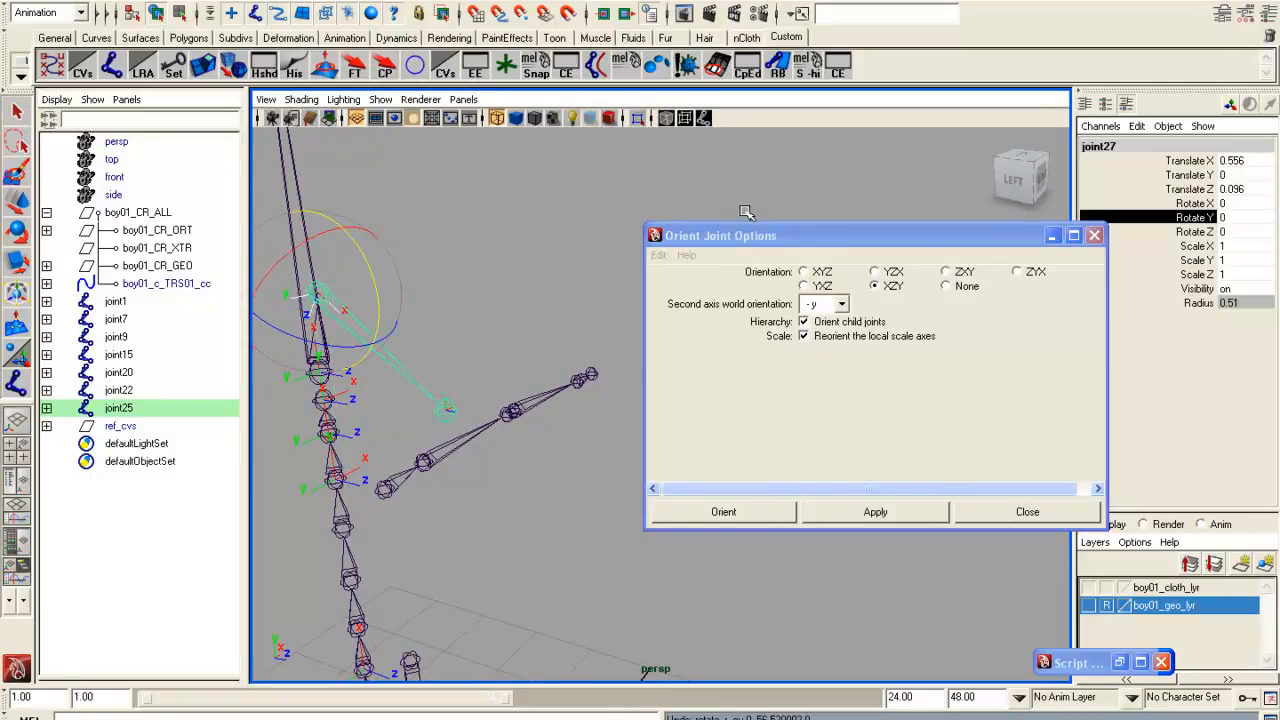
pyautogui.keyDown('alt'); pyautogui.moveTo(354, 399); pyautogui.dragTo(521, 378); pyautogui.keyUp('alt')
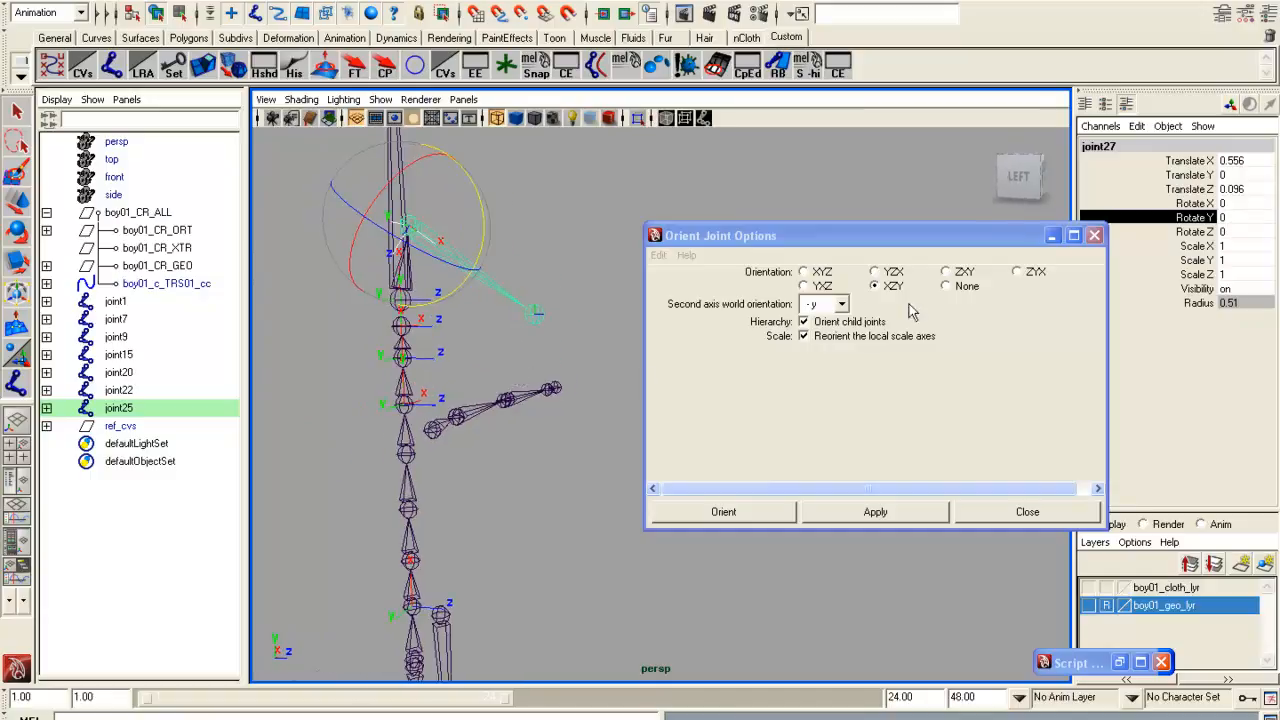
# Orient the jaw joint as XYZ with second axis world orientation -y, test its Z rotation and close the Orient Joint options.
pyautogui.click(801, 274)
pyautogui.click(897, 513)
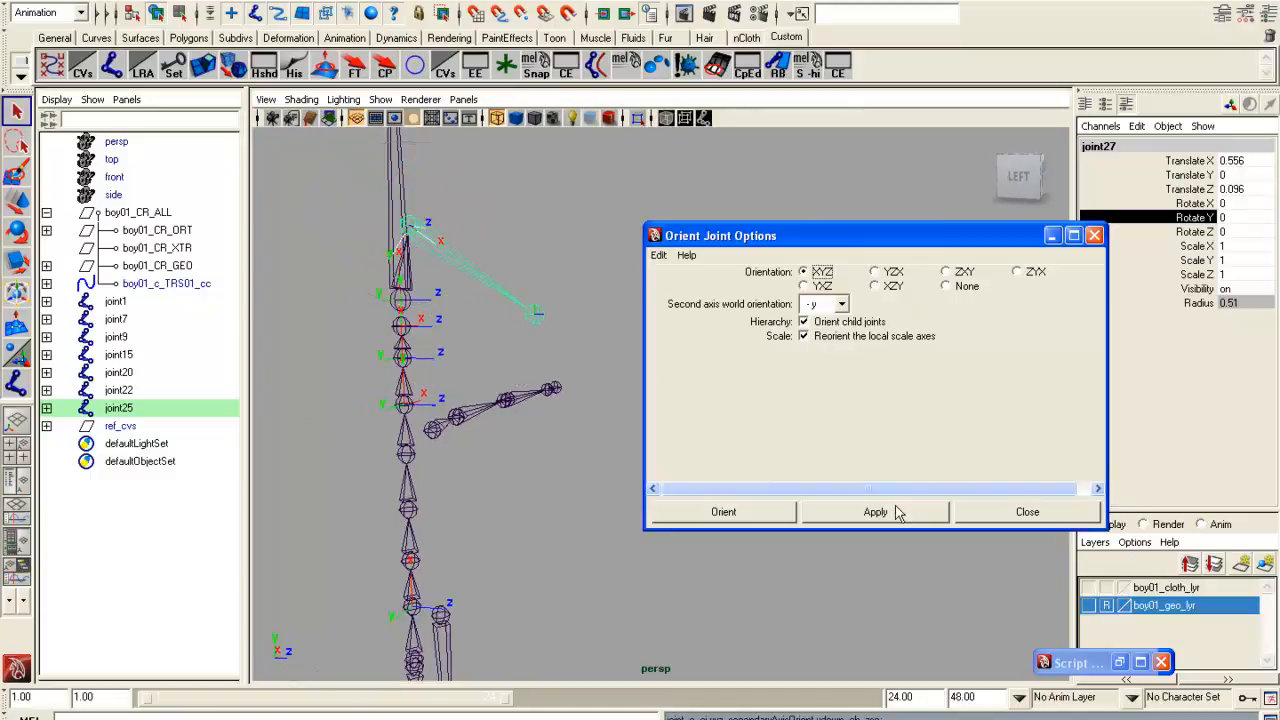
pyautogui.click(1205, 246)
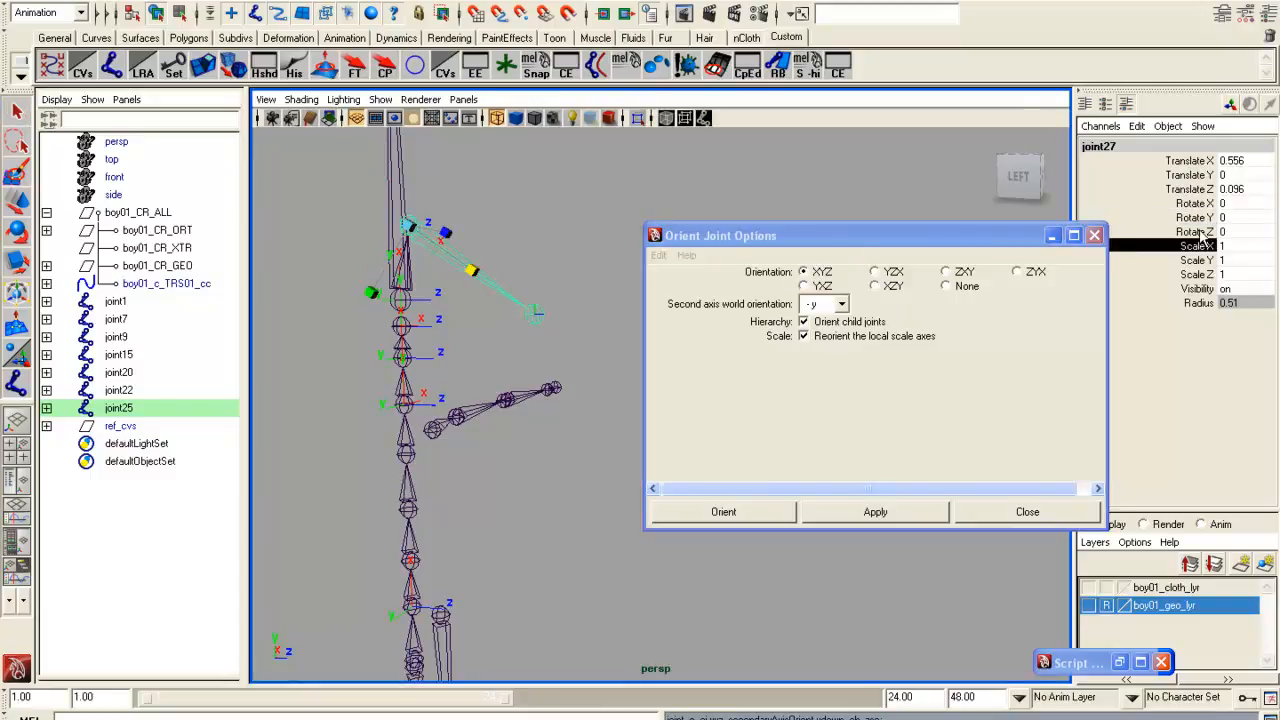
pyautogui.click(1203, 232)
pyautogui.moveTo(706, 163); pyautogui.dragTo(567, 172, button='middle')
pyautogui.hotkey('ctrl', 'z')
pyautogui.click(1027, 511)
# Hide the local rotation axes on the spine's joint10.
pyautogui.keyDown('alt'); pyautogui.moveTo(680, 440); pyautogui.dragTo(510, 488); pyautogui.keyUp('alt')
pyautogui.click(510, 488)
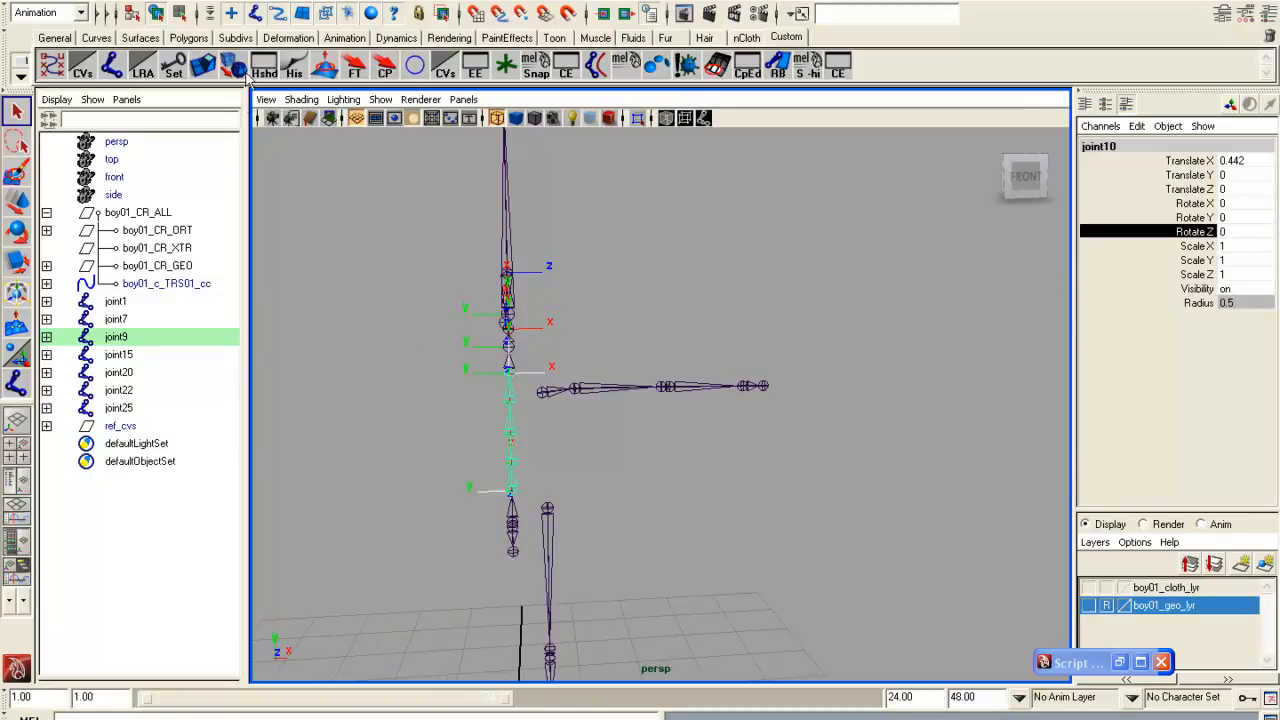
pyautogui.keyDown('alt'); pyautogui.moveTo(449, 389); pyautogui.dragTo(549, 380); pyautogui.keyUp('alt')
# Hide the local rotation axes on the neck, head and jaw joint chains.
pyautogui.click(450, 372)
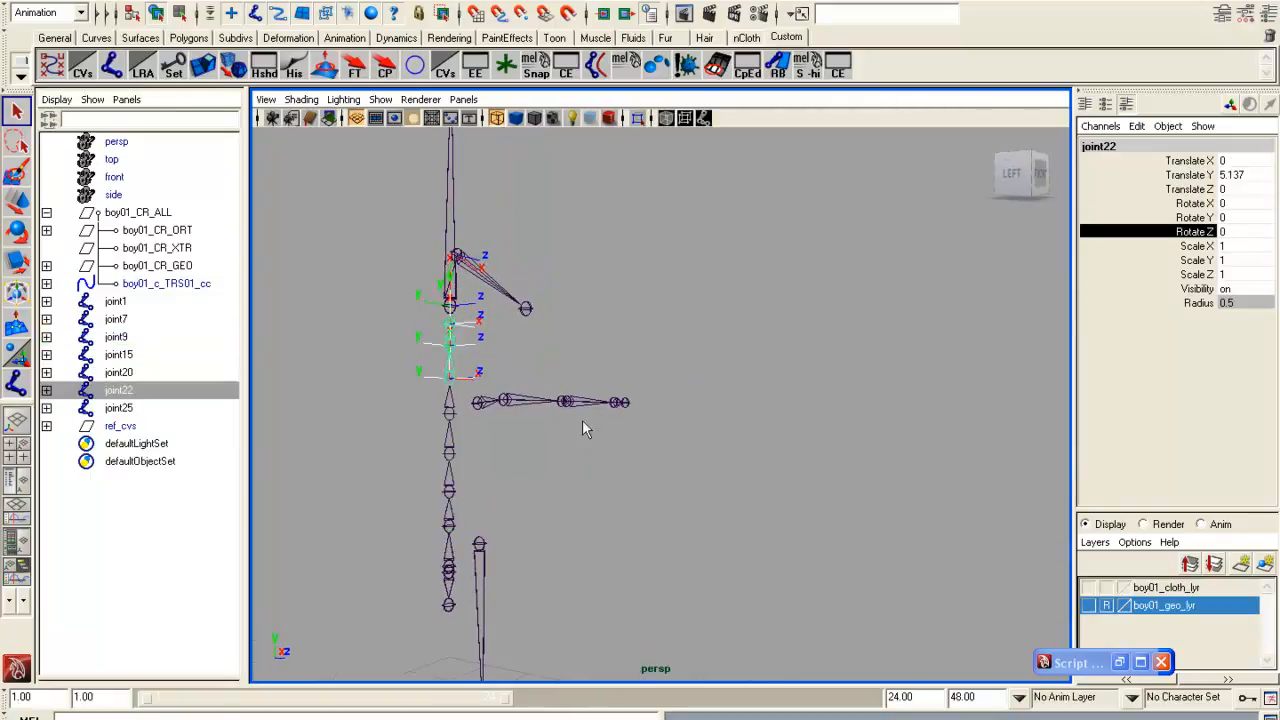
pyautogui.click(182, 717)
pyautogui.press('Return')
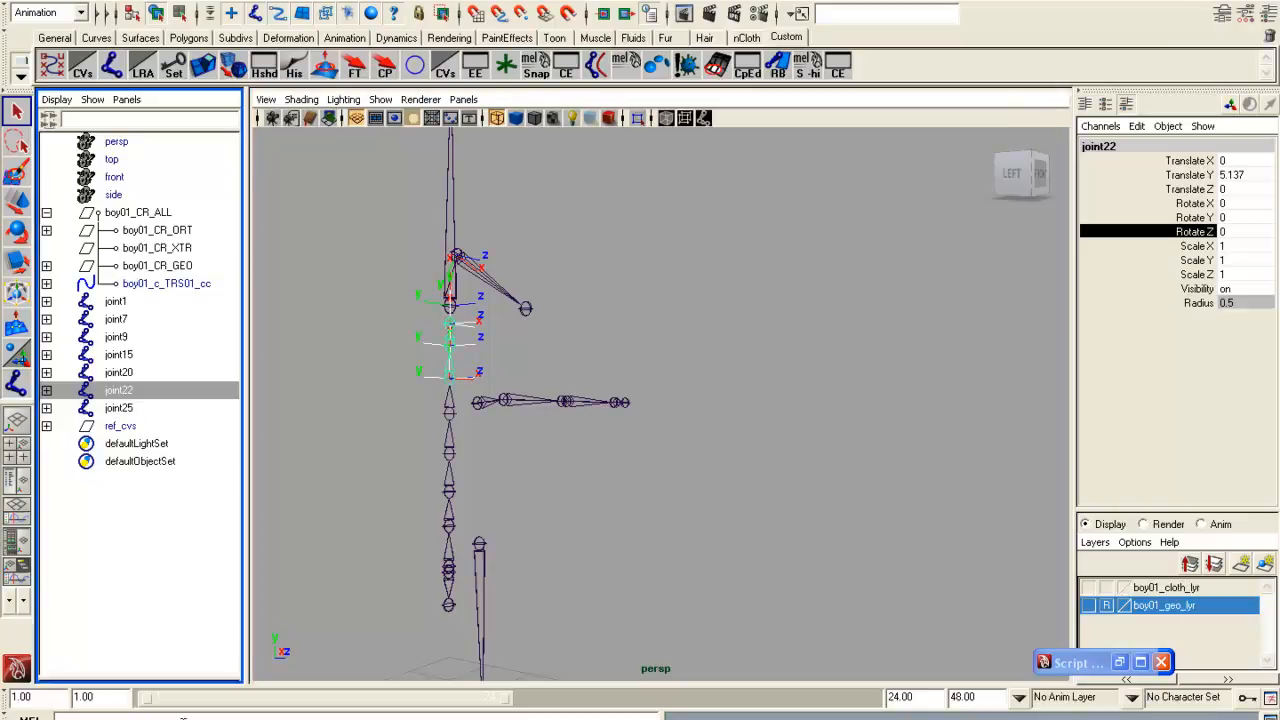
pyautogui.click(459, 301)
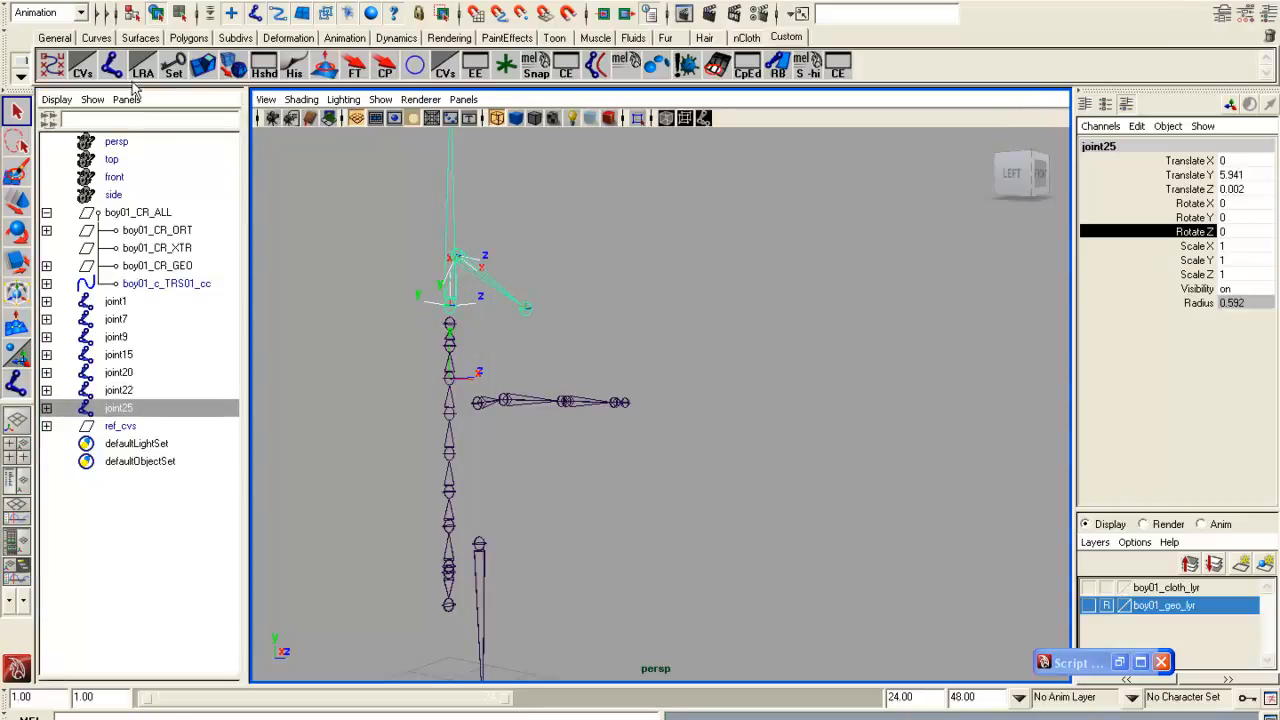
pyautogui.click(478, 272)
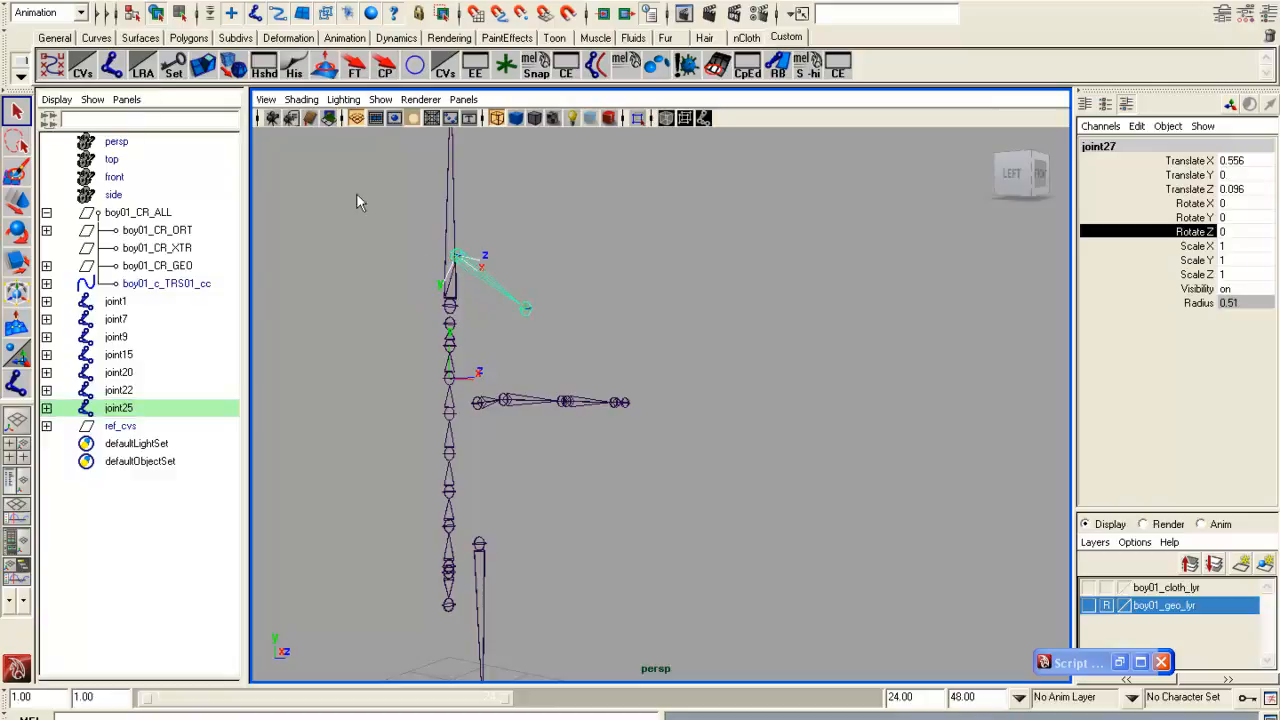
pyautogui.moveTo(742, 484)
pyautogui.keyDown('alt'); pyautogui.mouseDown()
pyautogui.moveTo(854, 489)
pyautogui.moveTo(727, 498)
pyautogui.mouseUp(); pyautogui.keyUp('alt')
pyautogui.keyDown('alt'); pyautogui.moveTo(718, 523); pyautogui.dragTo(731, 508); pyautogui.keyUp('alt')
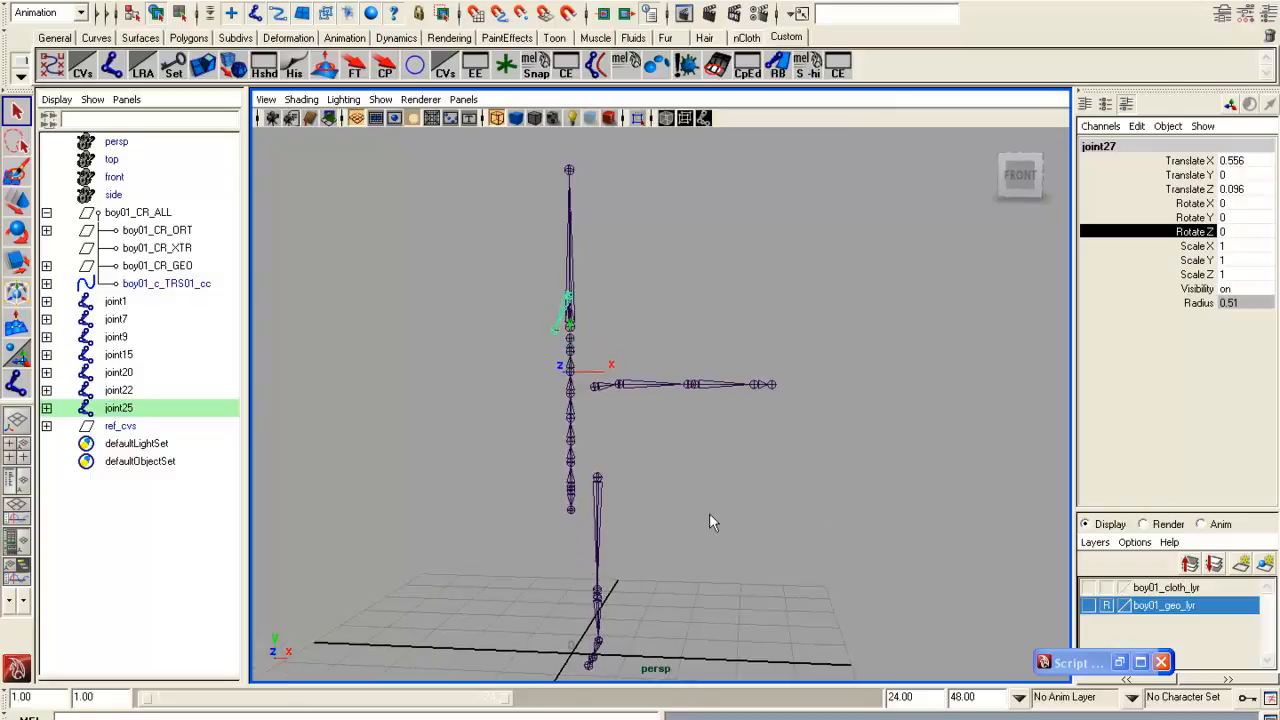
# Expand the leg chain in the hierarchy and rename its root joint1 as boy01_l_hip01_jj.
pyautogui.scroll(2, 689, 521)
pyautogui.scroll(2, 657, 504)
pyautogui.scroll(2, 657, 504)
pyautogui.keyDown('alt'); pyautogui.moveTo(657, 504); pyautogui.dragTo(639, 373, button='middle'); pyautogui.keyUp('alt')
pyautogui.keyDown('alt'); pyautogui.moveTo(639, 373); pyautogui.dragTo(678, 429); pyautogui.keyUp('alt')
pyautogui.click(675, 420)
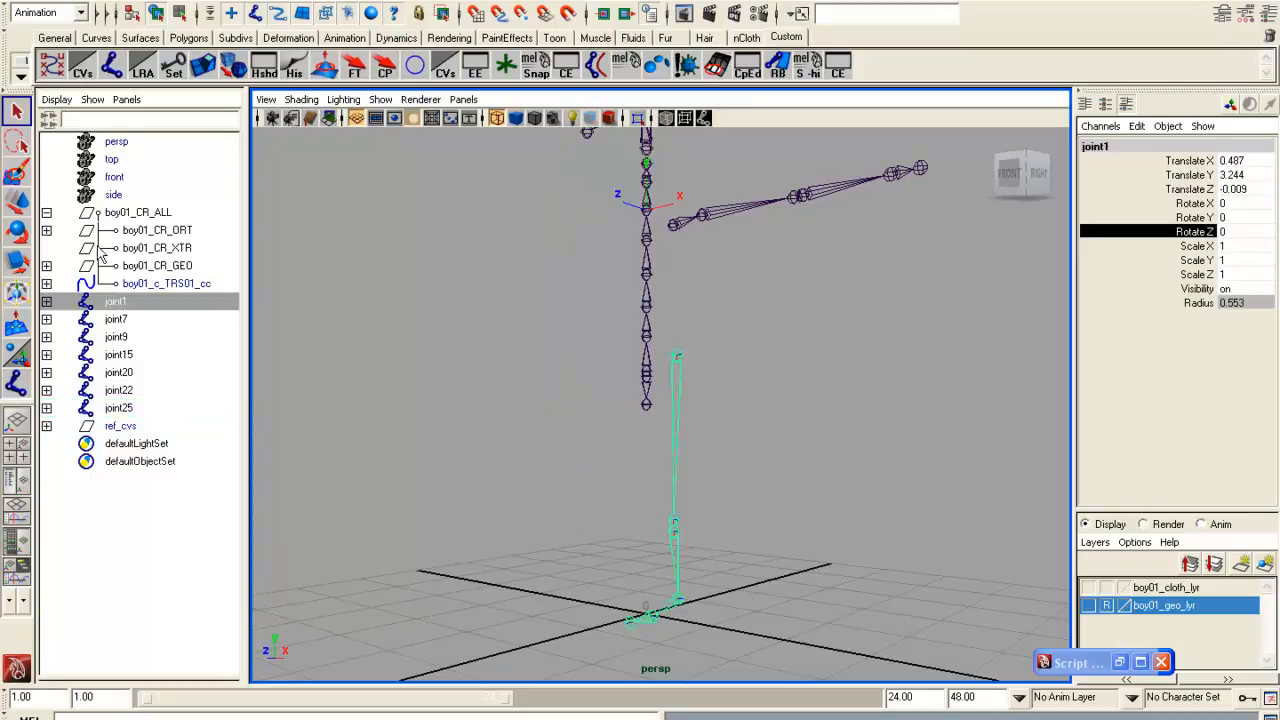
pyautogui.keyDown('shift'); pyautogui.click(47, 302); pyautogui.keyUp('shift')
pyautogui.doubleClick(118, 304)
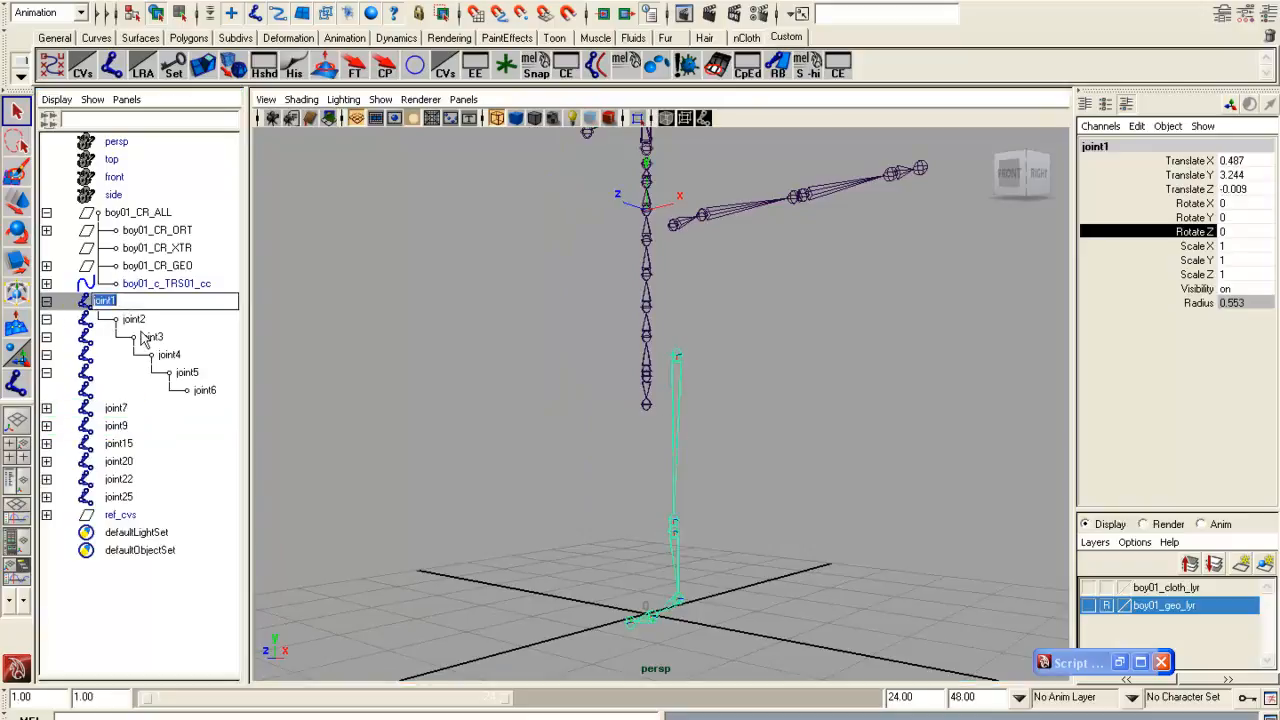
pyautogui.write('boy01_hip01_')
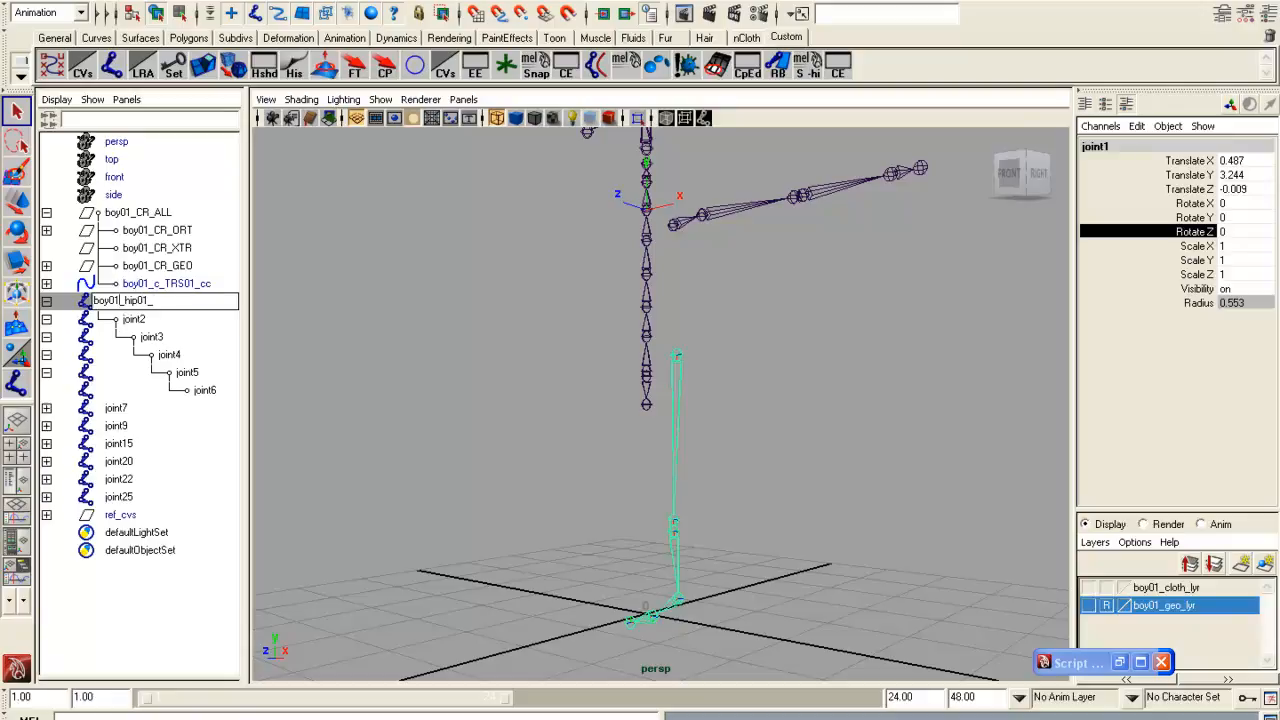
pyautogui.write('l_')
pyautogui.press('Return')
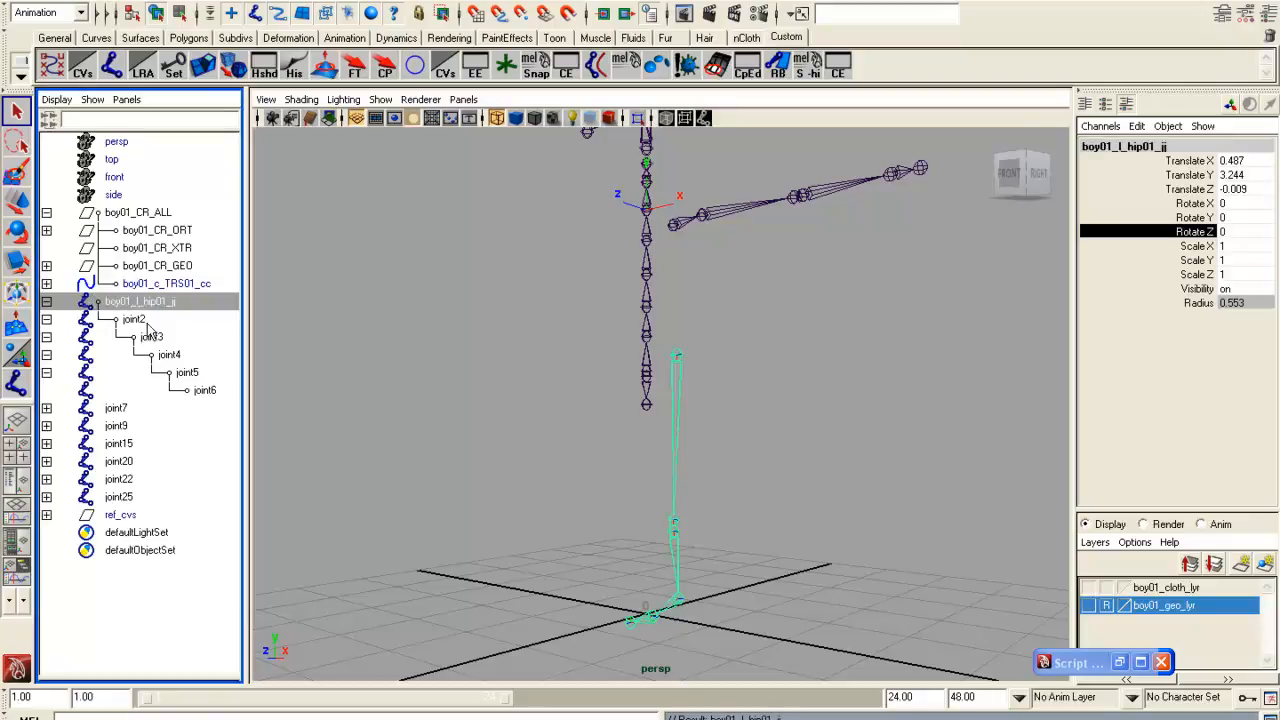
# Reuse the hip joint's name for joint2 and change it to boy01_l_knee01_jj.
pyautogui.doubleClick(150, 302)
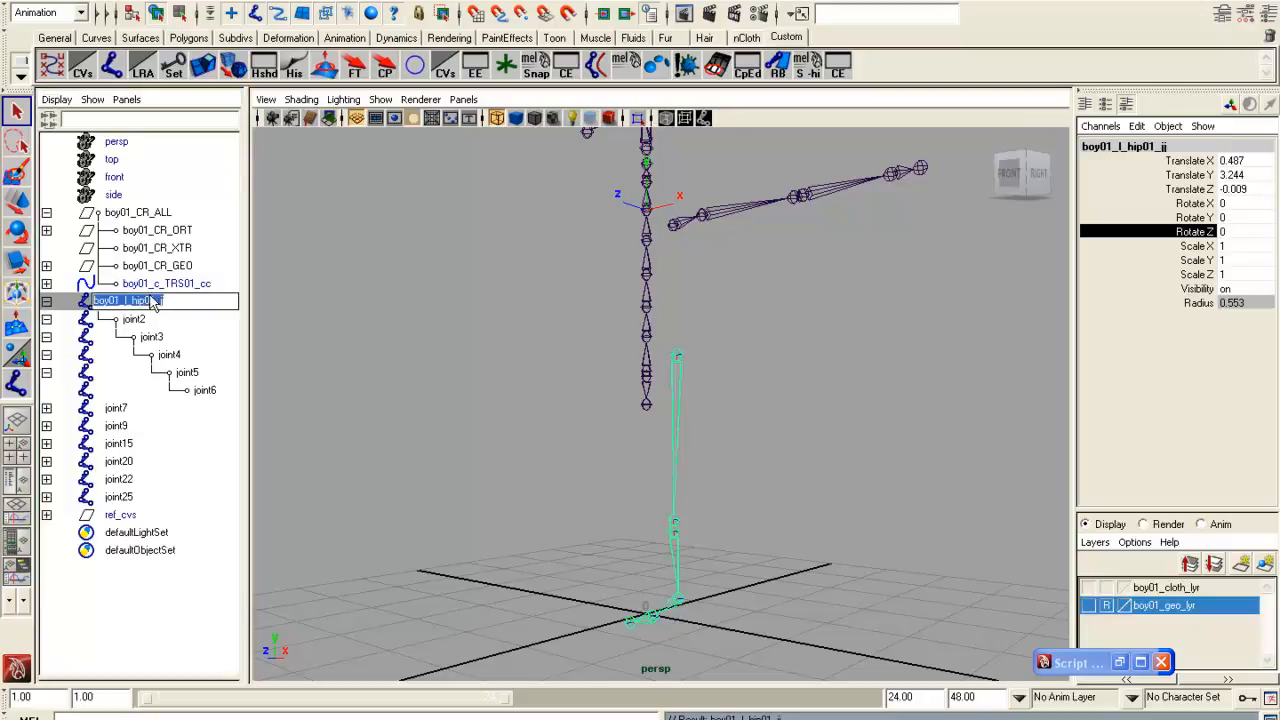
pyautogui.doubleClick(152, 318)
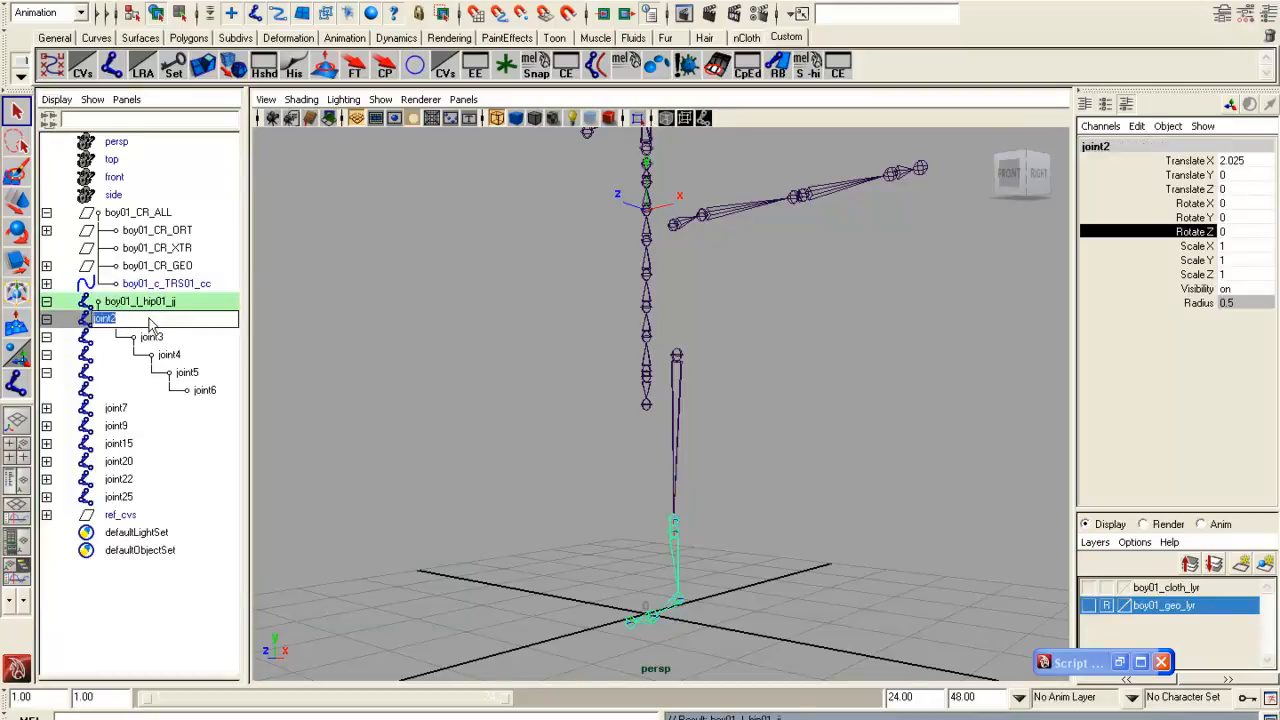
pyautogui.doubleClick(150, 302)
pyautogui.hotkey('ctrl', 'c')
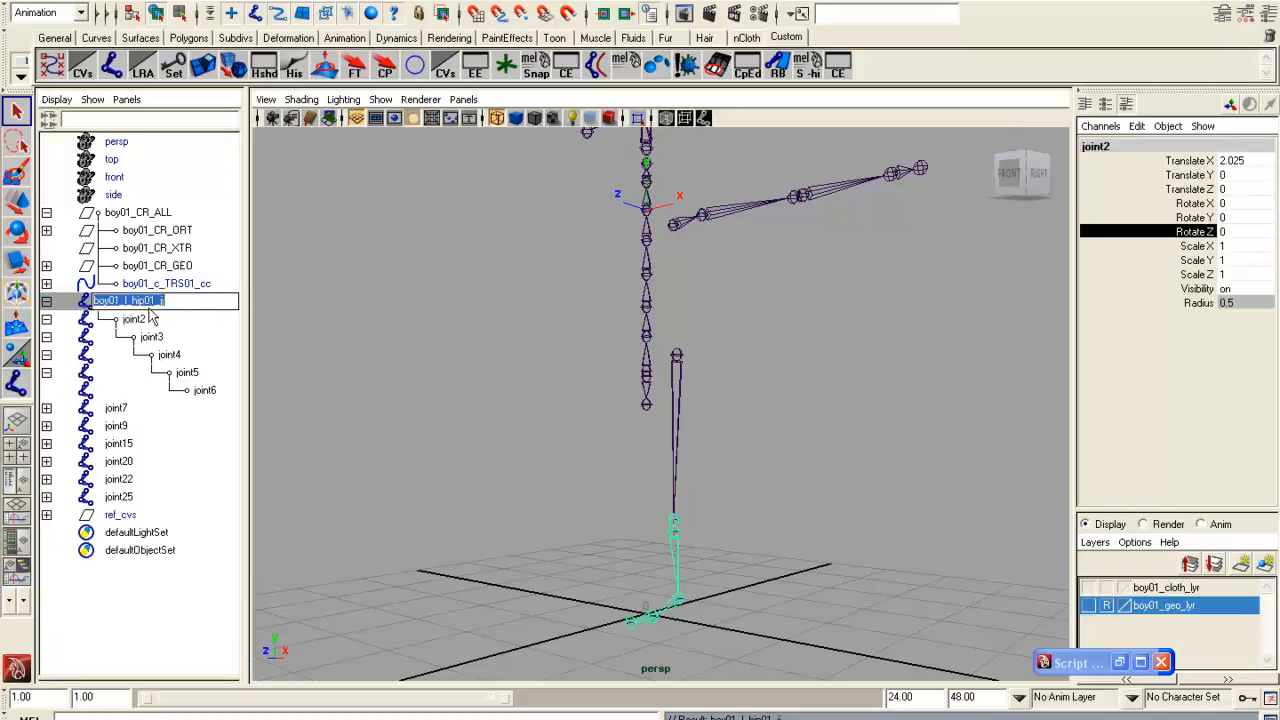
pyautogui.doubleClick(148, 316)
pyautogui.hotkey('ctrl', 'v')
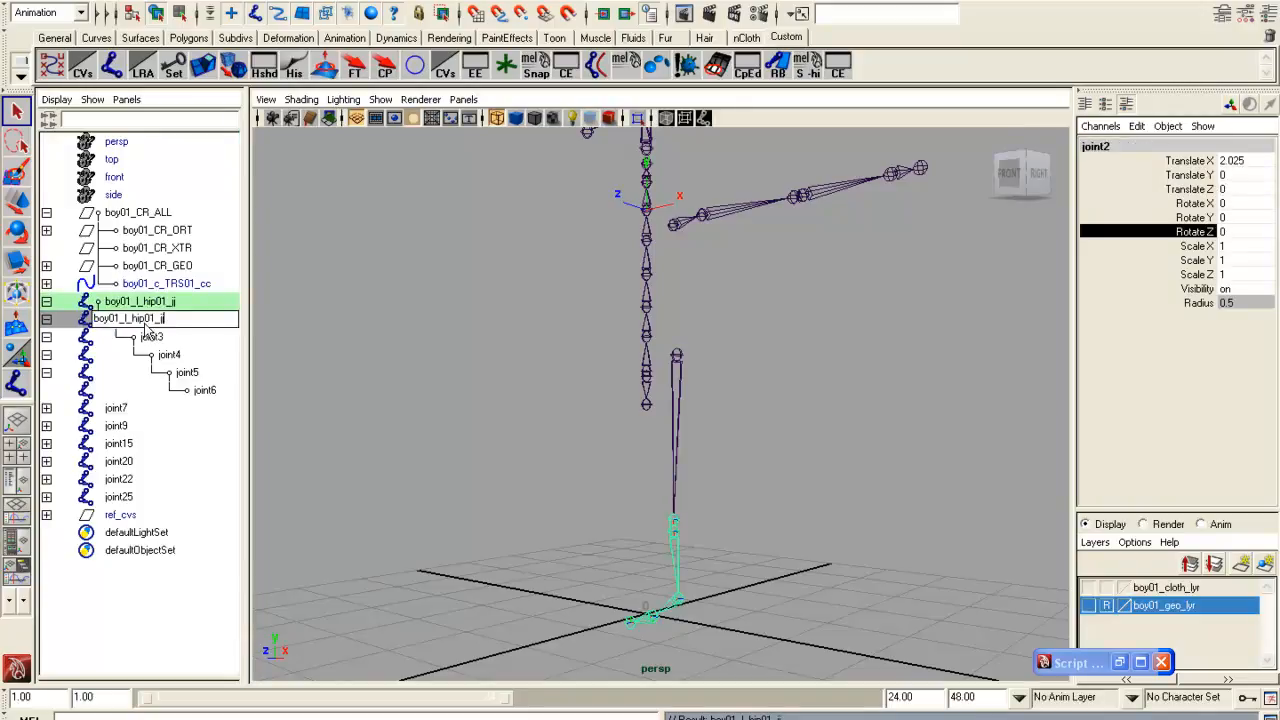
pyautogui.moveTo(133, 316); pyautogui.dragTo(147, 319)
pyautogui.write('knee0')
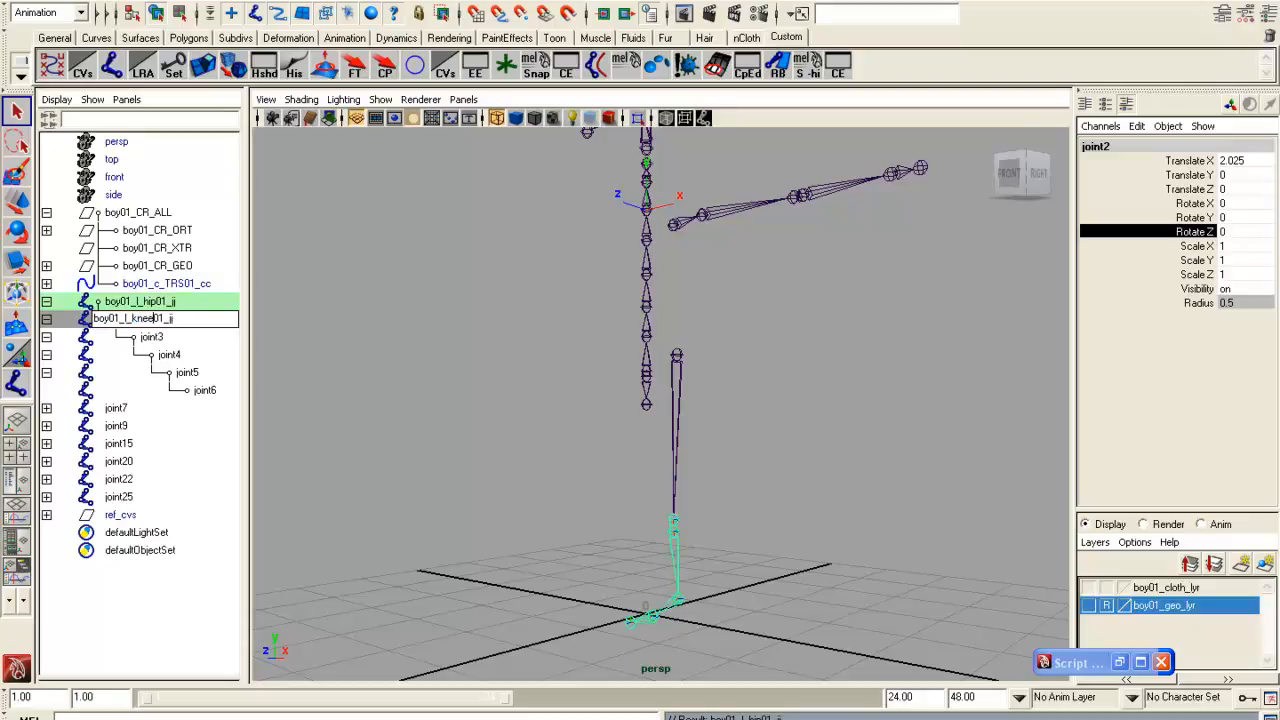
pyautogui.press('Return')
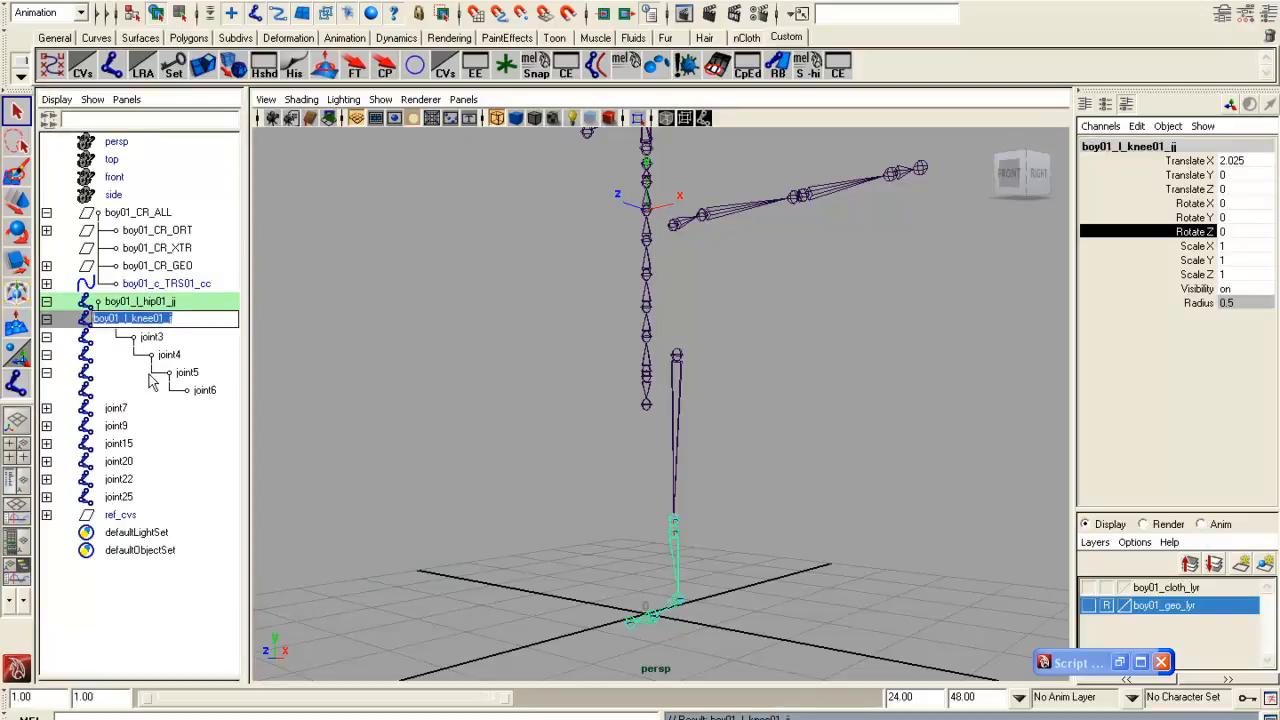
# Rename joint3 in the leg chain as boy01_l_knee02_jj.
pyautogui.doubleClick(157, 340)
pyautogui.write('boy01_l_knee01_jj')
pyautogui.moveTo(158, 340); pyautogui.dragTo(164, 341)
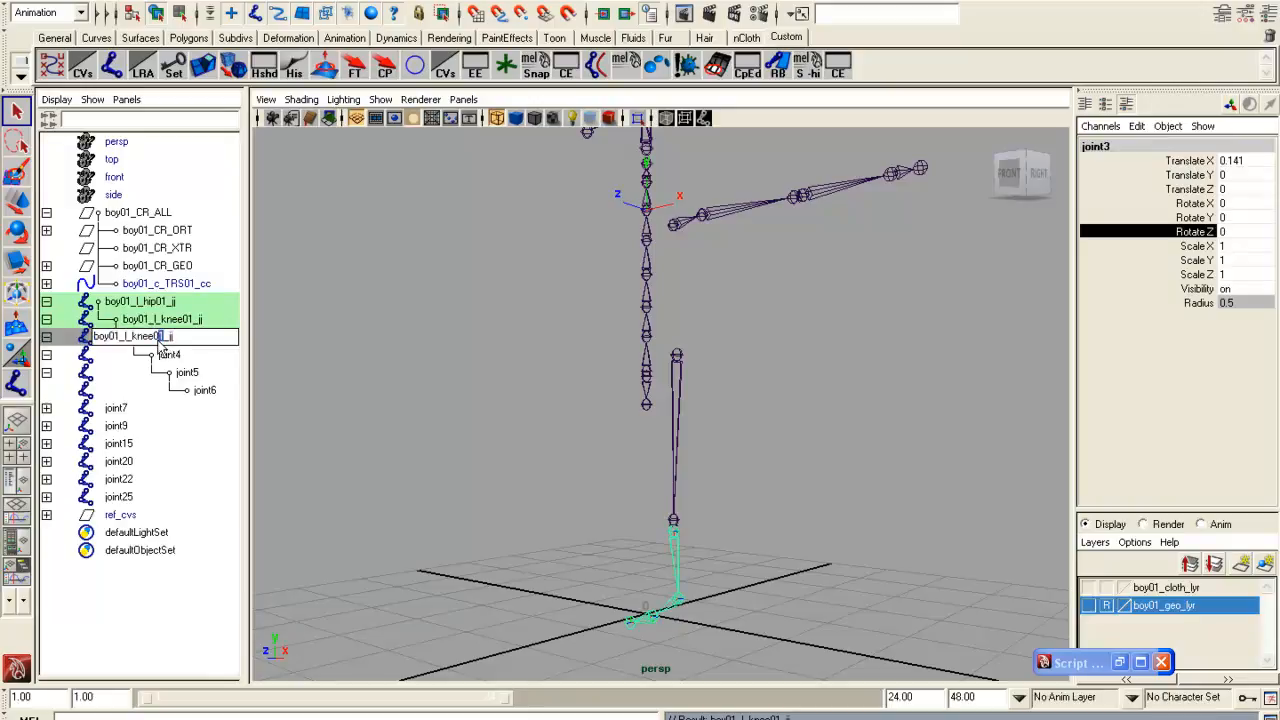
pyautogui.write('2')
pyautogui.press('Return')
# Rename joint4 in the leg chain as boy01_l_ankle01_jj.
pyautogui.doubleClick(162, 355)
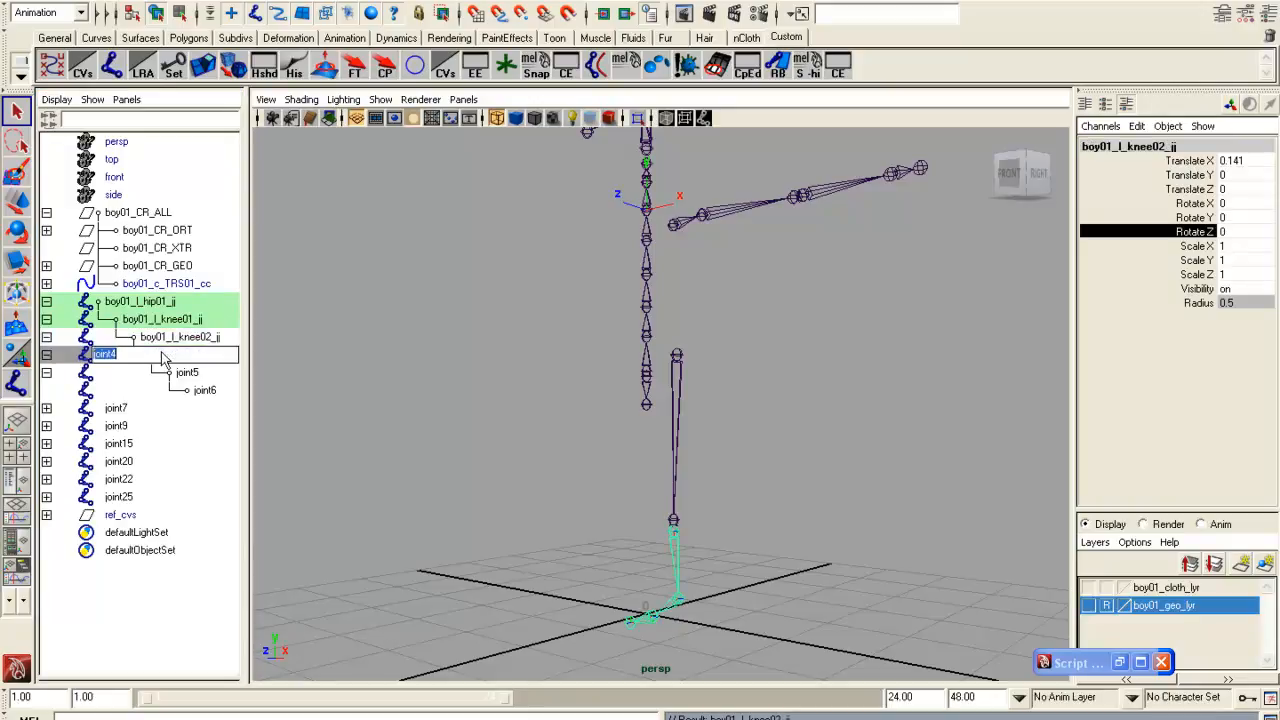
pyautogui.write('boy01_l_knee01_jj')
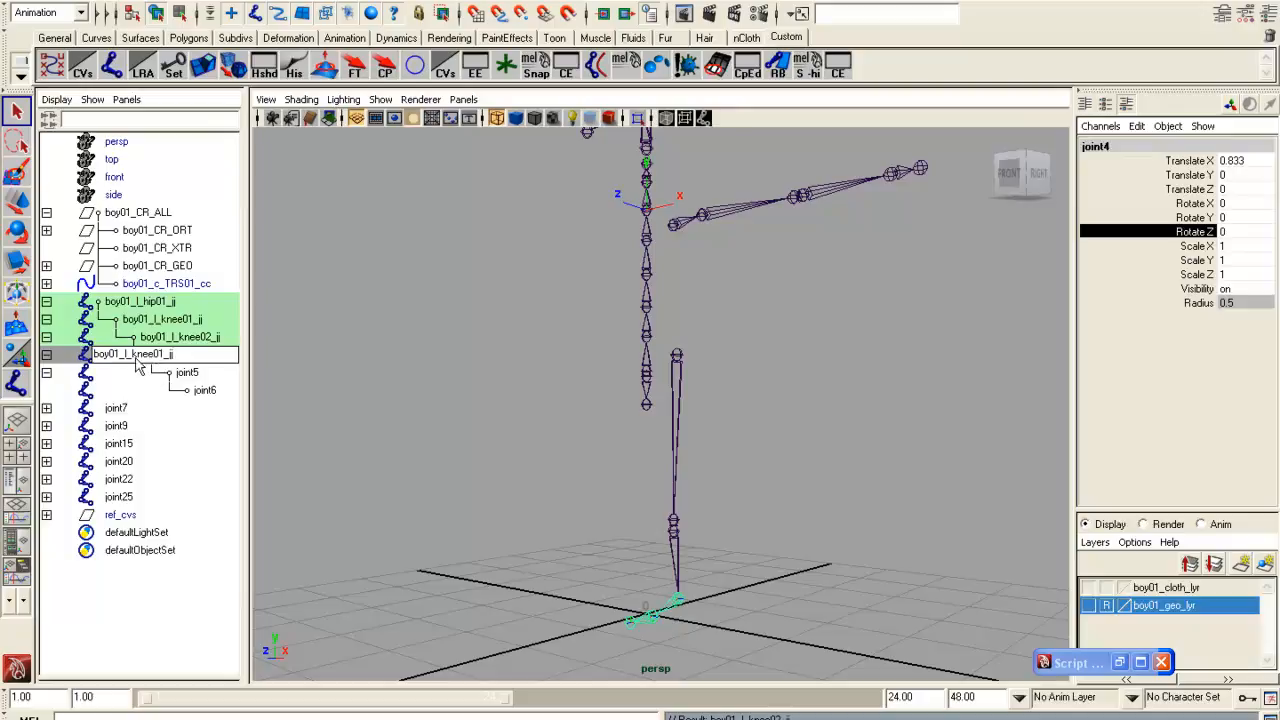
pyautogui.moveTo(132, 355); pyautogui.dragTo(153, 357)
pyautogui.write('ankle')
pyautogui.press('Return')
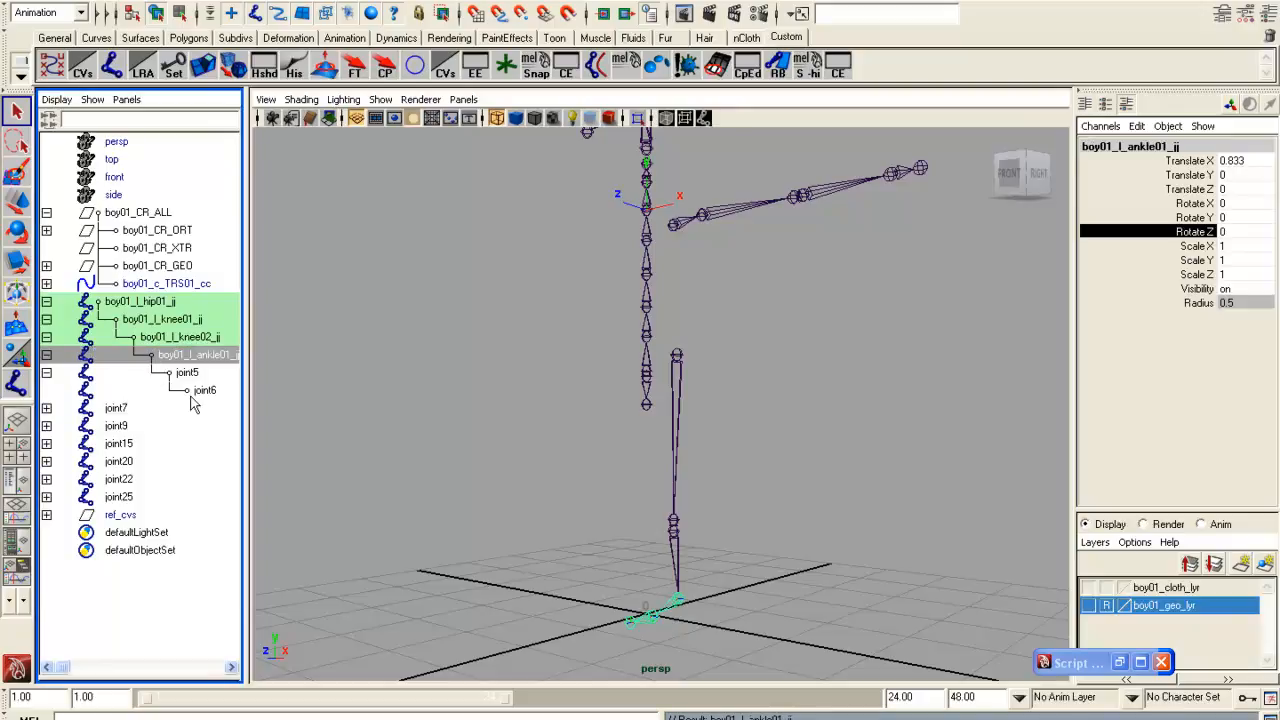
# Rename joint5 in the leg chain as boy01_l_ball01_jj.
pyautogui.click(185, 373)
pyautogui.doubleClick(139, 378)
pyautogui.write('boy01_l_knee01_jj')
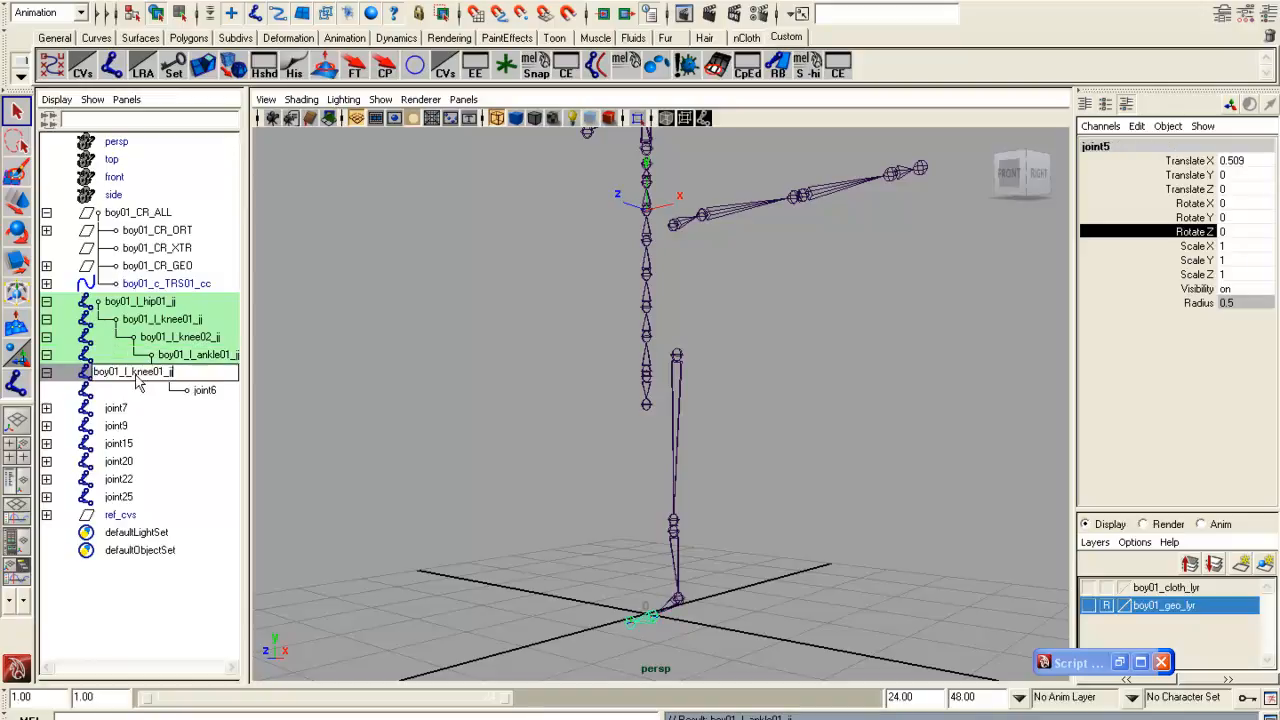
pyautogui.moveTo(130, 373); pyautogui.dragTo(151, 373)
pyautogui.write('ball')
pyautogui.press('Return')
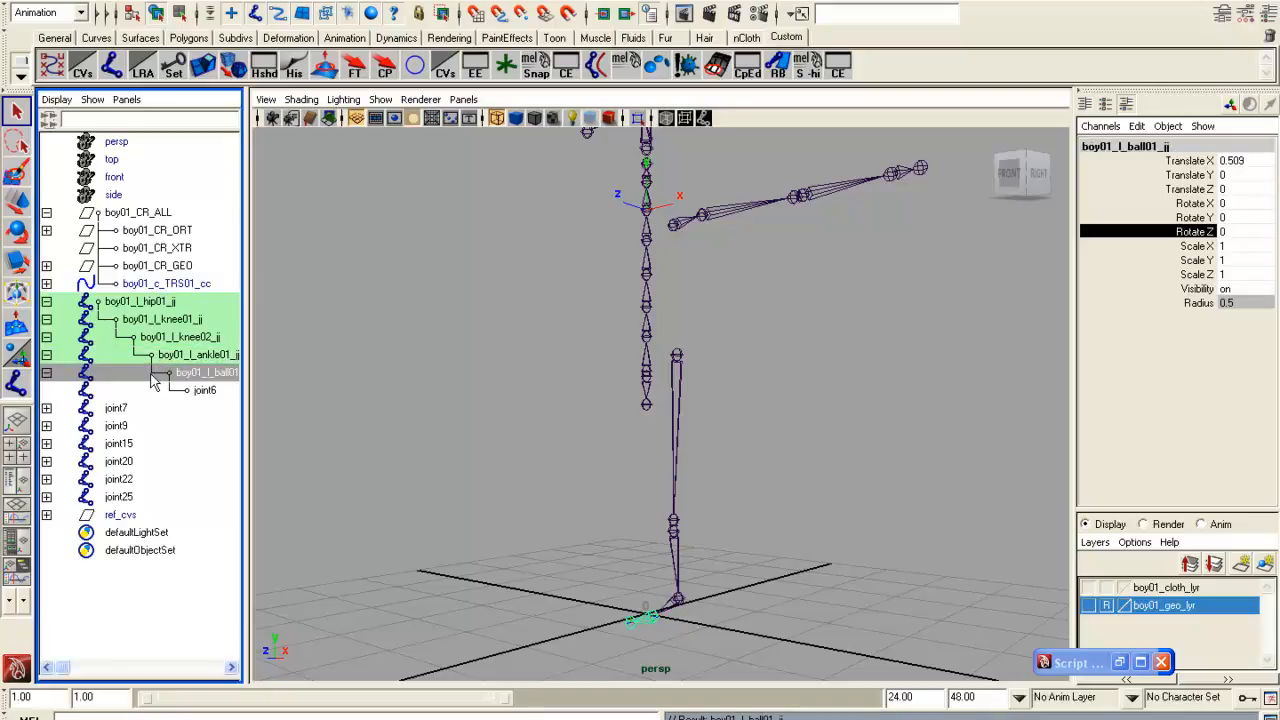
# Rename the leg's end joint6 as boy01_l_toe01_je and widen the Outliner to fit the full joint names.
pyautogui.doubleClick(160, 390)
pyautogui.write('boy01_l_knee01_jj')
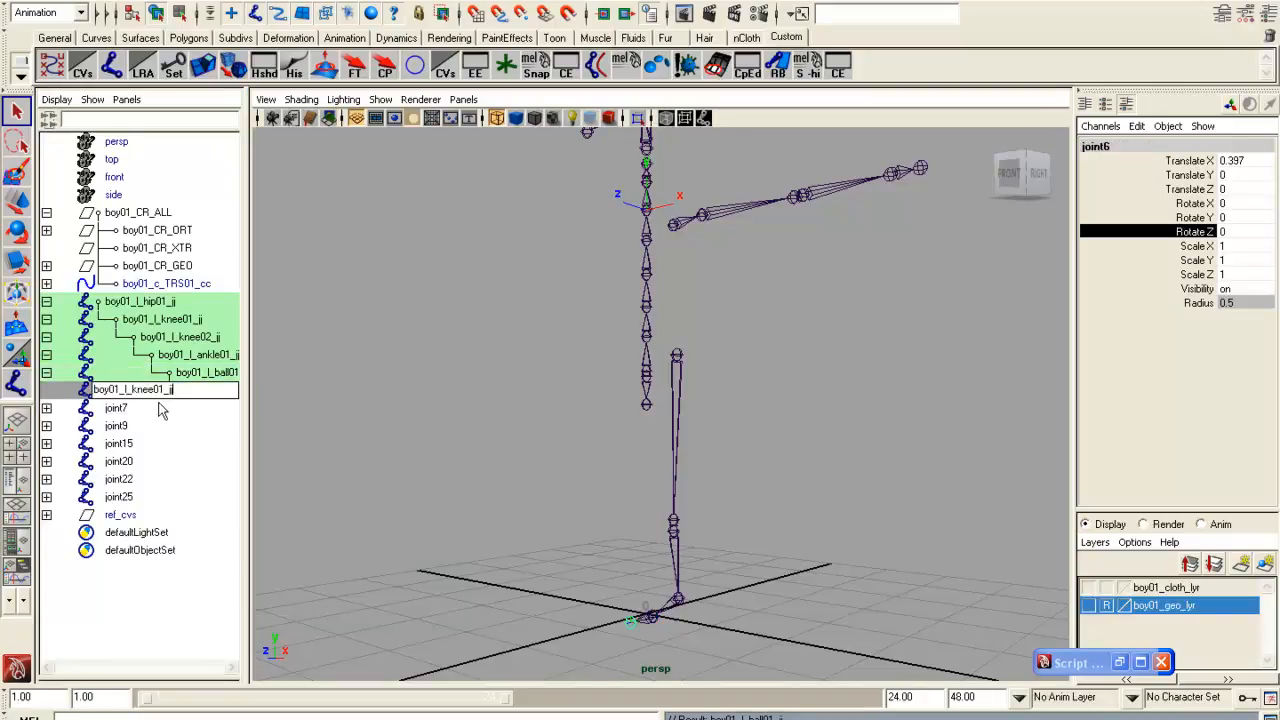
pyautogui.moveTo(131, 392); pyautogui.dragTo(151, 394)
pyautogui.write('toe')
pyautogui.press('Return')
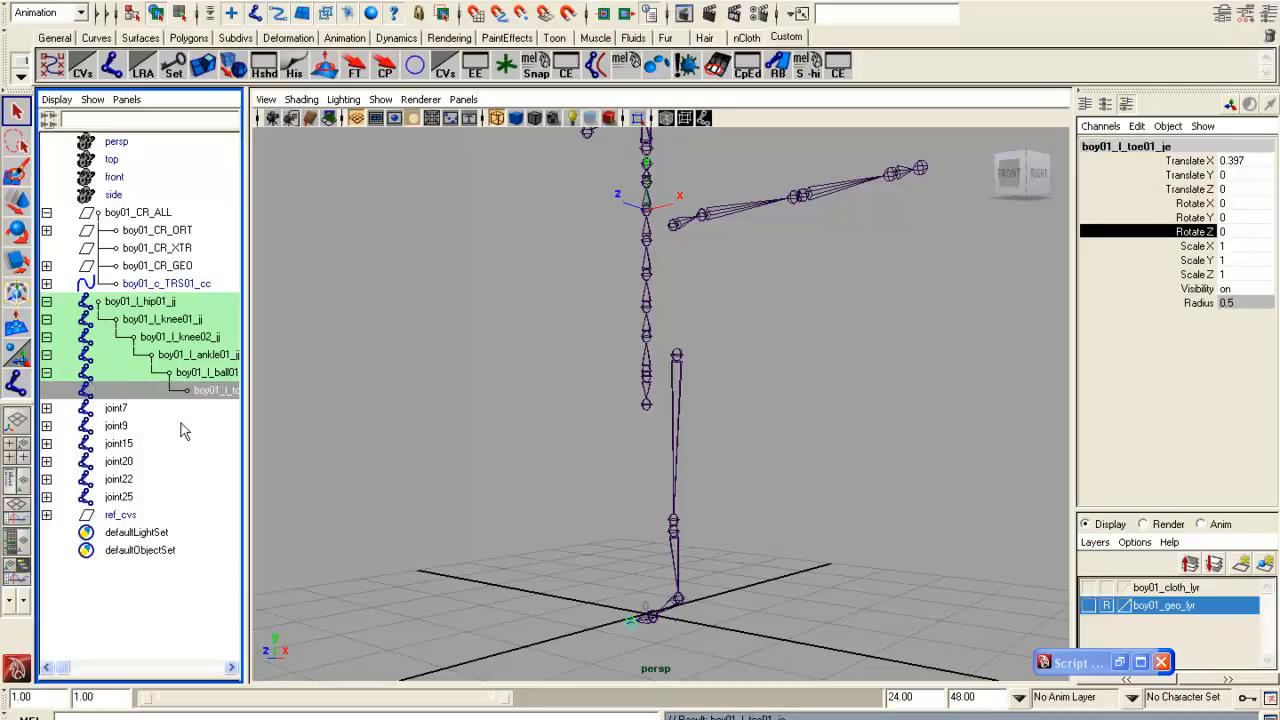
pyautogui.moveTo(265, 437); pyautogui.dragTo(342, 434)
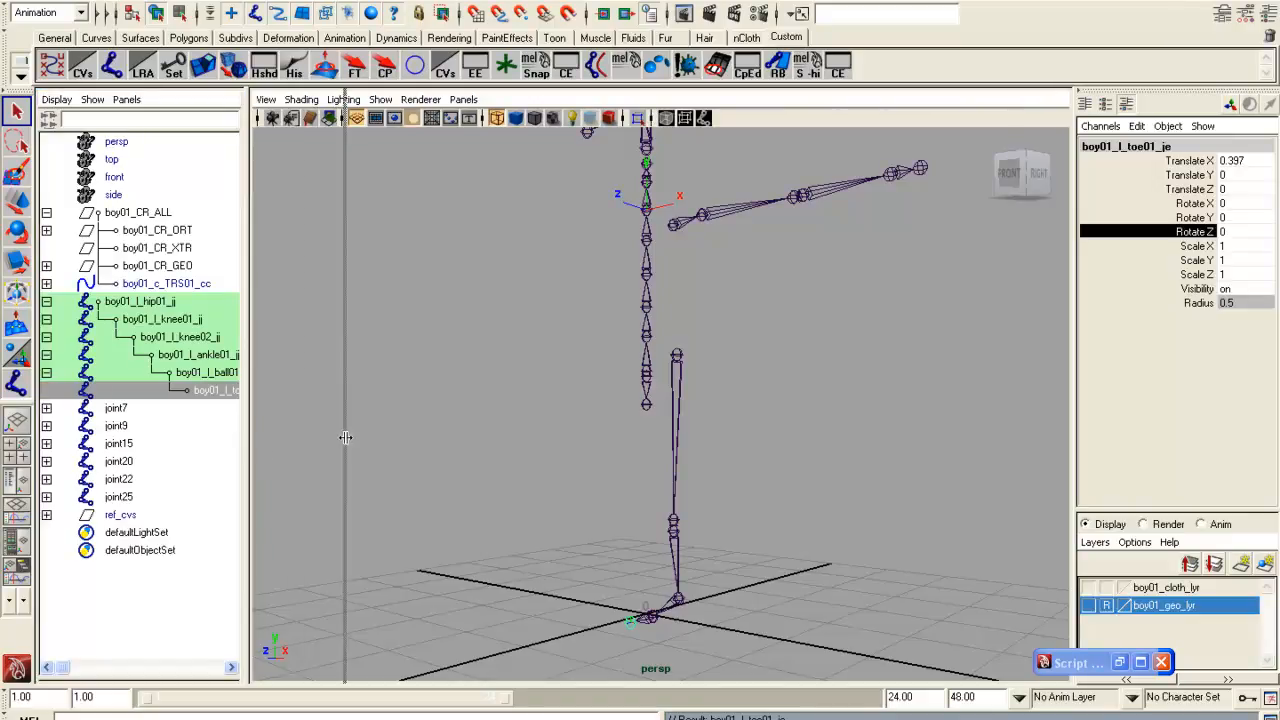
# Expand the arm chain in the hierarchy and rename its root joint15 as boy01_l_arm01_jj.
pyautogui.keyDown('alt'); pyautogui.moveTo(815, 500); pyautogui.dragTo(532, 499); pyautogui.keyUp('alt')
pyautogui.keyDown('alt'); pyautogui.moveTo(599, 378); pyautogui.dragTo(640, 339); pyautogui.keyUp('alt')
pyautogui.scroll(2, 667, 315)
pyautogui.click(680, 238)
pyautogui.click(46, 443)
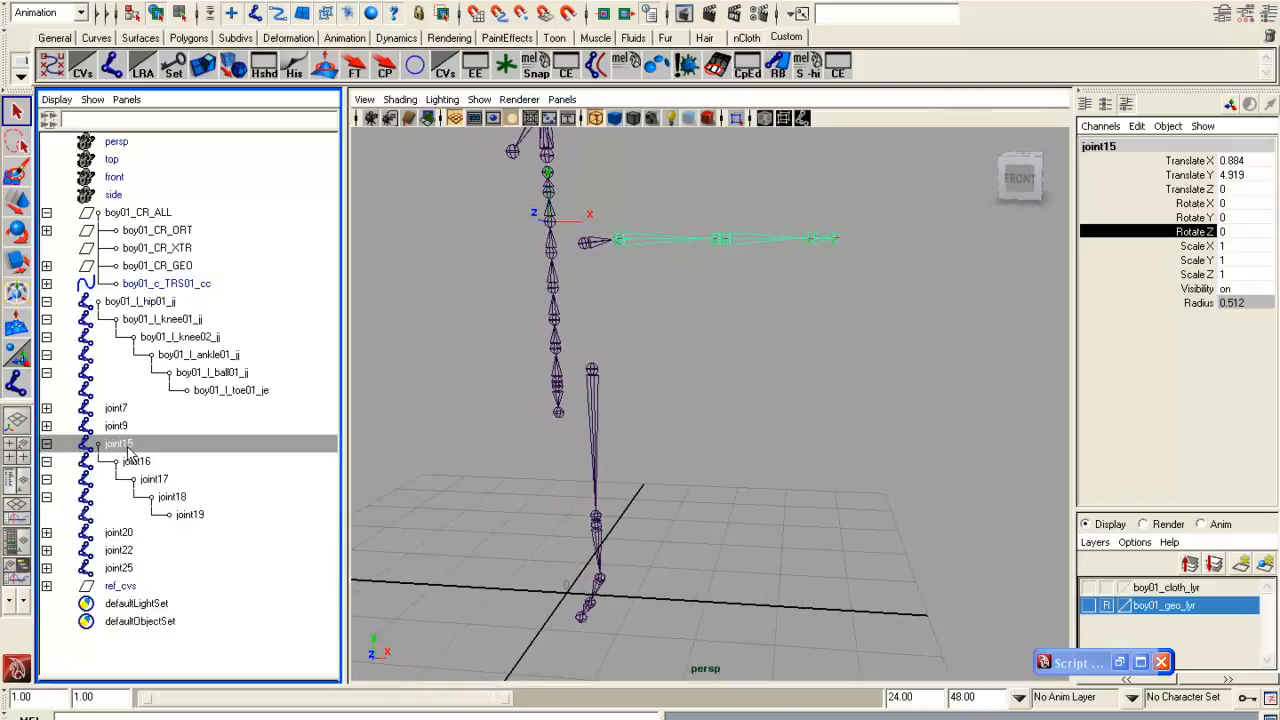
pyautogui.doubleClick(128, 450)
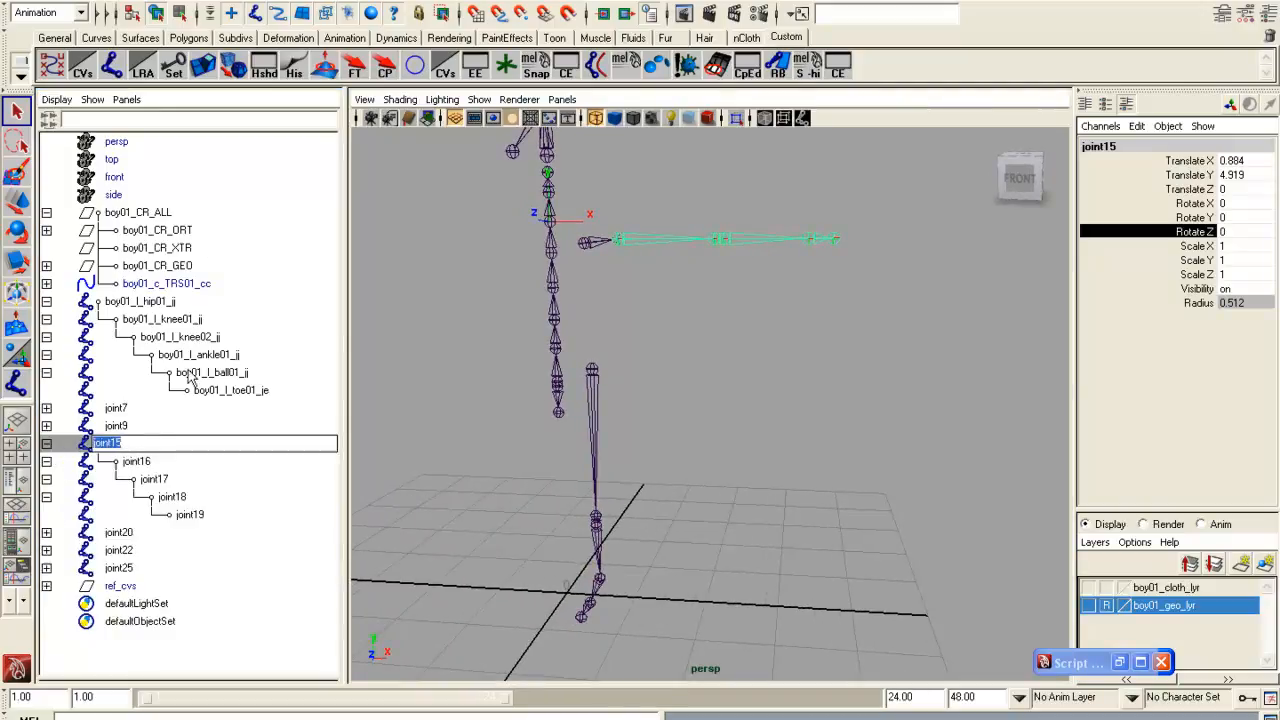
pyautogui.write('boy01_l_knee01_jj')
pyautogui.moveTo(127, 443); pyautogui.dragTo(148, 443)
pyautogui.write('arm')
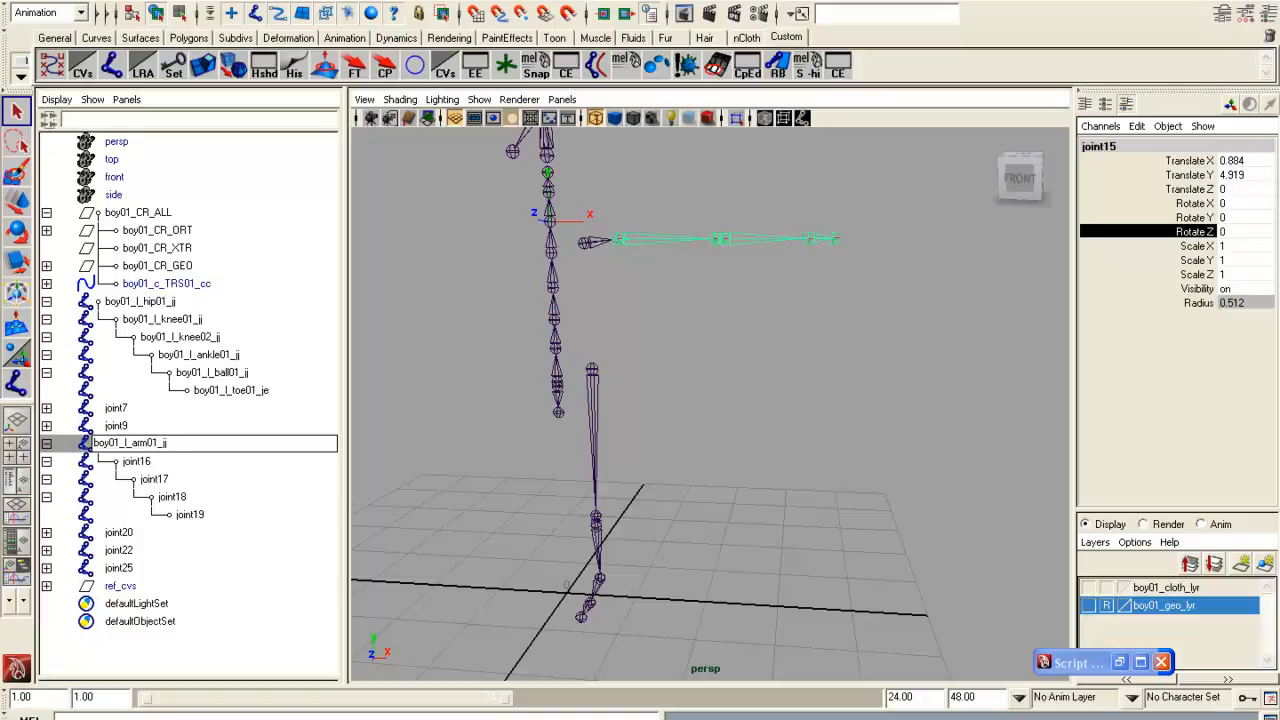
pyautogui.press('Return')
# Rename joint16 in the arm chain as boy01_l_elbow01_jj and copy that name for reuse.
pyautogui.doubleClick(163, 462)
pyautogui.write('boy01_l_knee01_jj')
pyautogui.moveTo(131, 462); pyautogui.dragTo(153, 462)
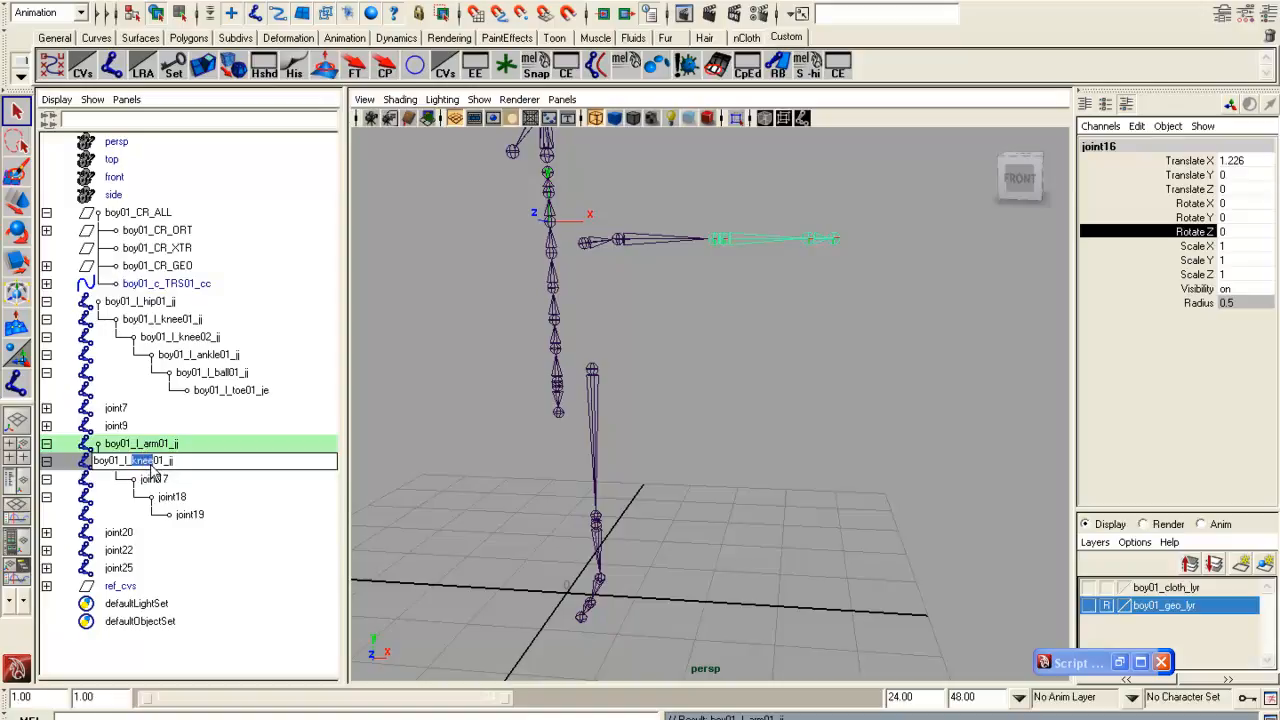
pyautogui.write('elbow')
pyautogui.moveTo(211, 463); pyautogui.dragTo(10, 463)
pyautogui.hotkey('ctrl', 'c')
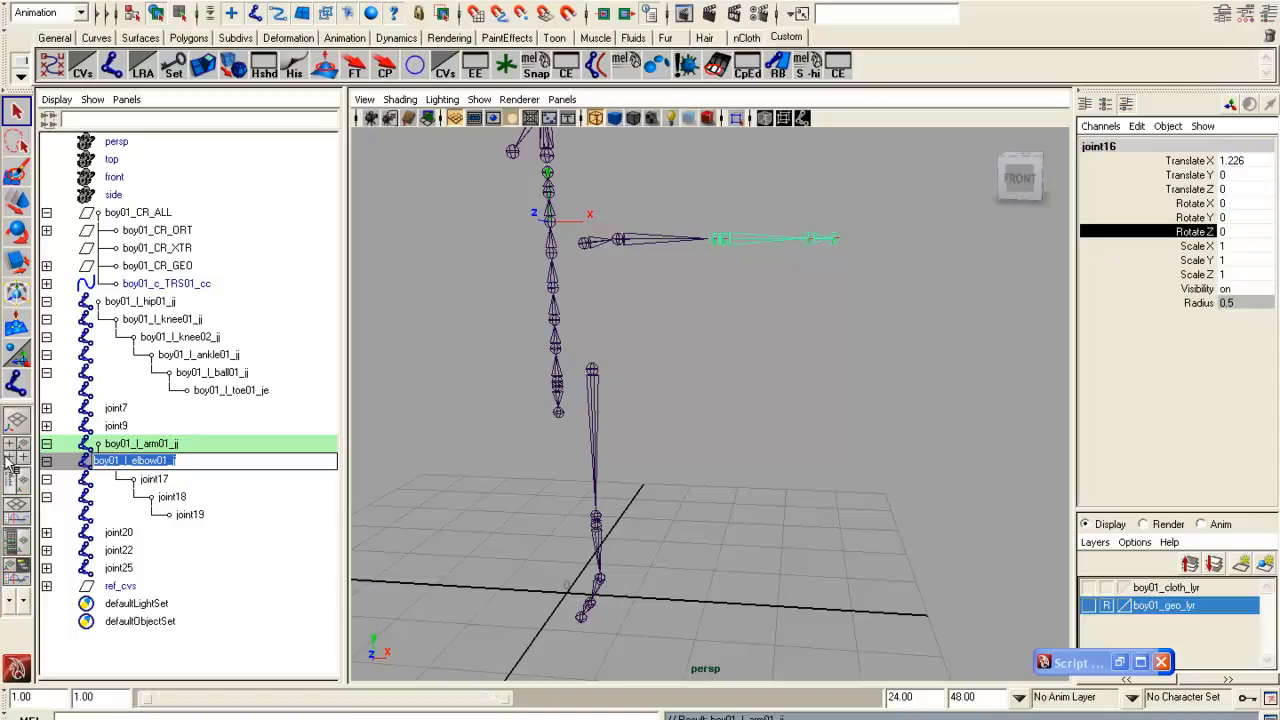
pyautogui.press('Return')
# Rename joint17 in the arm chain as boy01_l_elbow02_jj.
pyautogui.doubleClick(168, 479)
pyautogui.hotkey('ctrl', 'v')
pyautogui.write('2')
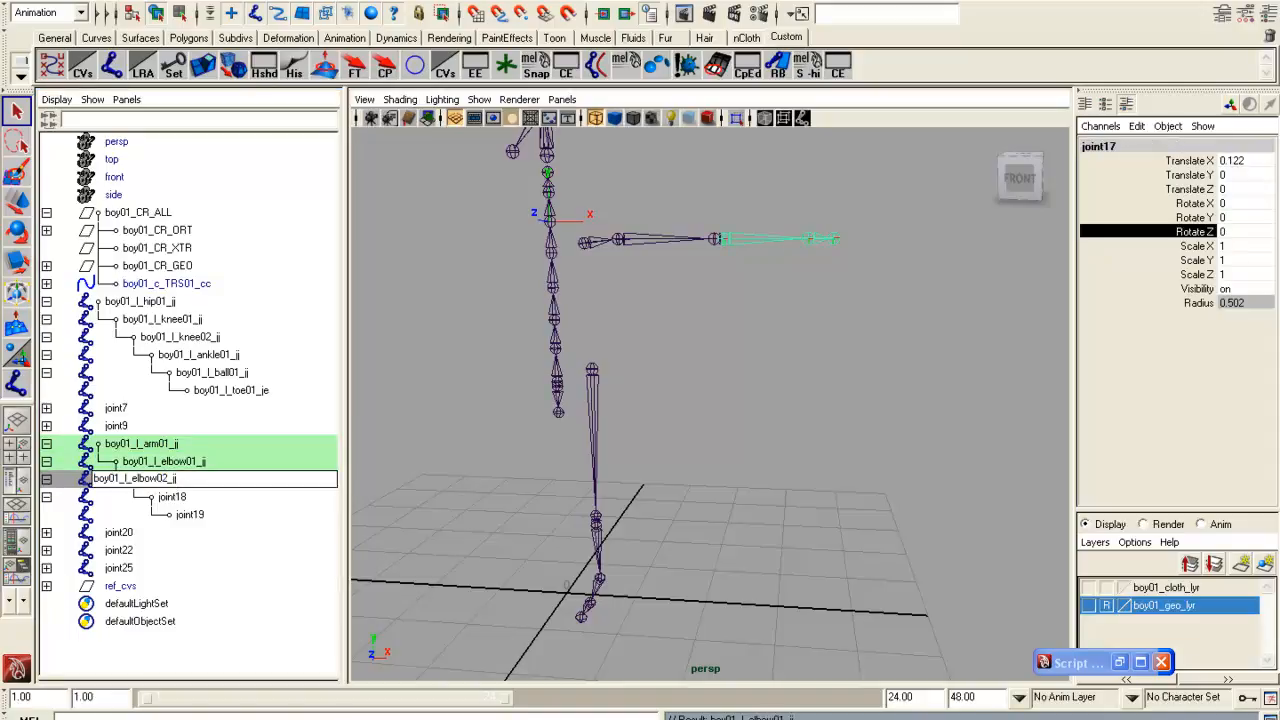
pyautogui.press('Return')
# Rename joint18 in the arm chain as boy01_l_wrist01_jj.
pyautogui.doubleClick(186, 497)
pyautogui.hotkey('ctrl', 'v')
pyautogui.moveTo(131, 498); pyautogui.dragTo(153, 505)
pyautogui.write('wrist')
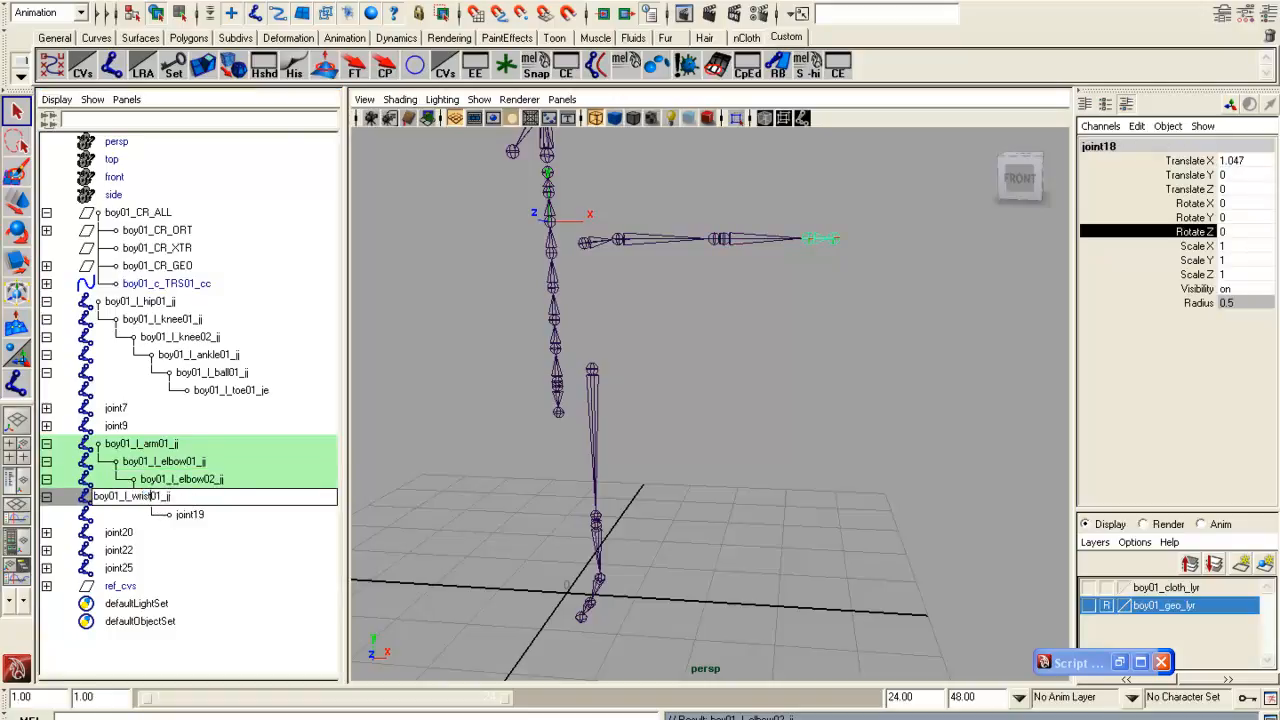
pyautogui.press('Return')
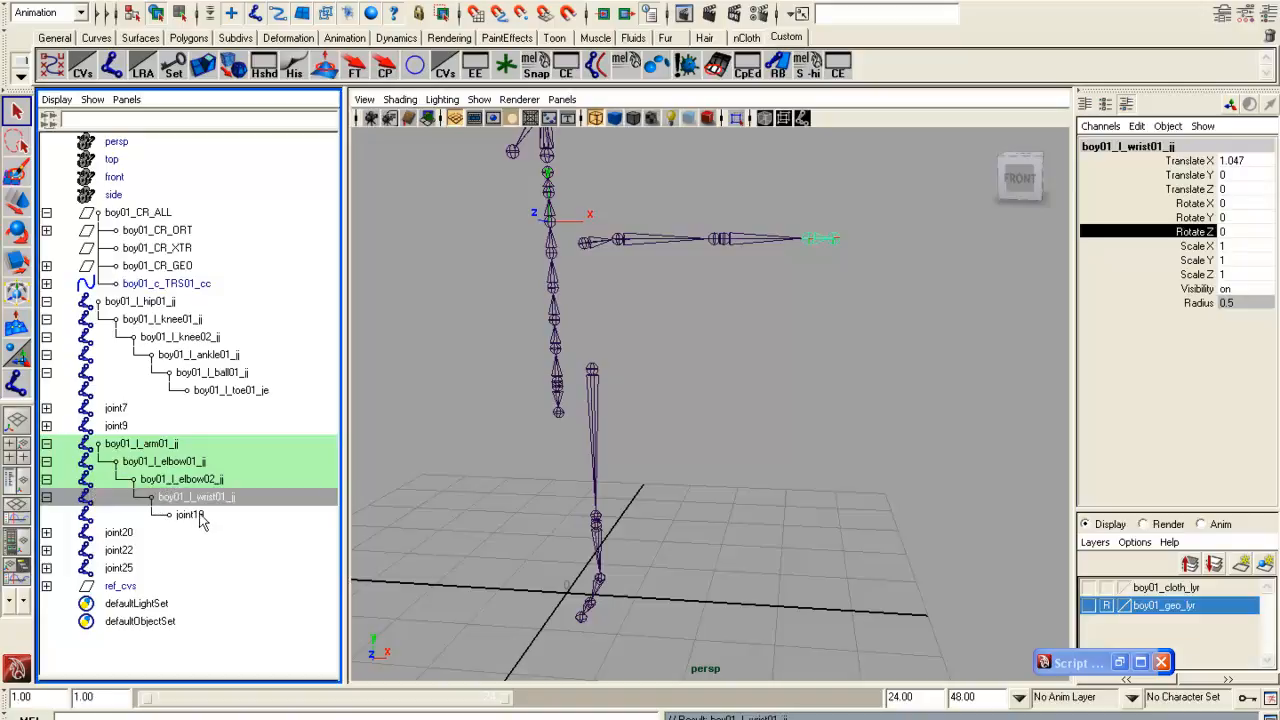
# Rename the arm's end joint19 as boy01_l_palm01_je.
pyautogui.click(200, 518)
pyautogui.doubleClick(200, 518)
pyautogui.moveTo(131, 515); pyautogui.dragTo(157, 516)
pyautogui.write('pa')
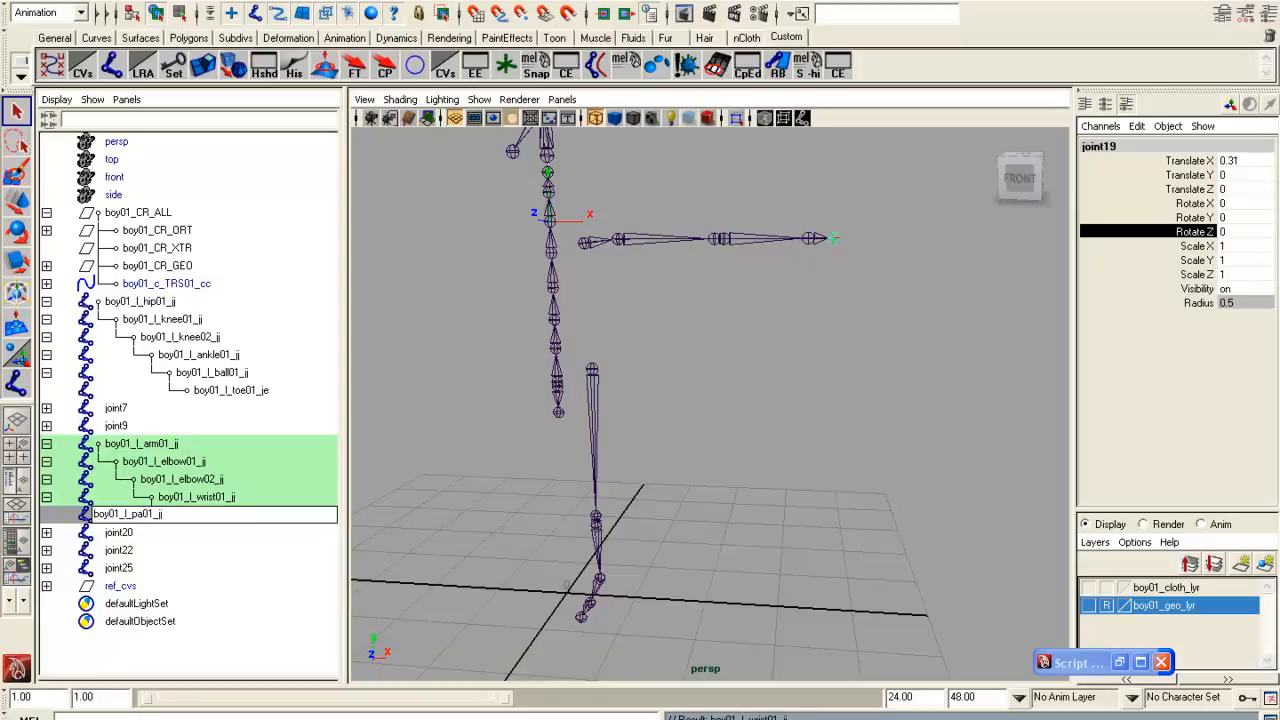
pyautogui.write('lm')
pyautogui.press('Return')
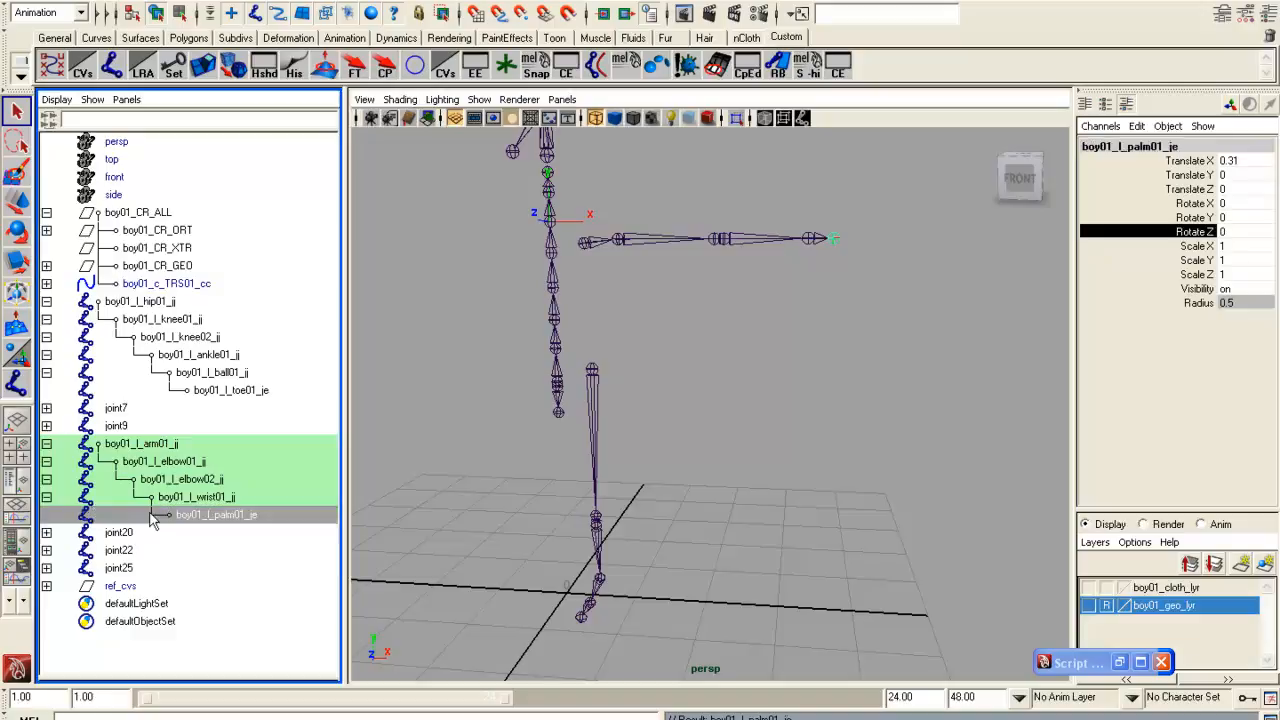
# Rename joint7 at the base of the spine as boy01_l_pelvis01_jj, reusing the copied elbow joint name.
pyautogui.keyDown('alt'); pyautogui.moveTo(702, 316); pyautogui.dragTo(628, 368); pyautogui.keyUp('alt')
pyautogui.click(205, 410)
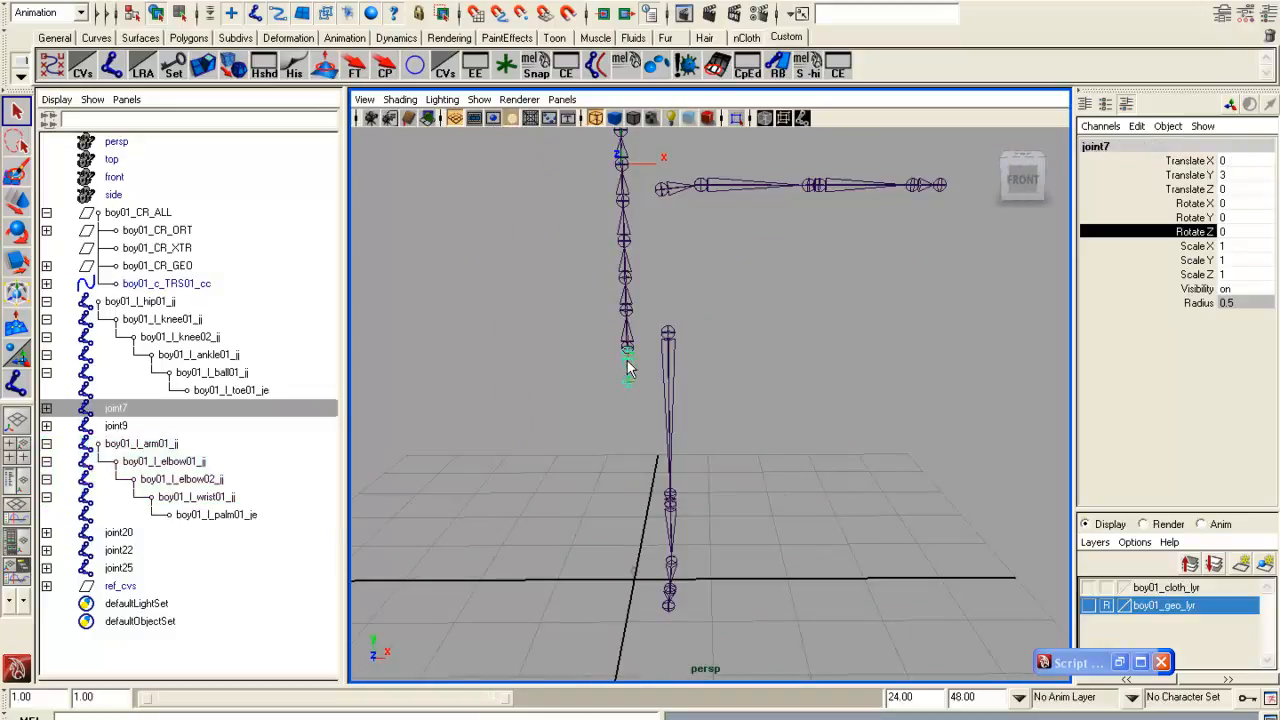
pyautogui.doubleClick(207, 412)
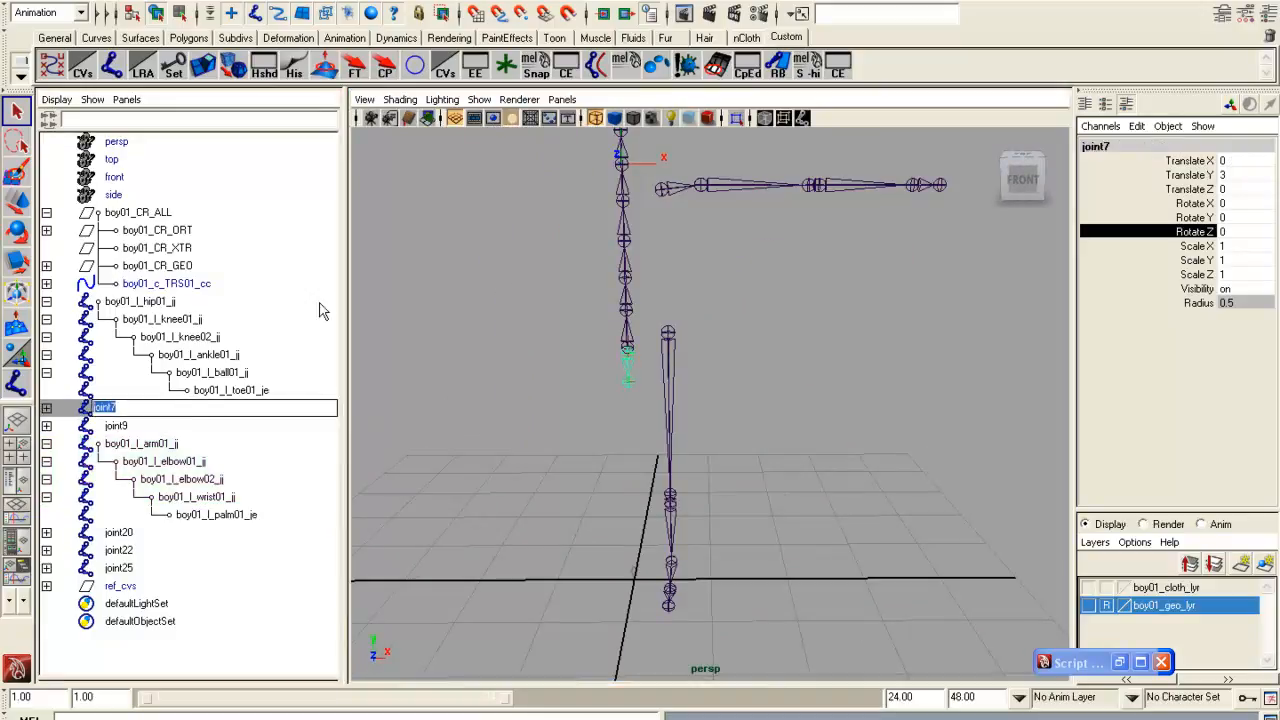
pyautogui.write('pel')
pyautogui.hotkey('ctrl', 'v')
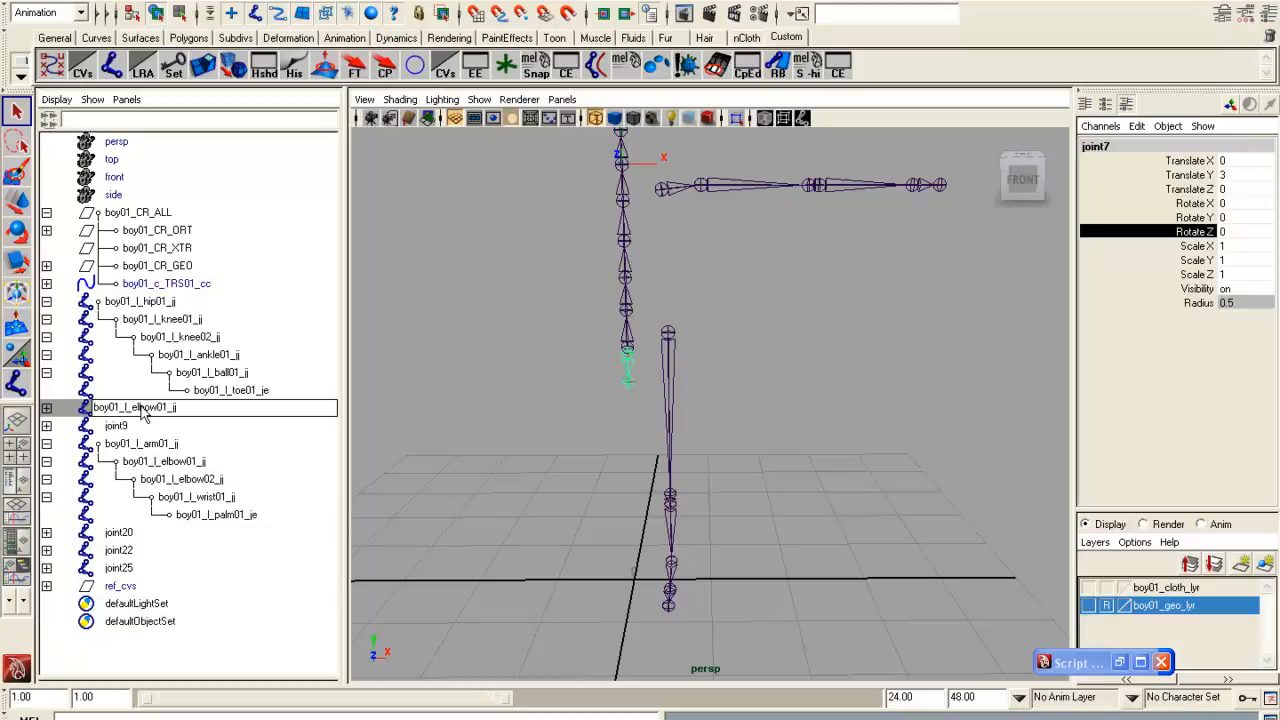
pyautogui.moveTo(127, 412); pyautogui.dragTo(158, 415)
pyautogui.write('pelvis')
pyautogui.press('Return')
# Copy the pelvis joint's name and rename its child joint8 as boy01_l_pelvis02_je.
pyautogui.click(46, 408)
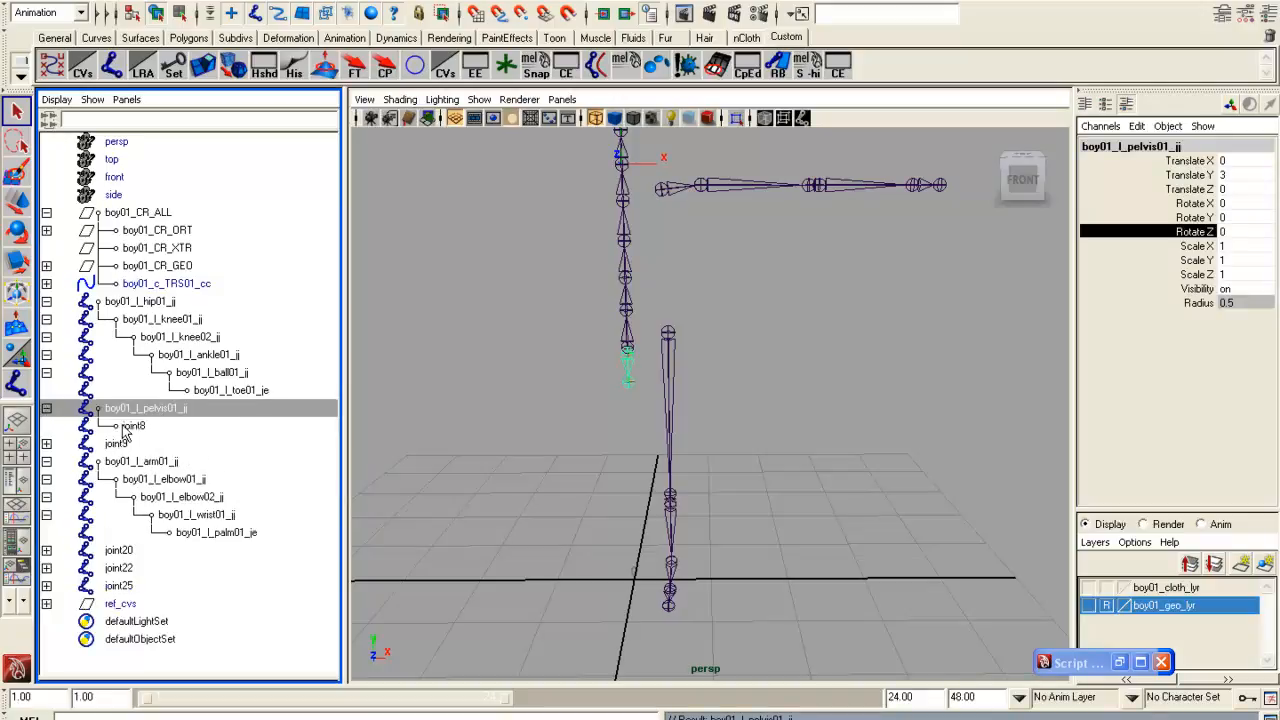
pyautogui.doubleClick(122, 429)
pyautogui.hotkey('ctrl', 'v')
pyautogui.moveTo(130, 428); pyautogui.dragTo(160, 424)
pyautogui.doubleClick(158, 412)
pyautogui.hotkey('ctrl', 'c')
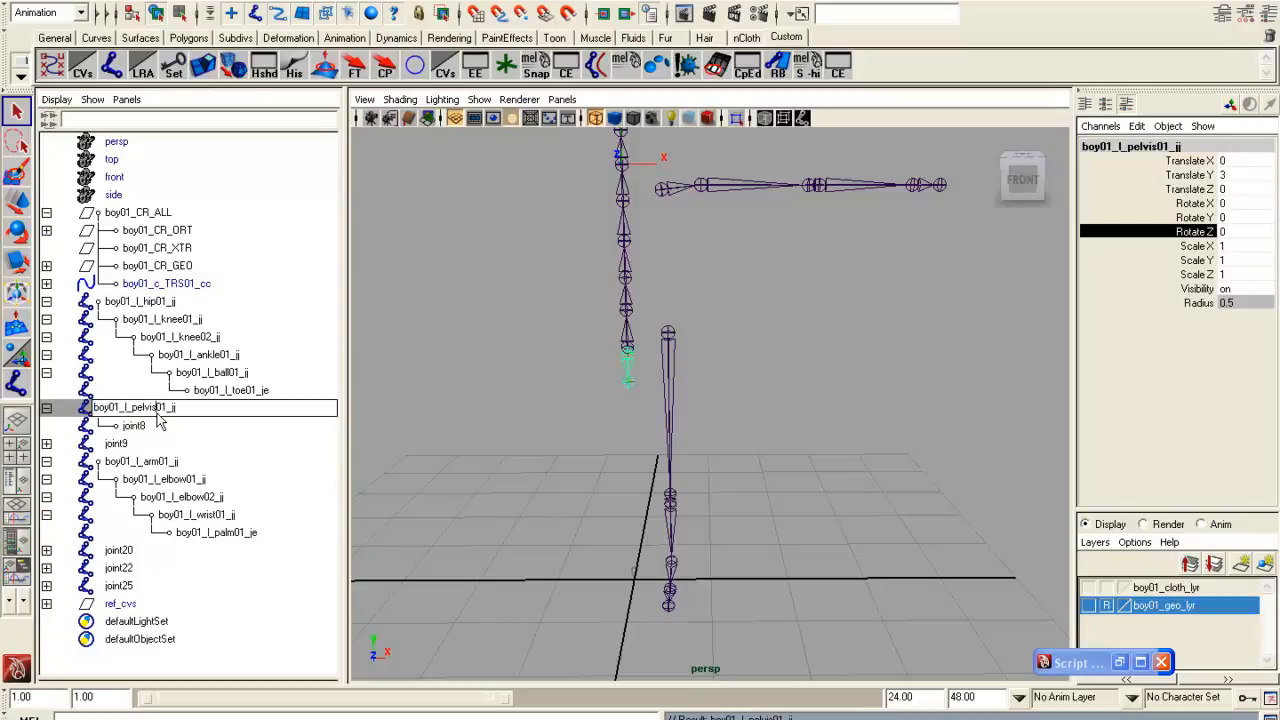
pyautogui.doubleClick(133, 425)
pyautogui.hotkey('ctrl', 'v')
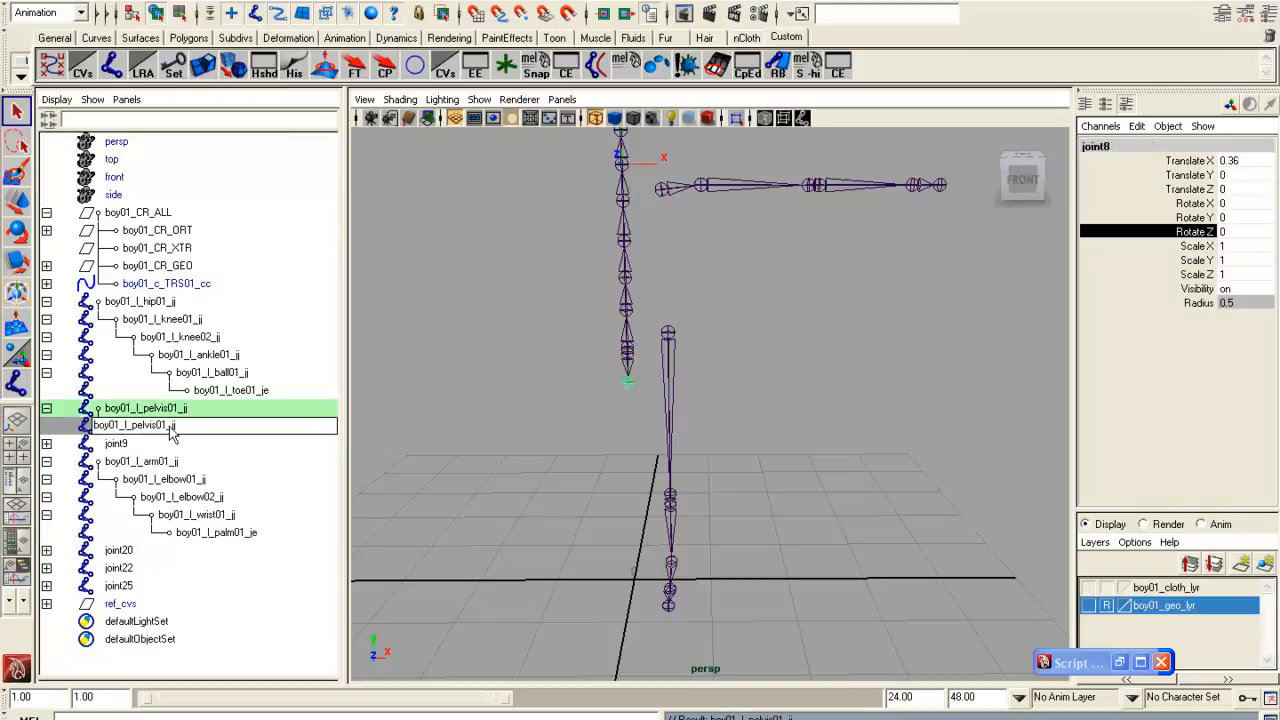
pyautogui.moveTo(160, 426); pyautogui.dragTo(166, 427)
pyautogui.write('2_je')
pyautogui.press('Return')
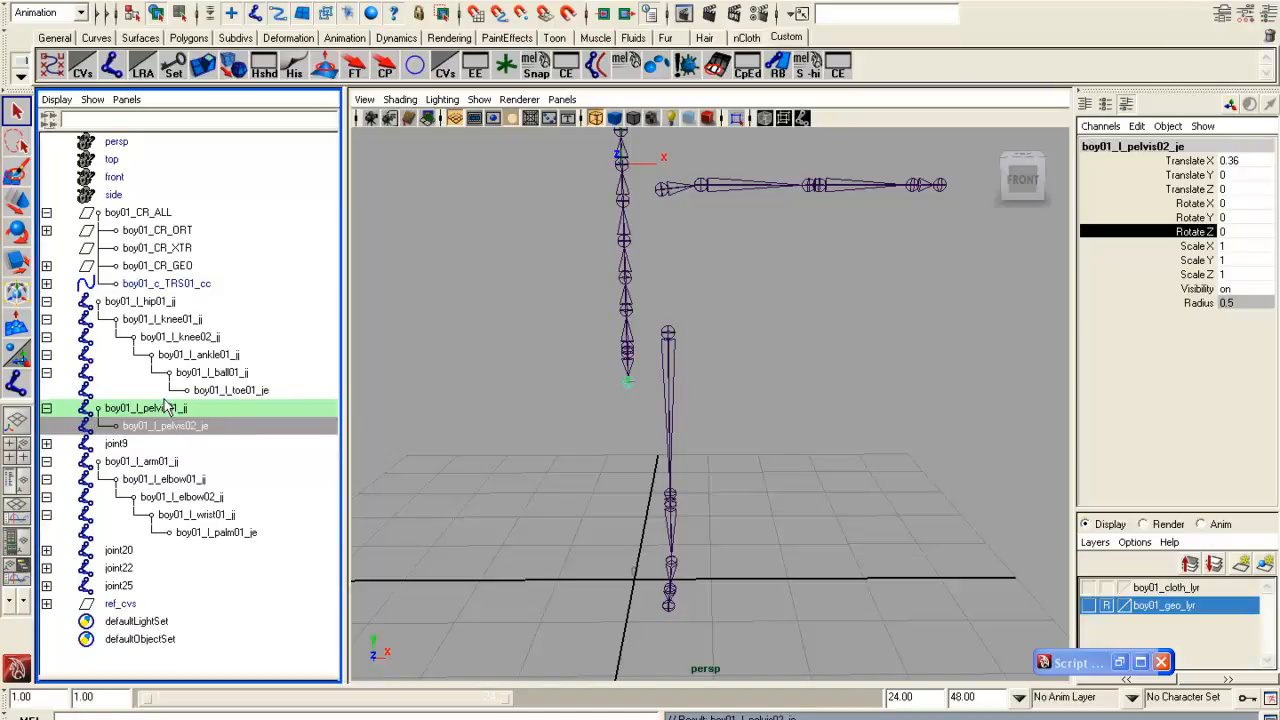
# Expand the shoulder chain and rename its root joint20 as boy01_l_shld01_jj.
pyautogui.click(143, 555)
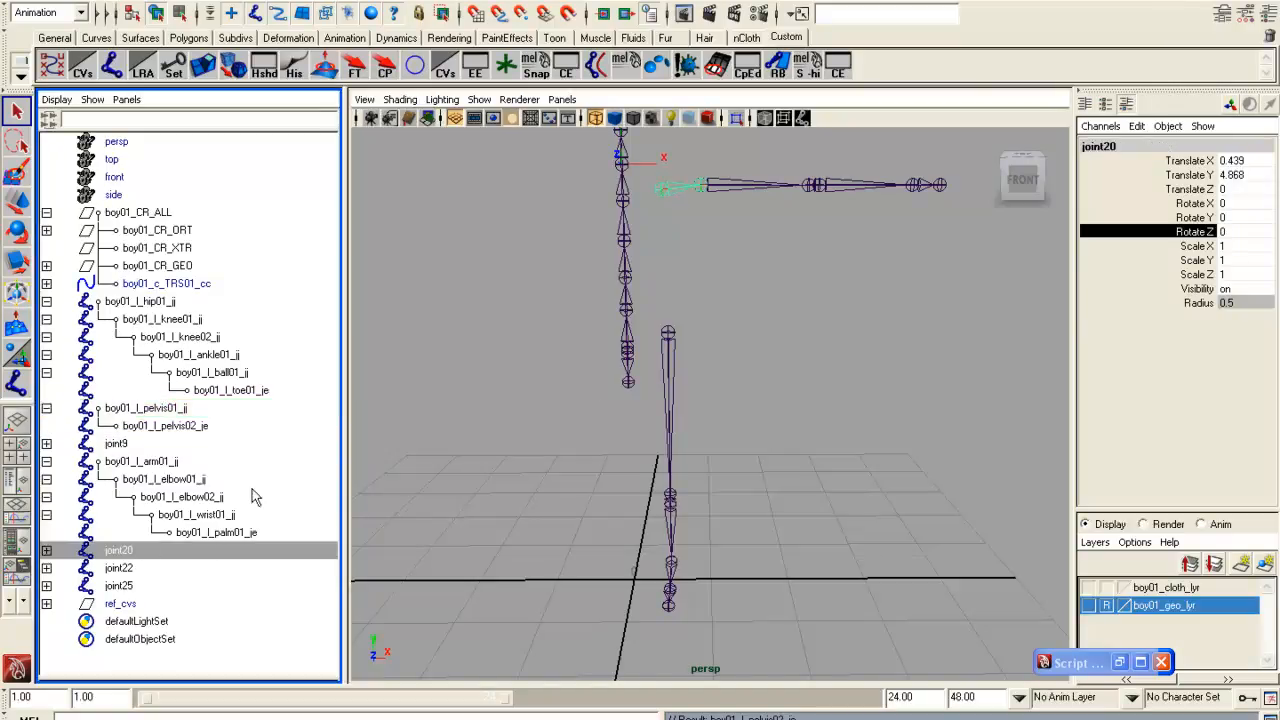
pyautogui.click(47, 551)
pyautogui.doubleClick(118, 550)
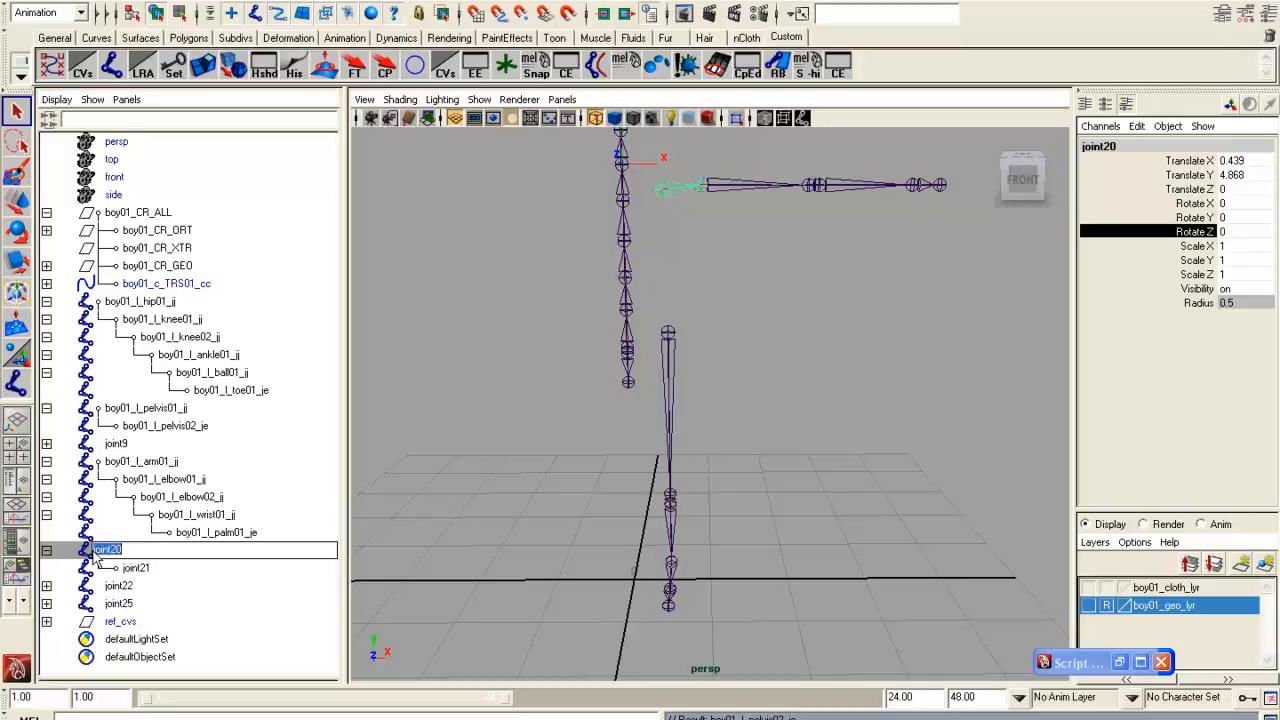
pyautogui.hotkey('ctrl', 'v')
pyautogui.moveTo(131, 550); pyautogui.dragTo(155, 562)
pyautogui.write('she')
pyautogui.press('BackSpace')
pyautogui.write('ld')
pyautogui.press('Return')
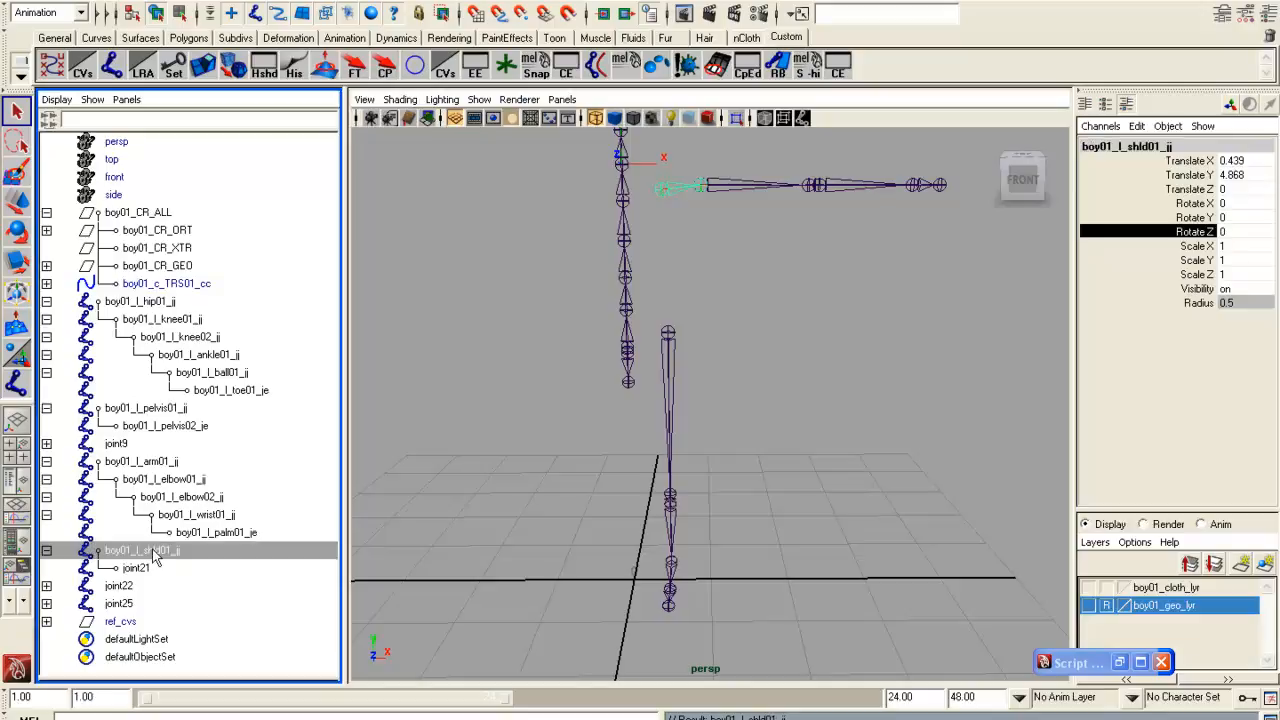
# Change the pelvis root joint's side letter to c, making its name boy01_c_pelvis01_jj.
pyautogui.click(170, 410)
pyautogui.doubleClick(127, 410)
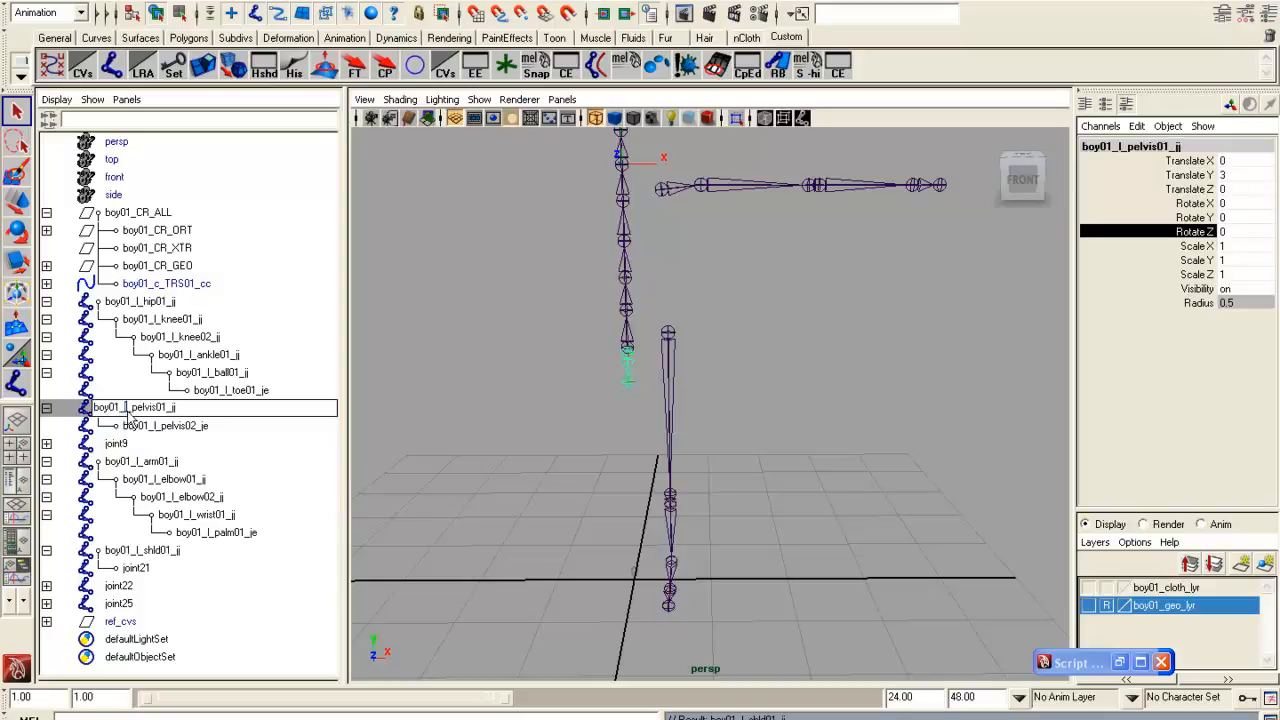
pyautogui.press('BackSpace')
pyautogui.write('c')
pyautogui.press('Return')
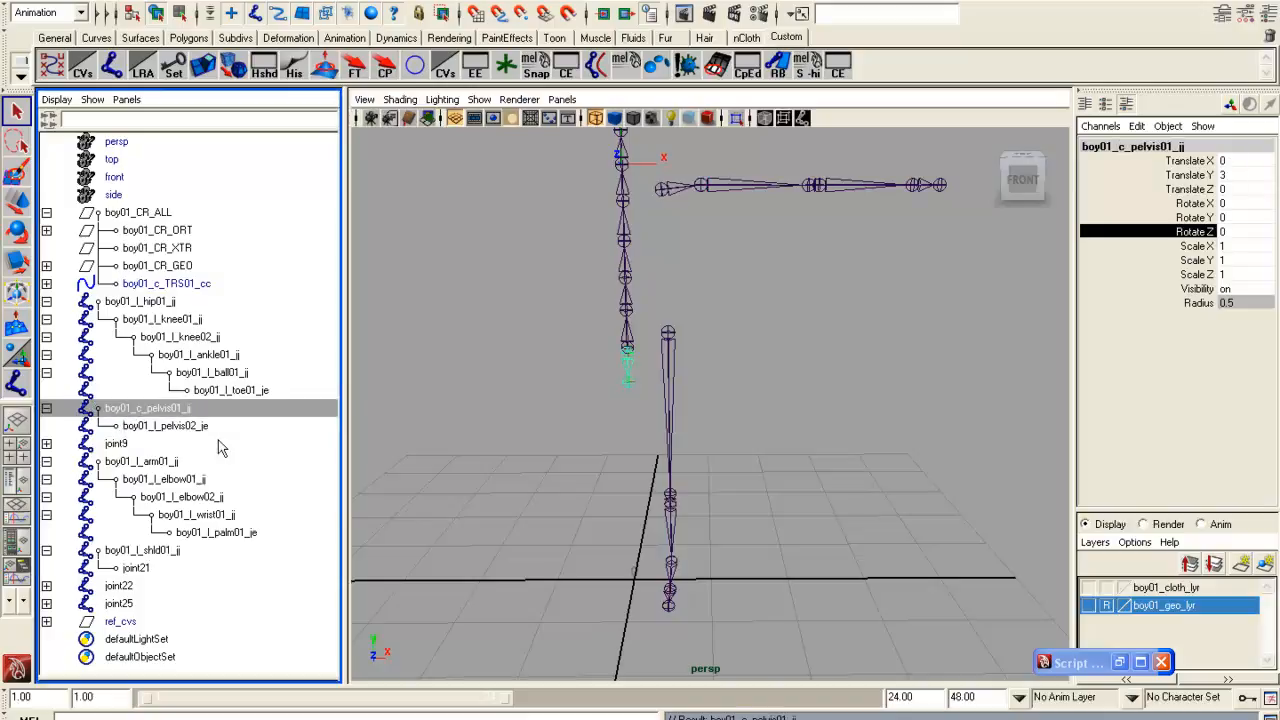
# Change the pelvis end joint's side letter to c, making its name boy01_c_pelvis02_je.
pyautogui.click(150, 426)
pyautogui.doubleClick(130, 426)
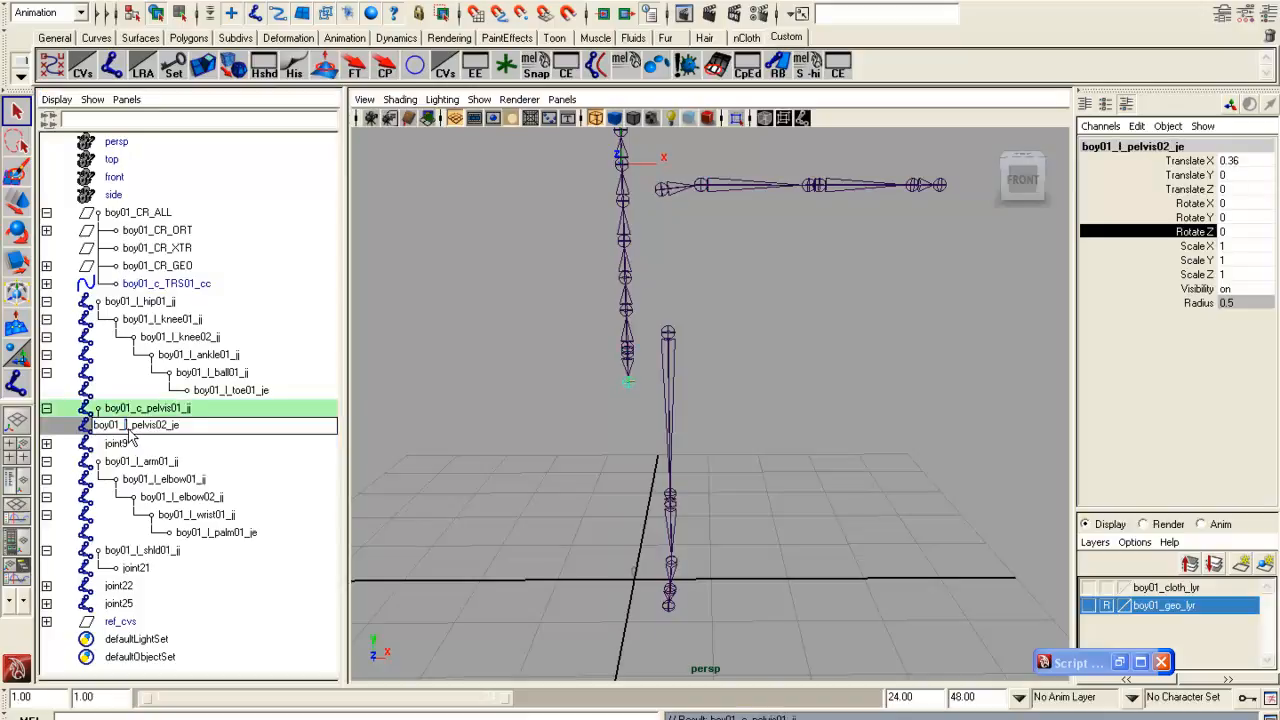
pyautogui.press('BackSpace')
pyautogui.write('c')
pyautogui.press('Return')
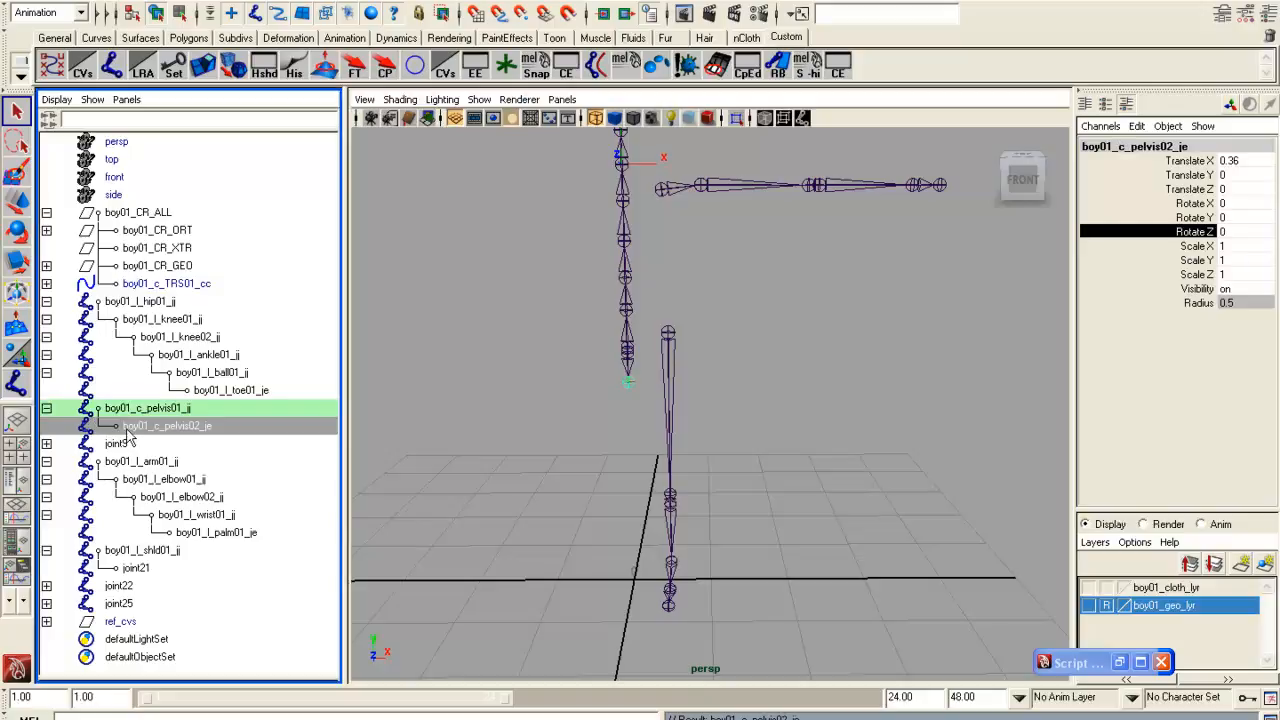
# Copy the shoulder root's name and rename its child joint21 as boy01_l_shld01_je.
pyautogui.doubleClick(130, 551)
pyautogui.doubleClick(134, 568)
pyautogui.hotkey('ctrl', 'v')
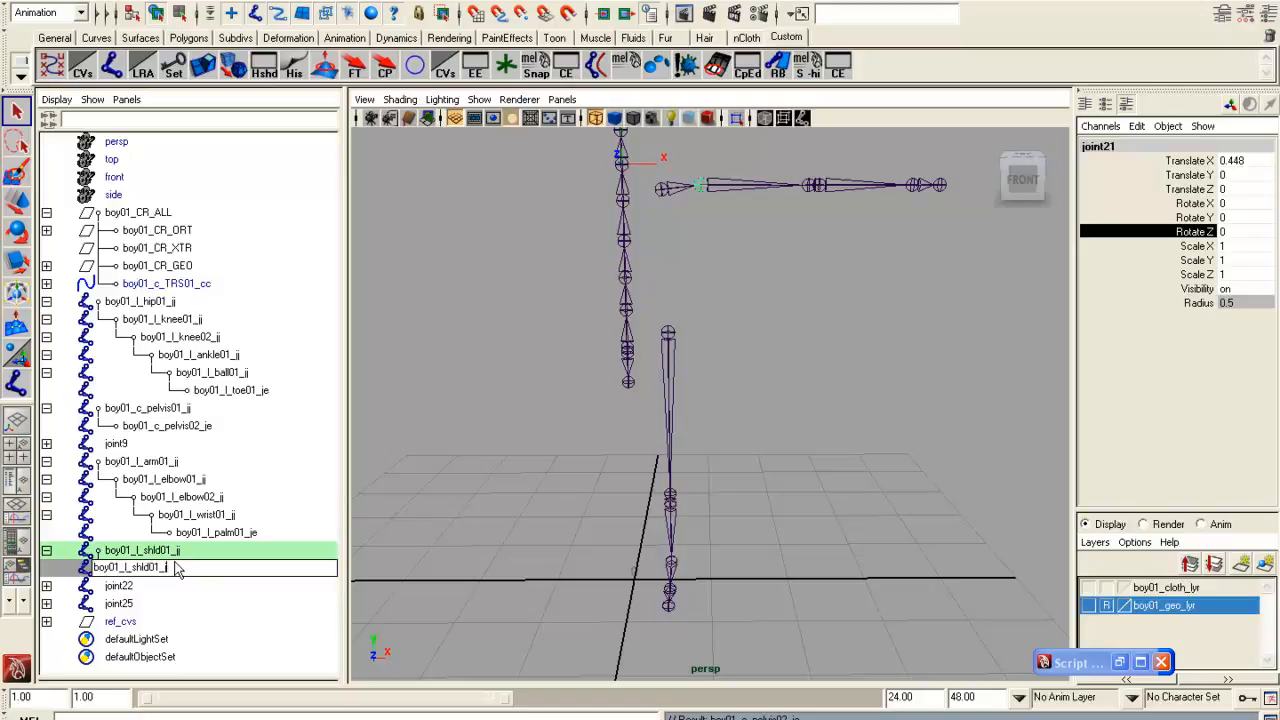
pyautogui.write('e')
pyautogui.press('Return')
pyautogui.keyDown('alt'); pyautogui.moveTo(651, 404); pyautogui.dragTo(637, 491, button='middle'); pyautogui.keyUp('alt')
pyautogui.keyDown('alt'); pyautogui.moveTo(637, 491); pyautogui.dragTo(688, 444); pyautogui.keyUp('alt')
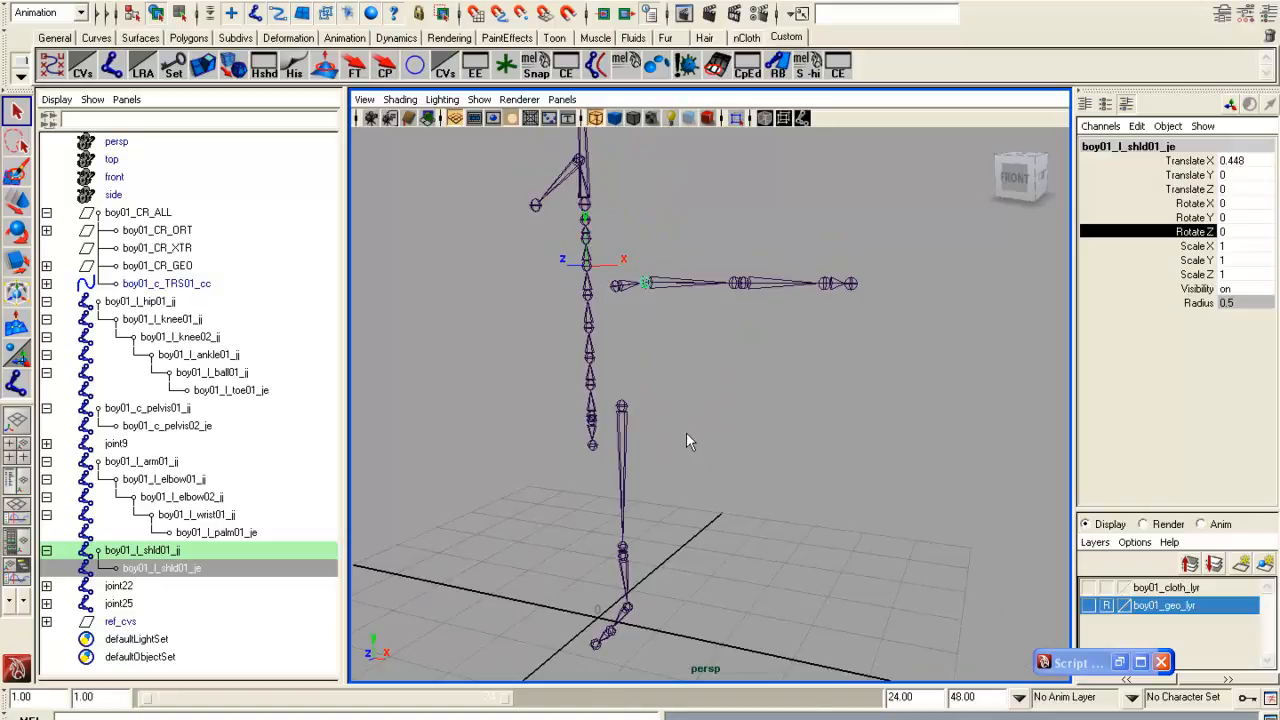
pyautogui.keyDown('alt'); pyautogui.moveTo(629, 470); pyautogui.dragTo(638, 440); pyautogui.keyUp('alt')
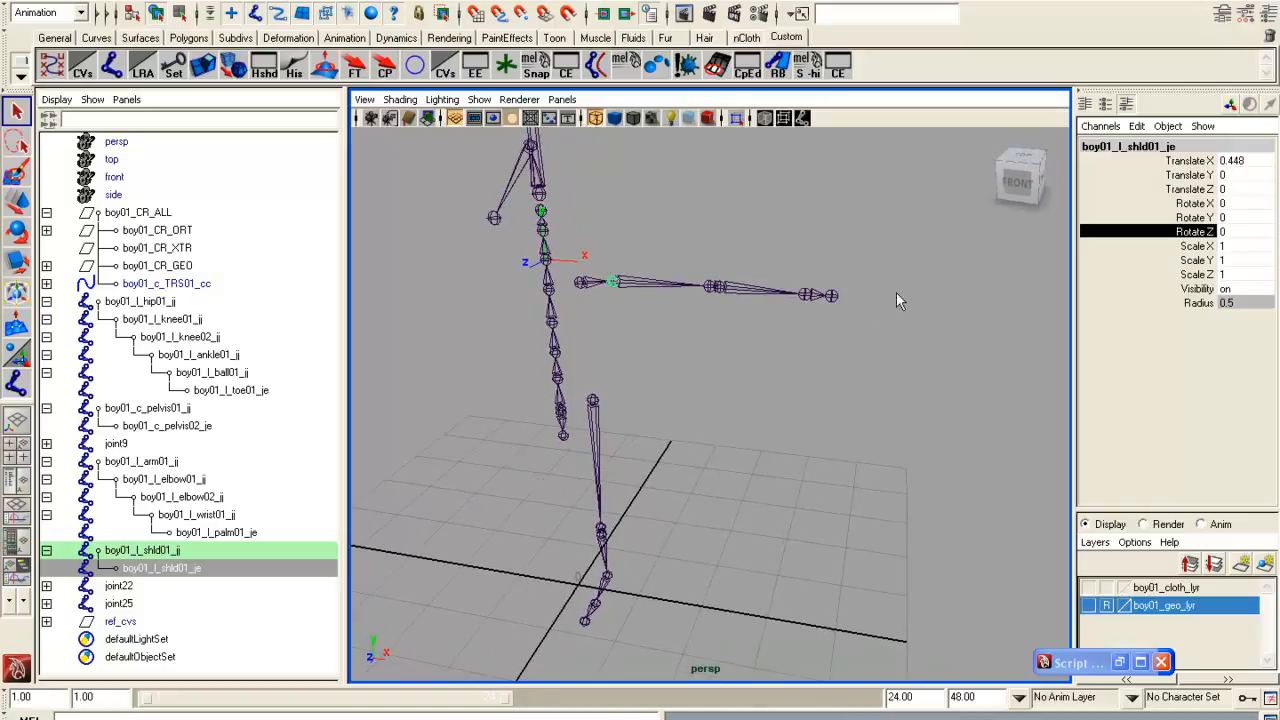
pyautogui.keyDown('alt'); pyautogui.moveTo(871, 302); pyautogui.dragTo(874, 342); pyautogui.keyUp('alt')
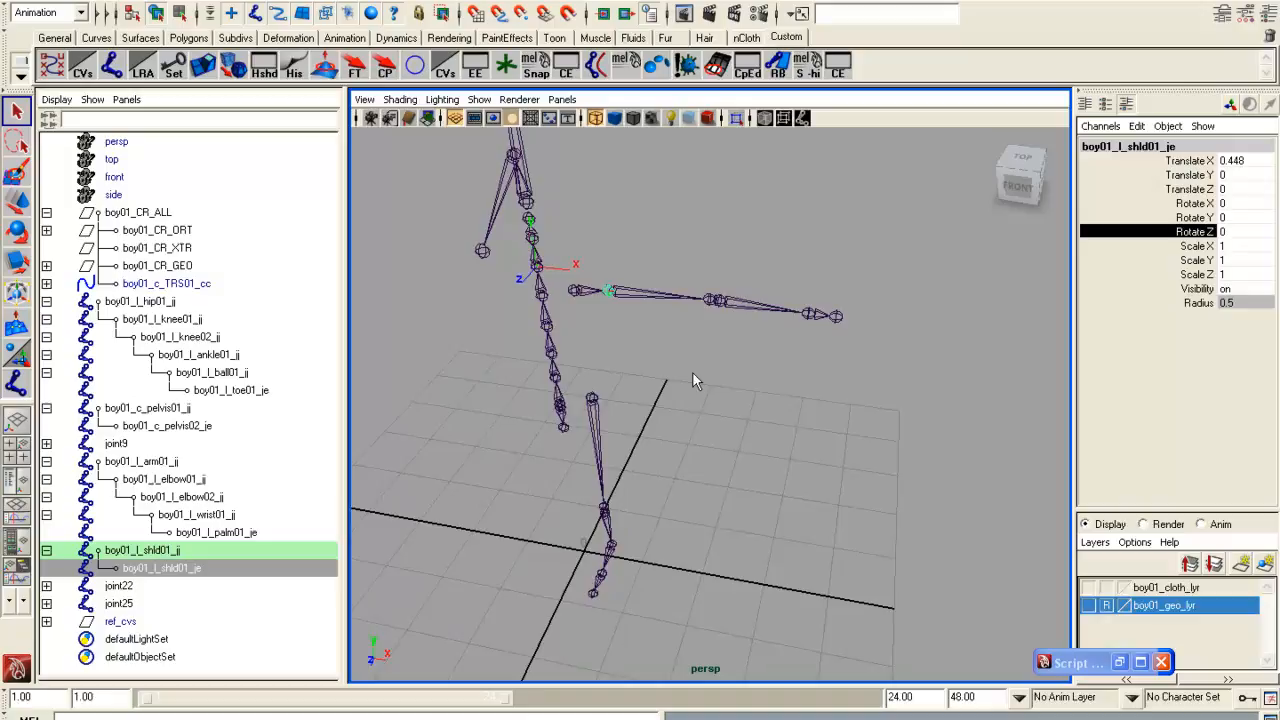
pyautogui.keyDown('alt'); pyautogui.moveTo(826, 474); pyautogui.dragTo(788, 518); pyautogui.keyUp('alt')
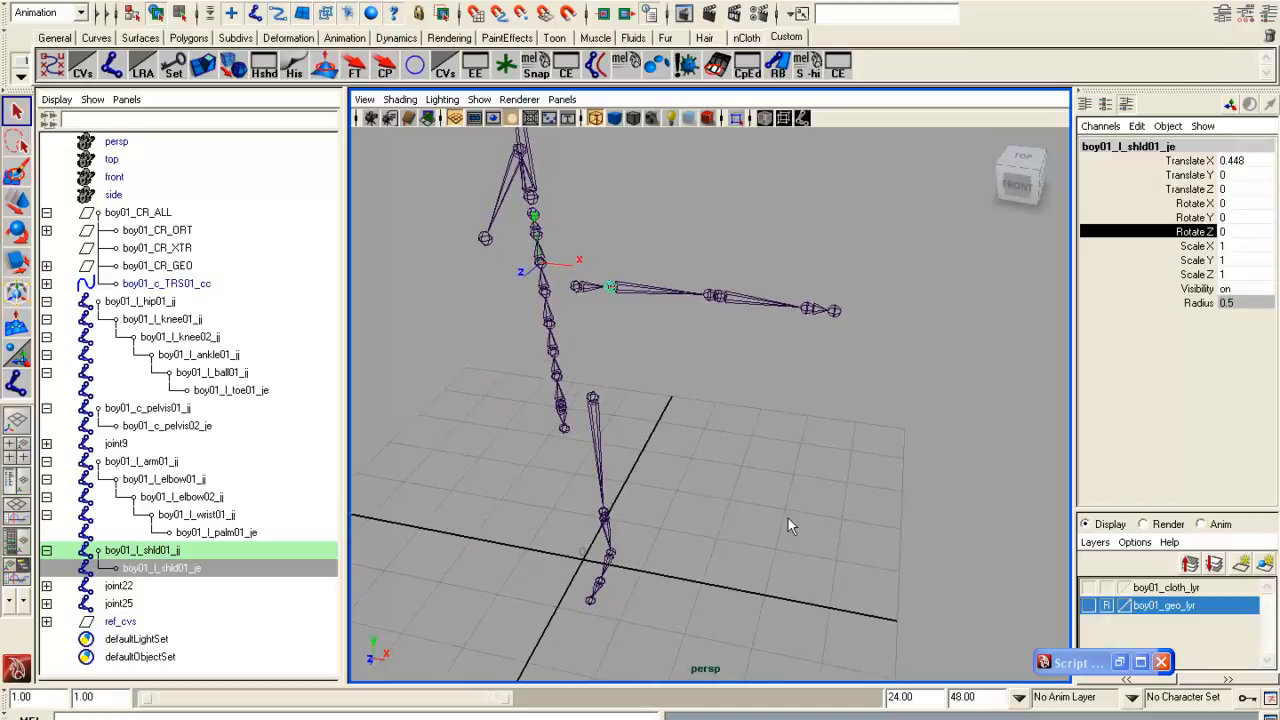